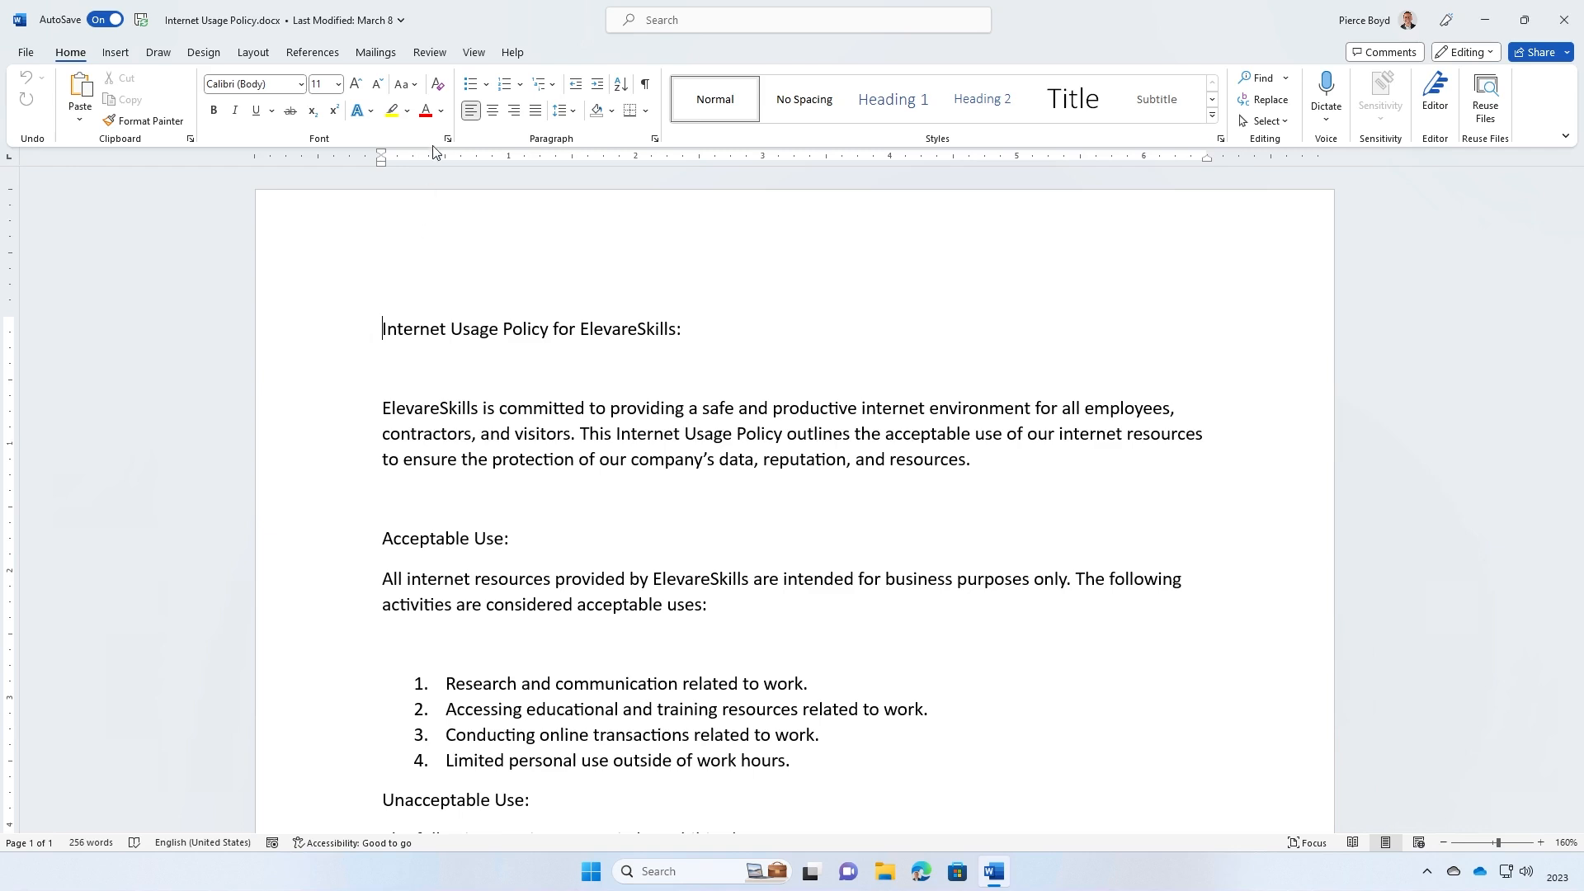
Set the page color to a medium-light blue theme shade and review it down the whole document
left_click(203, 53)
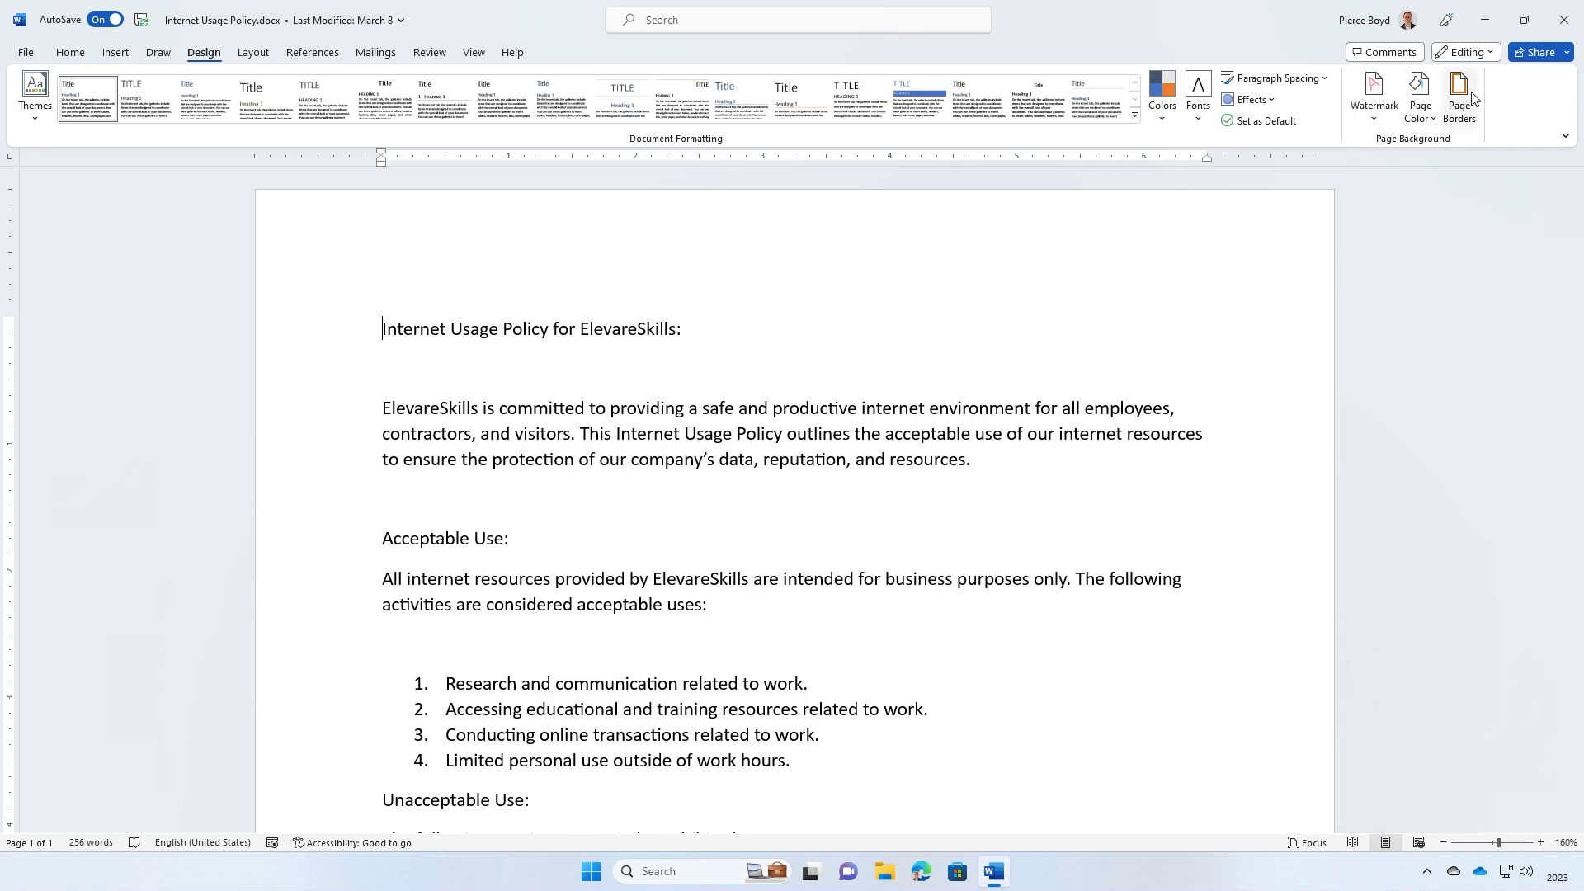
left_click(1425, 100)
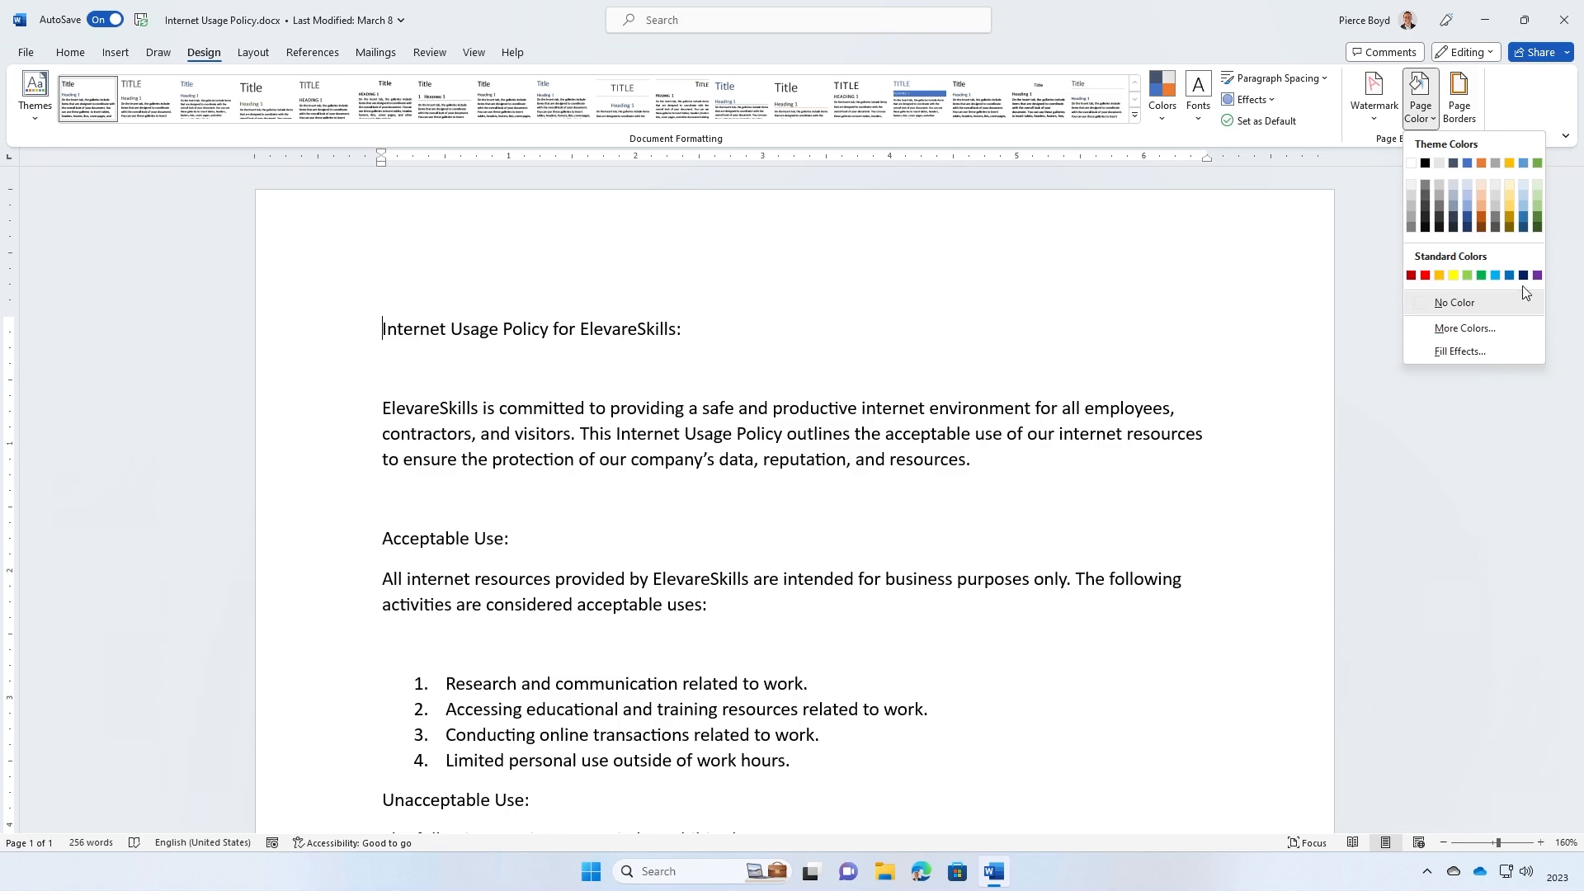
left_click(1466, 204)
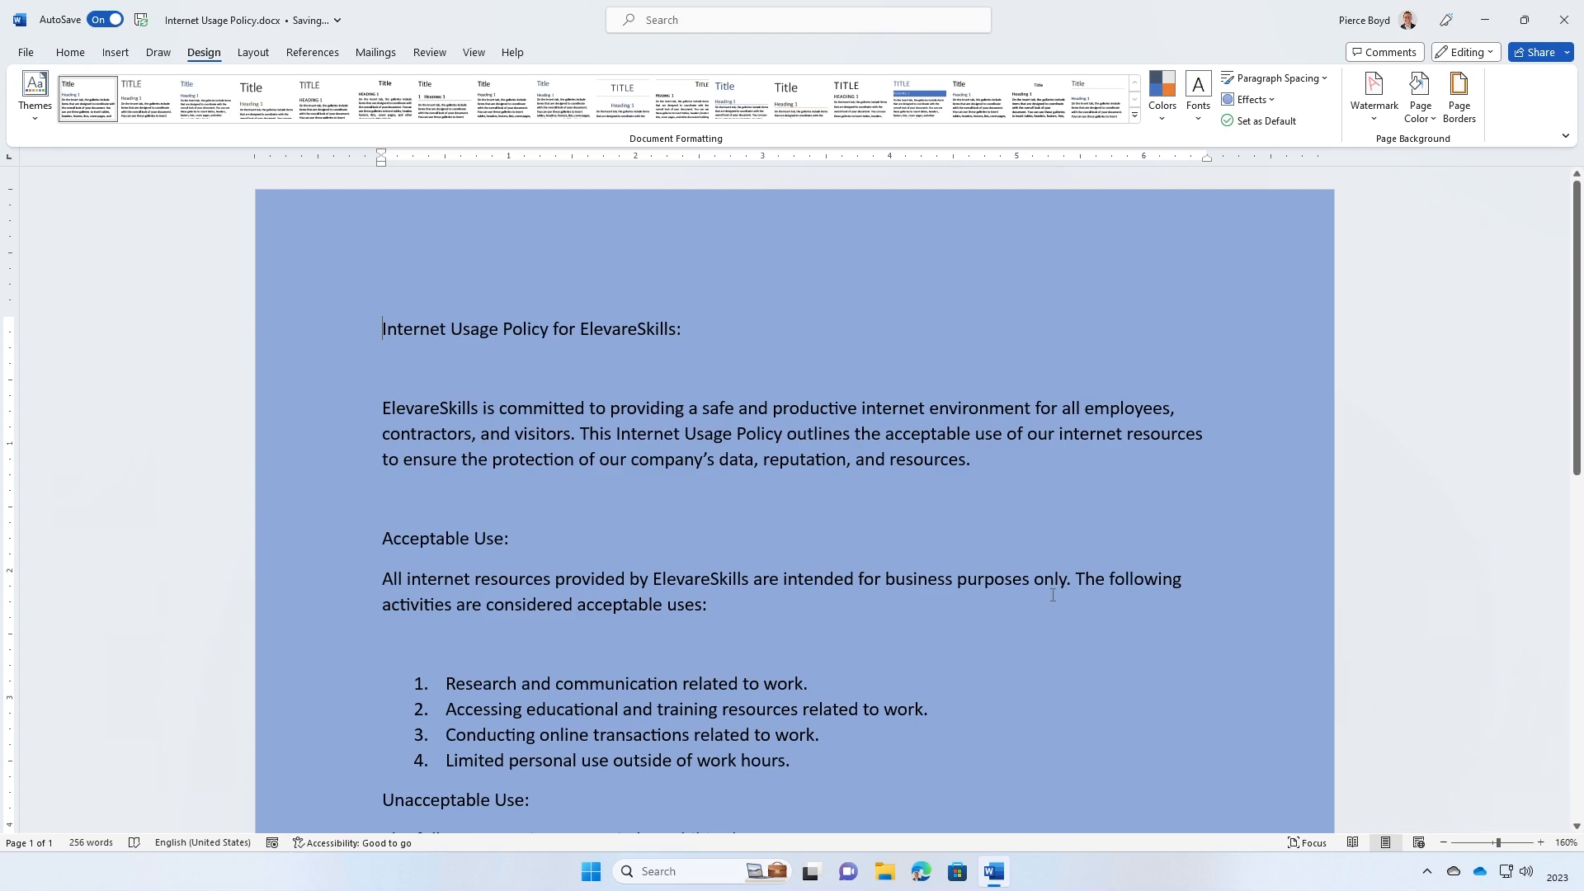
scroll(1052, 594, "down", 5)
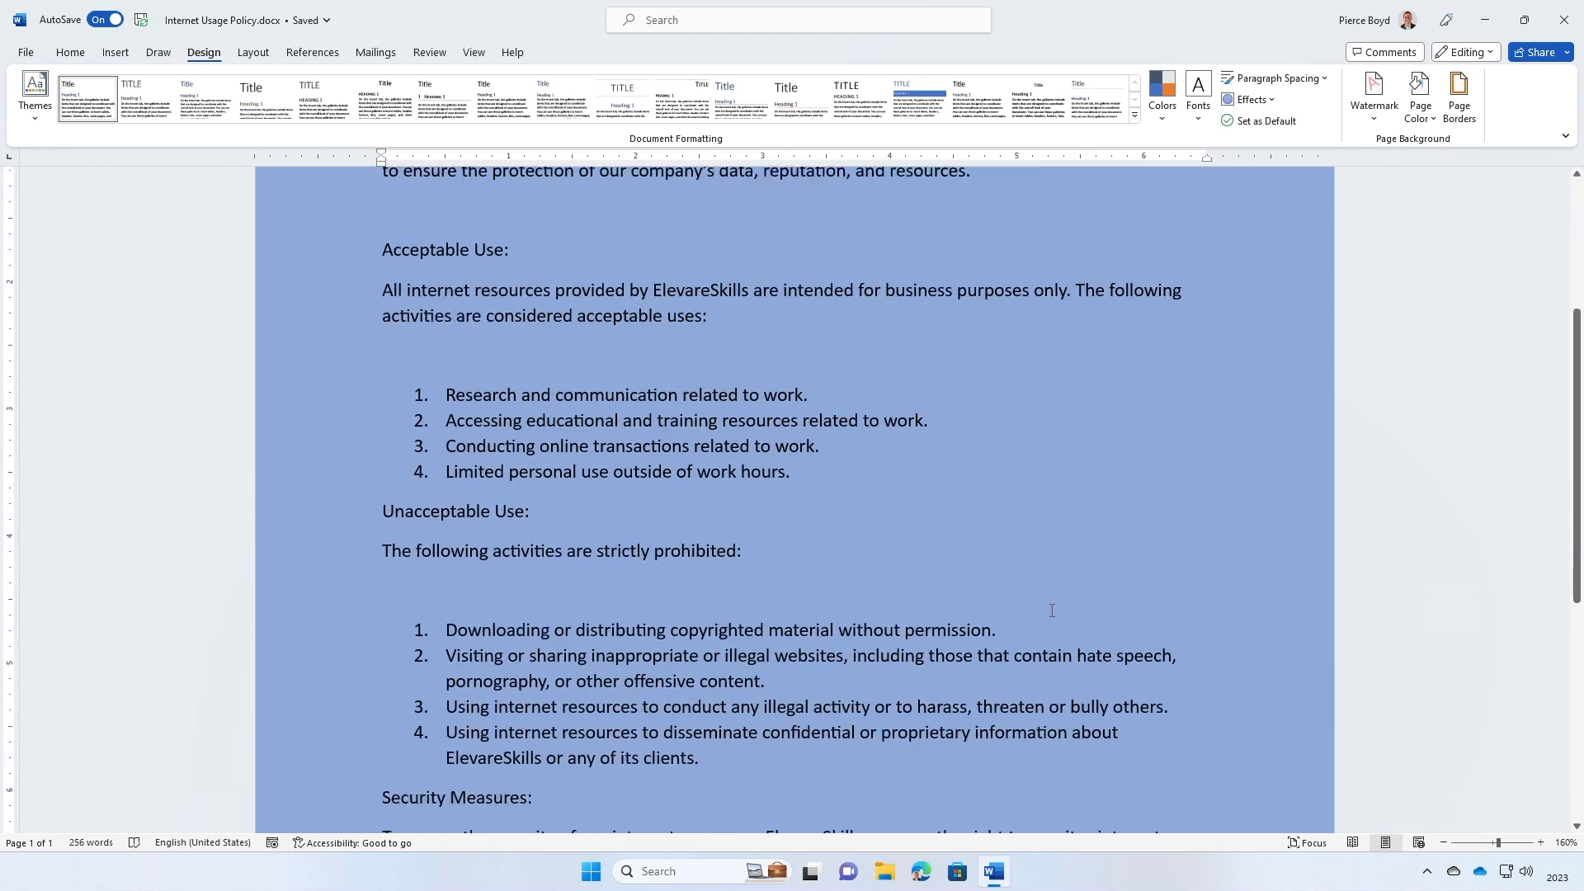
scroll(1050, 613, "down", 2)
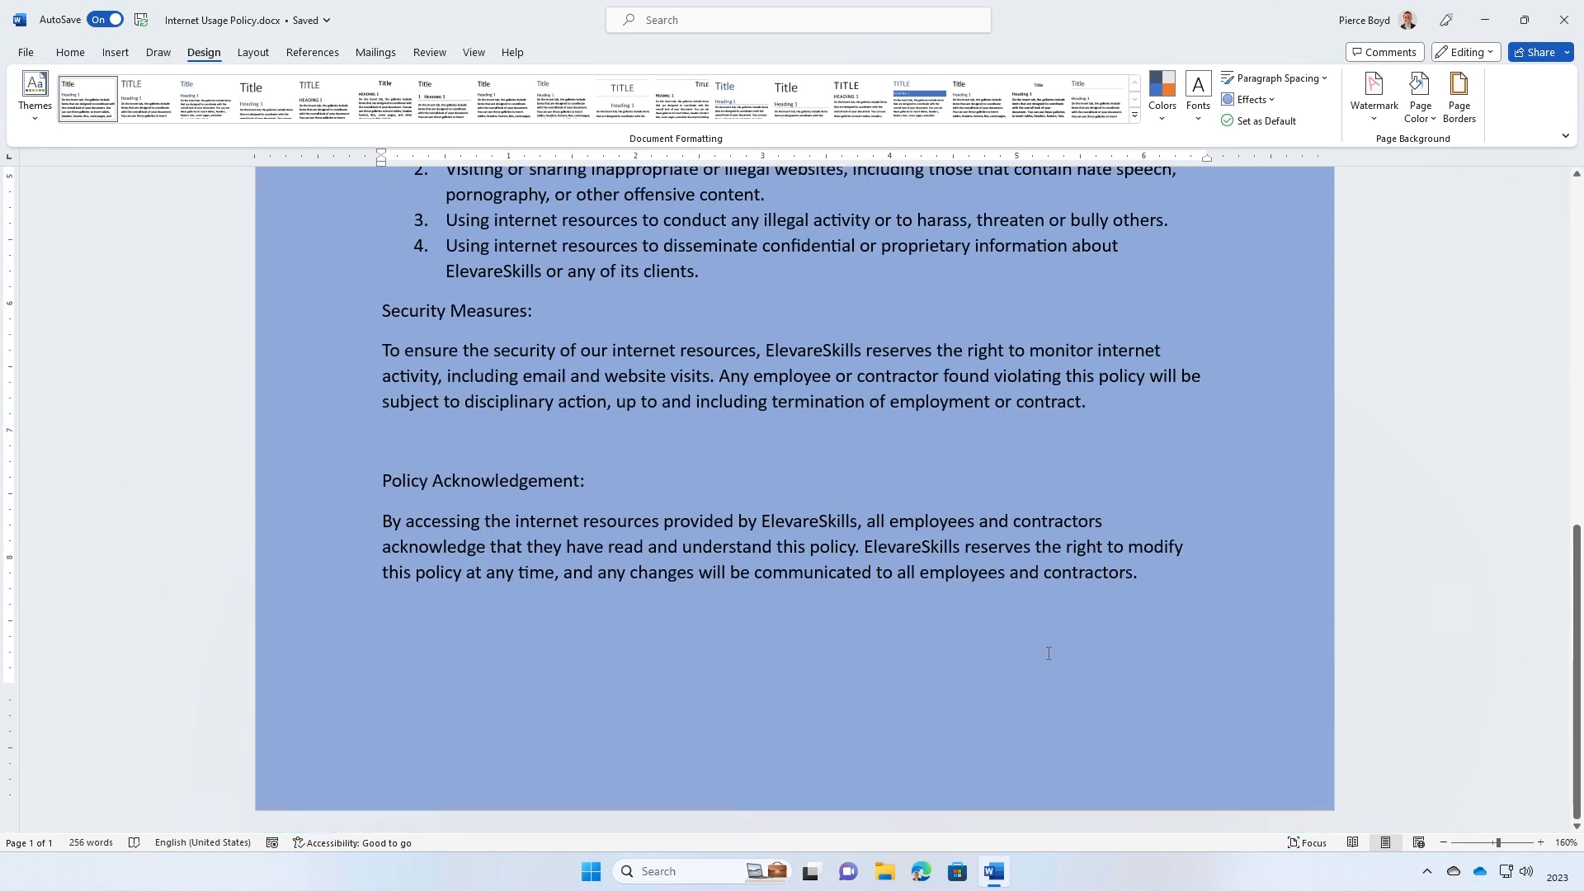
scroll(1049, 654, "up", 7)
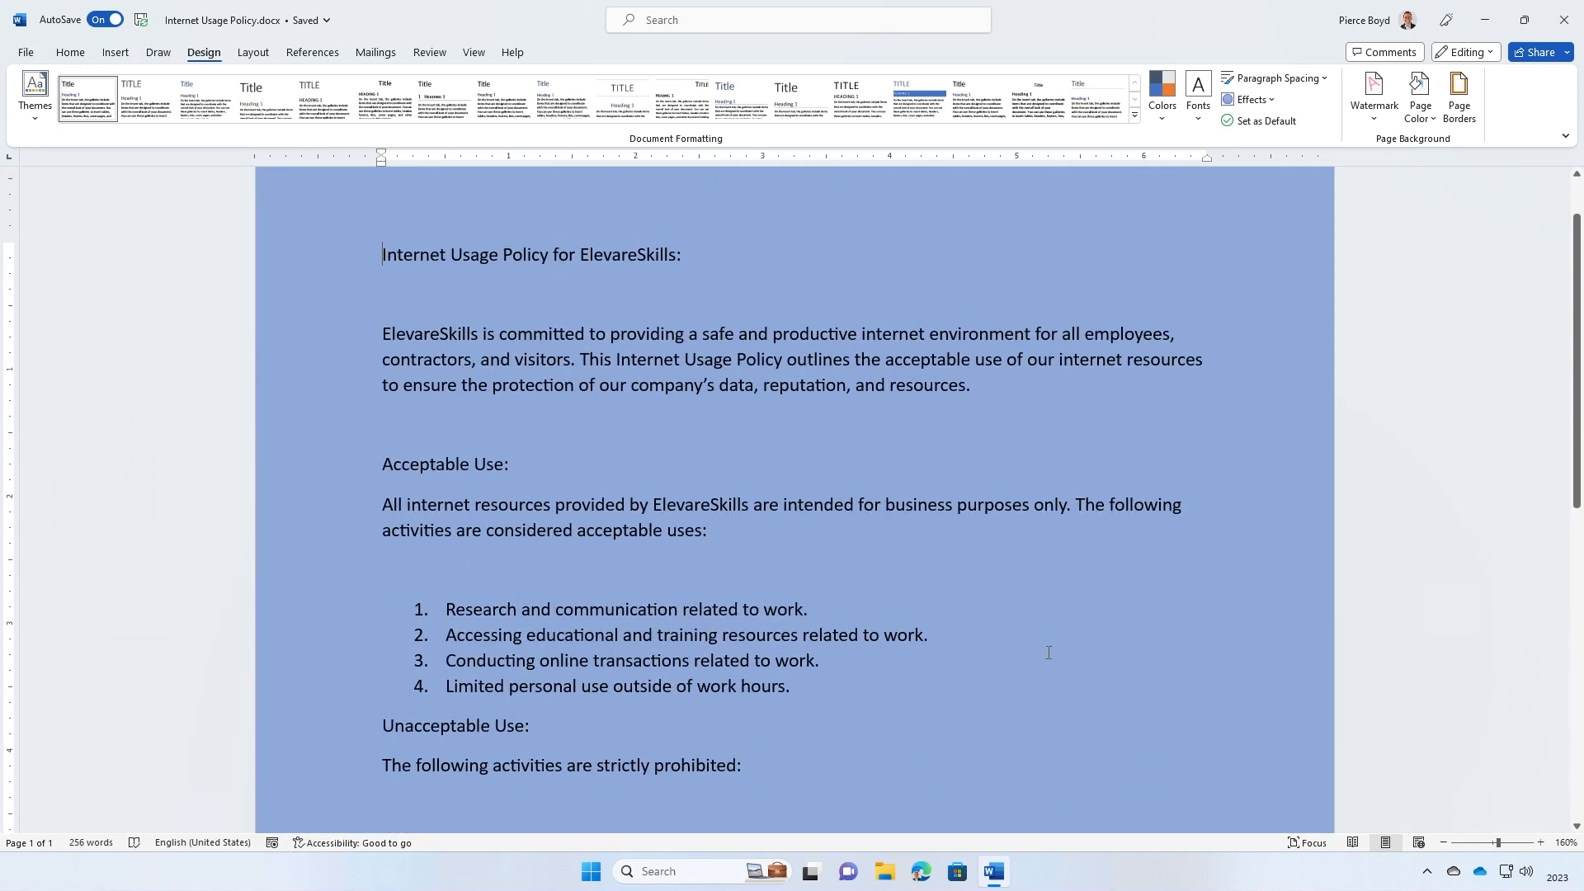
scroll(1048, 653, "up", 1)
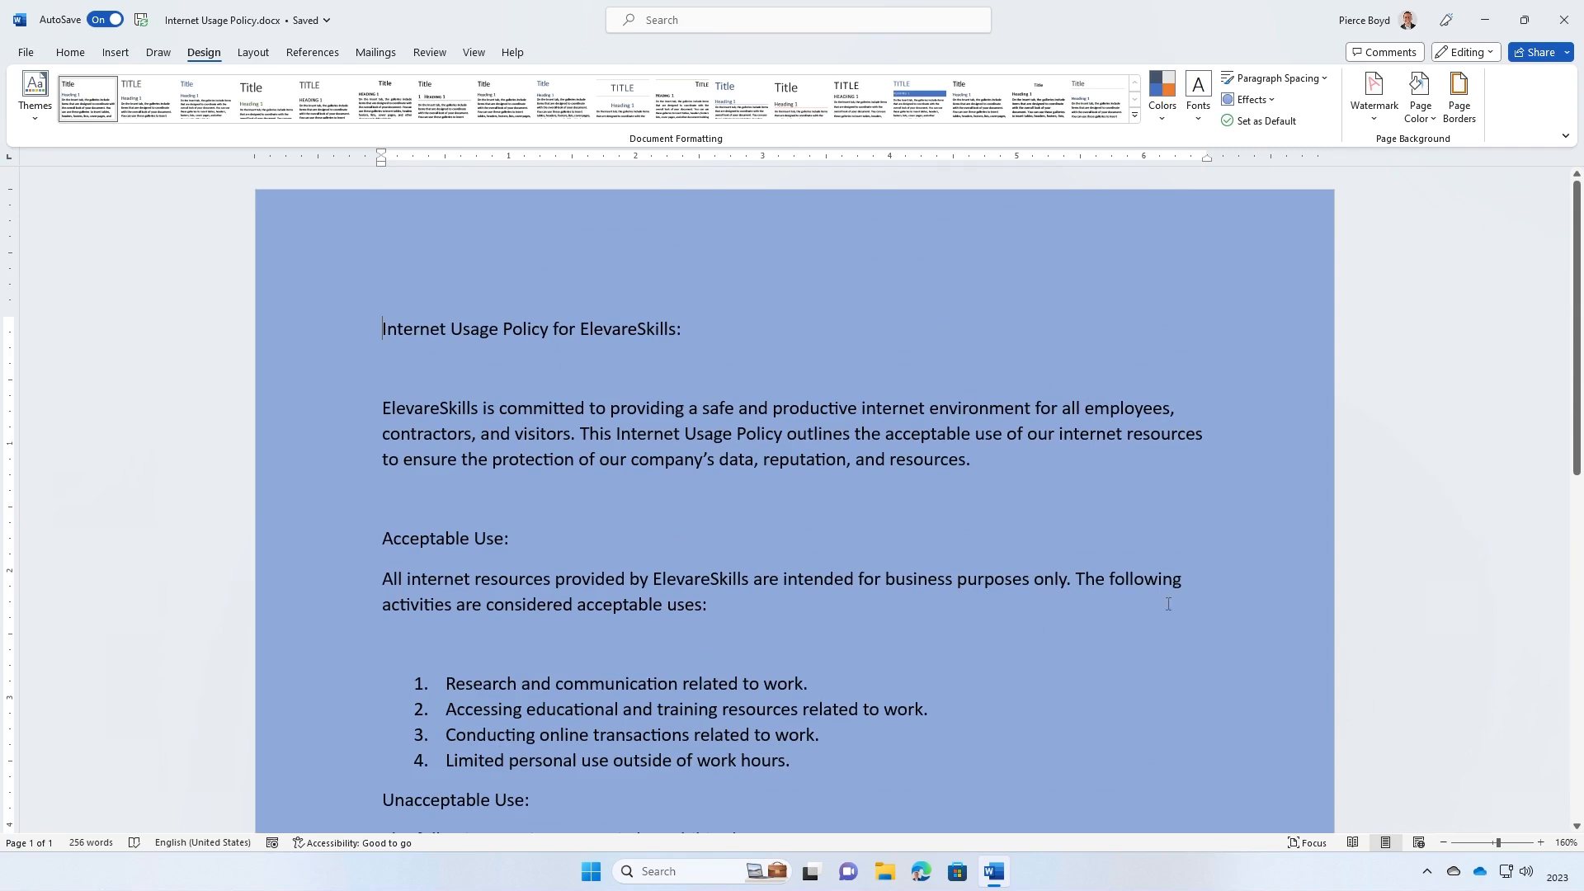
Try custom color shades for the page background and apply a bright sky blue from the standard colors
left_click(1421, 111)
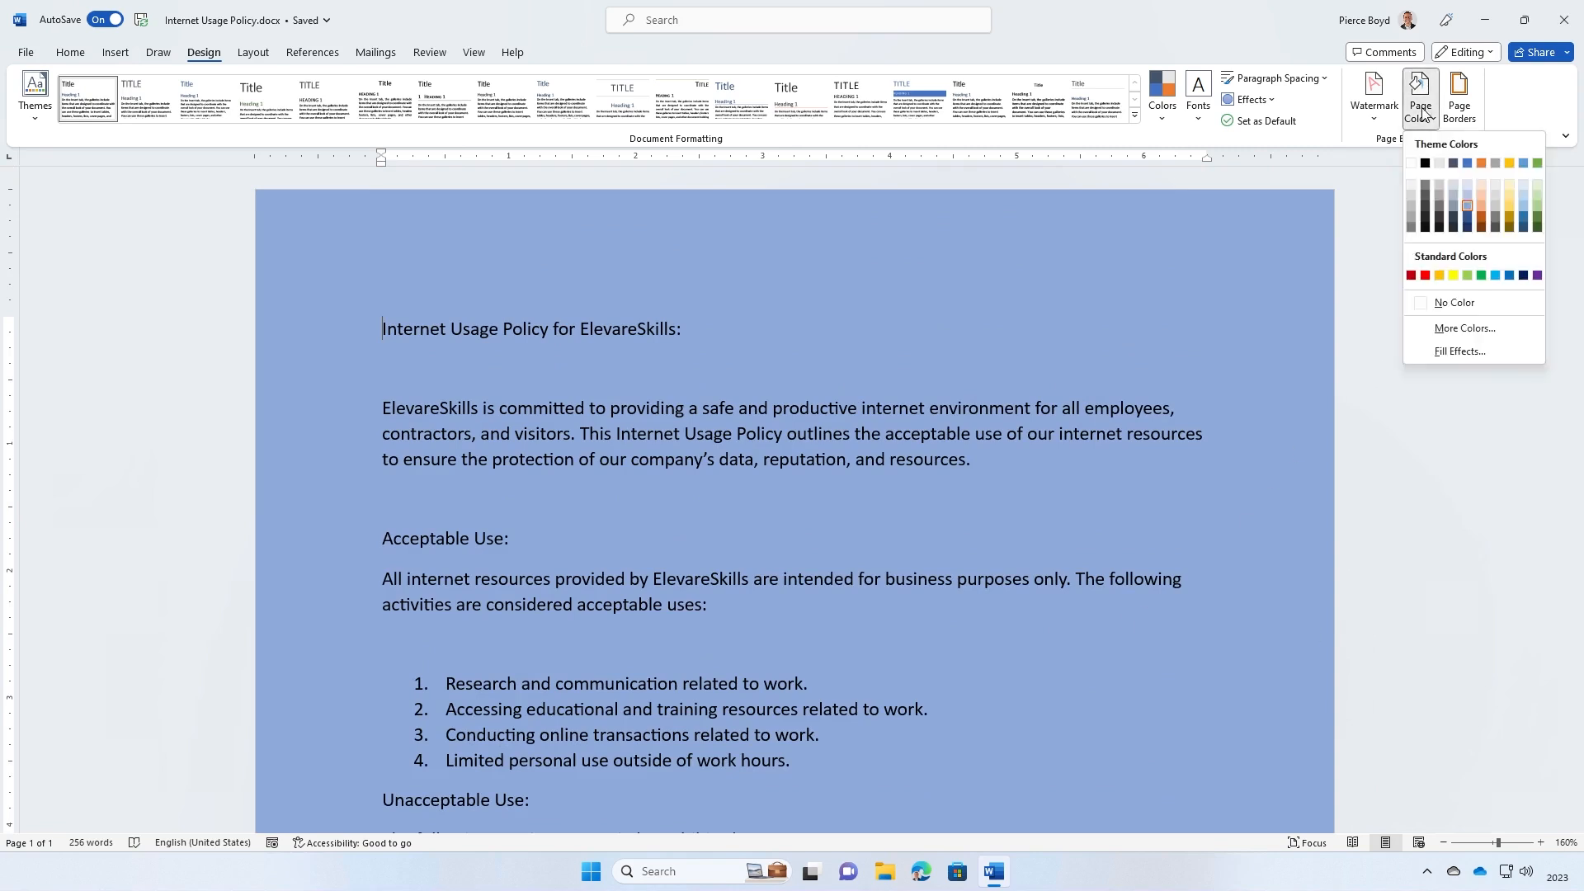
left_click(1427, 330)
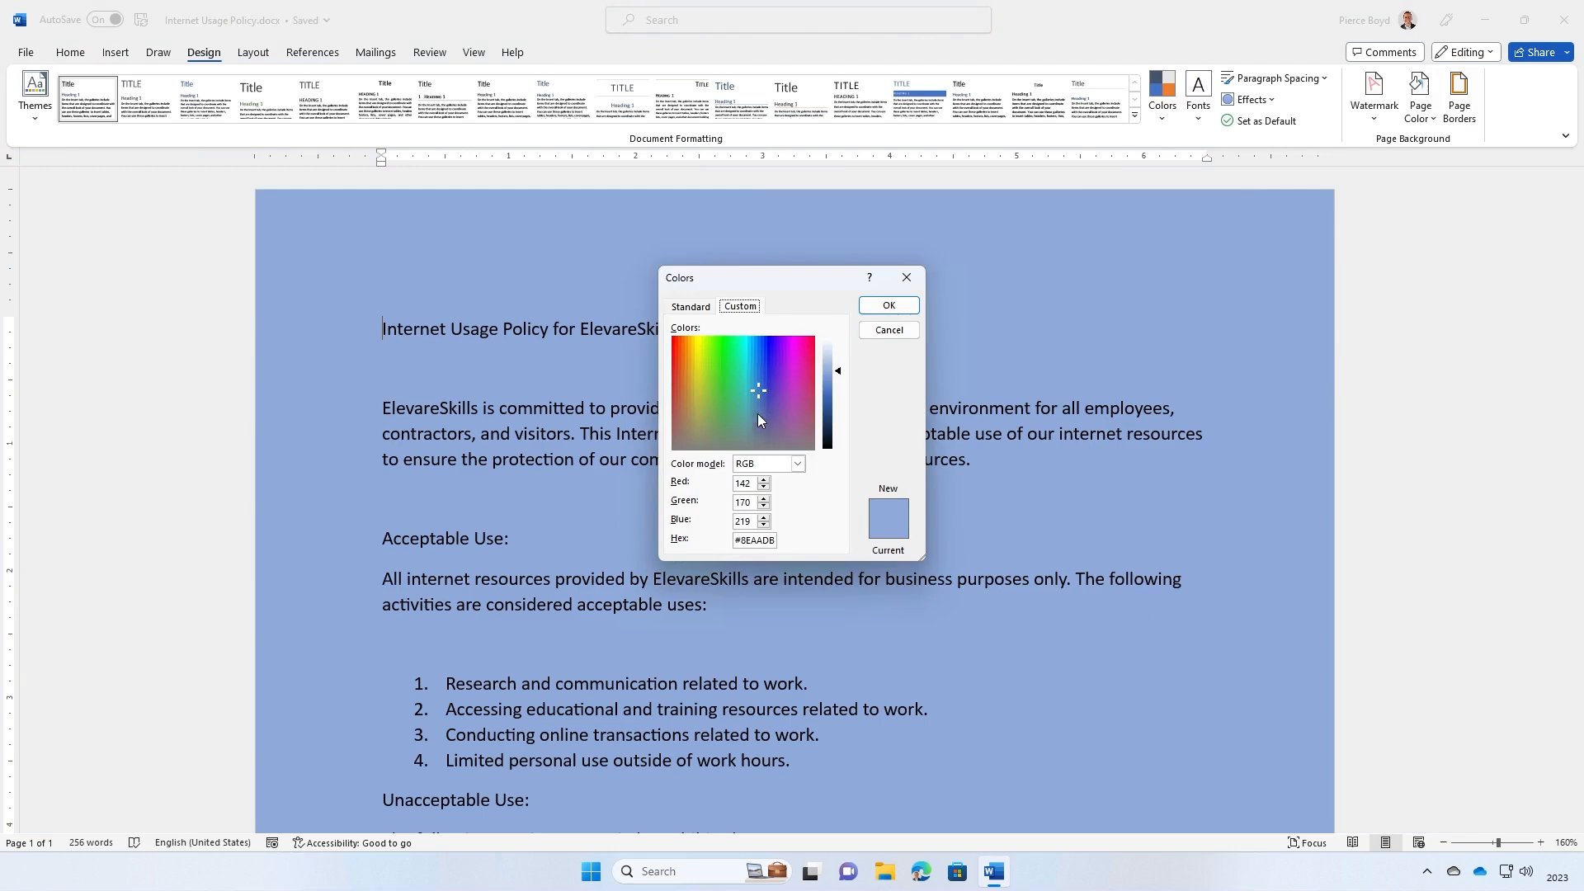
left_click_drag(695, 366, 744, 418)
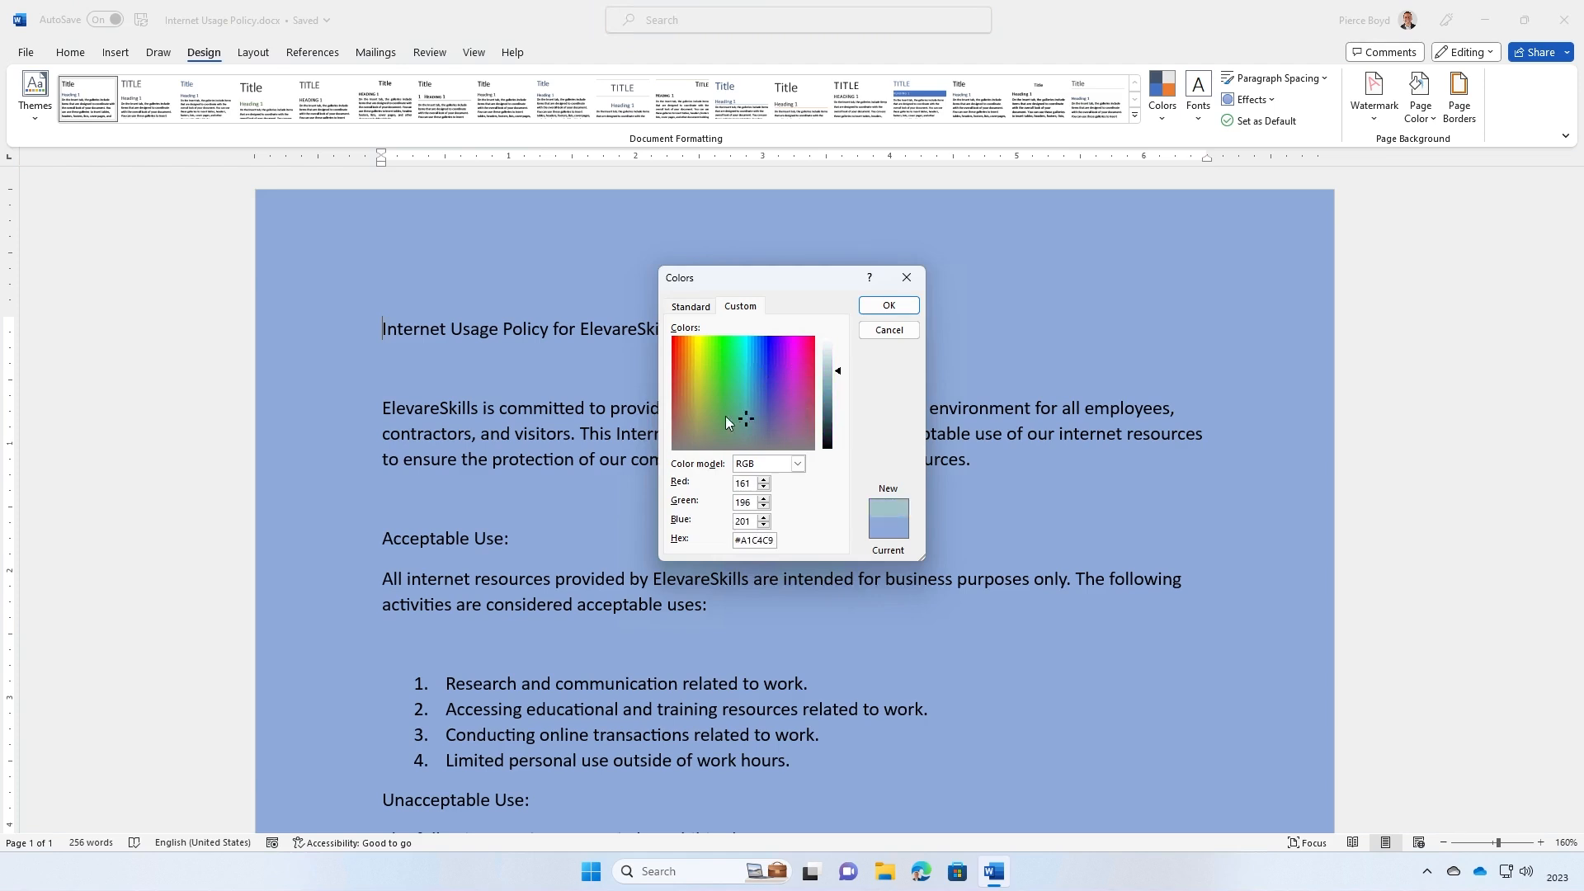
left_click(720, 393)
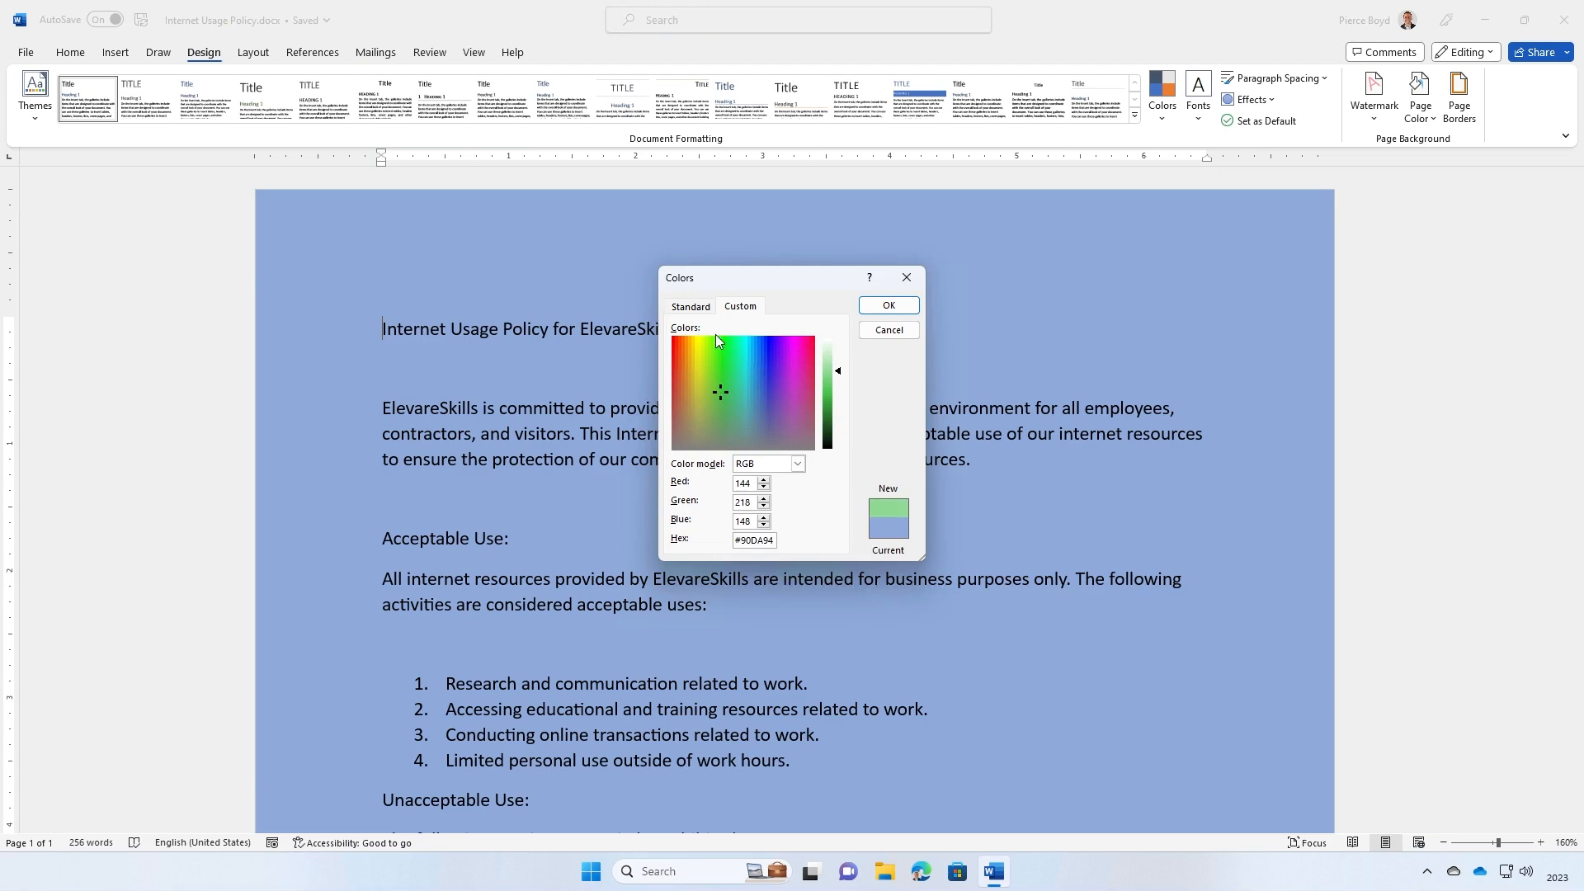
left_click(693, 308)
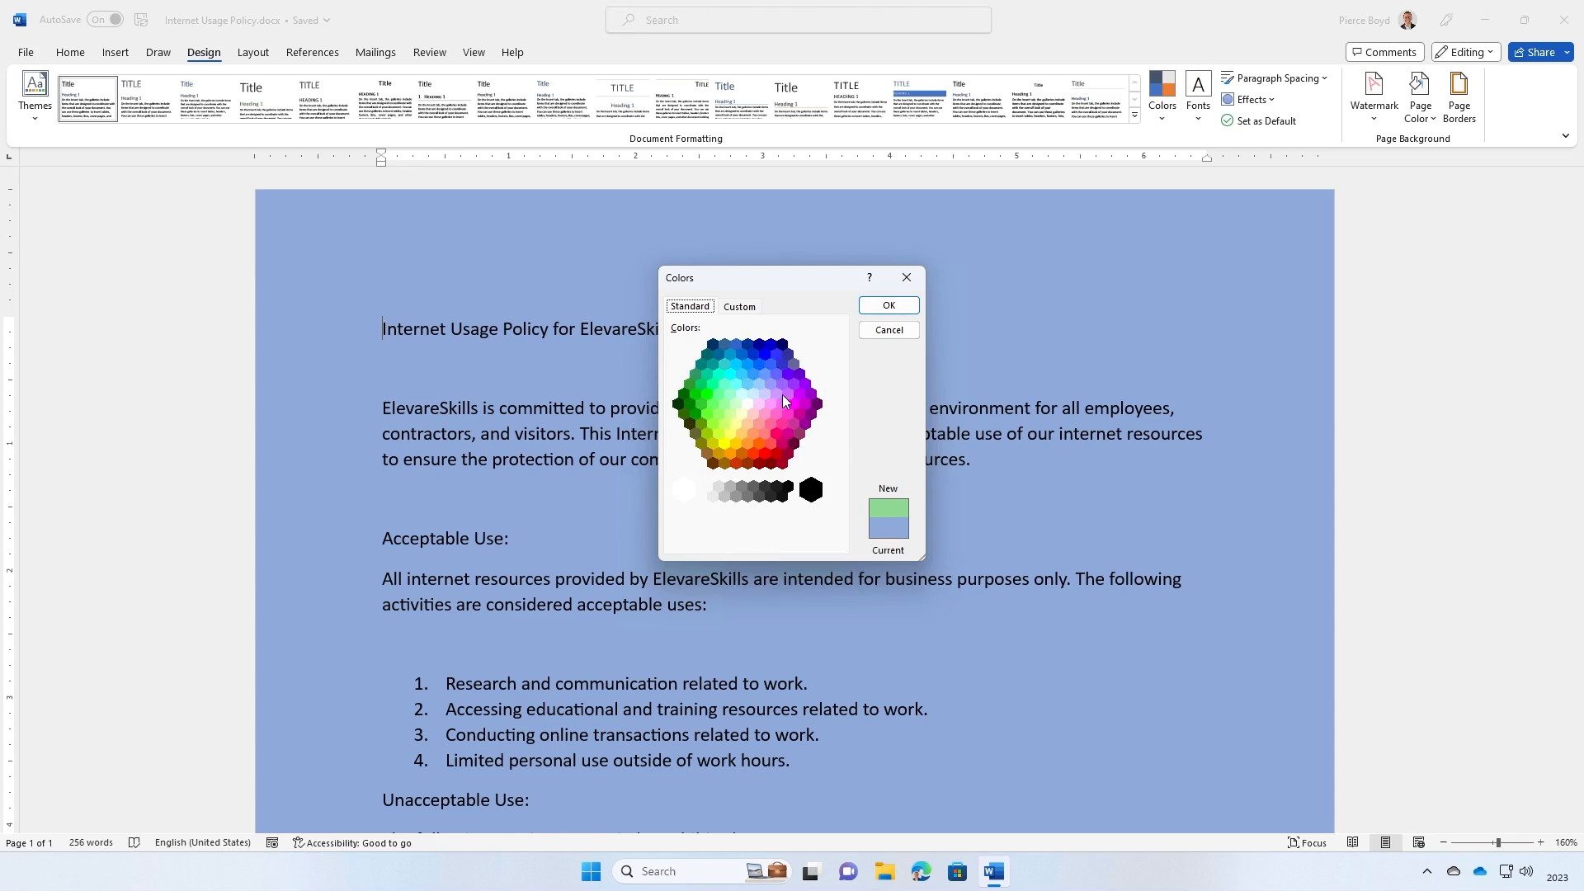
left_click(743, 374)
left_click(904, 307)
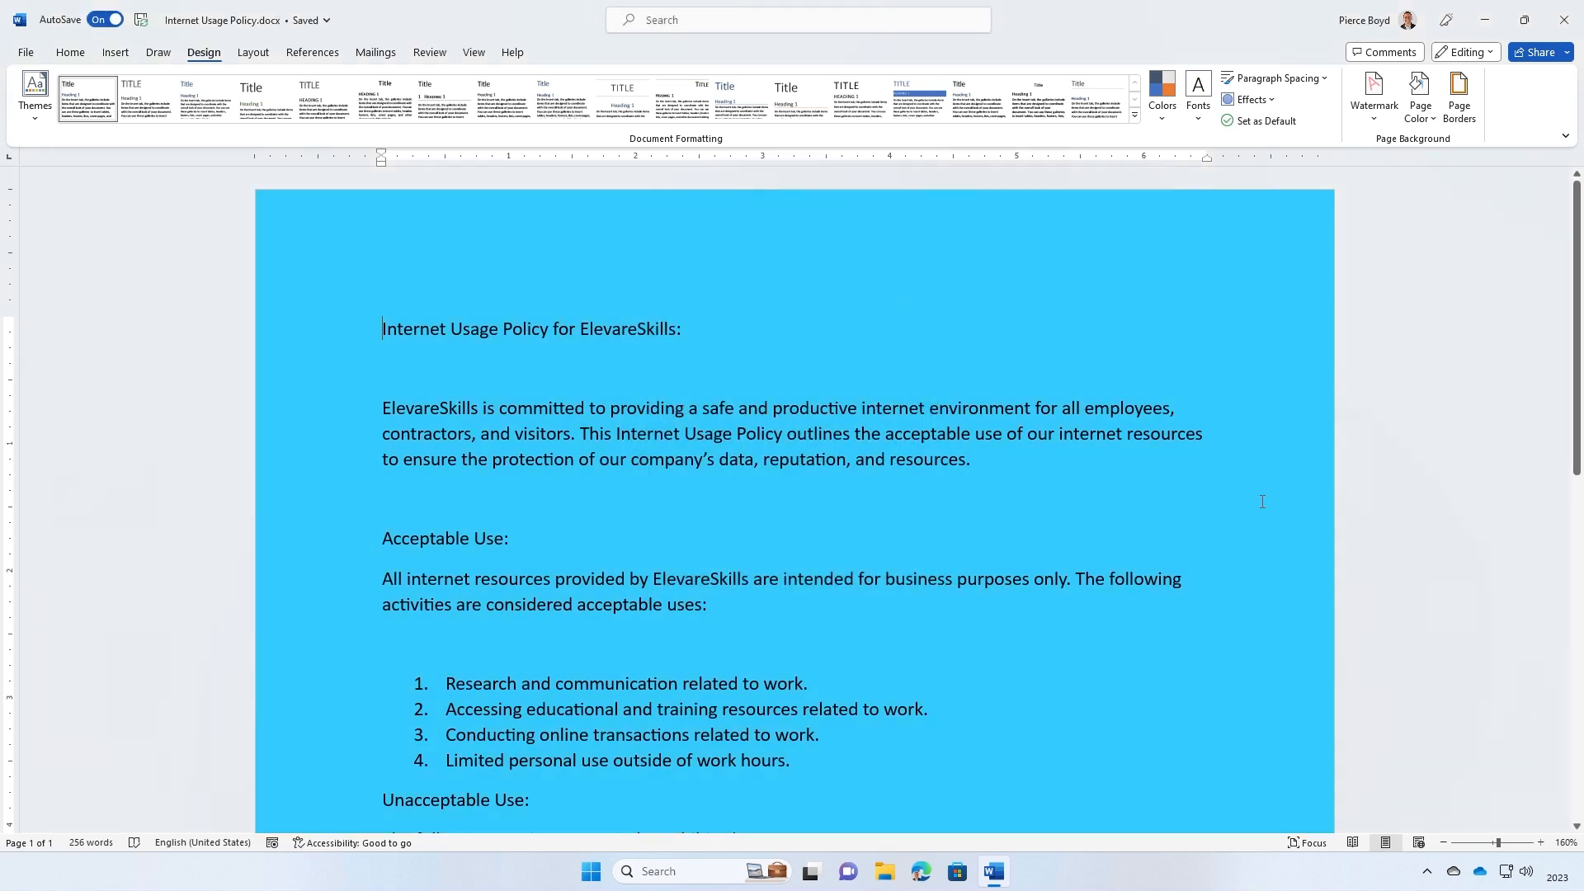
scroll(1208, 504, "down", 3)
scroll(1204, 507, "up", 3)
Remove the sky blue page color and set the page background to black
left_click(1424, 115)
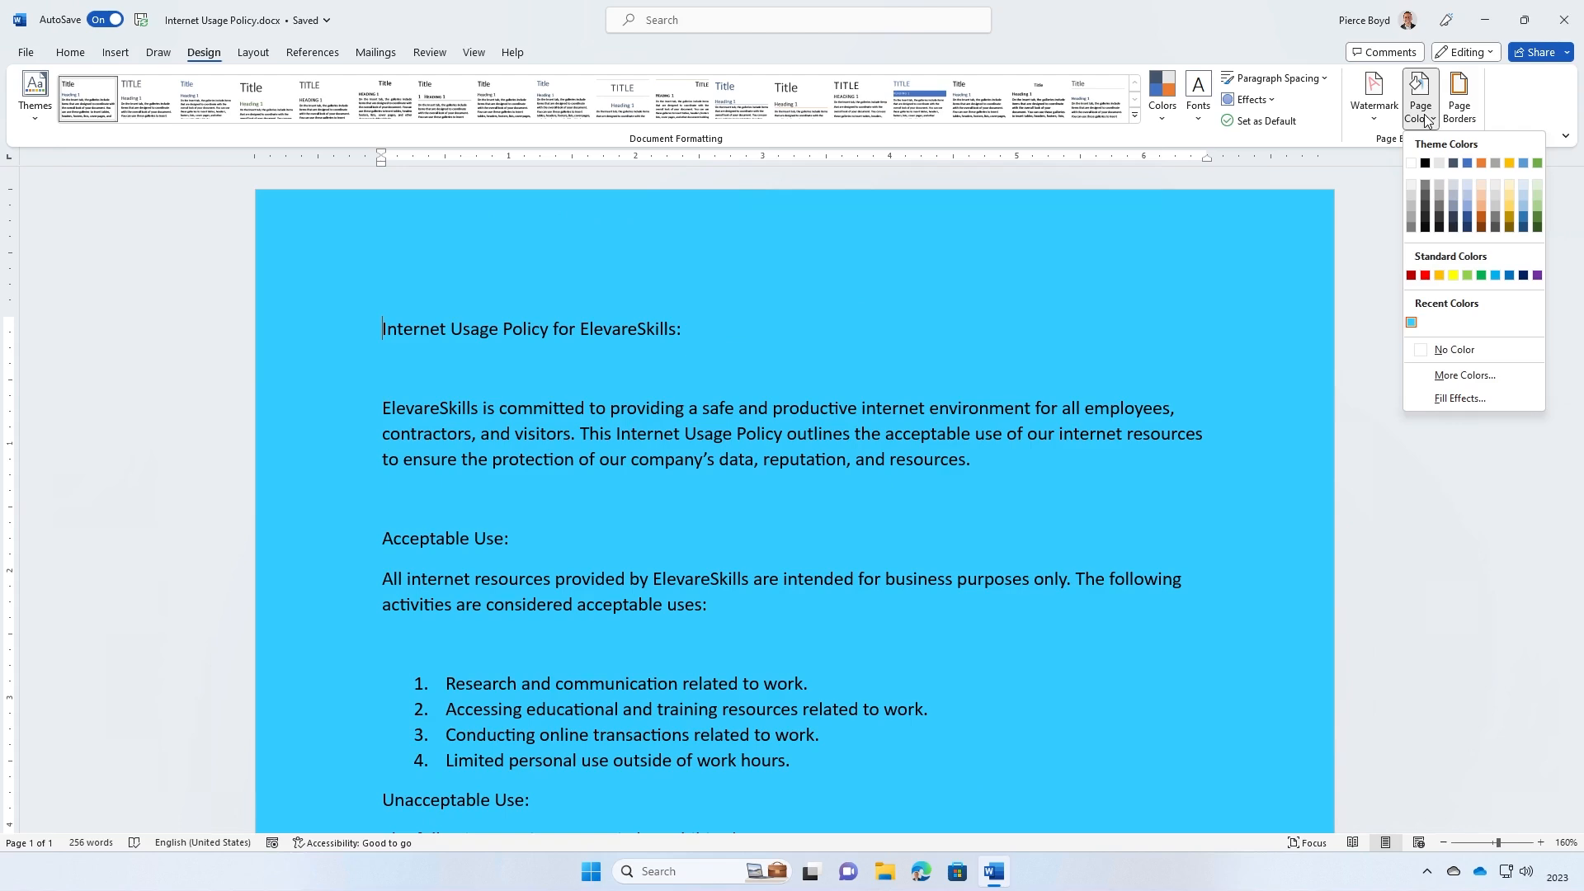
left_click(1461, 354)
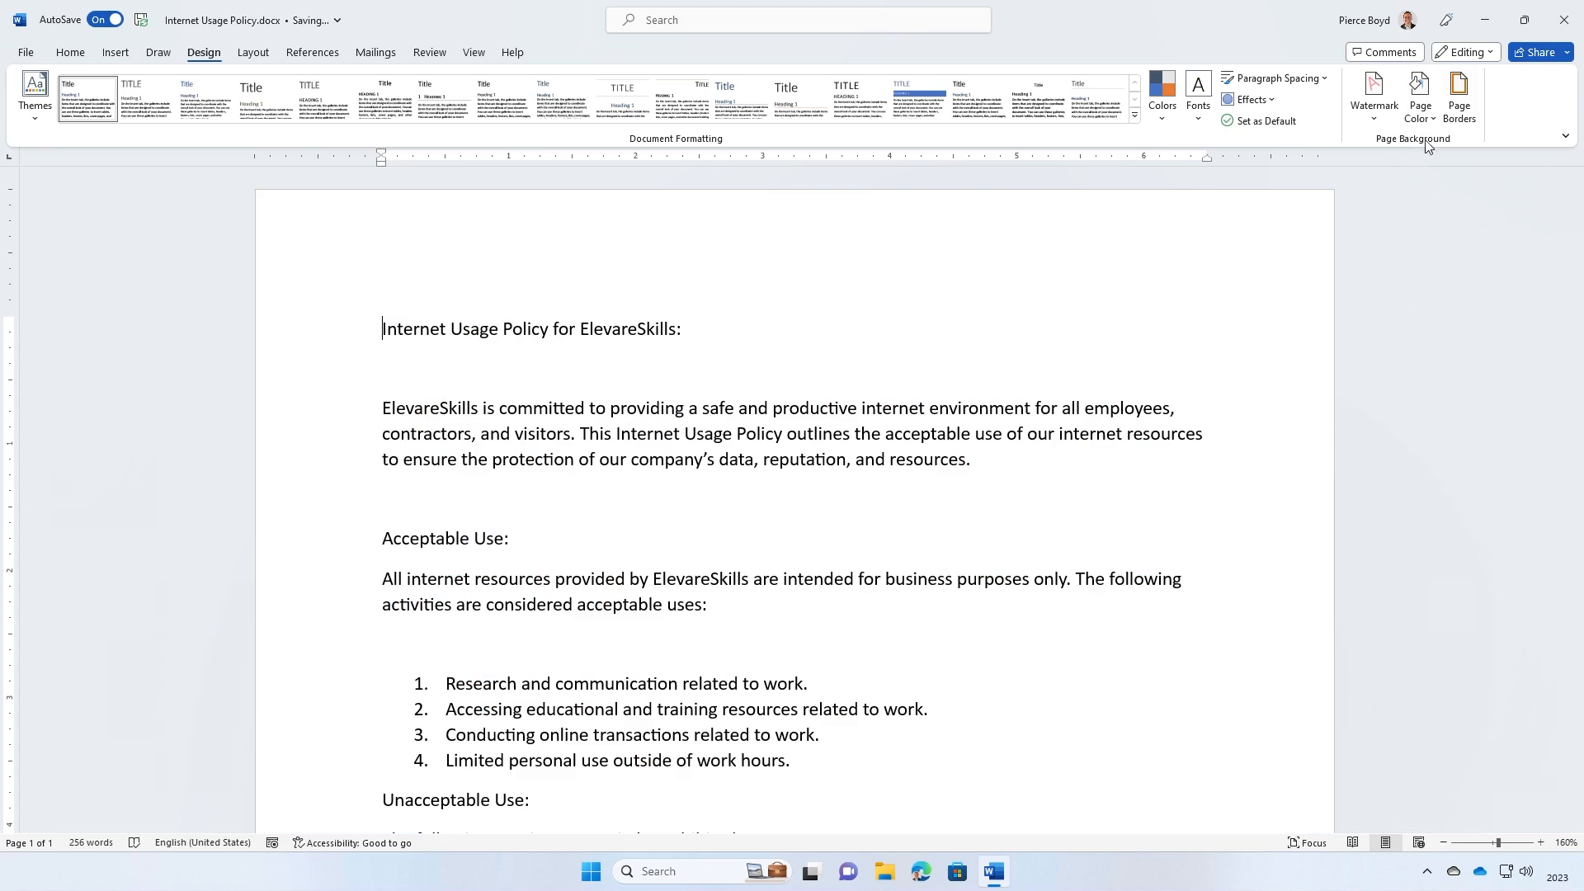
left_click(1421, 107)
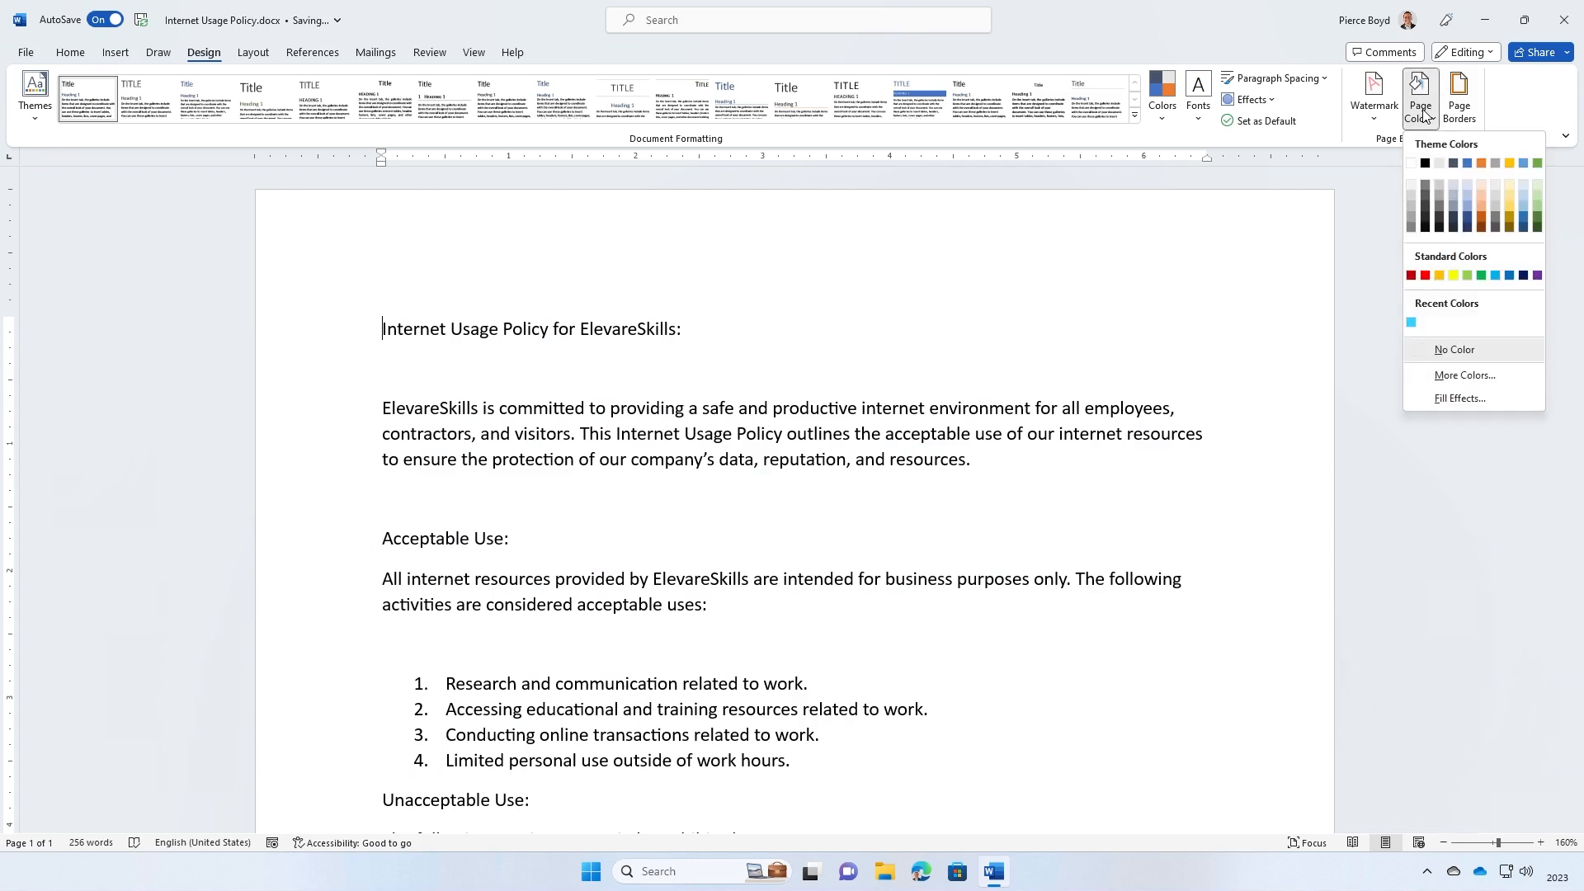
left_click(1426, 164)
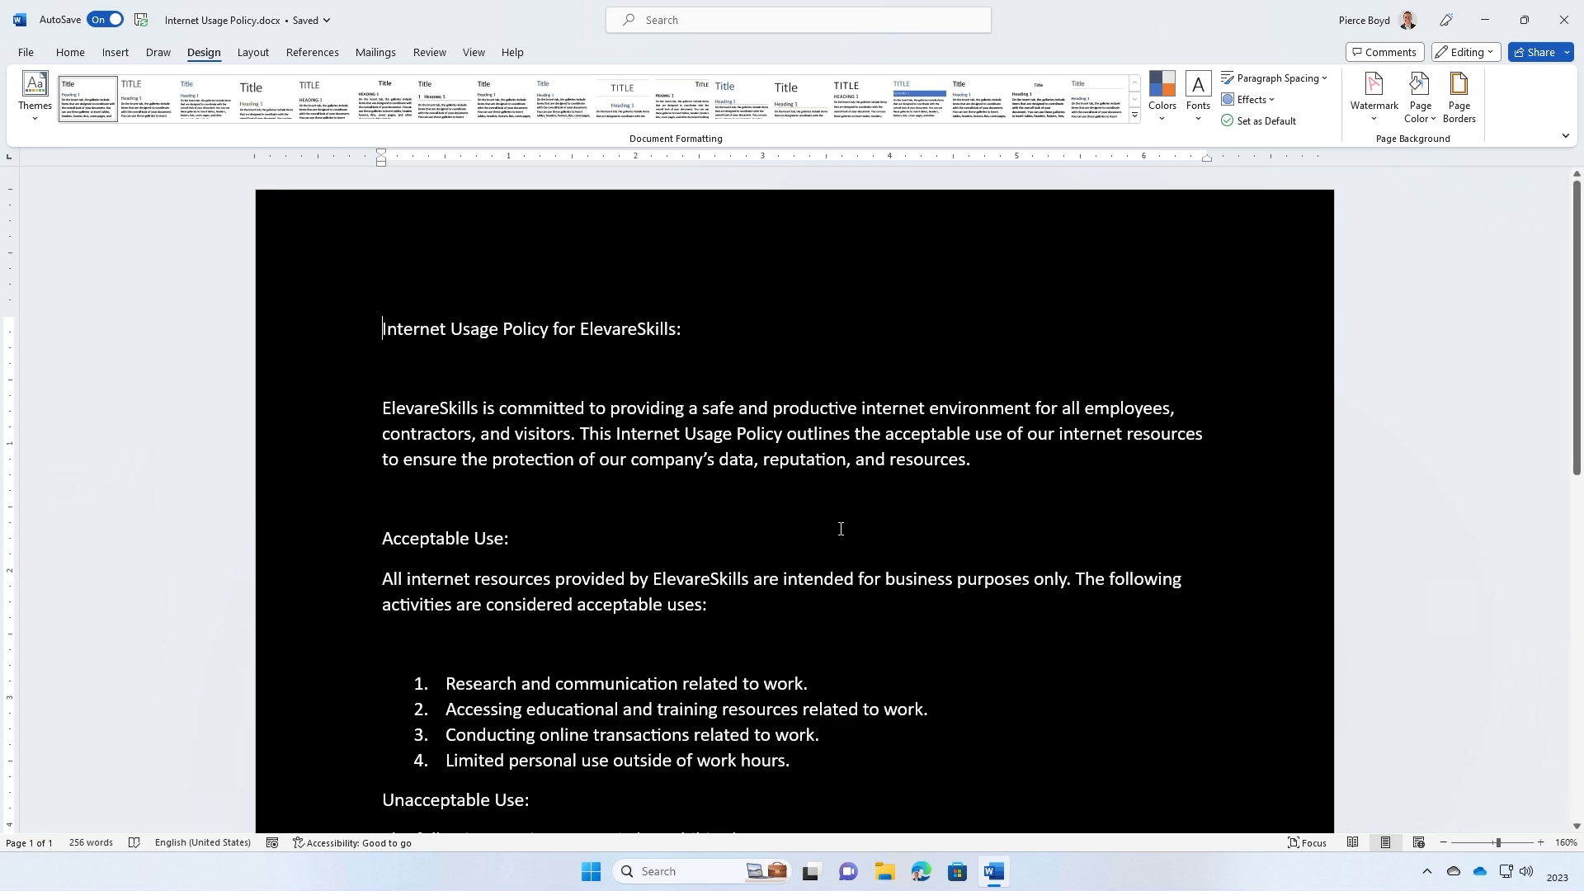
Clear the black page color and fill the page with a one-color horizontal gradient running from white to gray
left_click(1419, 98)
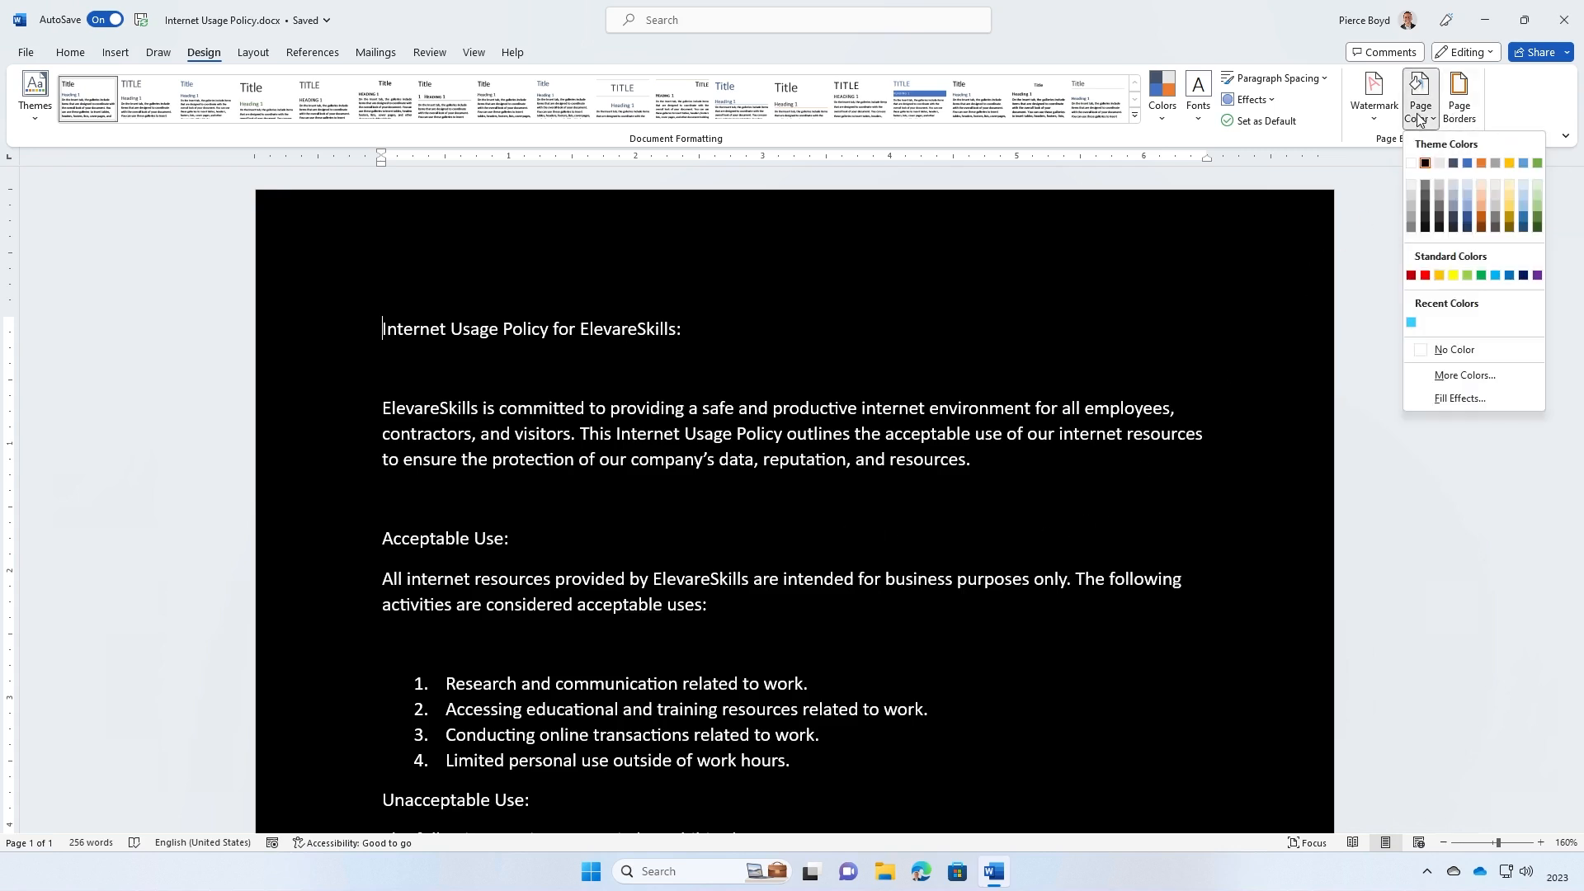
left_click(1441, 354)
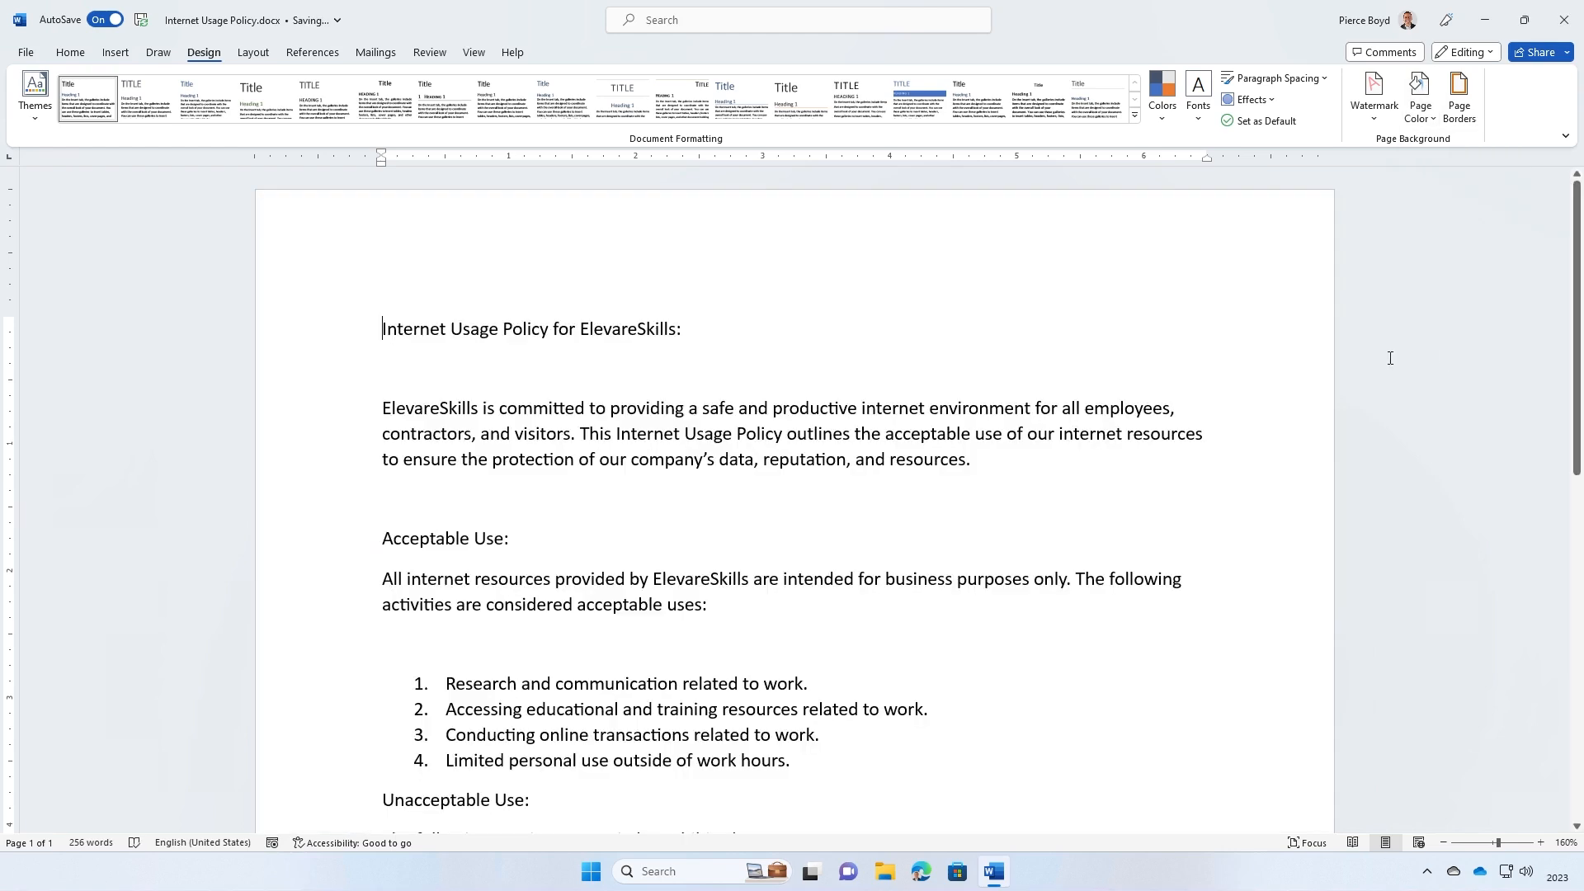
left_click(1420, 110)
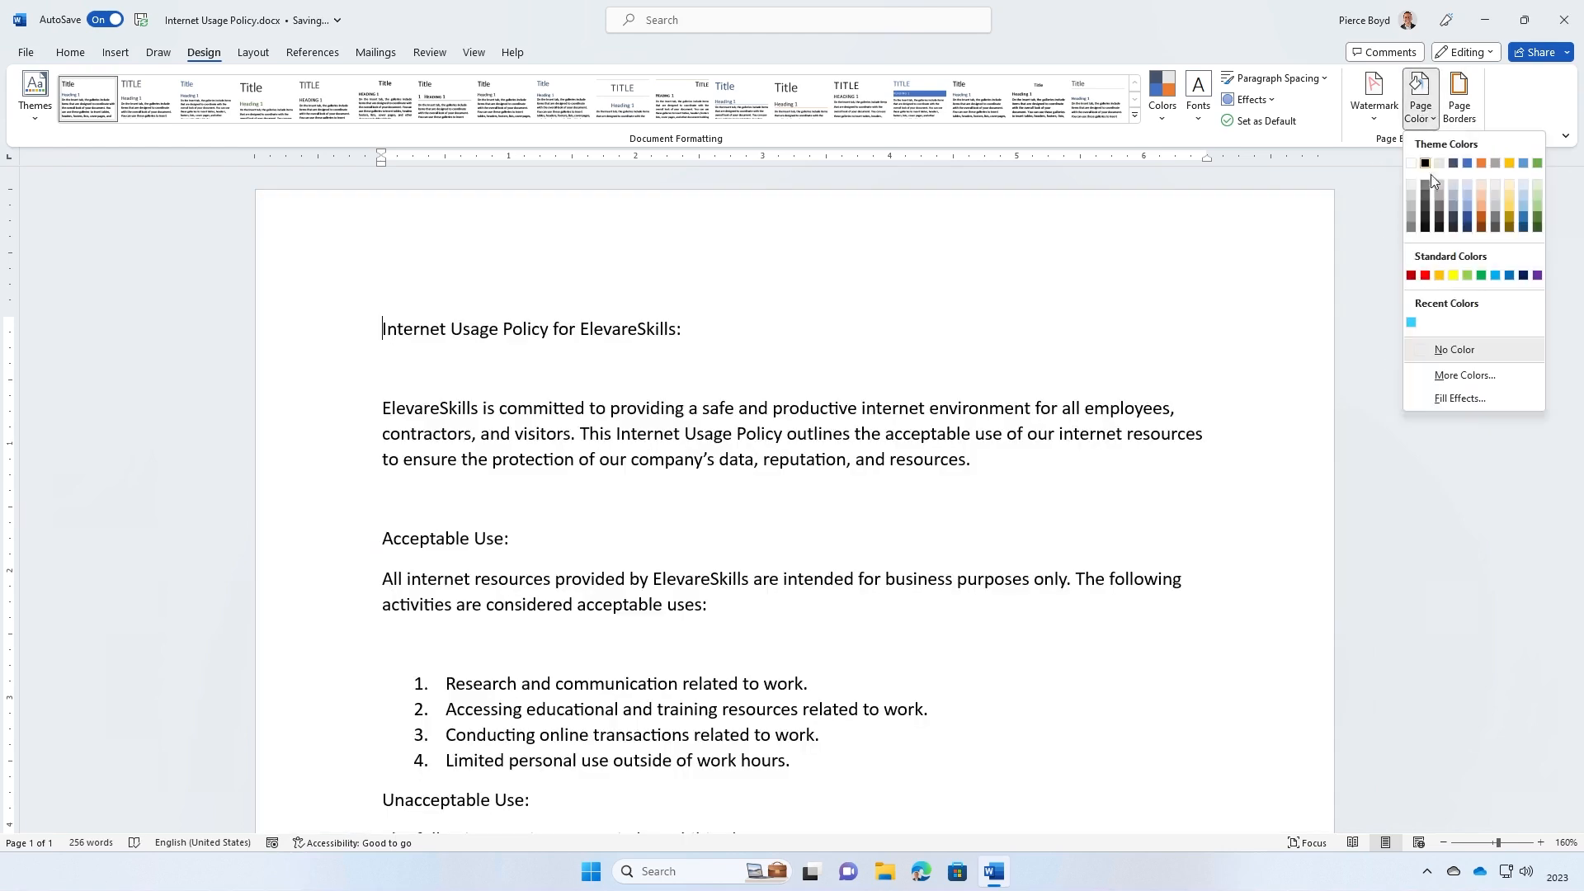
left_click(1455, 401)
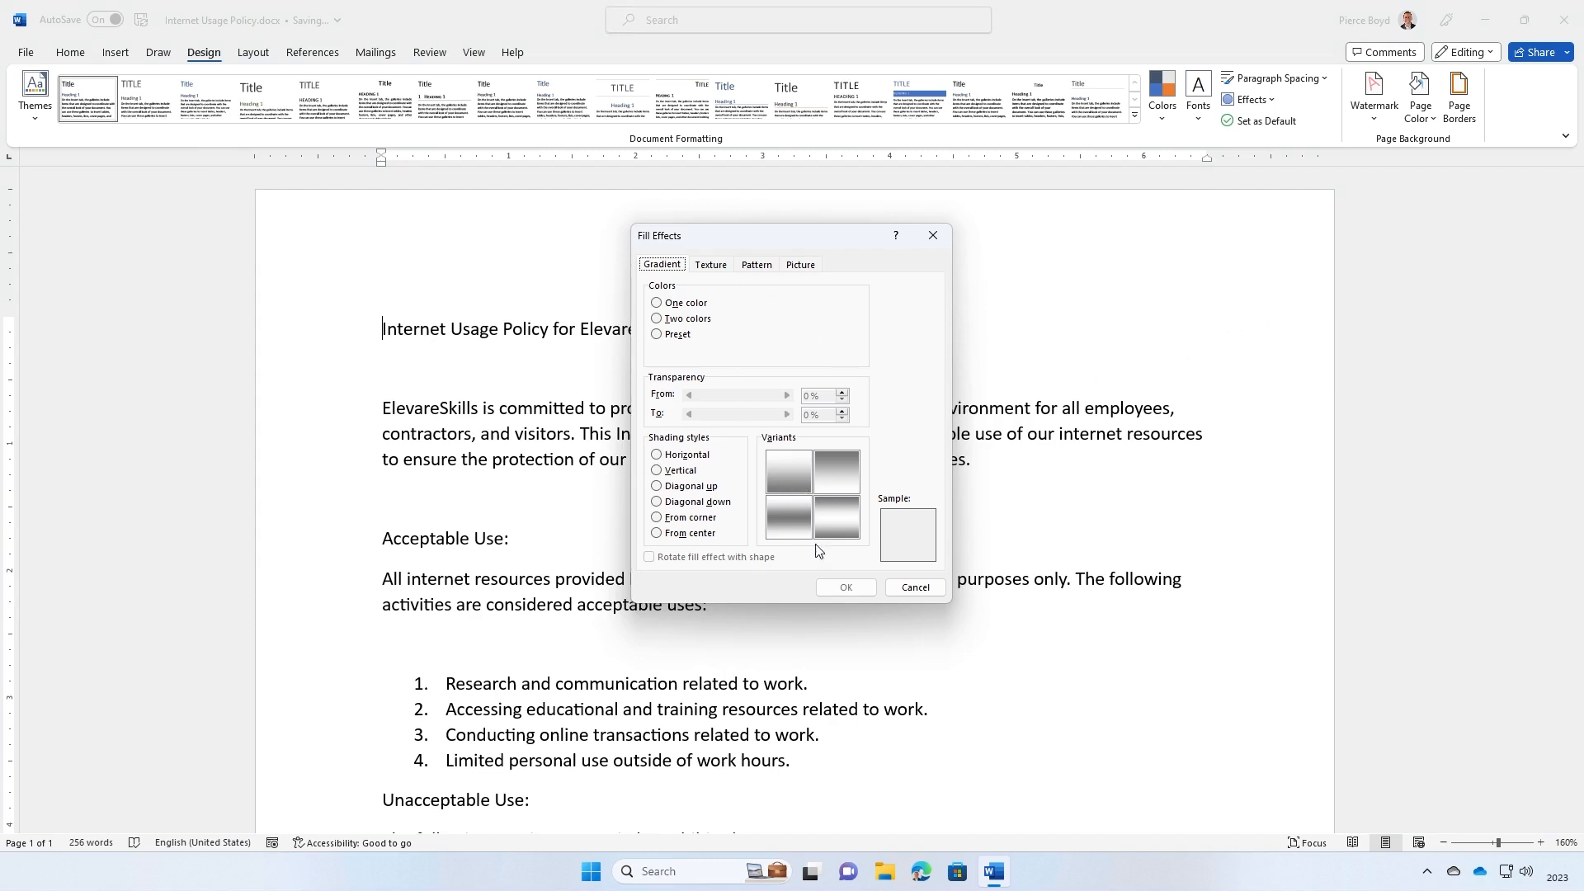
left_click(839, 468)
left_click(789, 478)
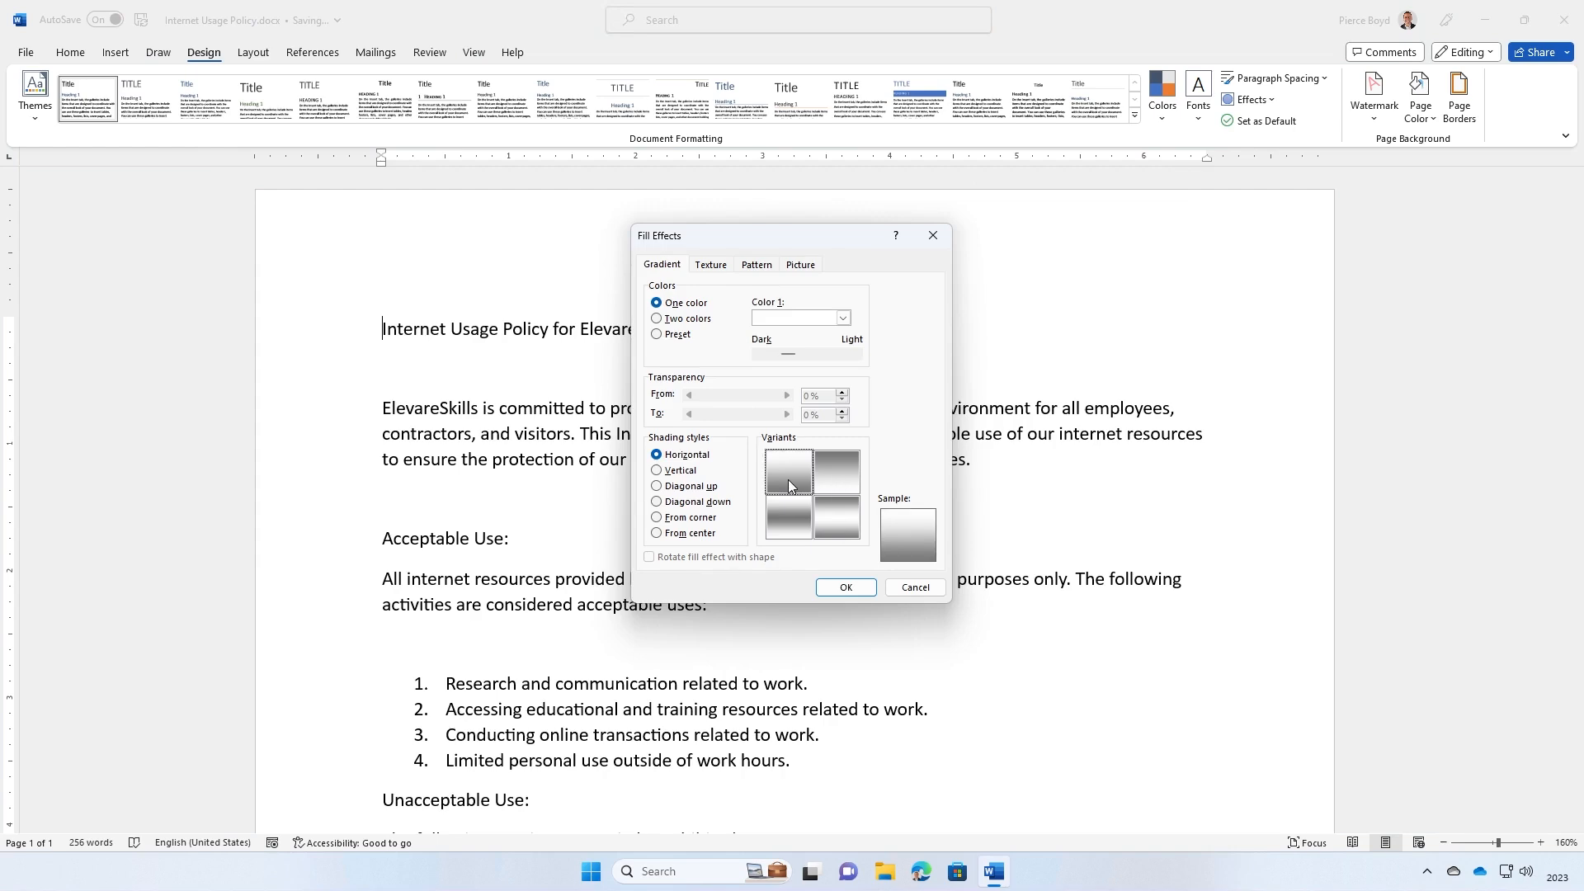
key("Return")
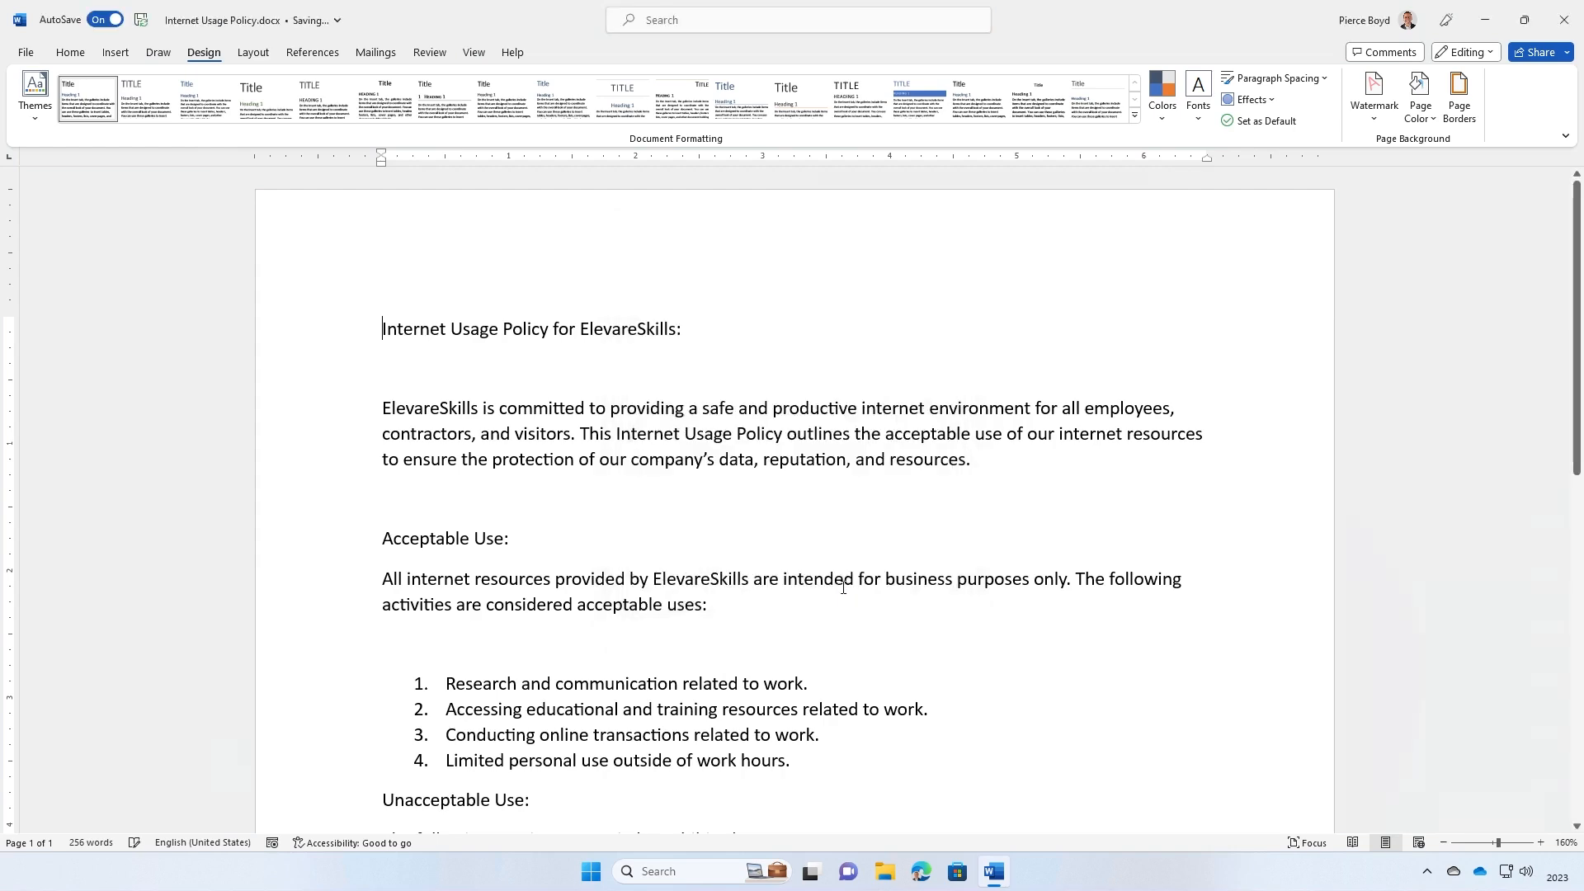
scroll(927, 592, "down", 6)
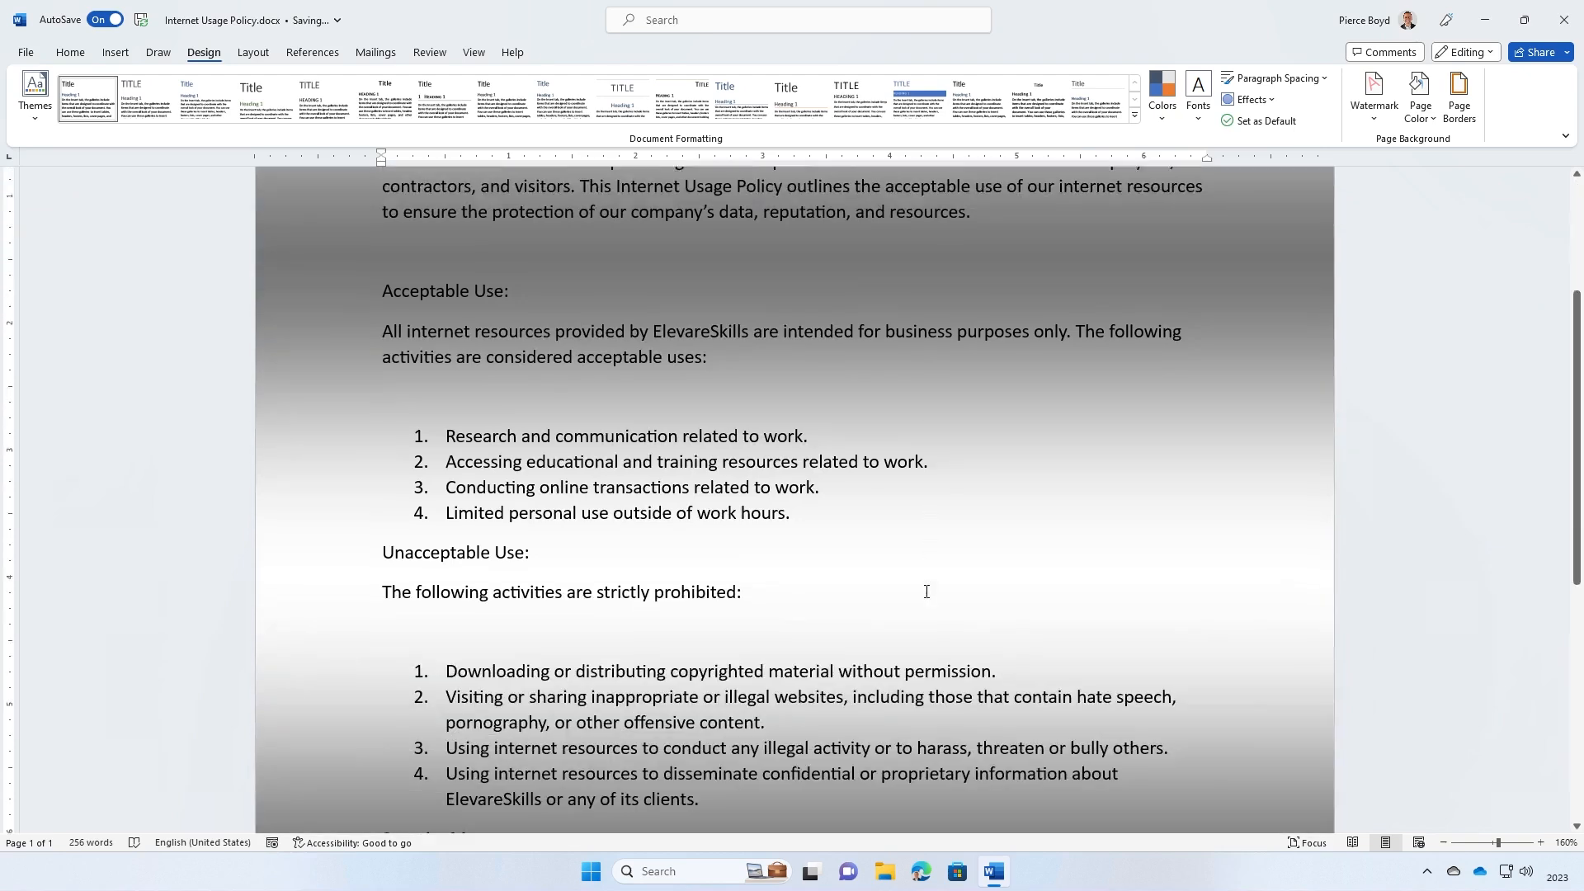
scroll(926, 591, "up", 7)
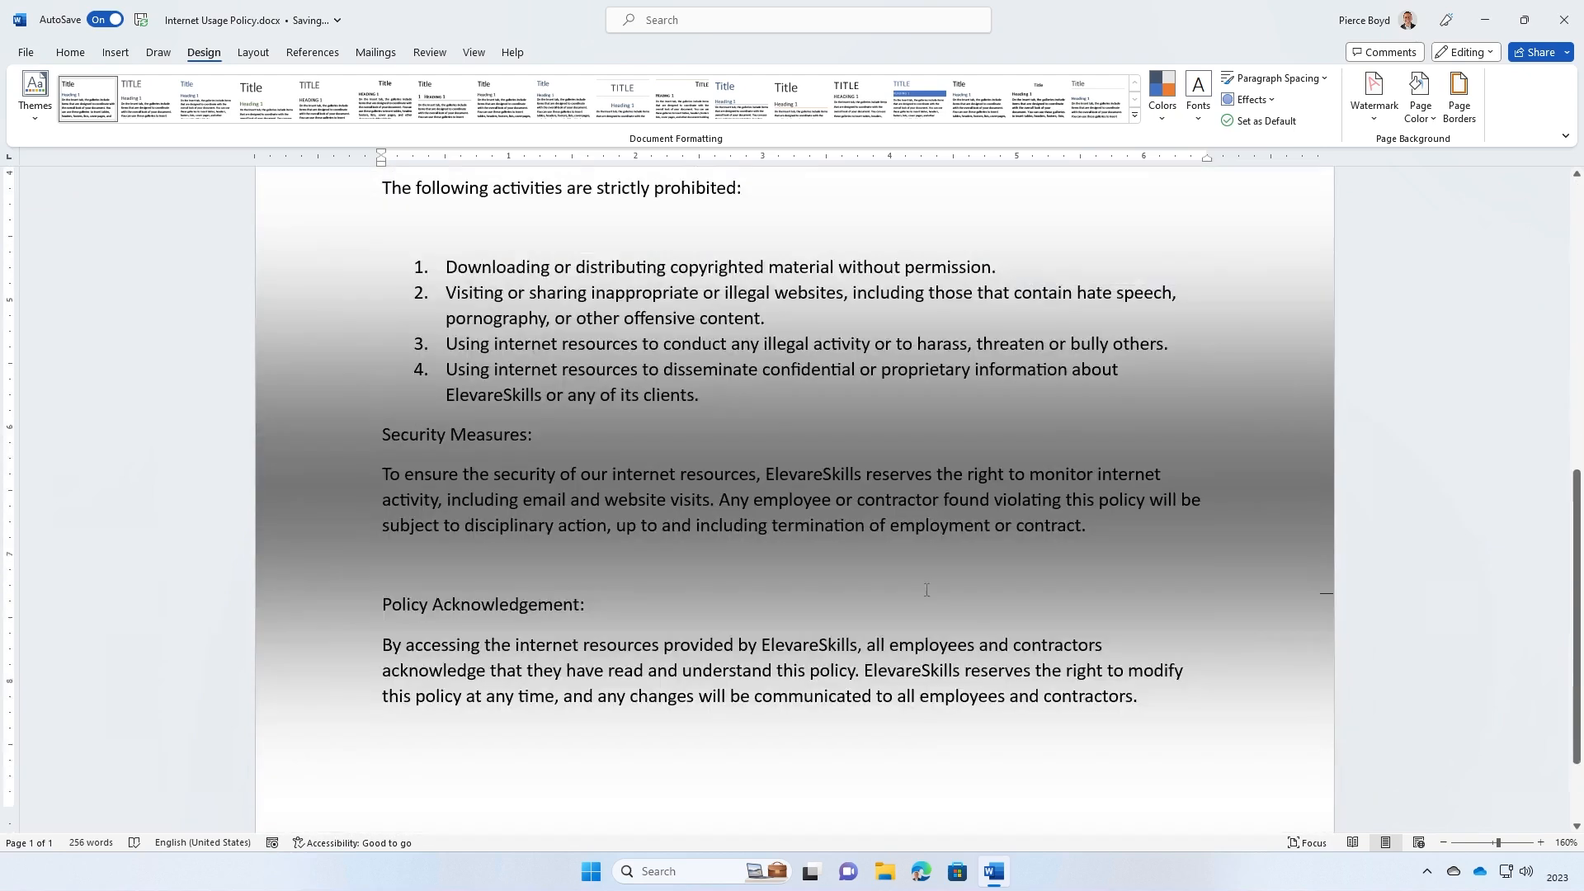
scroll(929, 583, "up", 1)
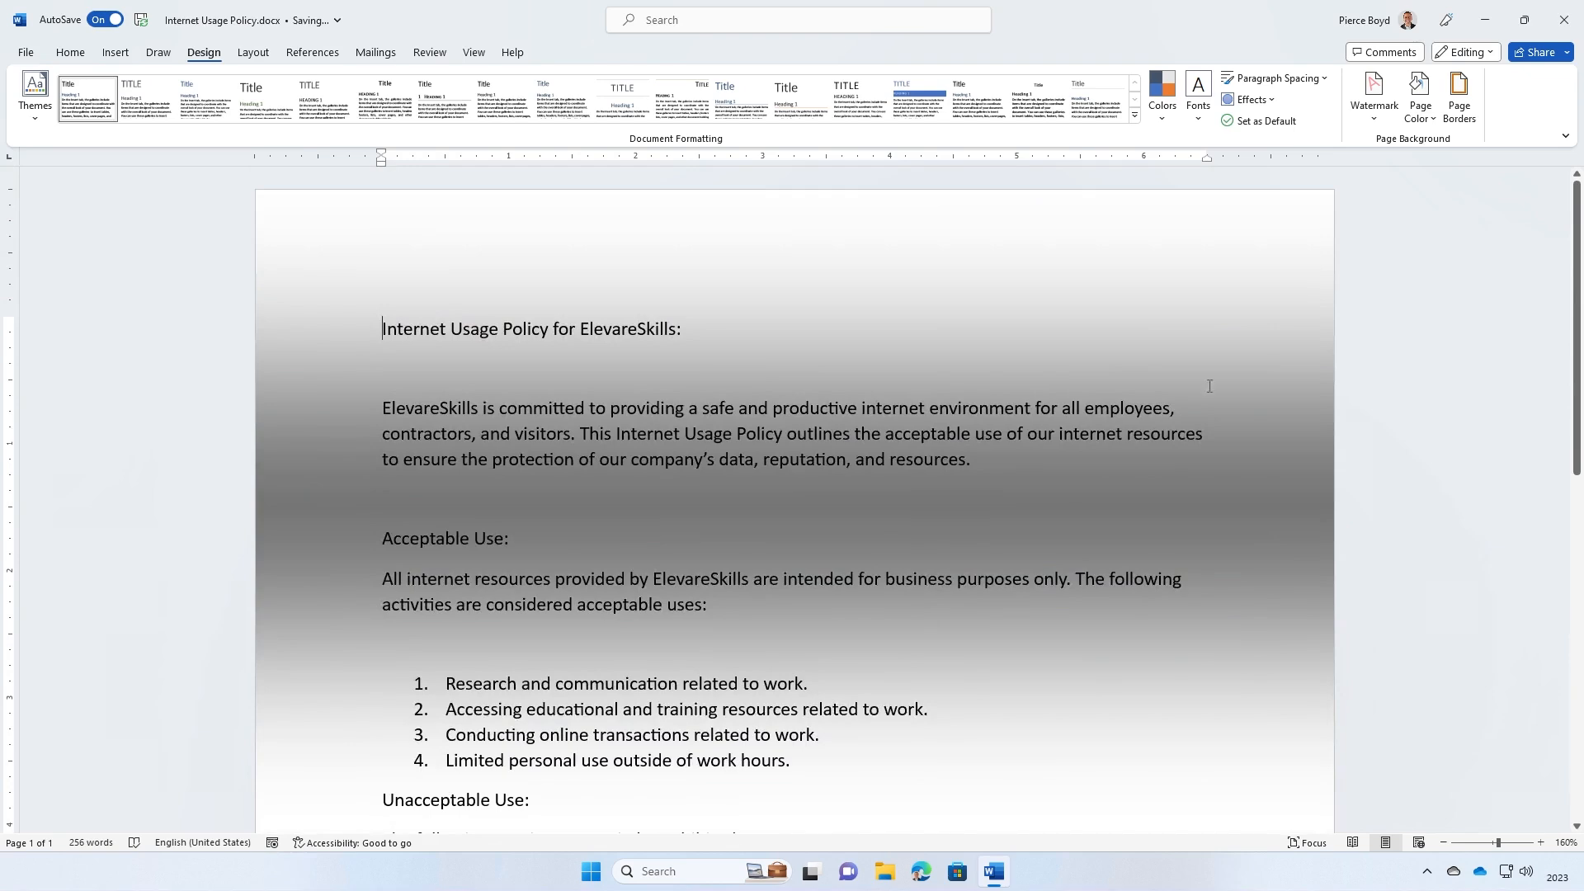
Change the page fill to a two-color horizontal gradient of light blue and white, using the variant with white at the top
left_click(1414, 122)
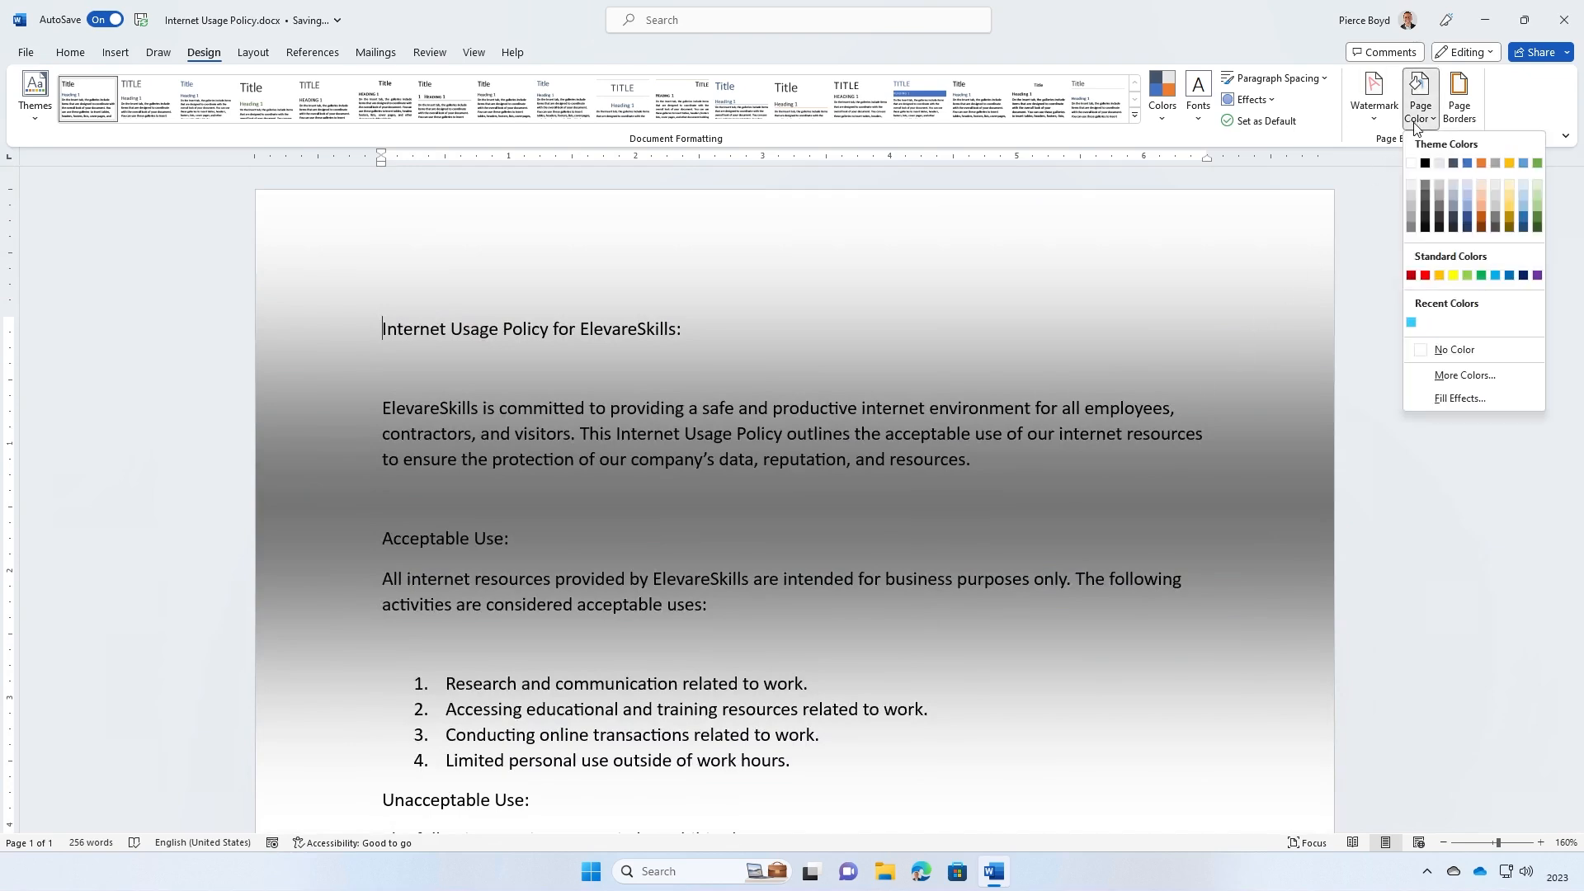
left_click(1429, 403)
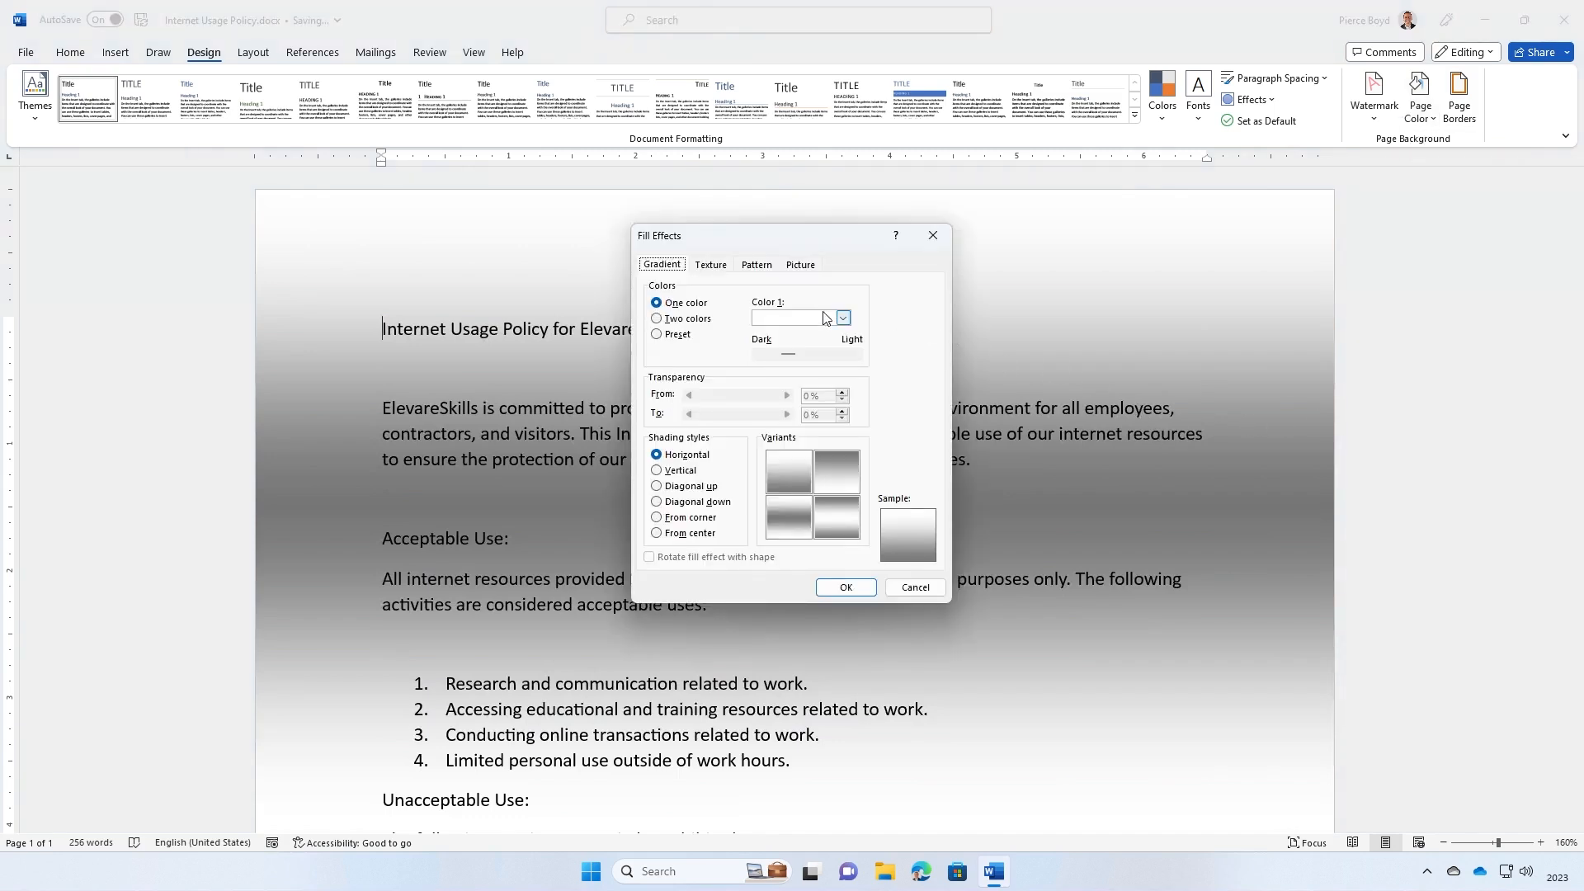
left_click(843, 317)
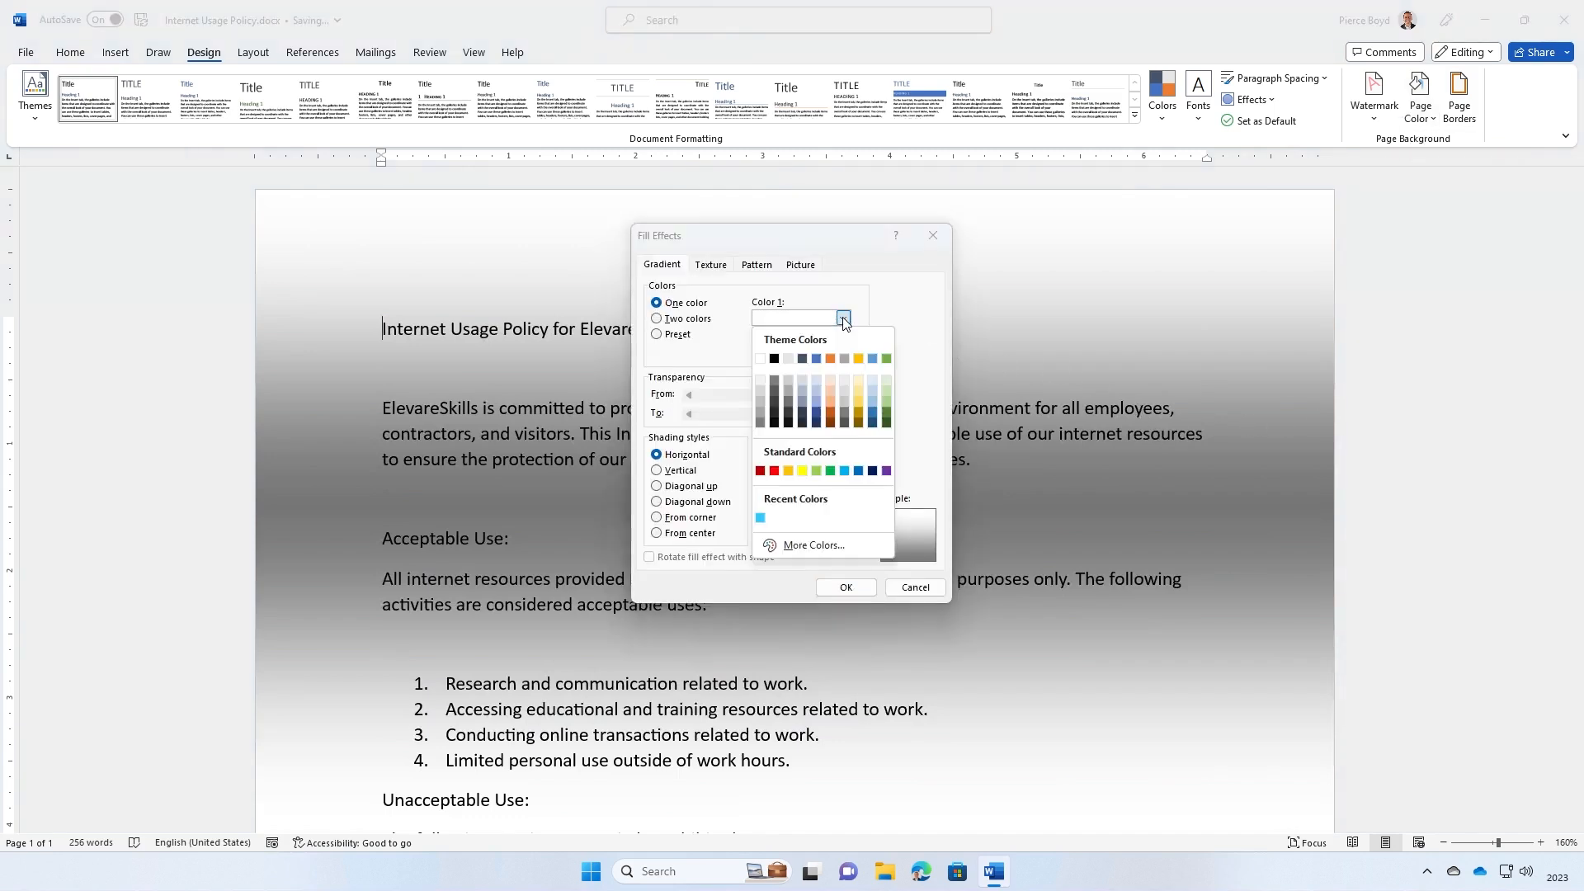
left_click(821, 392)
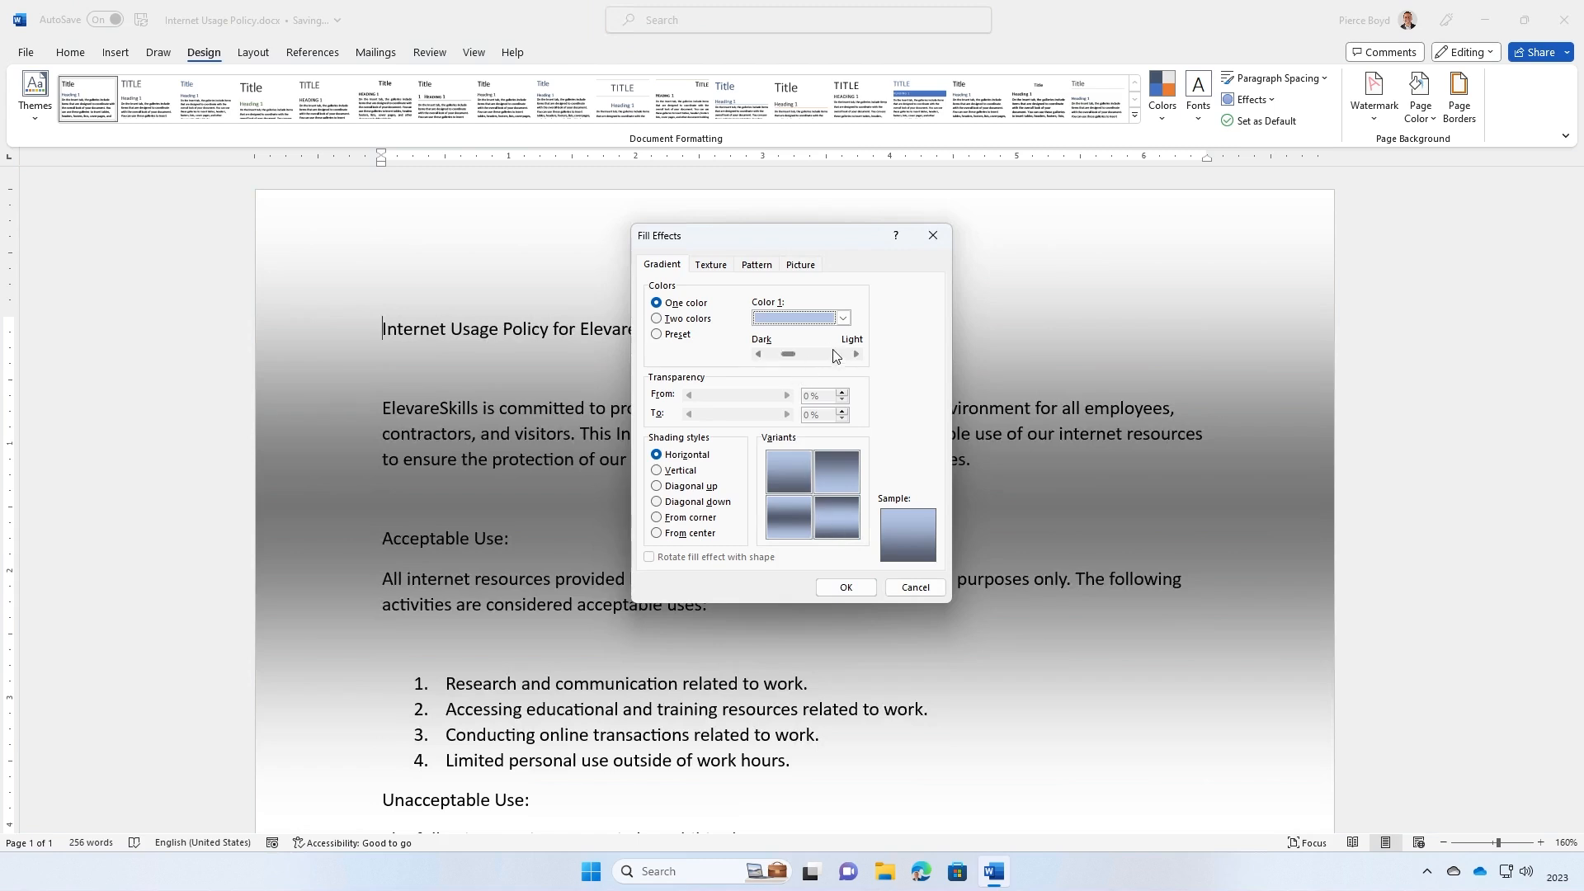
left_click(657, 318)
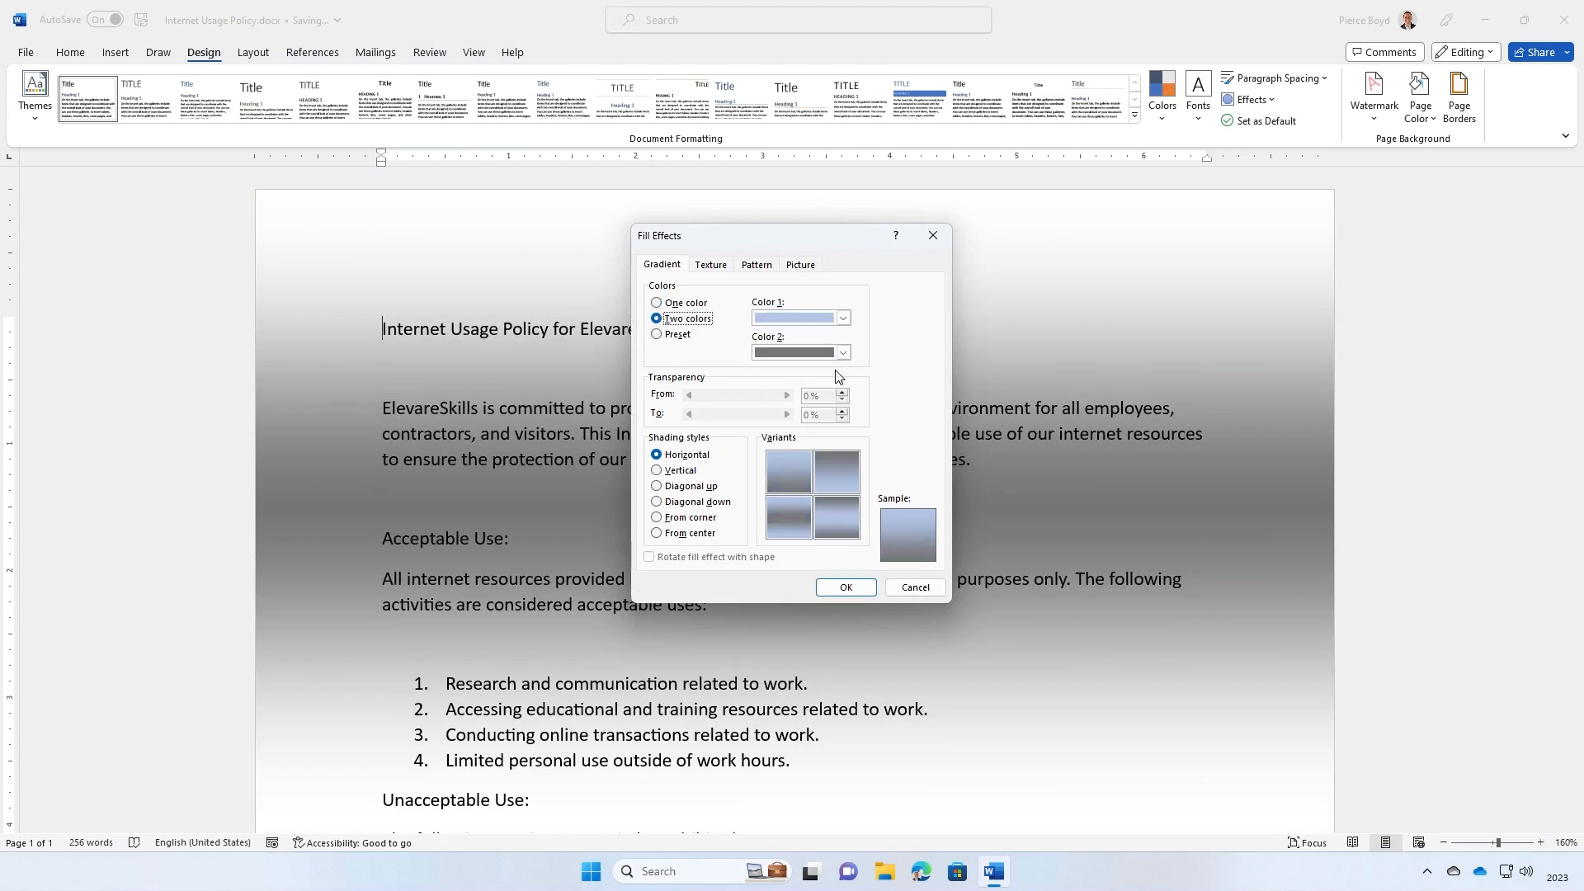
left_click(842, 353)
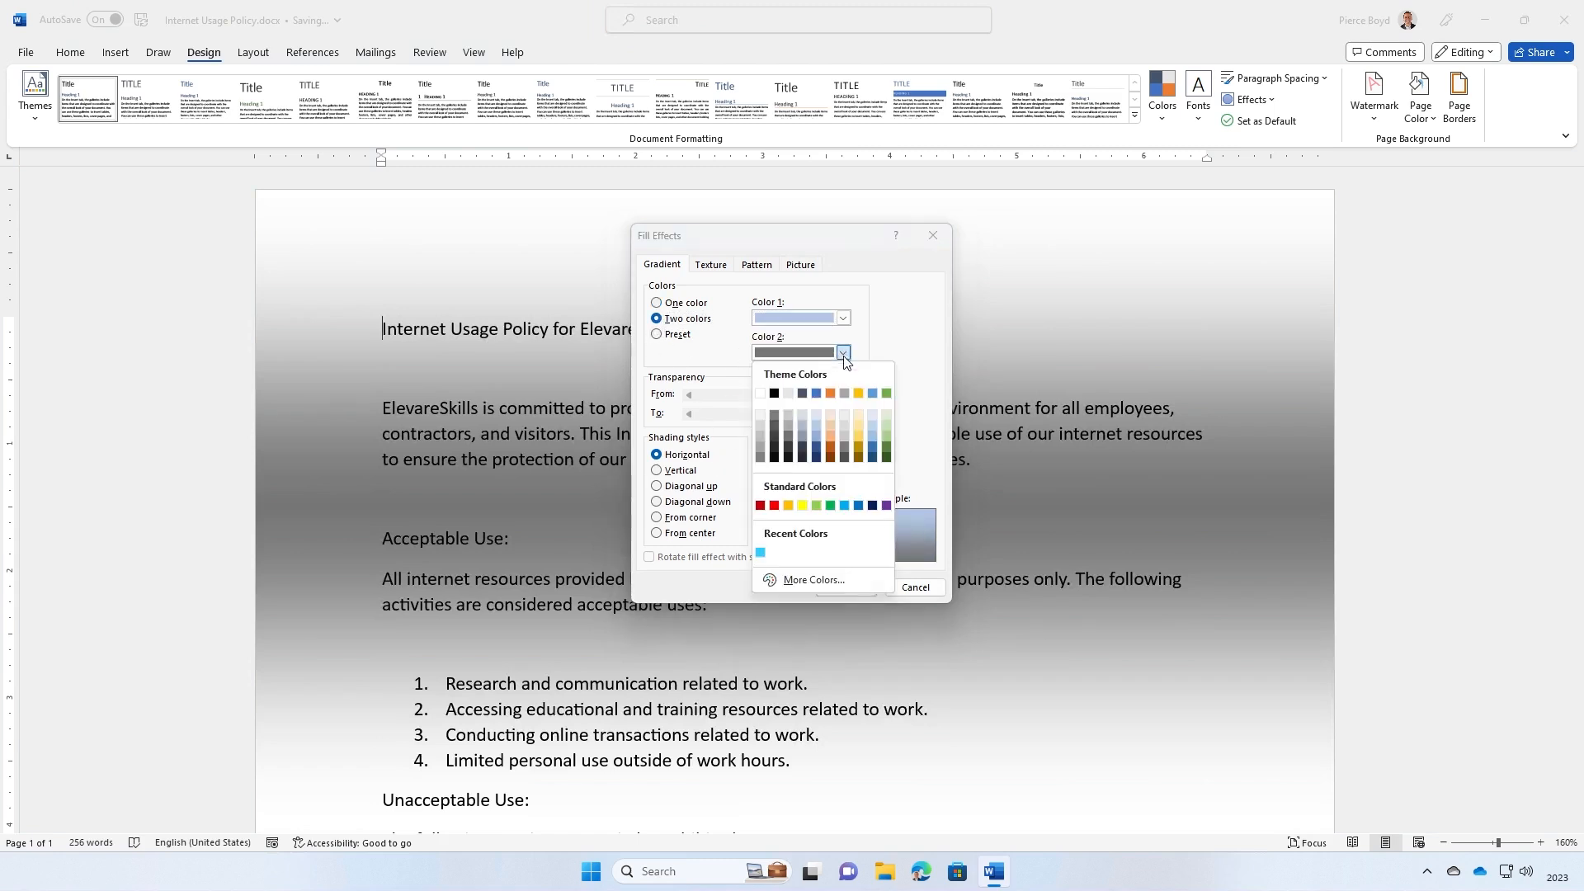
left_click(760, 393)
left_click(836, 472)
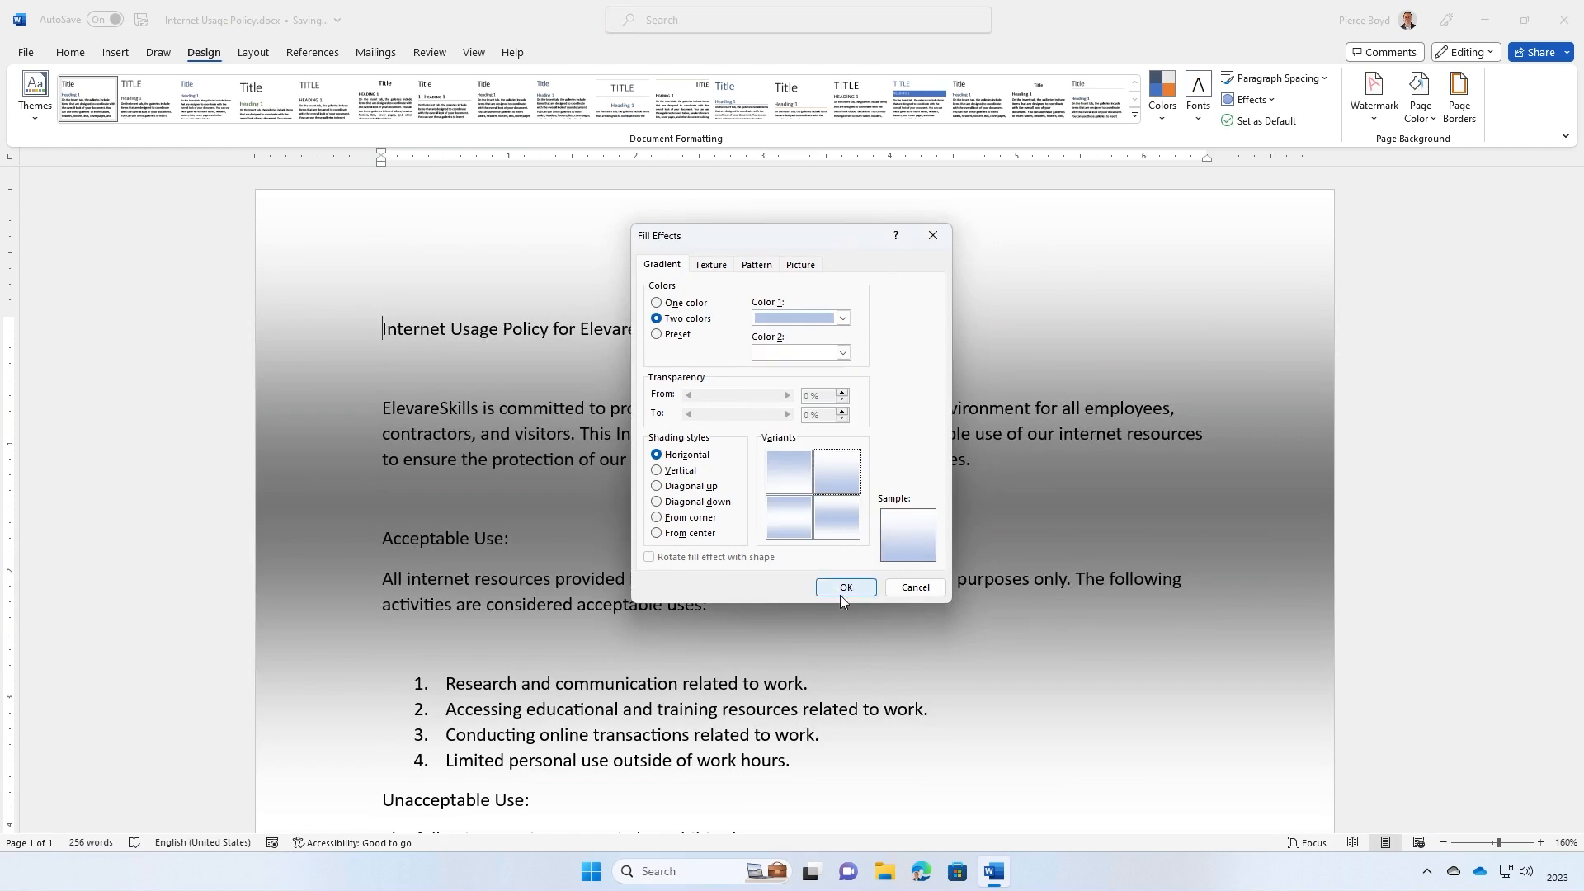
left_click(843, 588)
scroll(1210, 582, "down", 8)
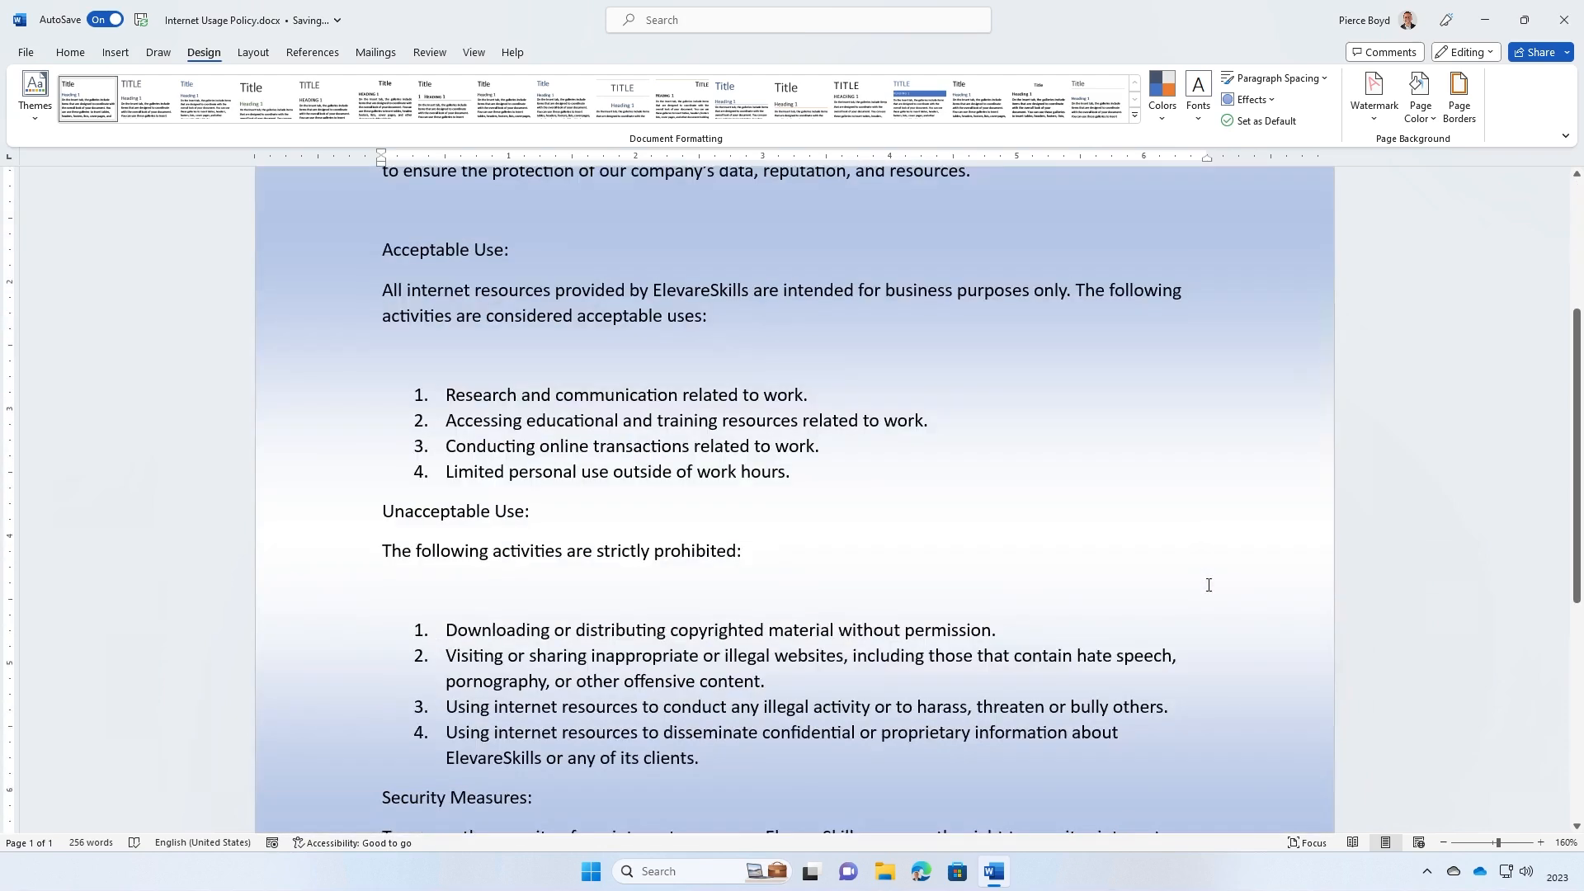
scroll(1204, 596, "up", 8)
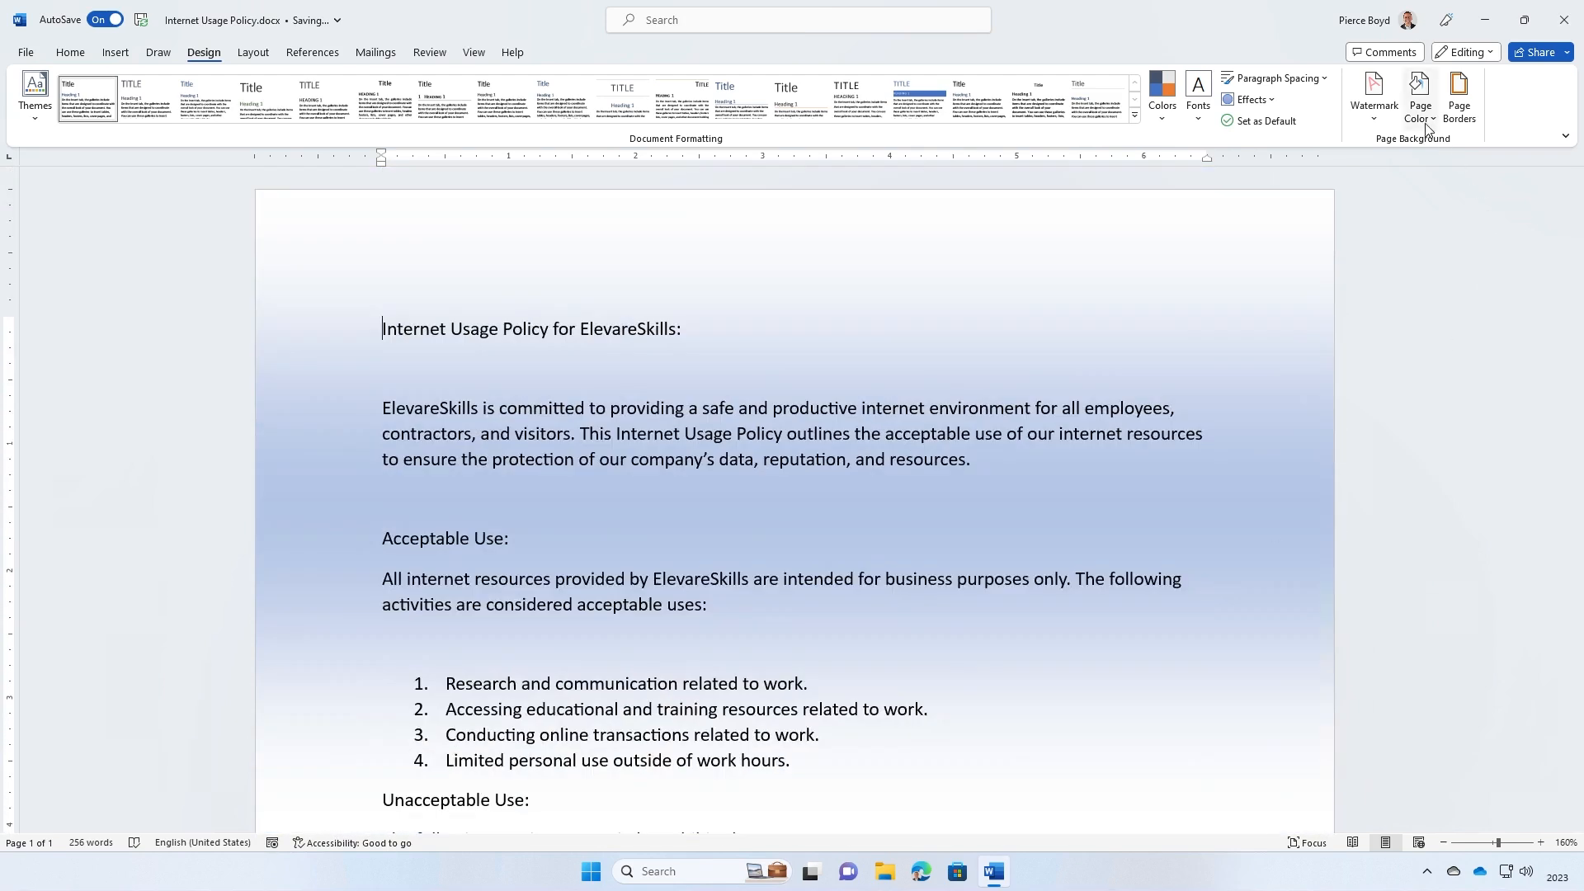
Change the two-color light blue and white page gradient to the From center shading style, using the variant with the white center
left_click(1420, 99)
left_click(1431, 399)
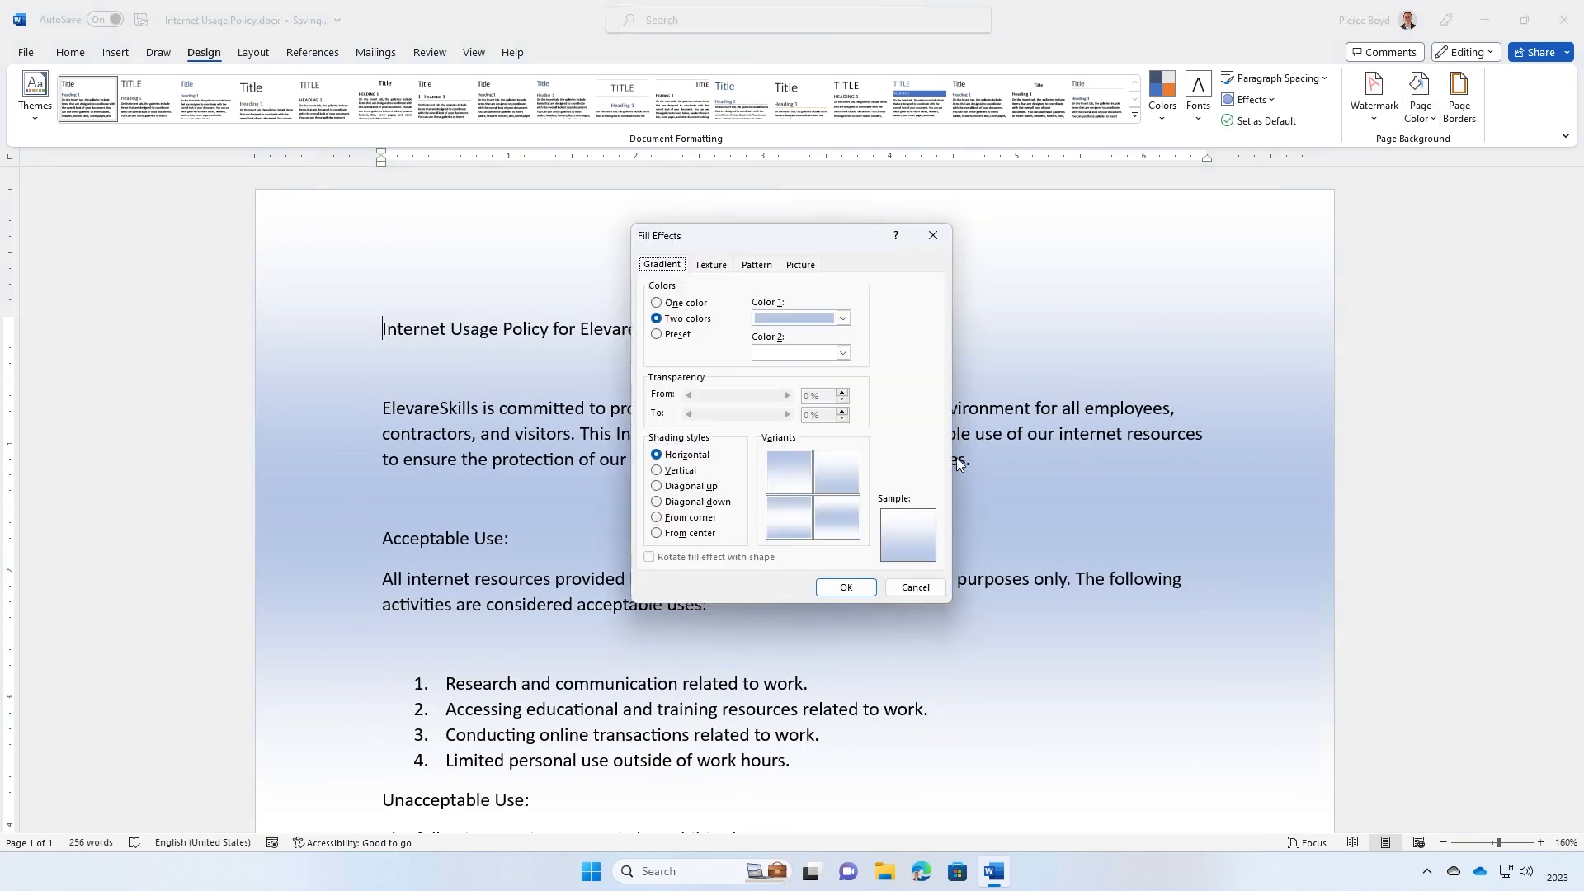
left_click(670, 535)
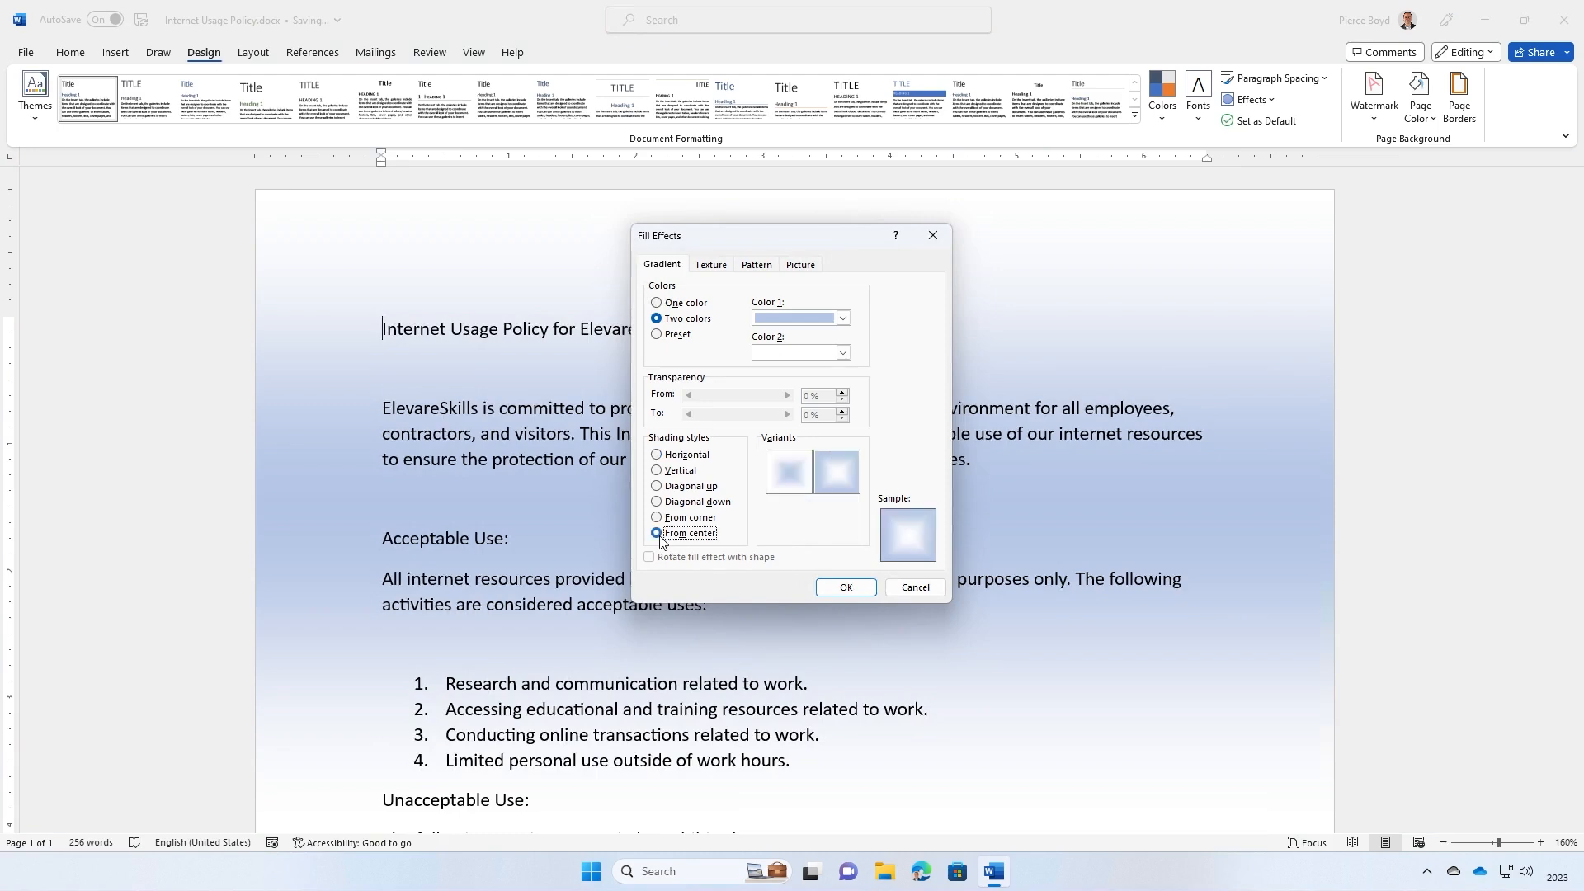
left_click(845, 587)
scroll(1270, 540, "down", 8)
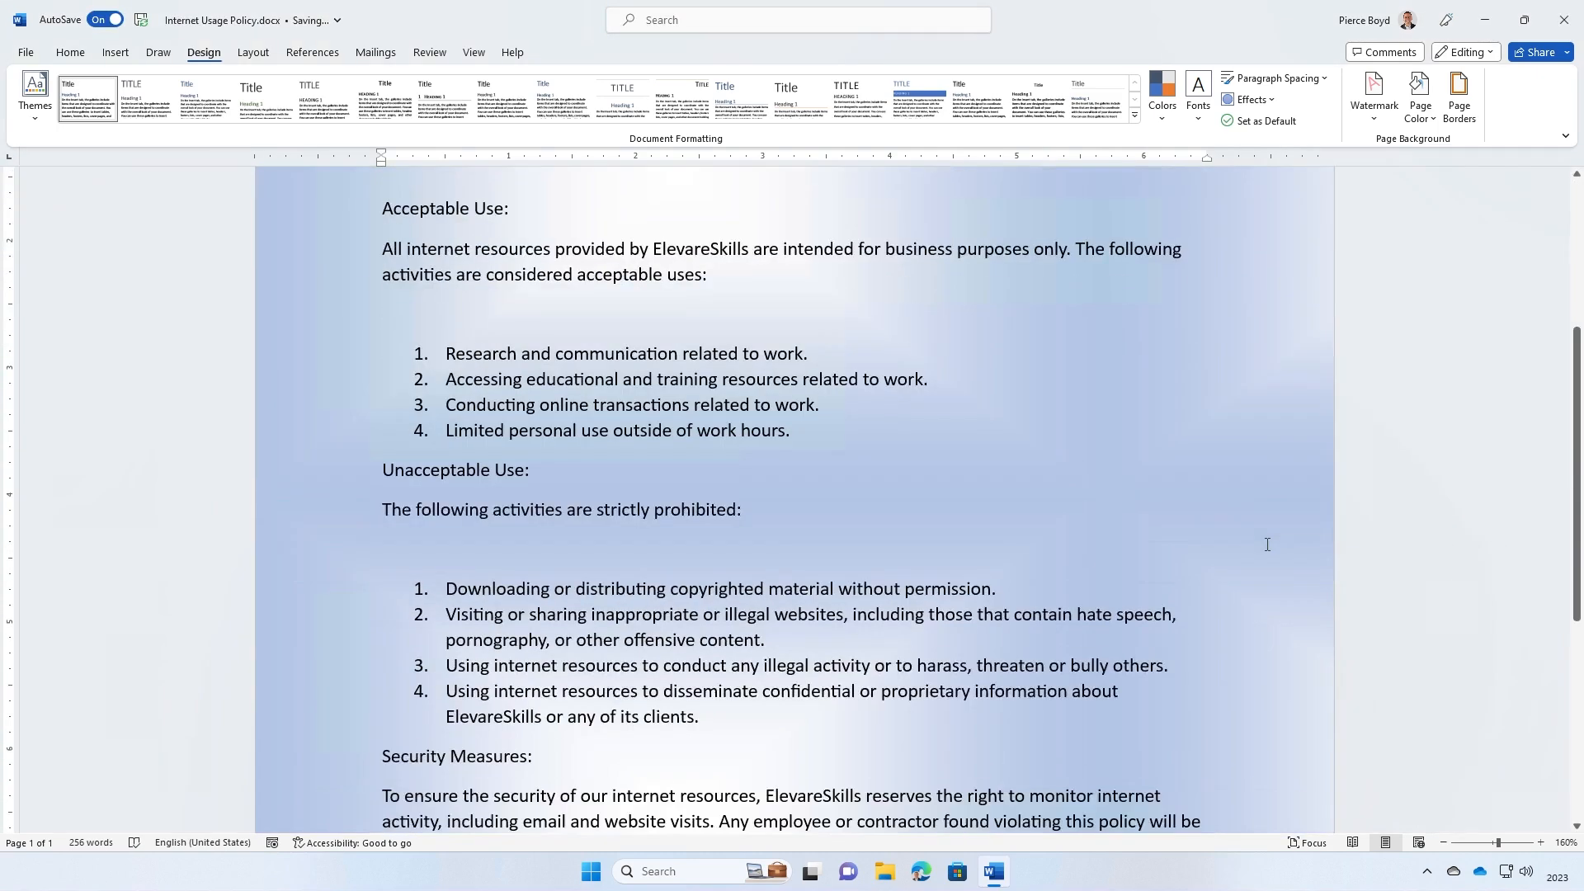
scroll(1428, 457, "up", 4)
scroll(1428, 457, "up", 3)
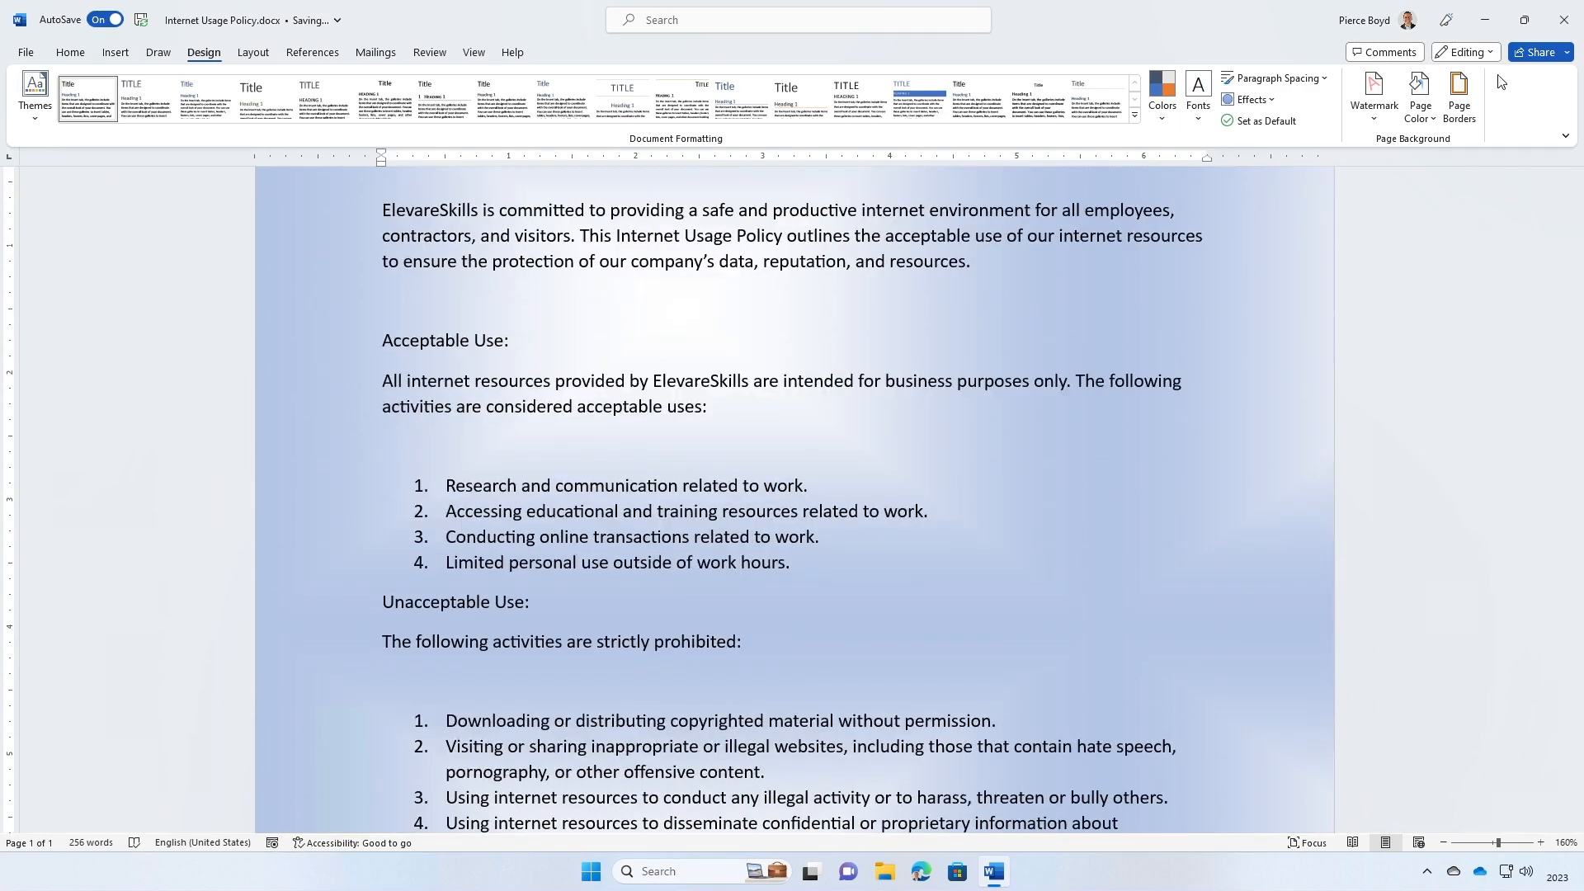
Remove the gradient page fill and fill the page background with the Oak texture
left_click(1420, 95)
left_click(1424, 355)
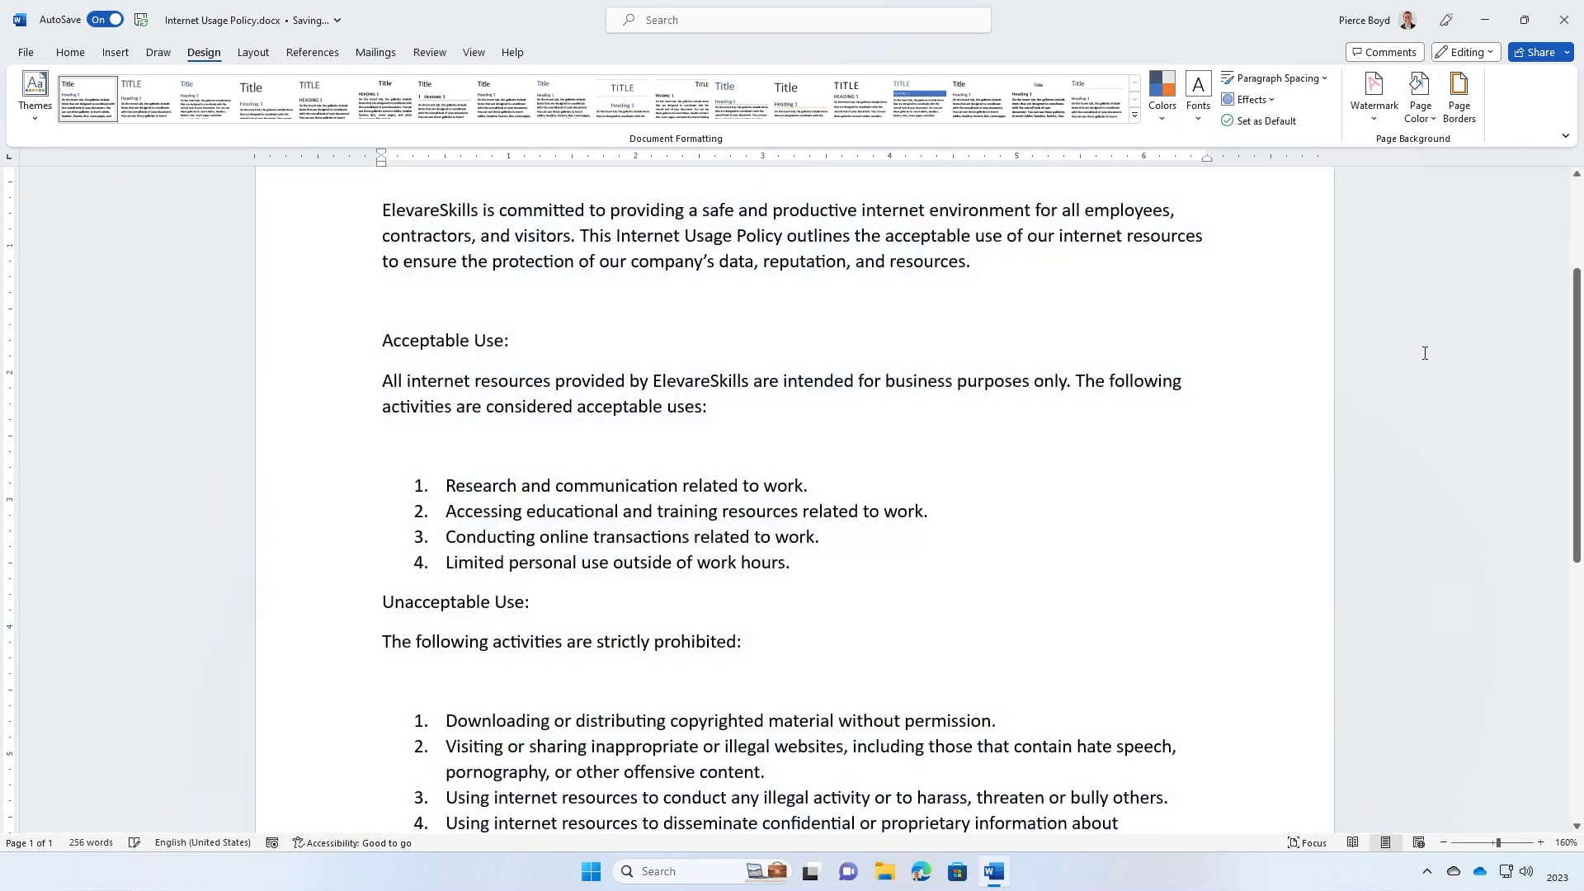
scroll(1425, 355, "up", 2)
left_click(1420, 95)
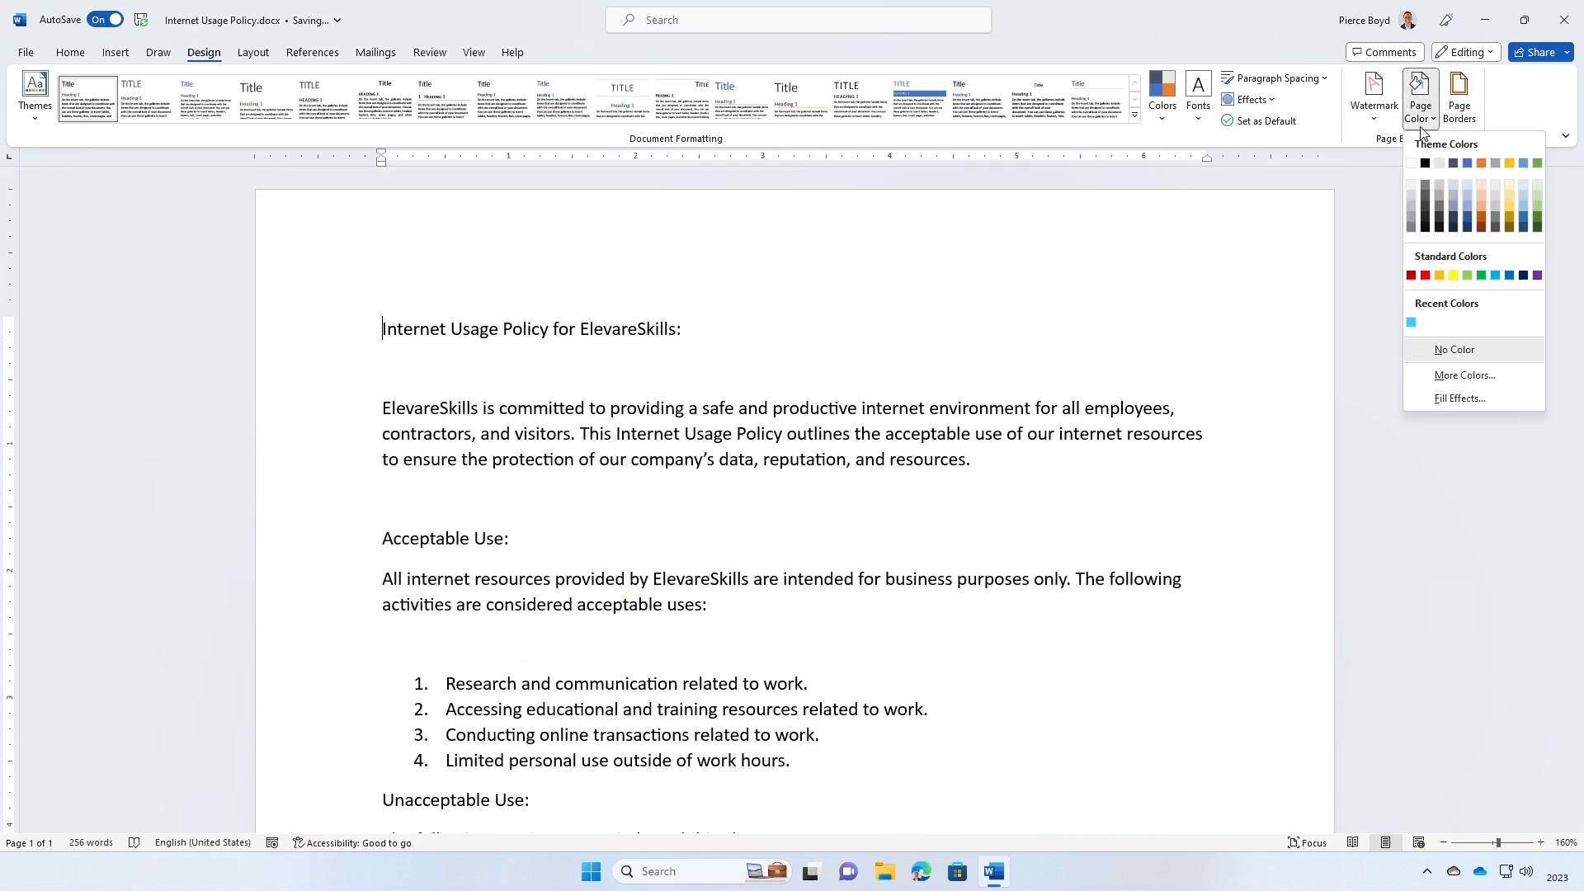
left_click(1460, 398)
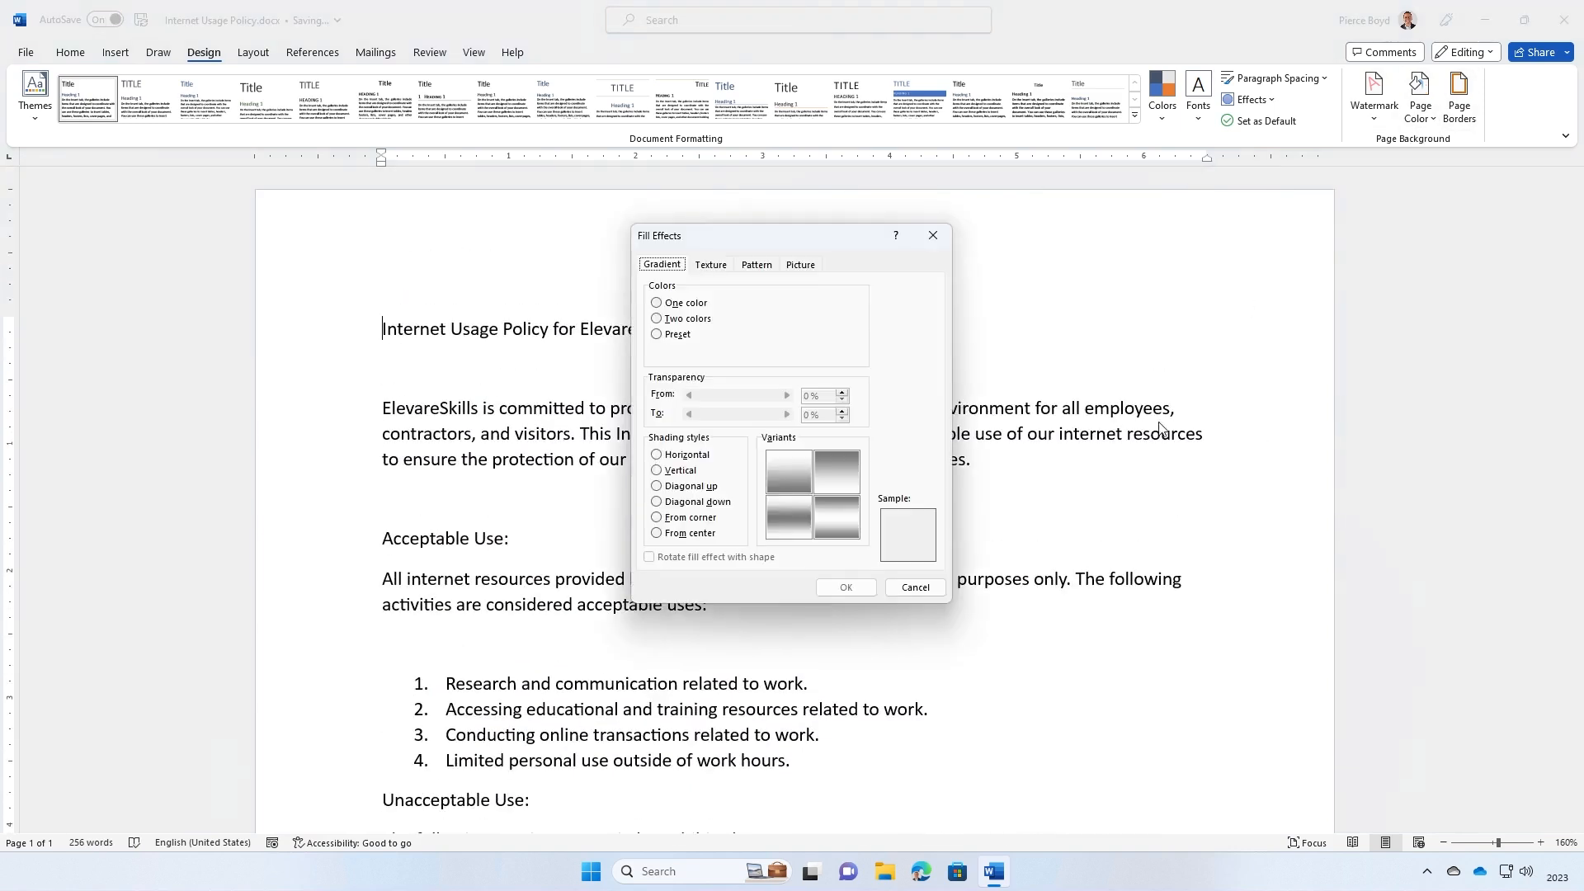
left_click(712, 266)
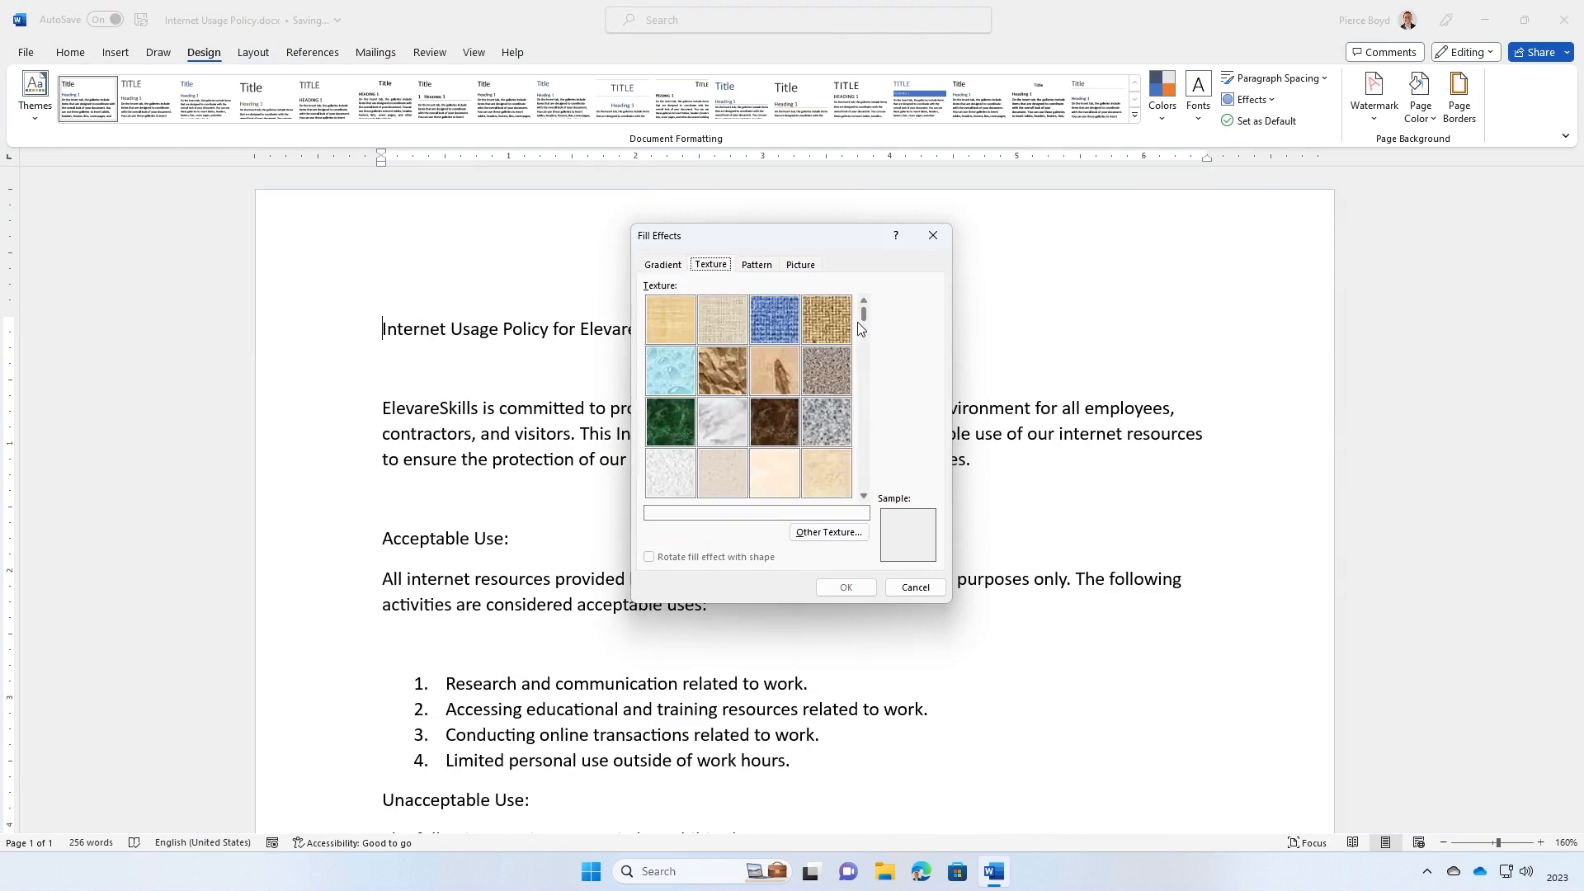
left_click_drag(864, 319, 864, 351)
left_click_drag(864, 326, 881, 492)
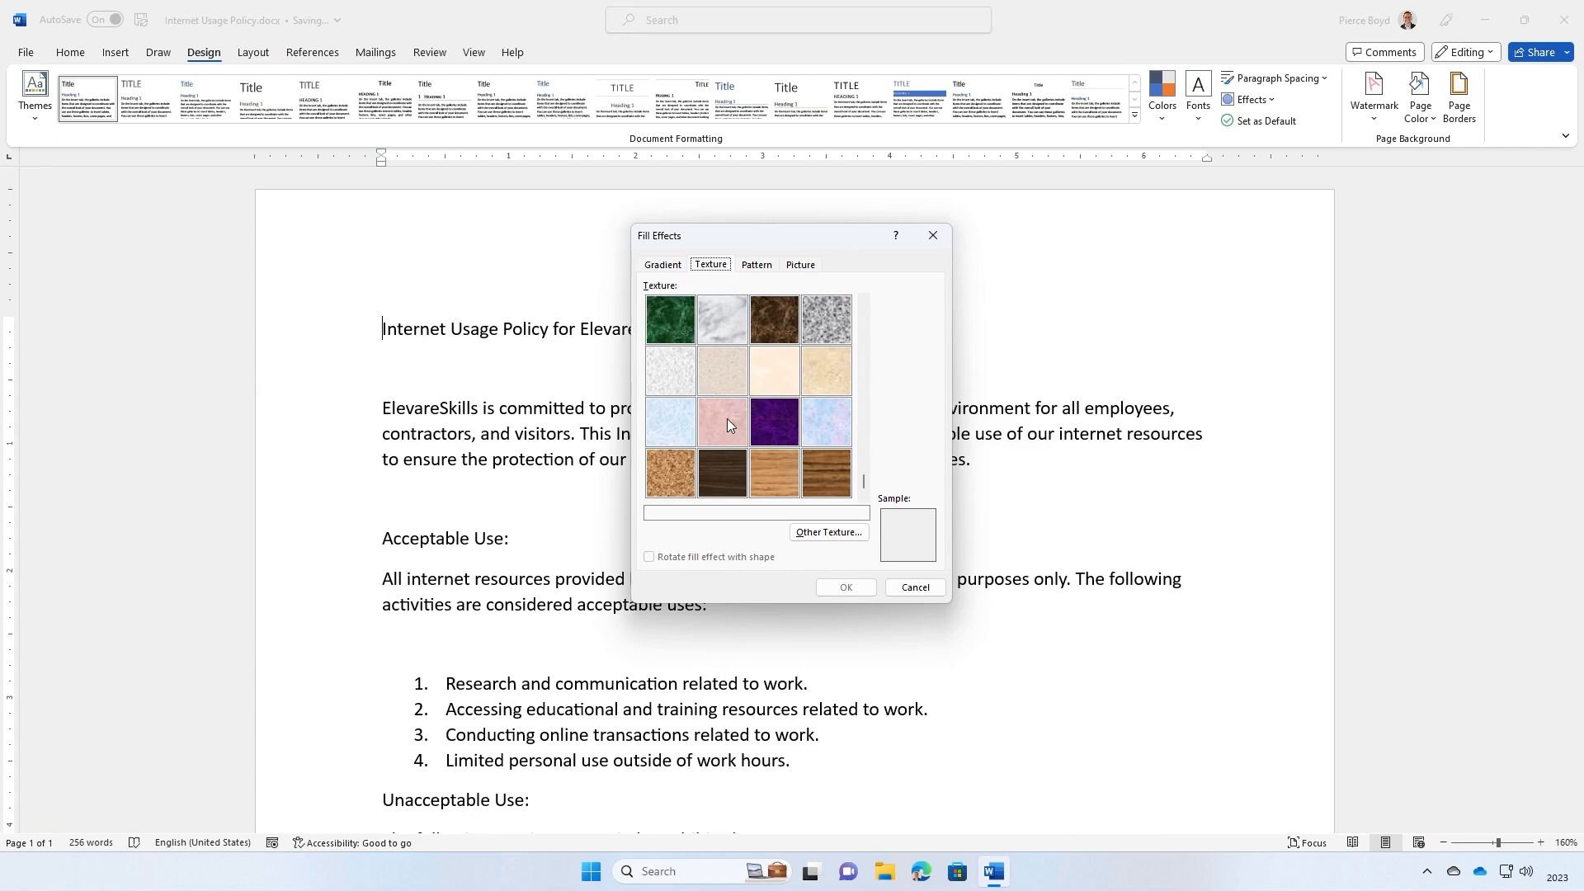
left_click(761, 479)
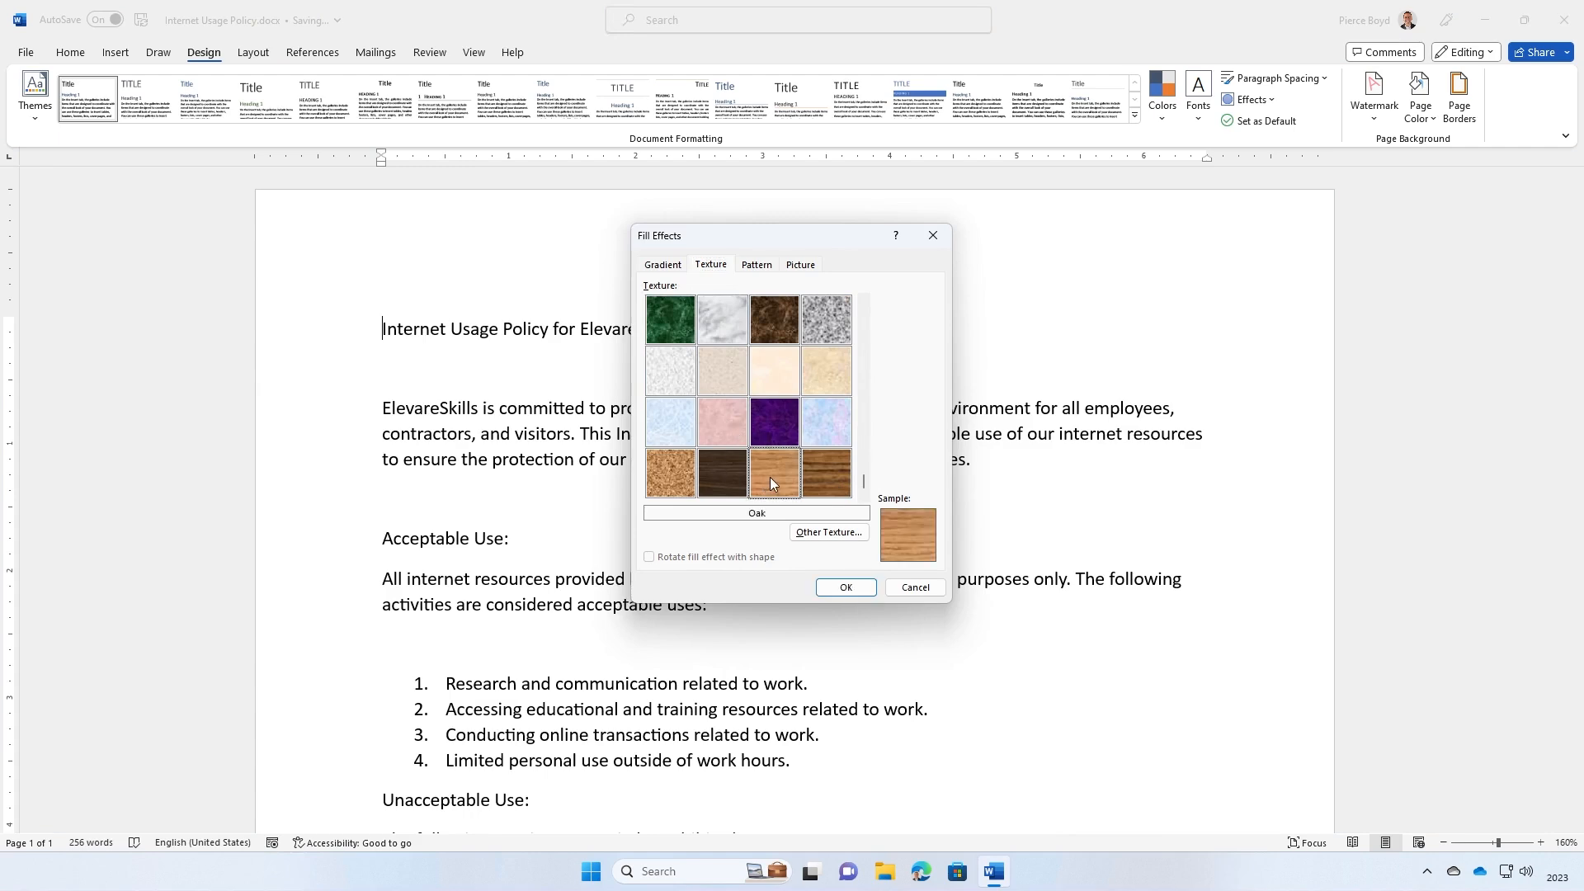
left_click(850, 593)
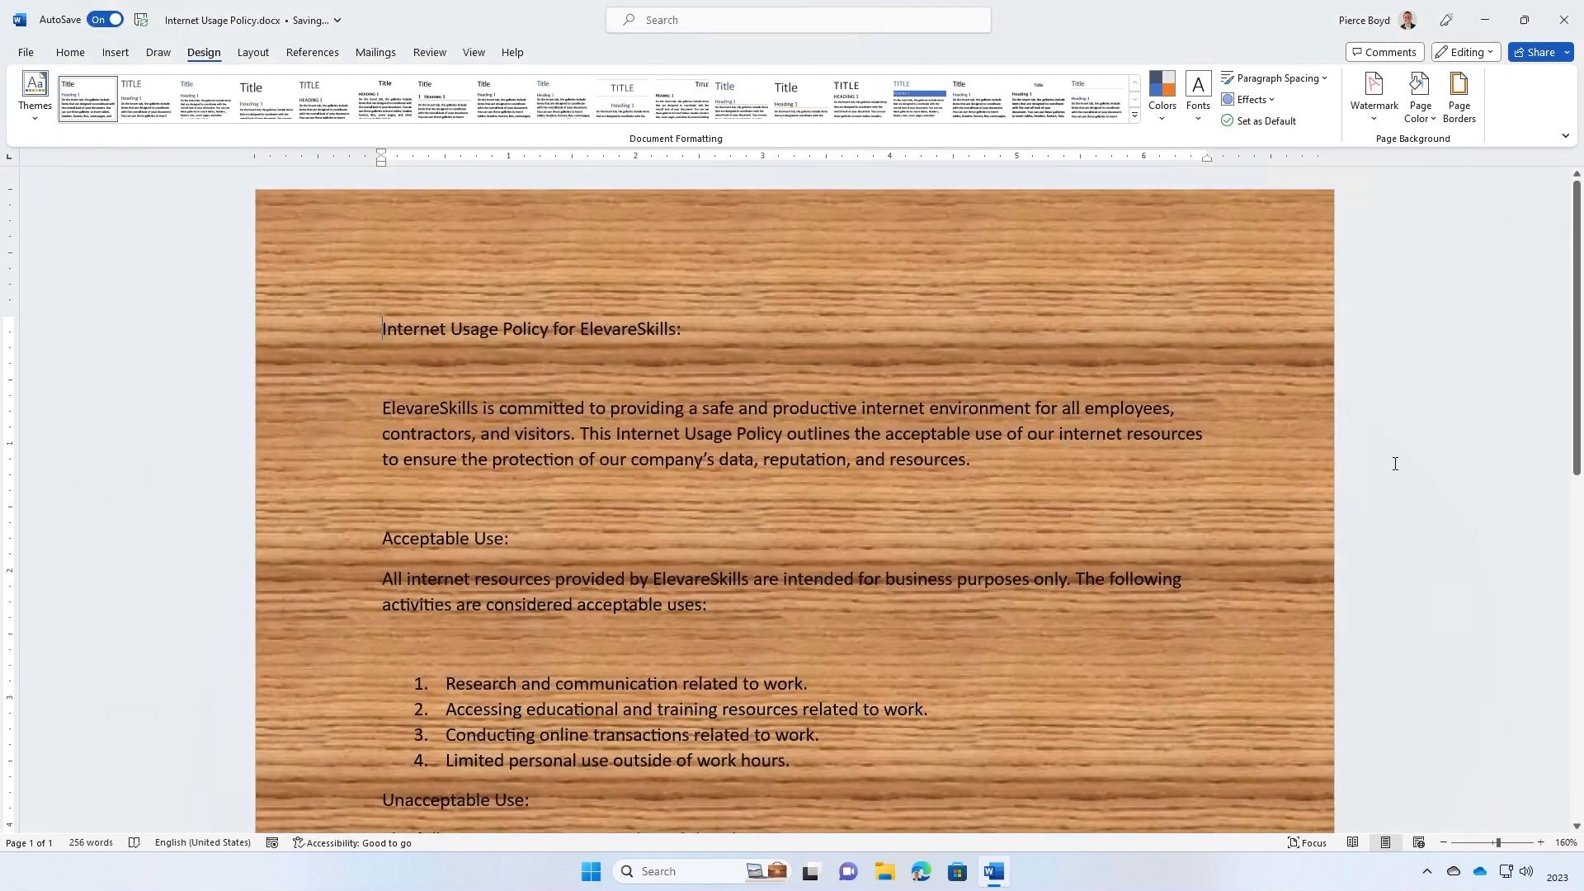
scroll(1225, 519, "down", 10)
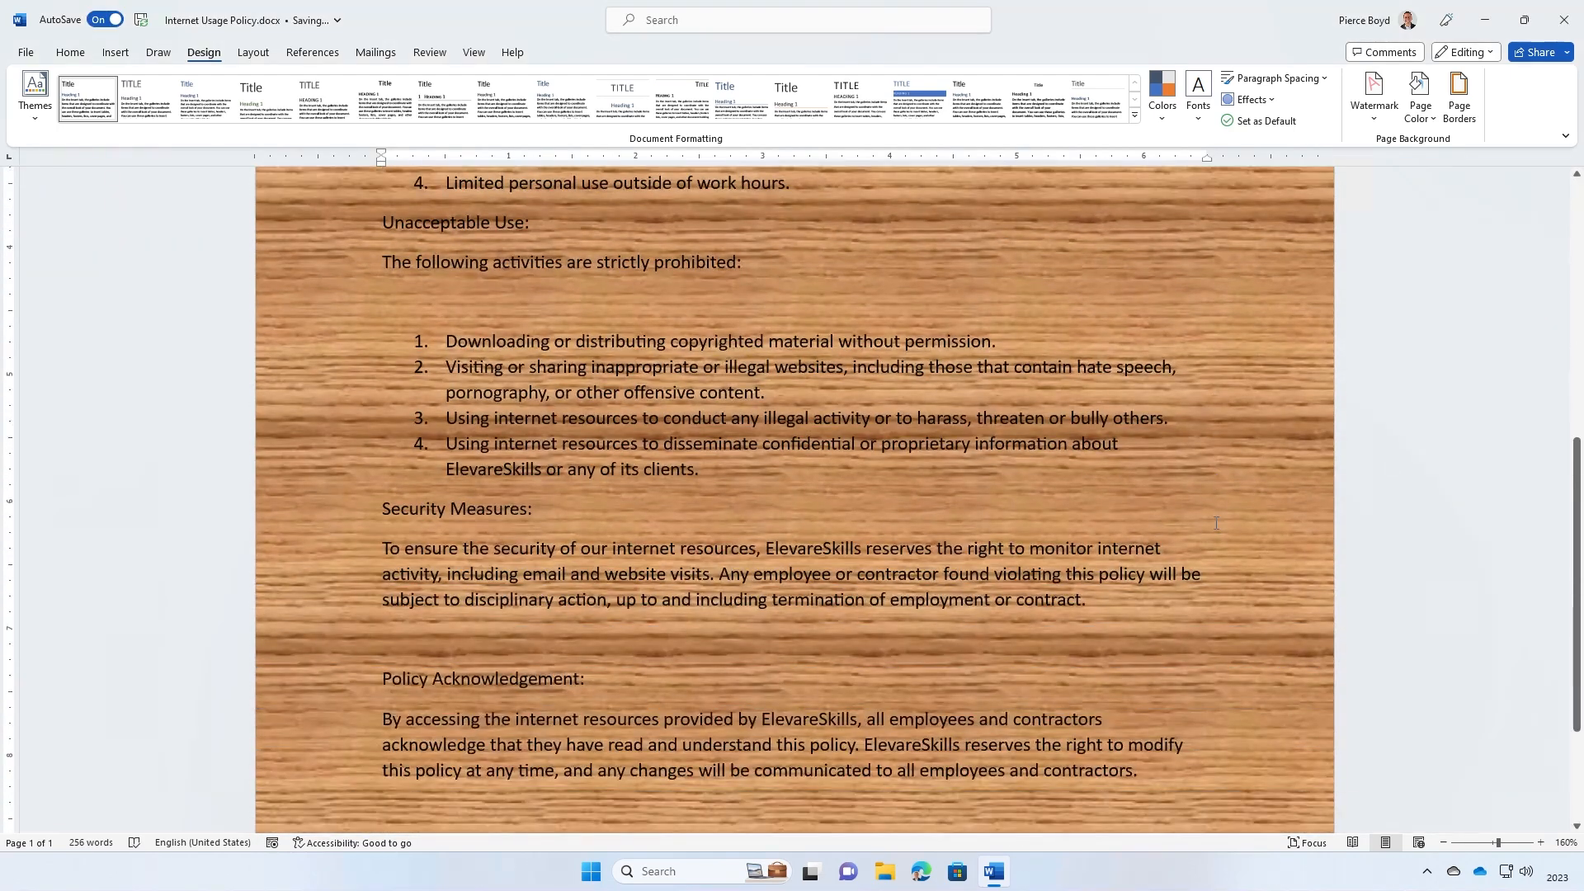
scroll(1216, 523, "up", 3)
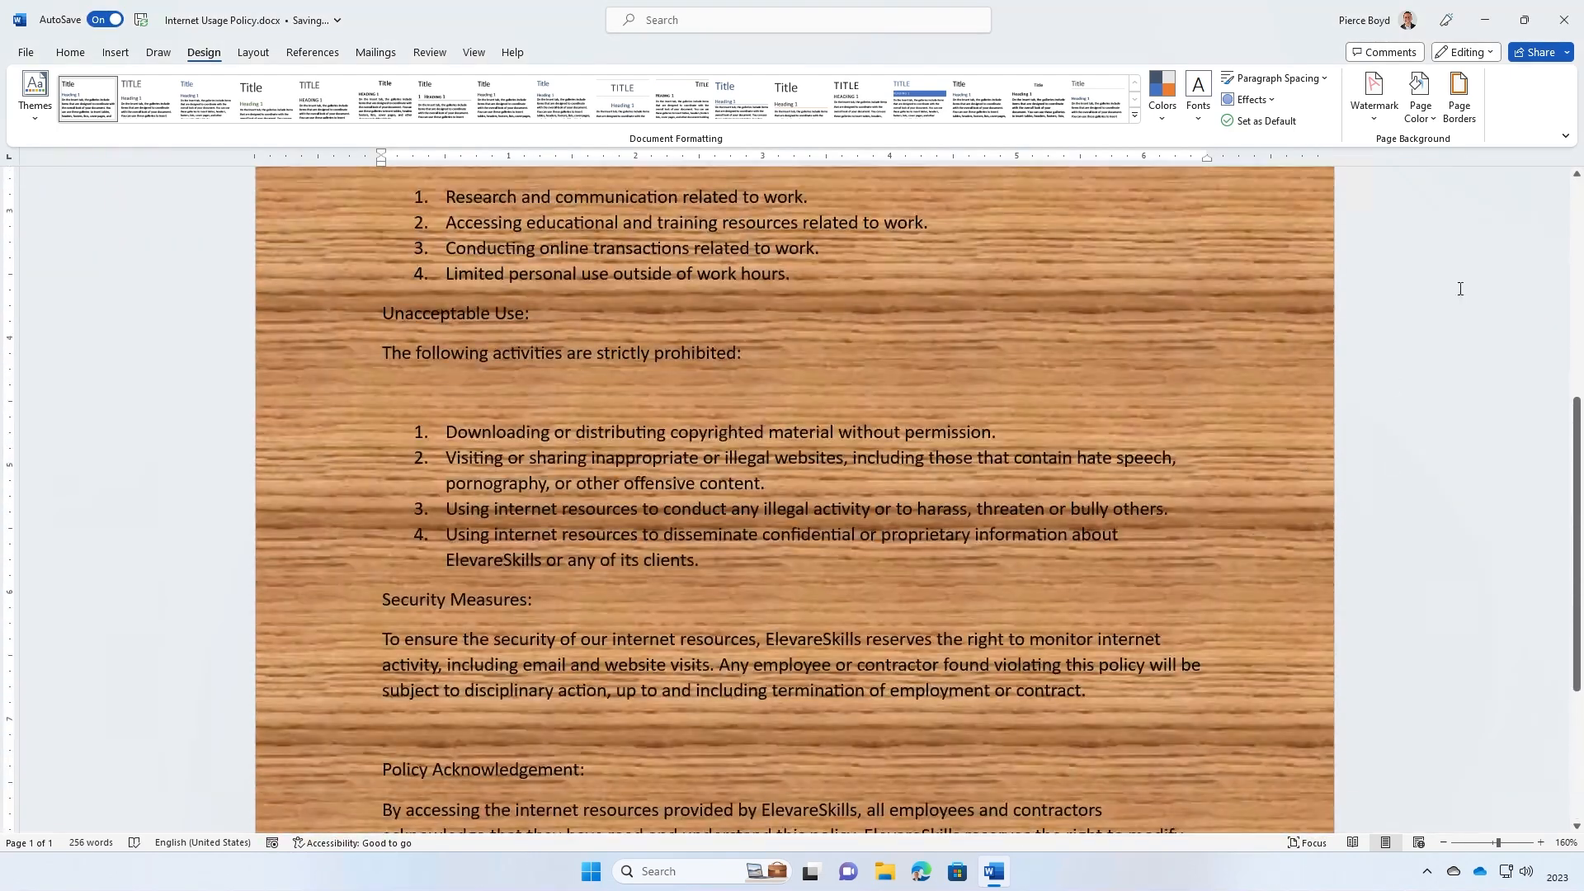
Change the page background fill to the White marble texture
left_click(1420, 107)
left_click(1460, 398)
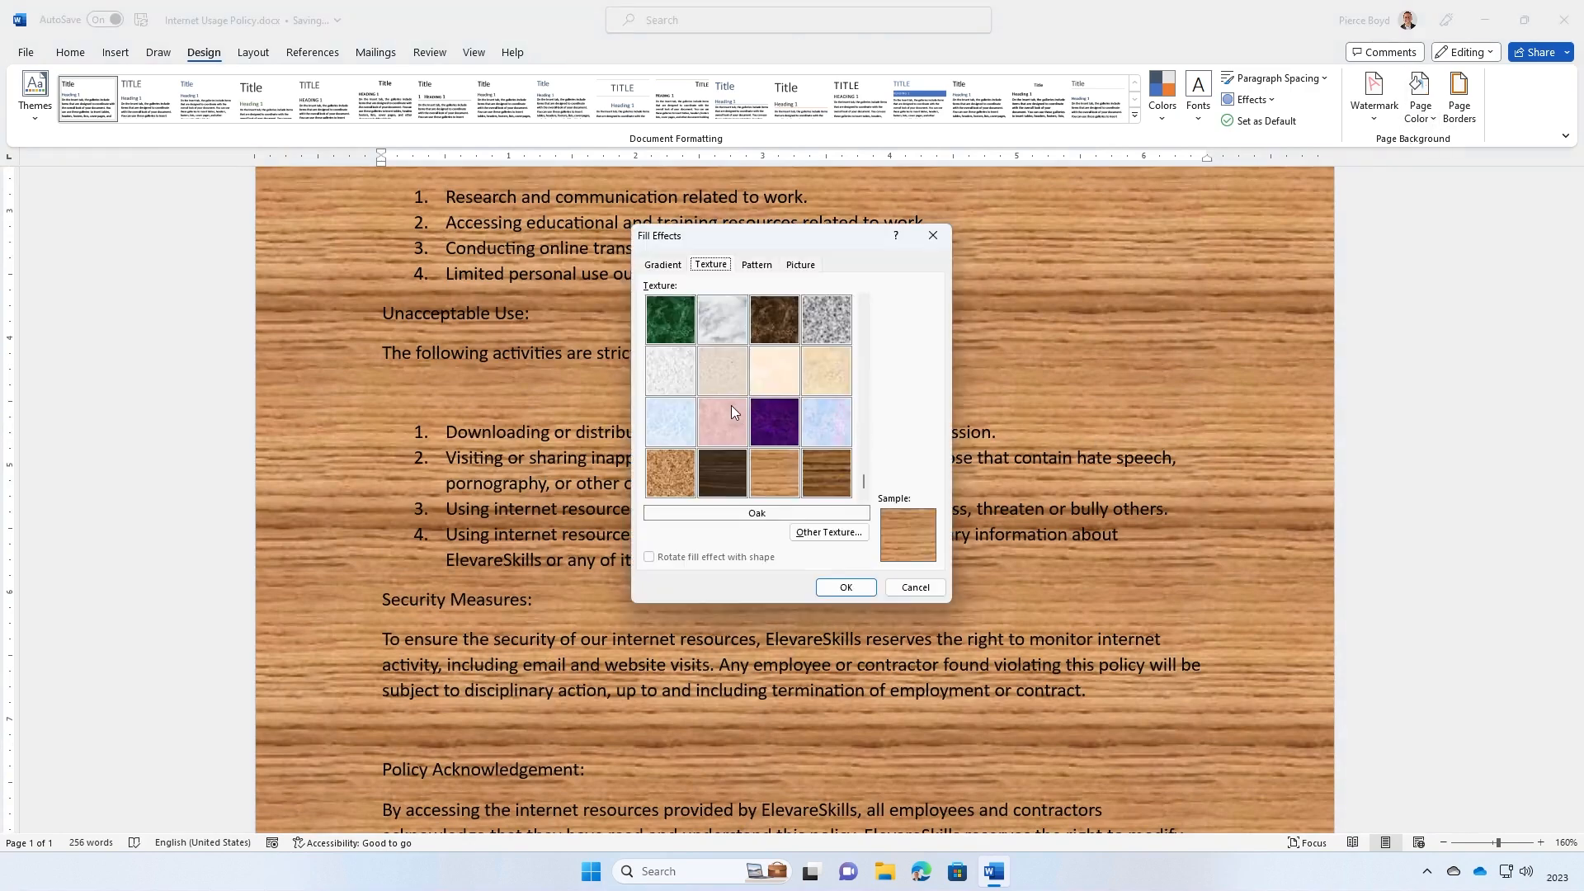
left_click(708, 314)
left_click(861, 588)
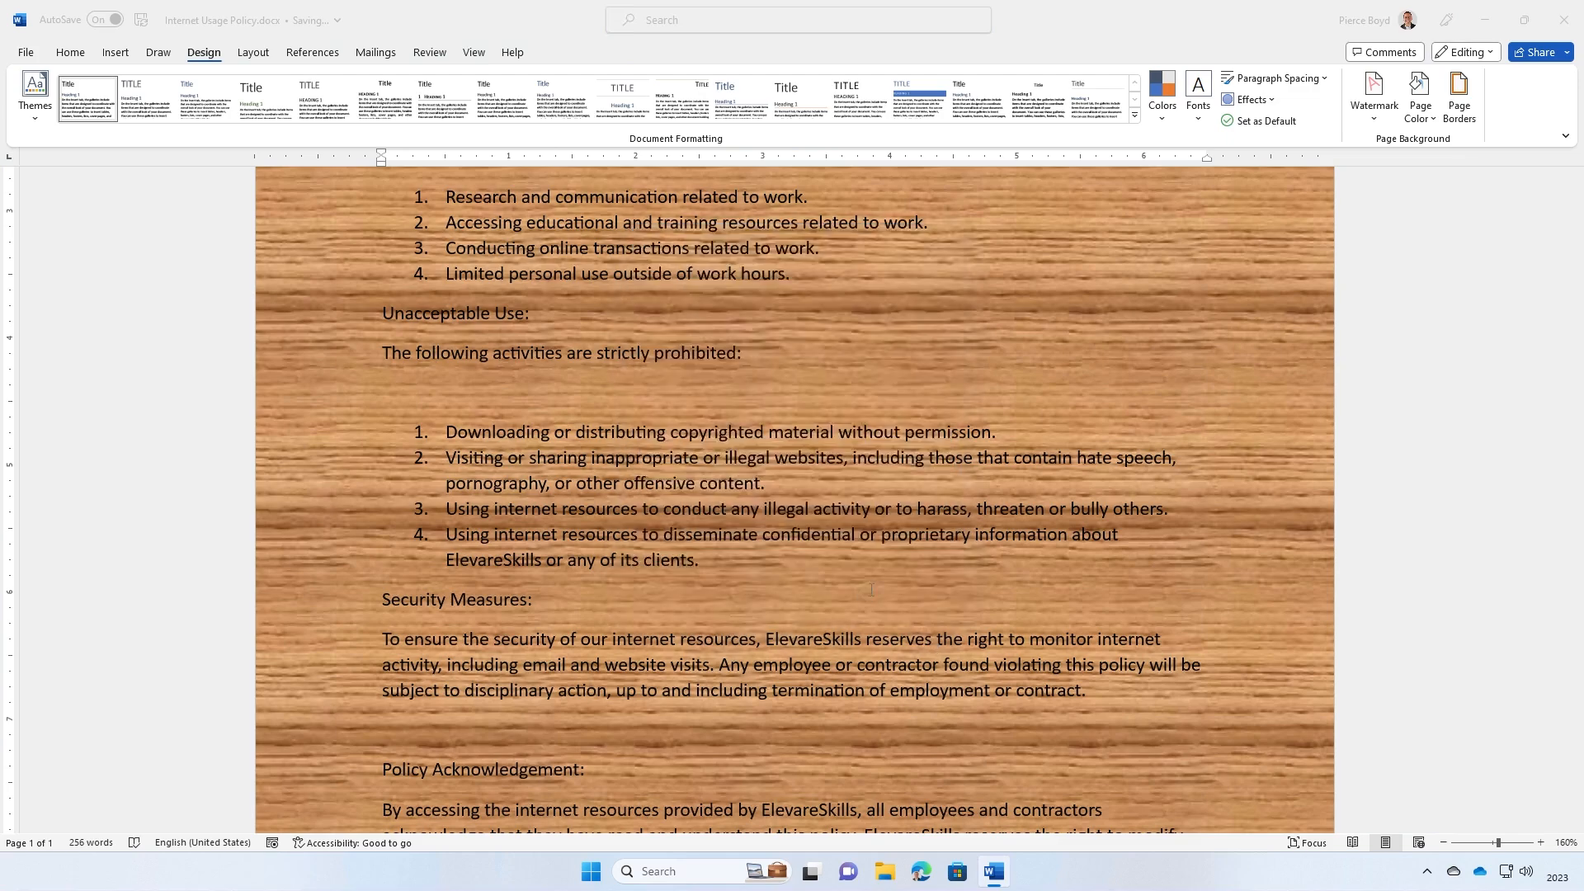
scroll(1147, 472, "up", 5)
scroll(1147, 472, "up", 4)
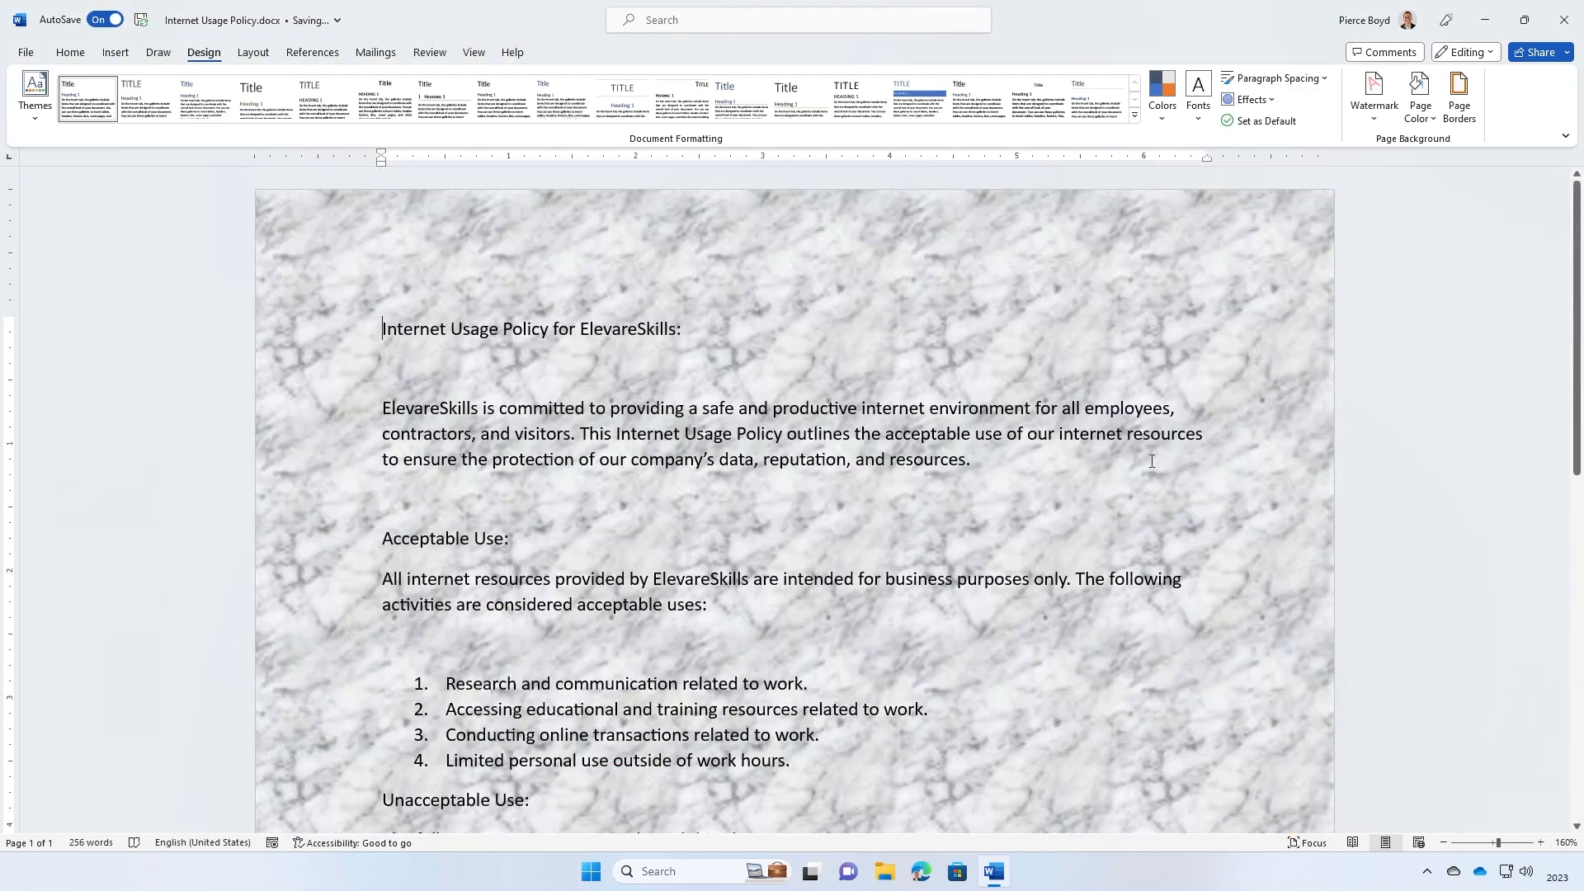
Change the page background fill to the Paper bag texture
left_click(1420, 111)
left_click(1442, 400)
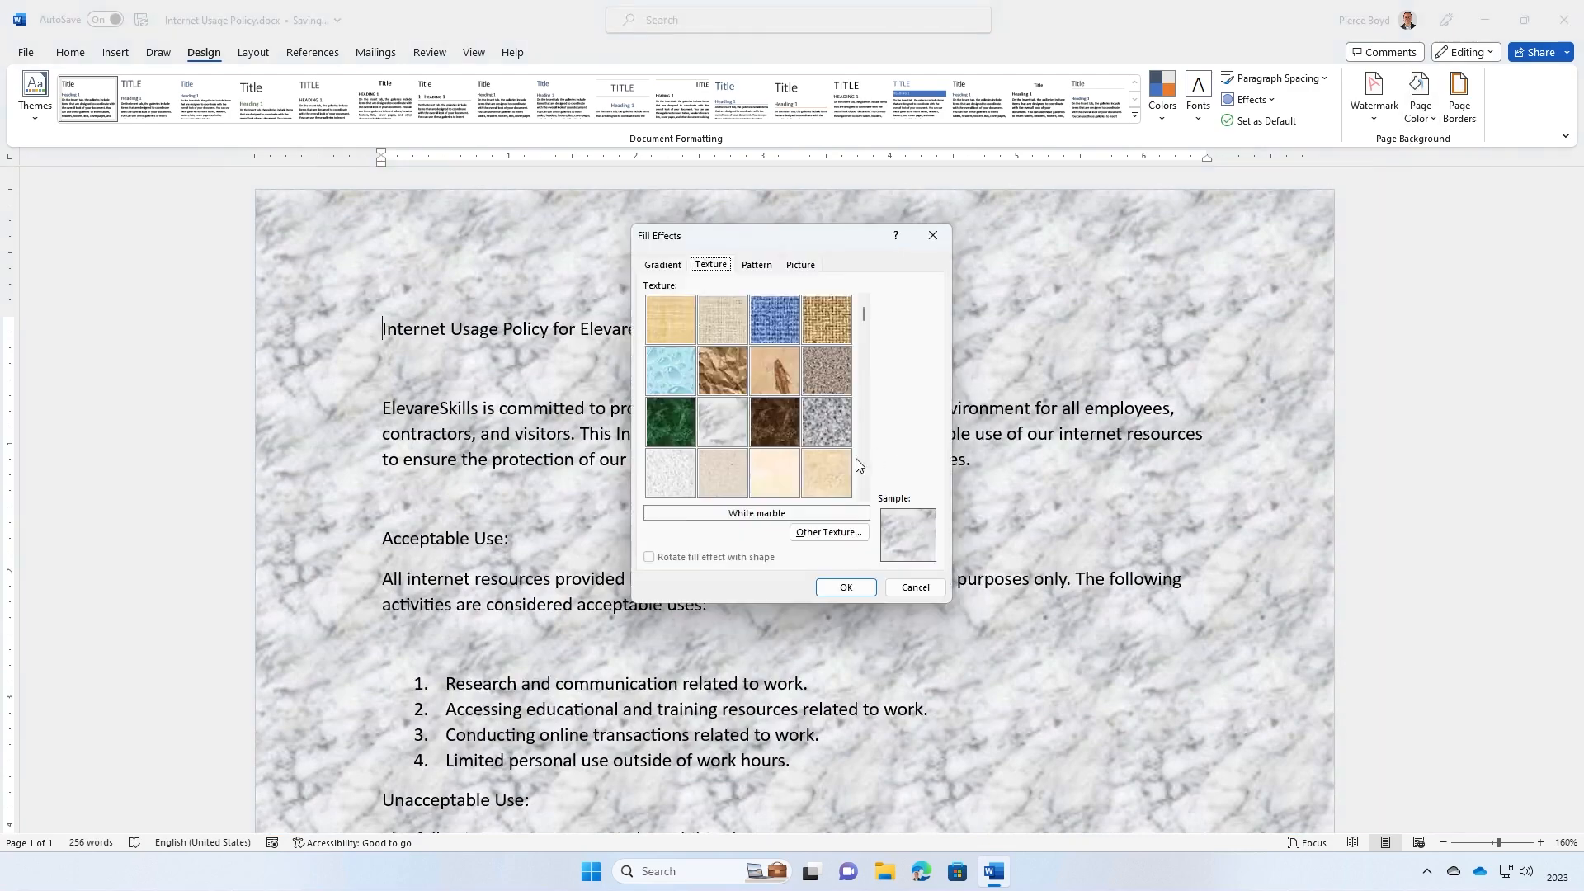
left_click(726, 374)
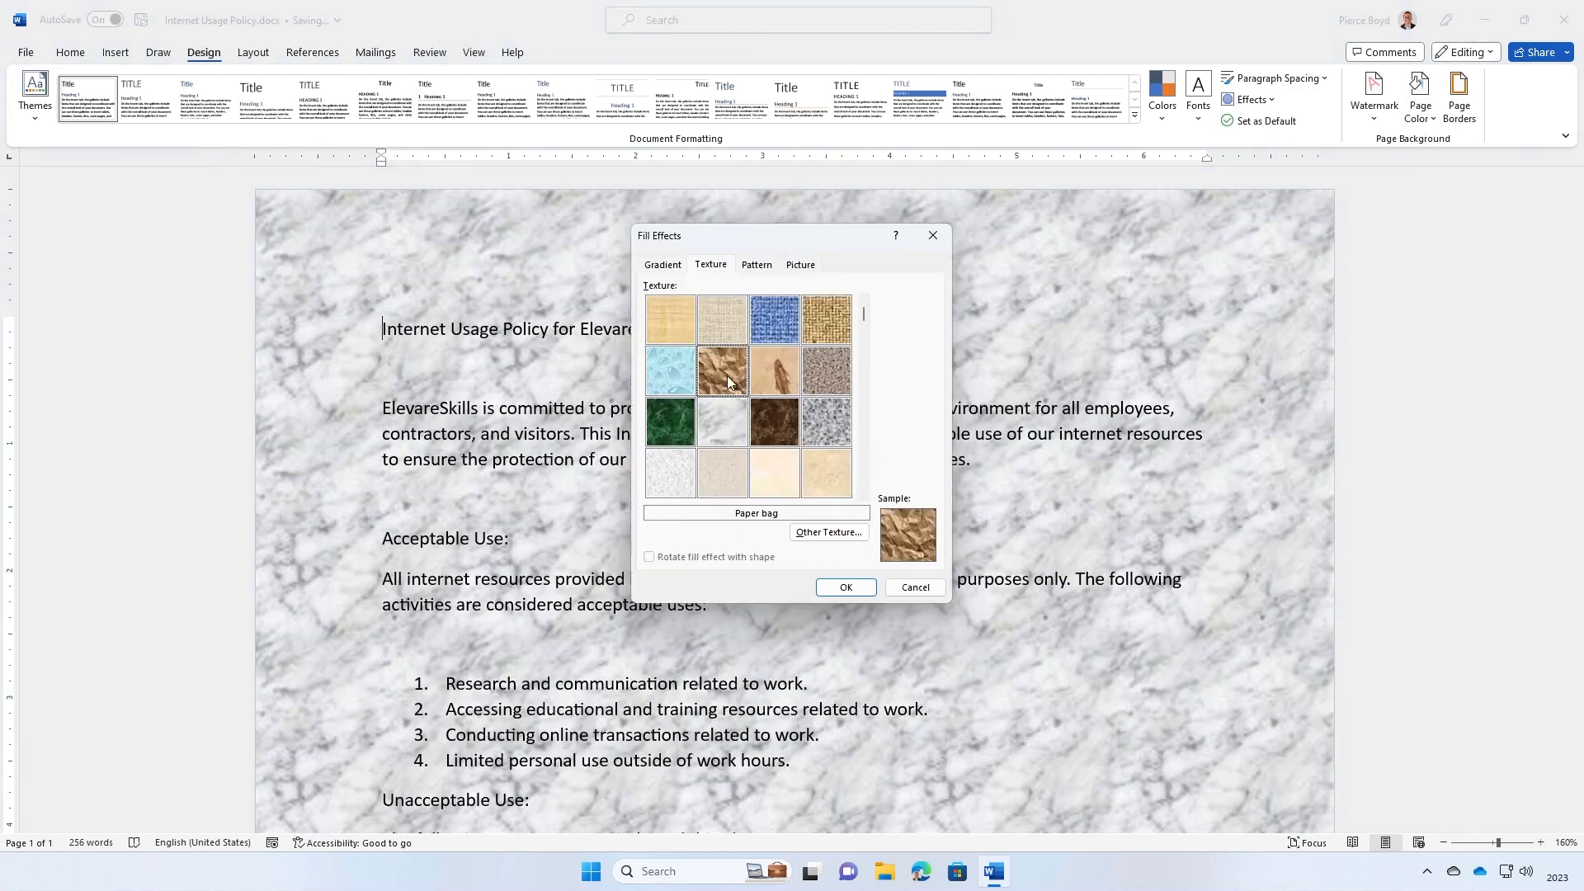
left_click(846, 588)
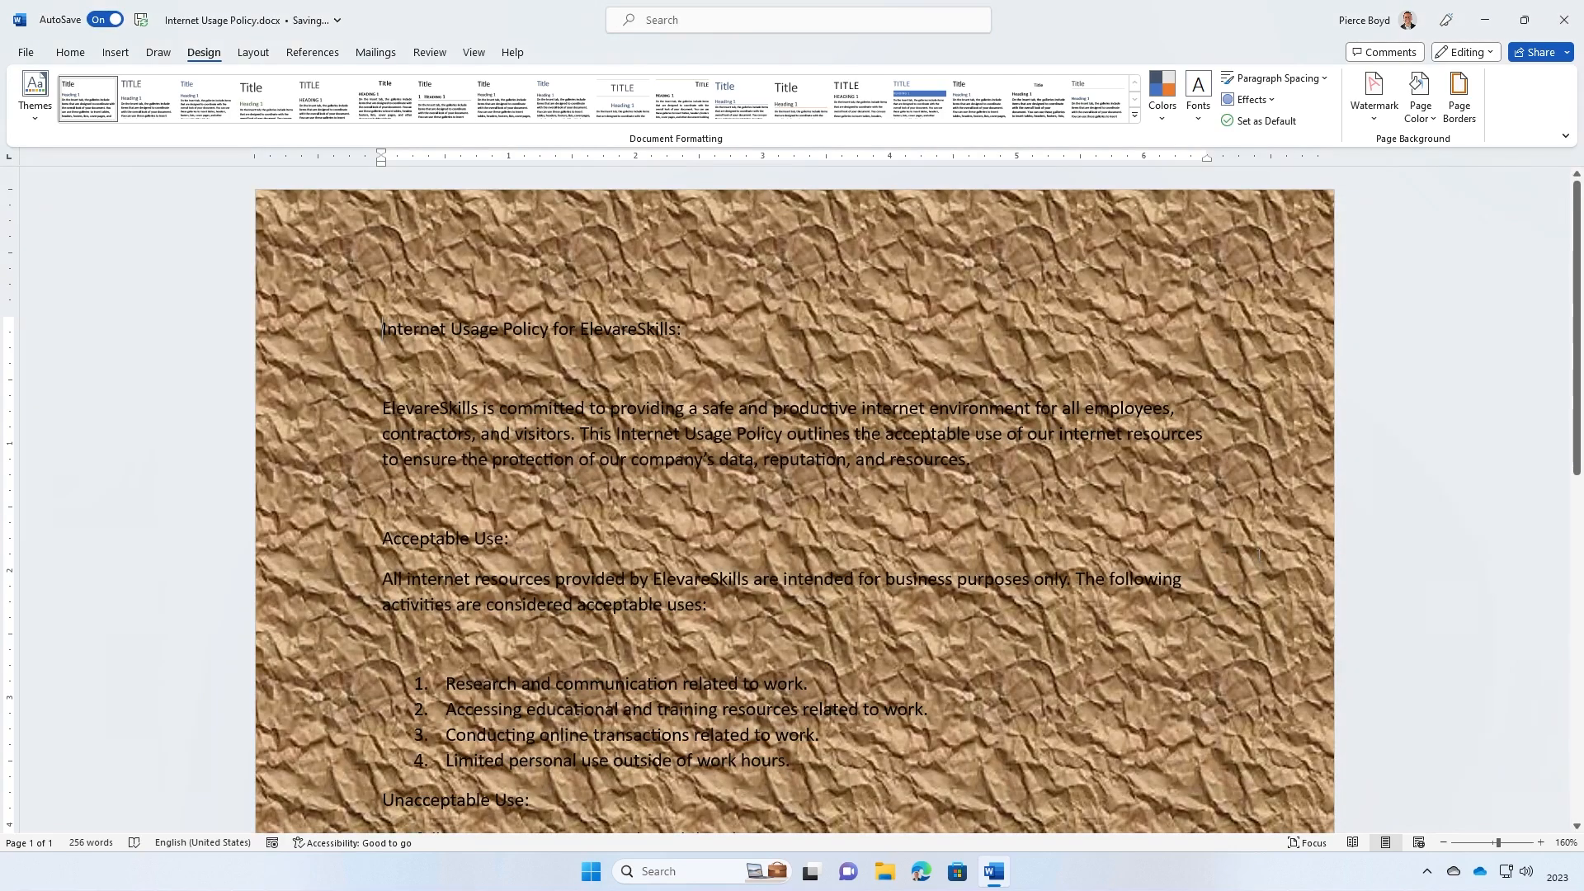
Set up a pattern fill for the page, trying green and then choosing standard light blue as the foreground color
left_click(1420, 95)
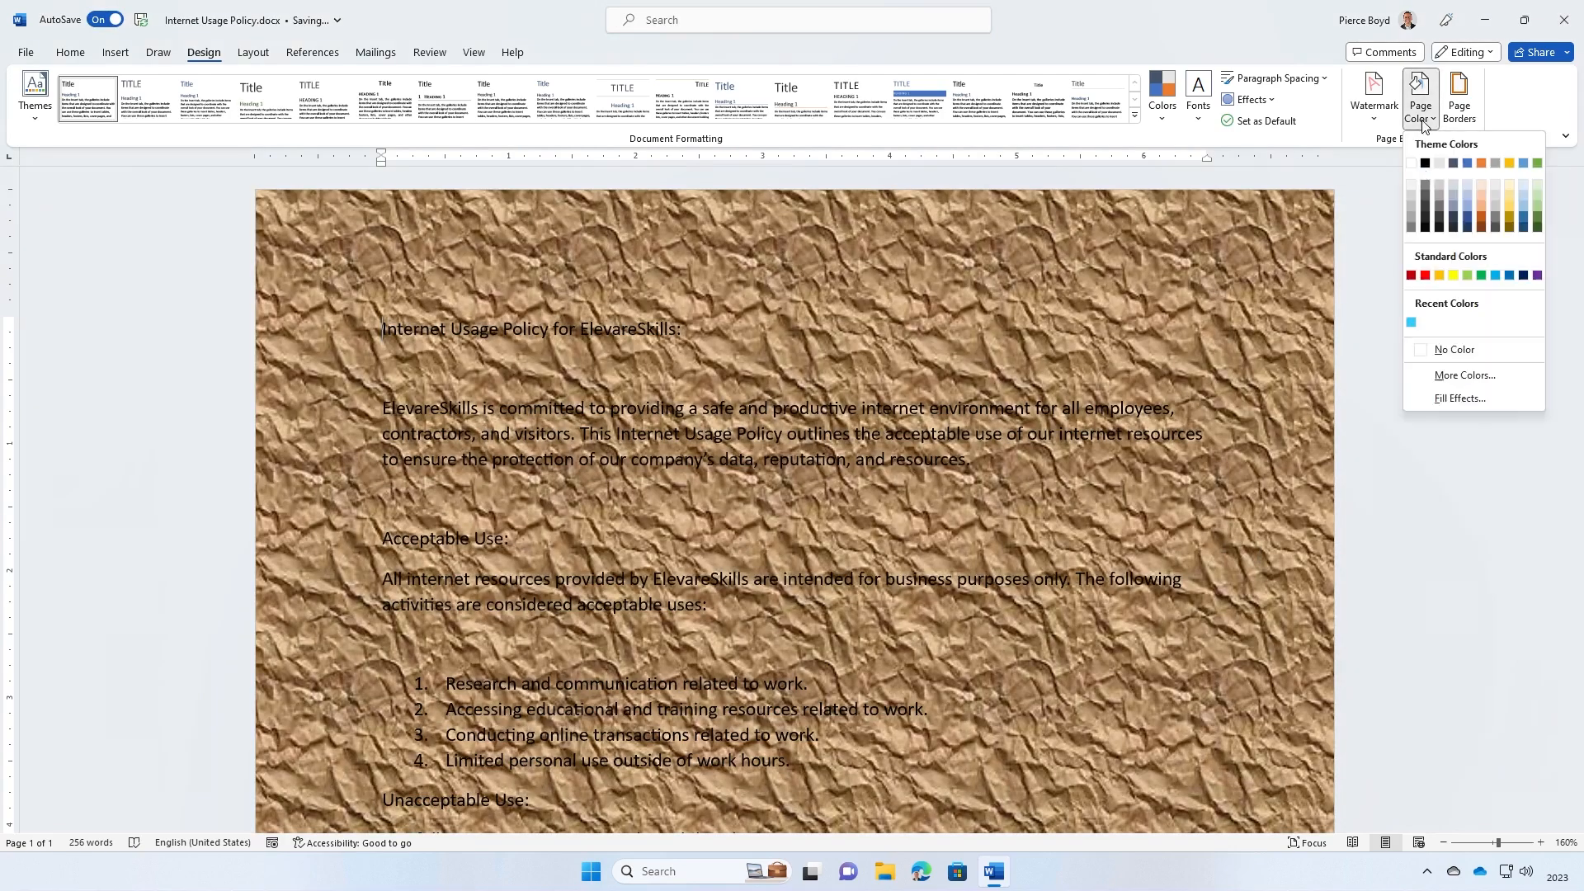
left_click(1443, 401)
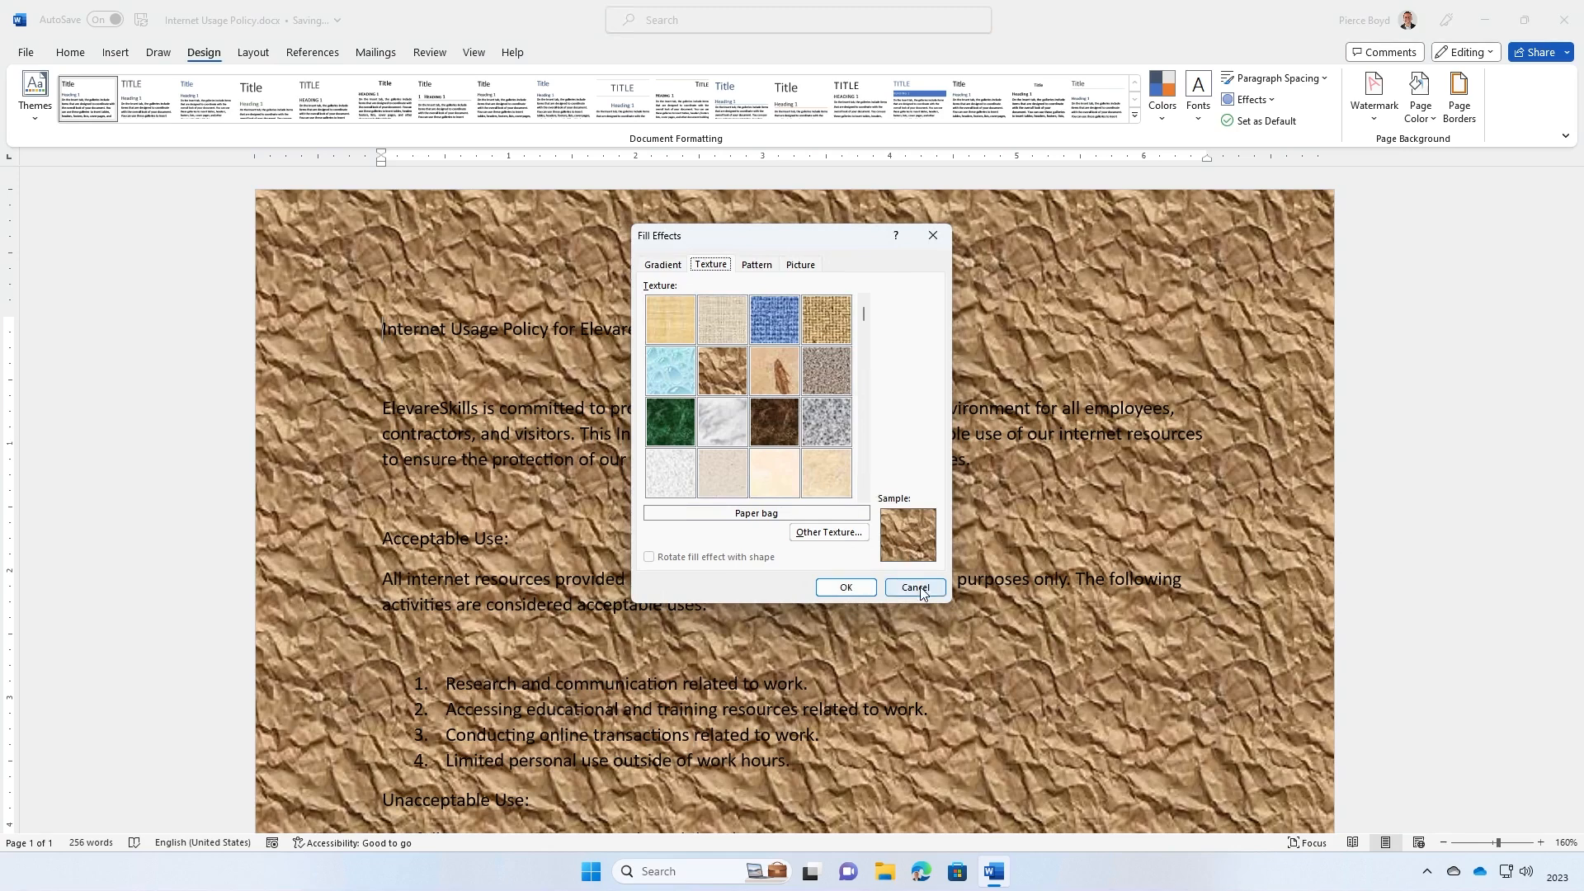
left_click(757, 266)
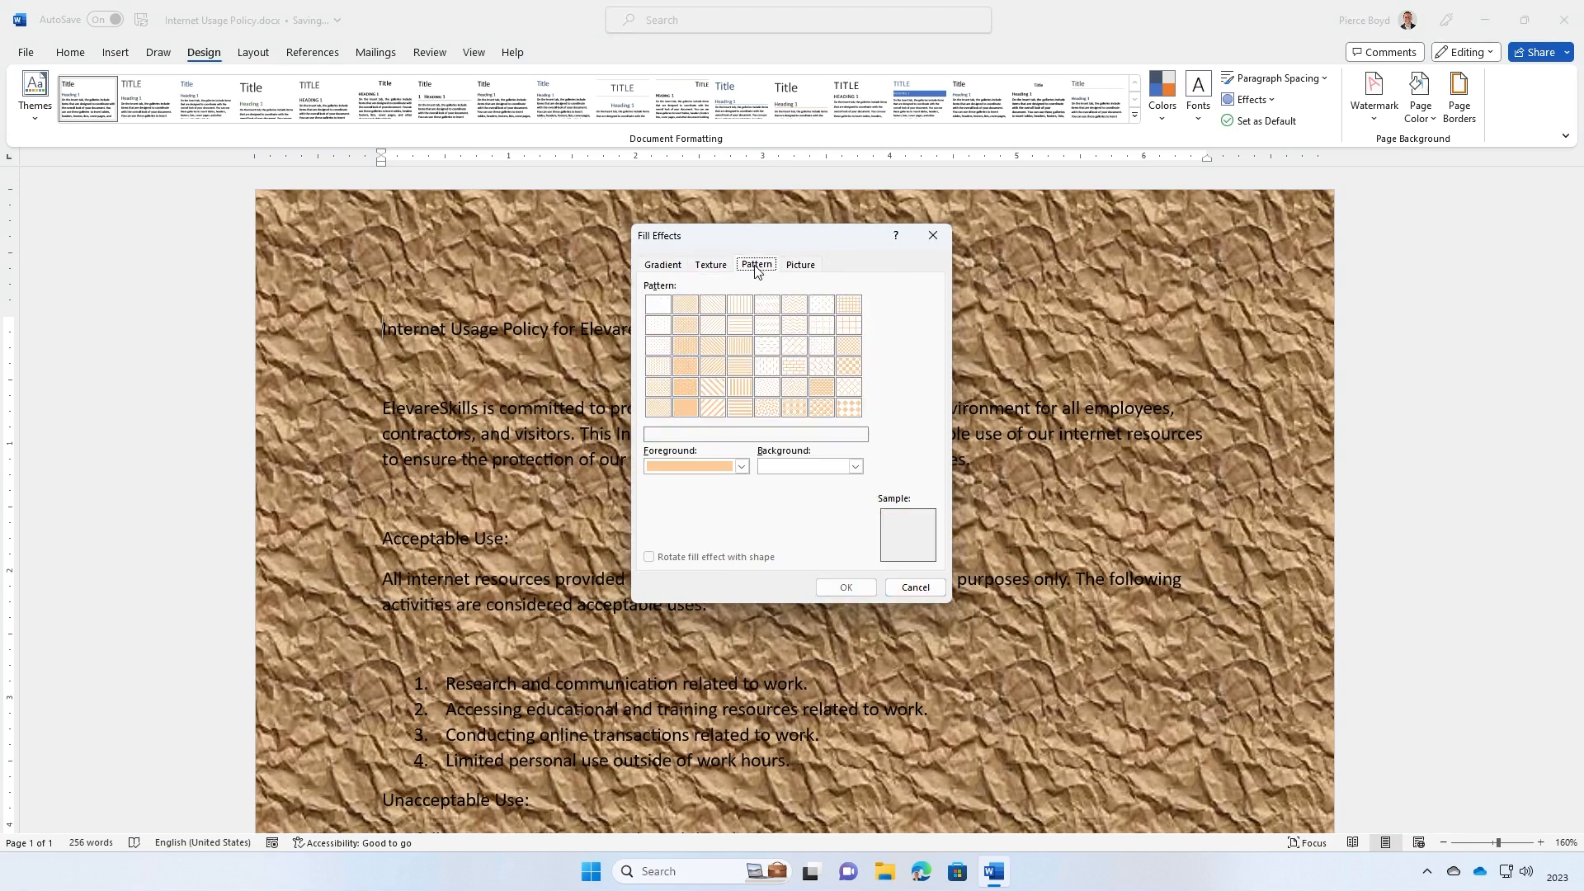
left_click(742, 467)
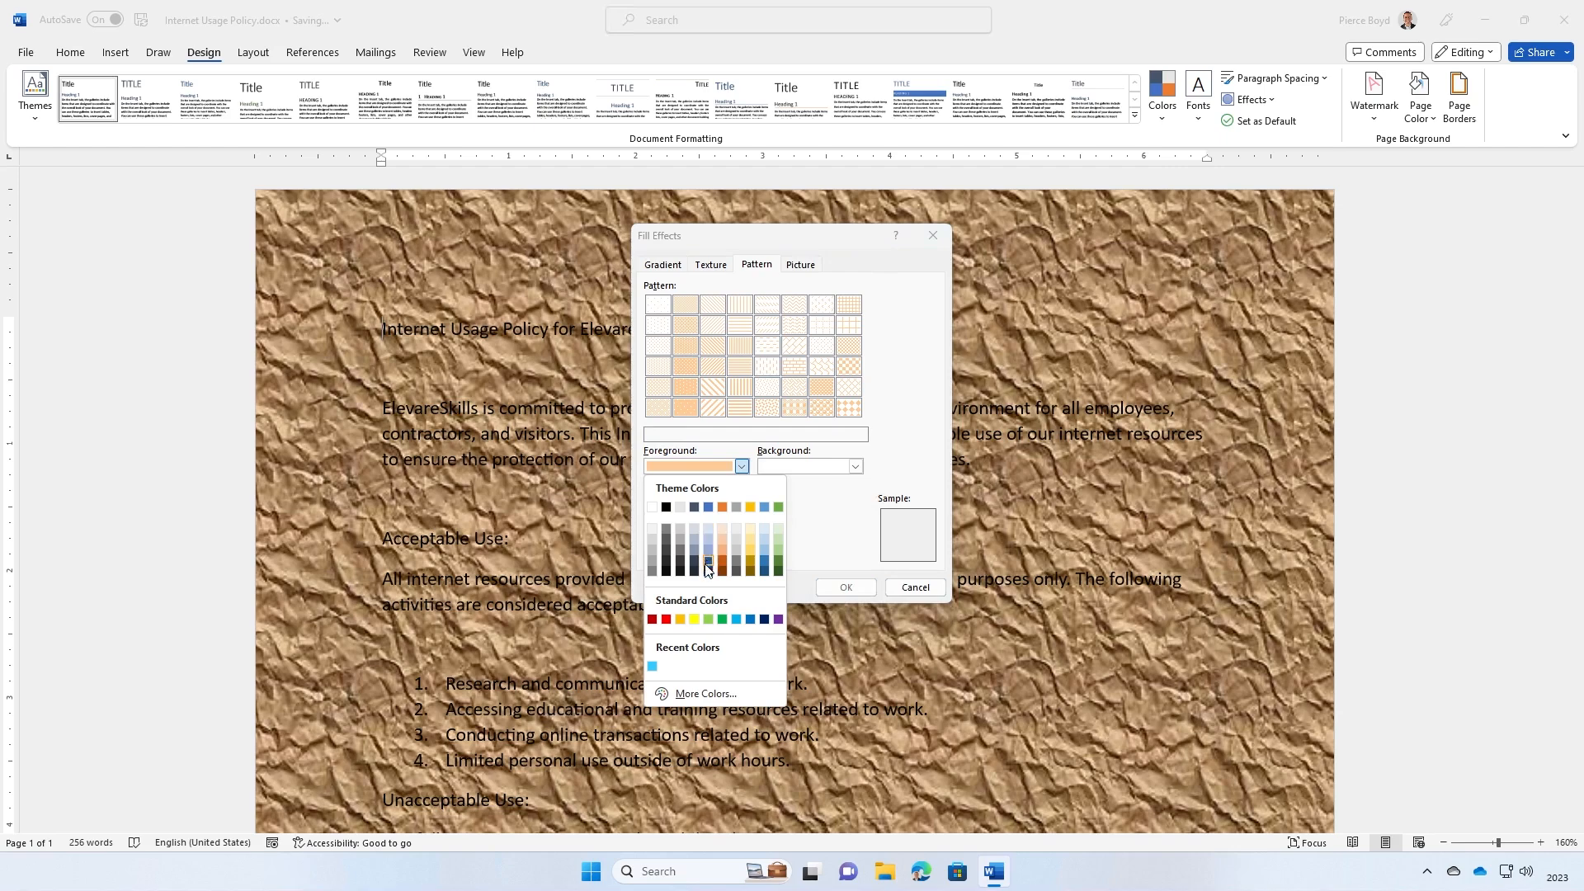
left_click(723, 621)
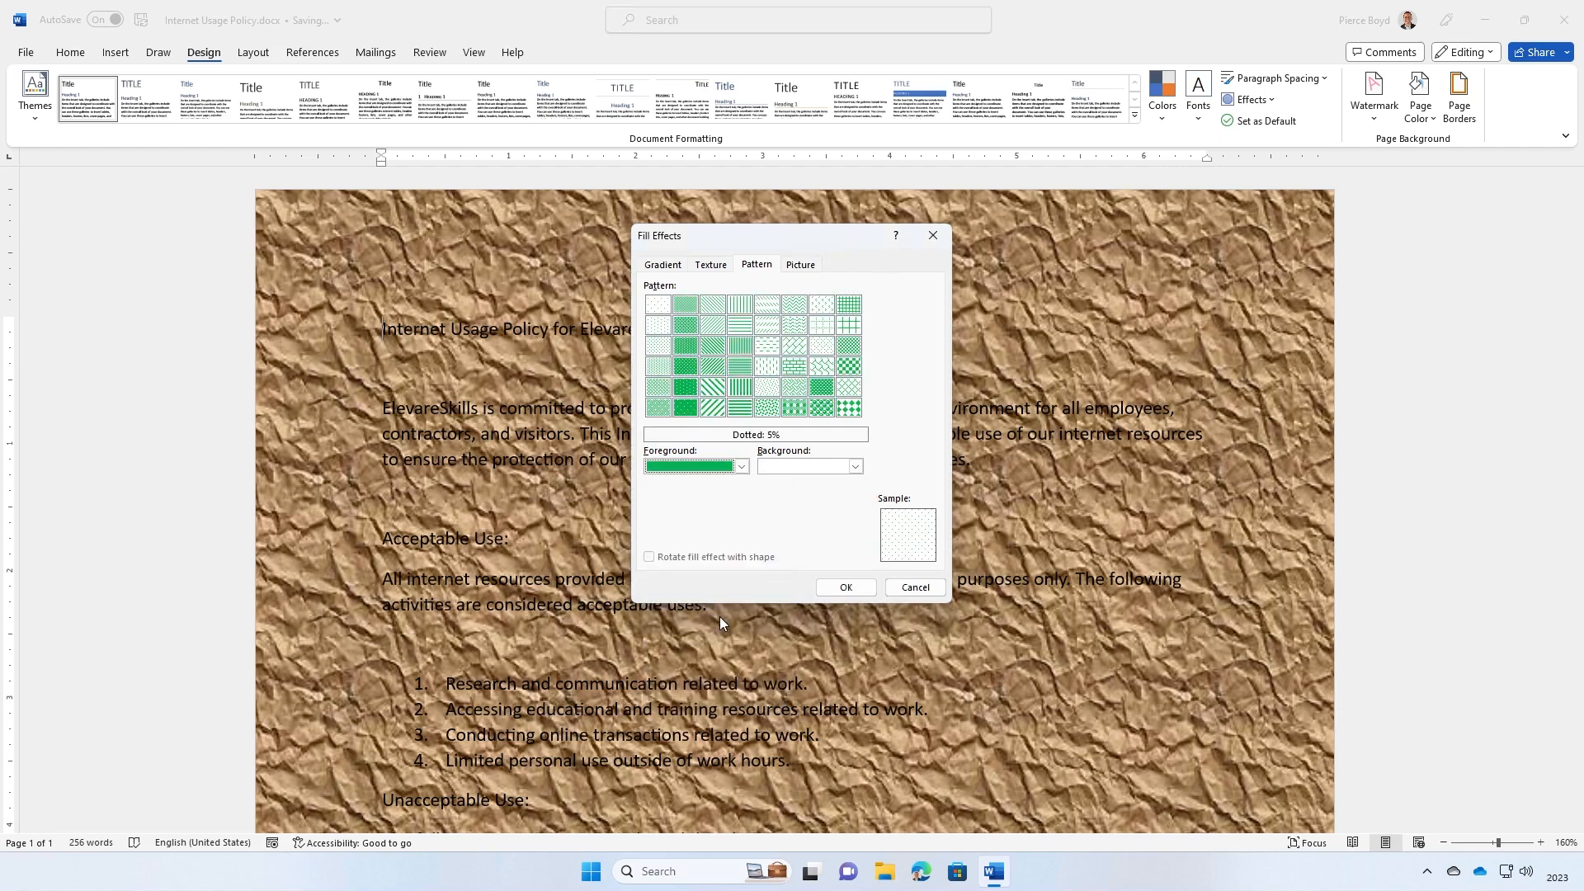
left_click(741, 467)
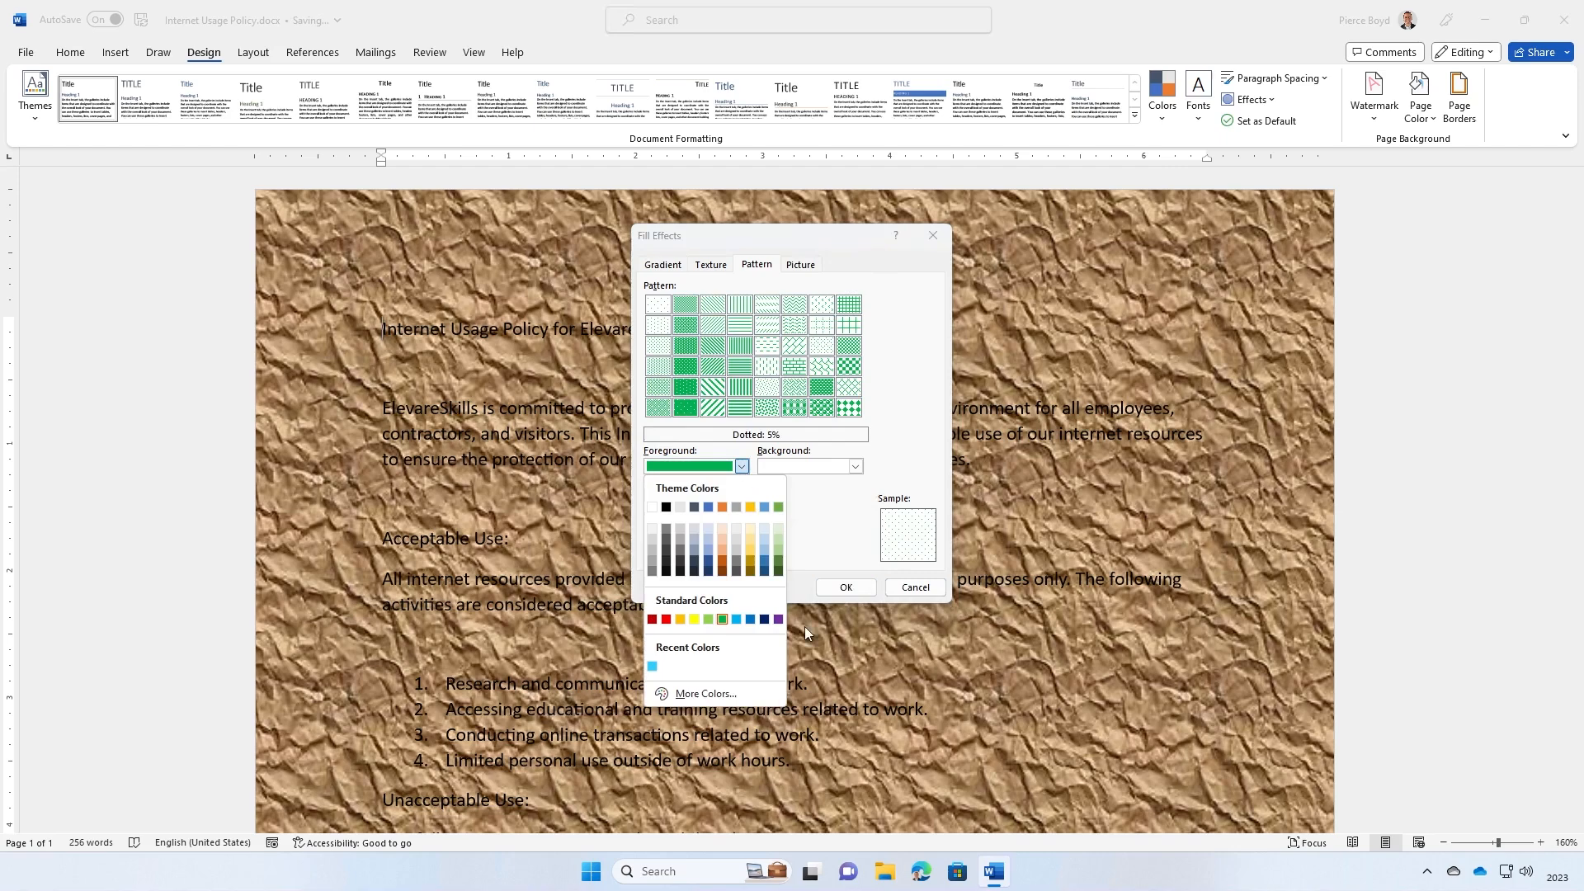
left_click(737, 619)
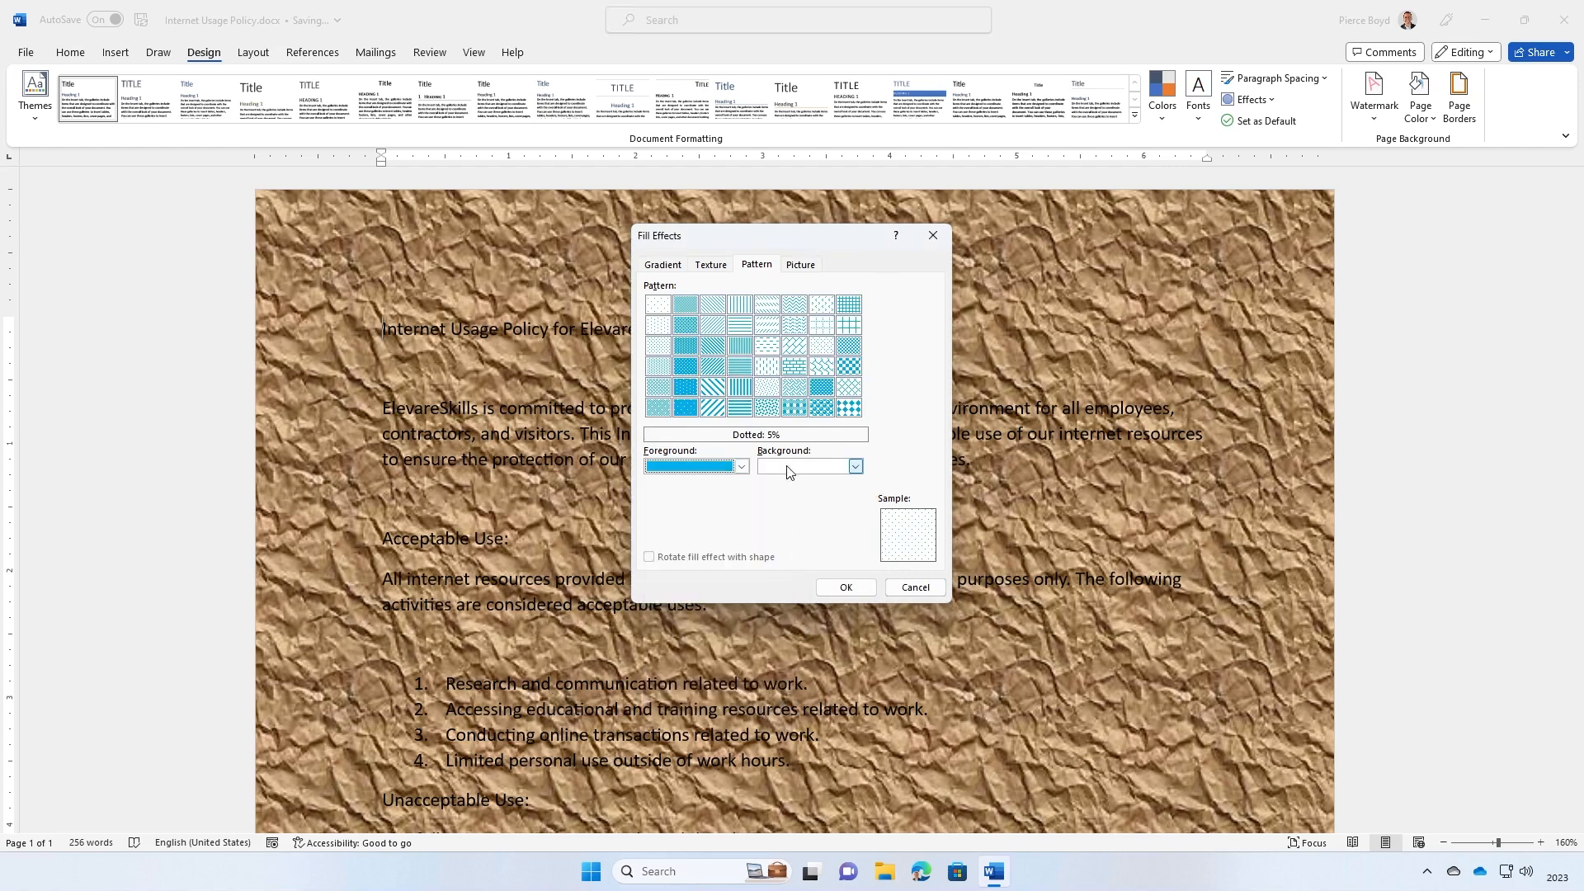
Set the pattern's background color to light gray and apply the Solid diamond grid pattern to the page
left_click(858, 467)
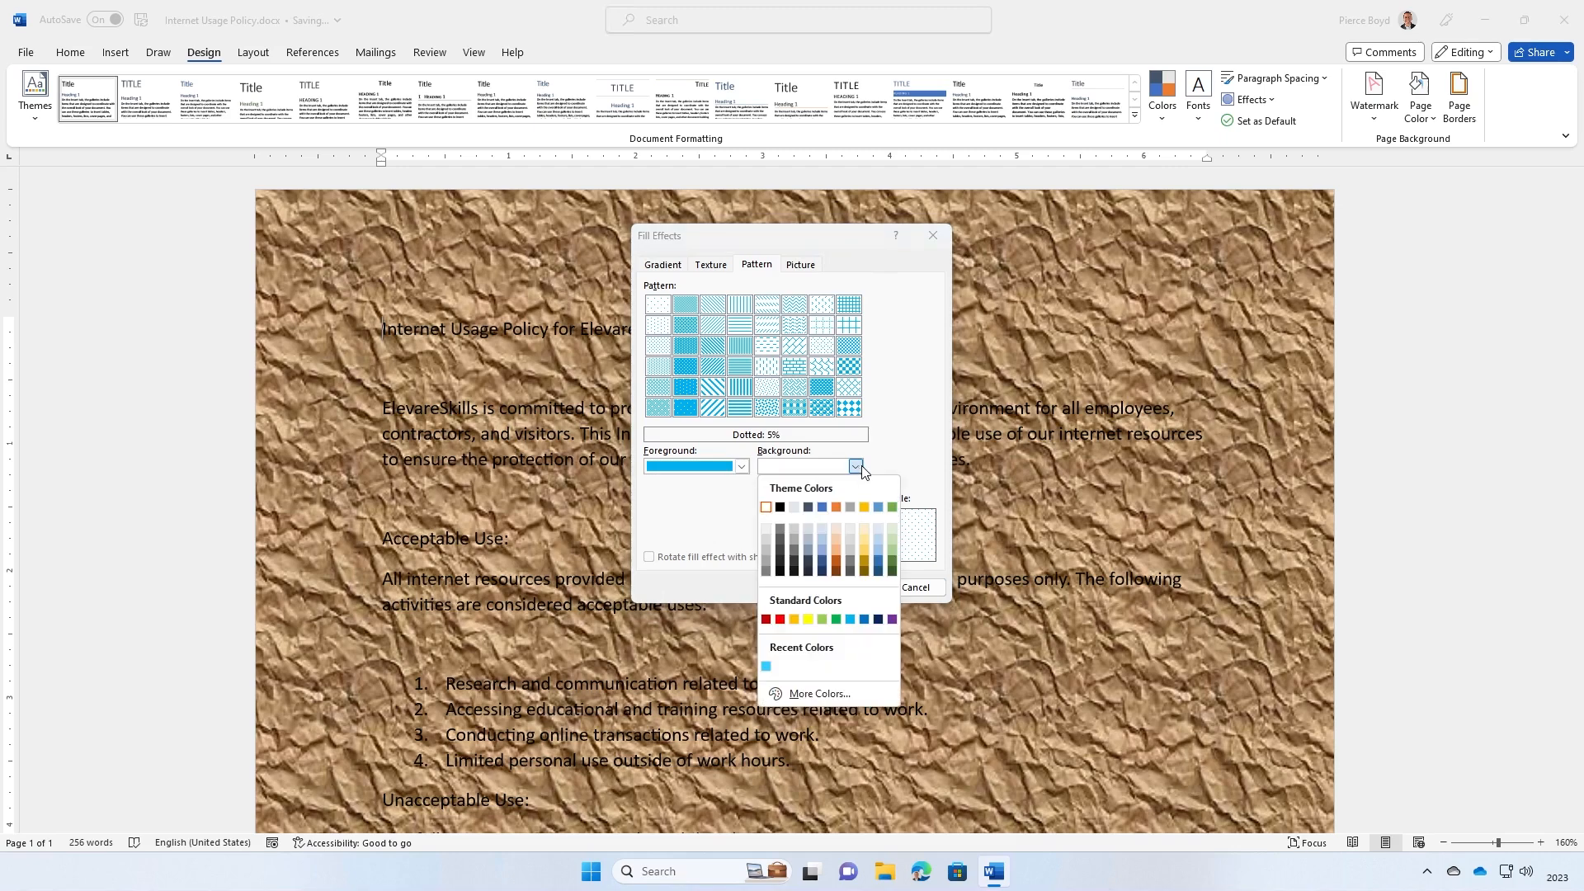
left_click(792, 525)
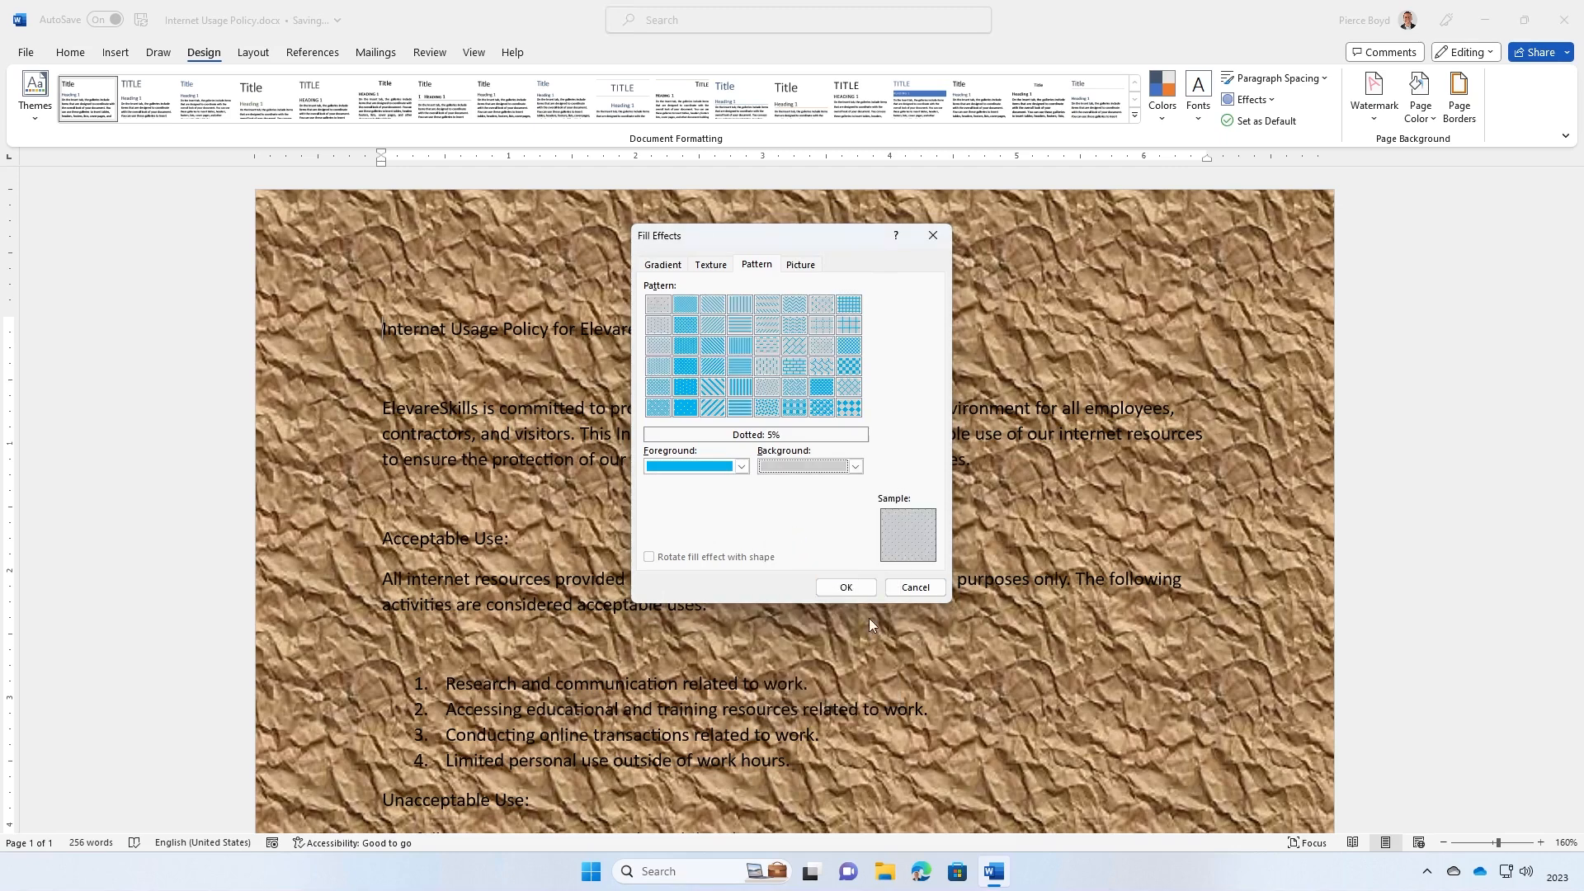
left_click(849, 410)
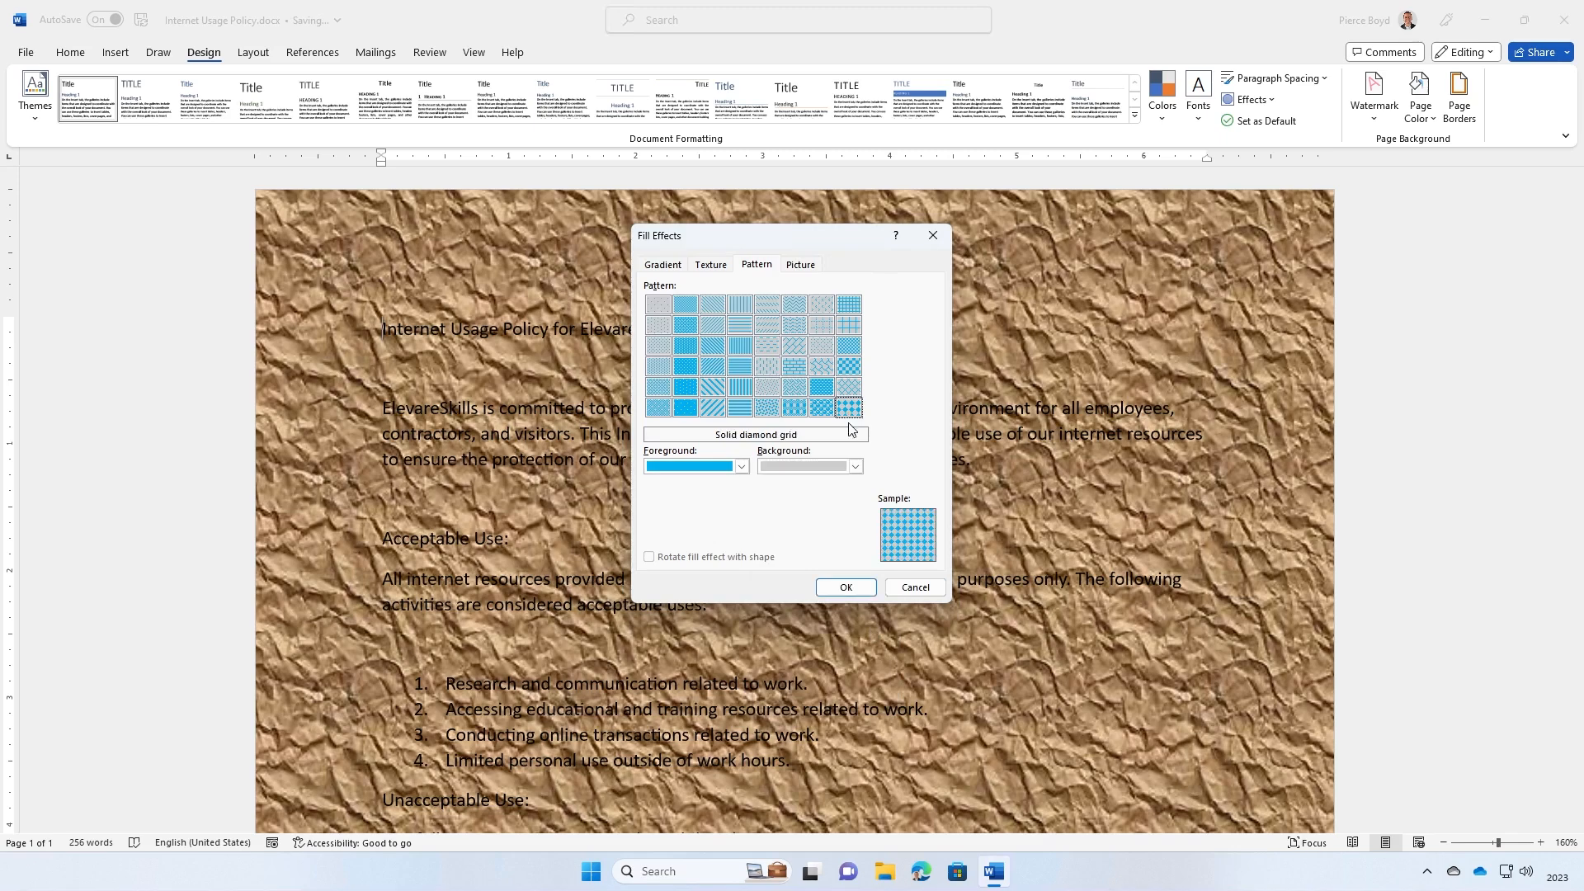
left_click(846, 587)
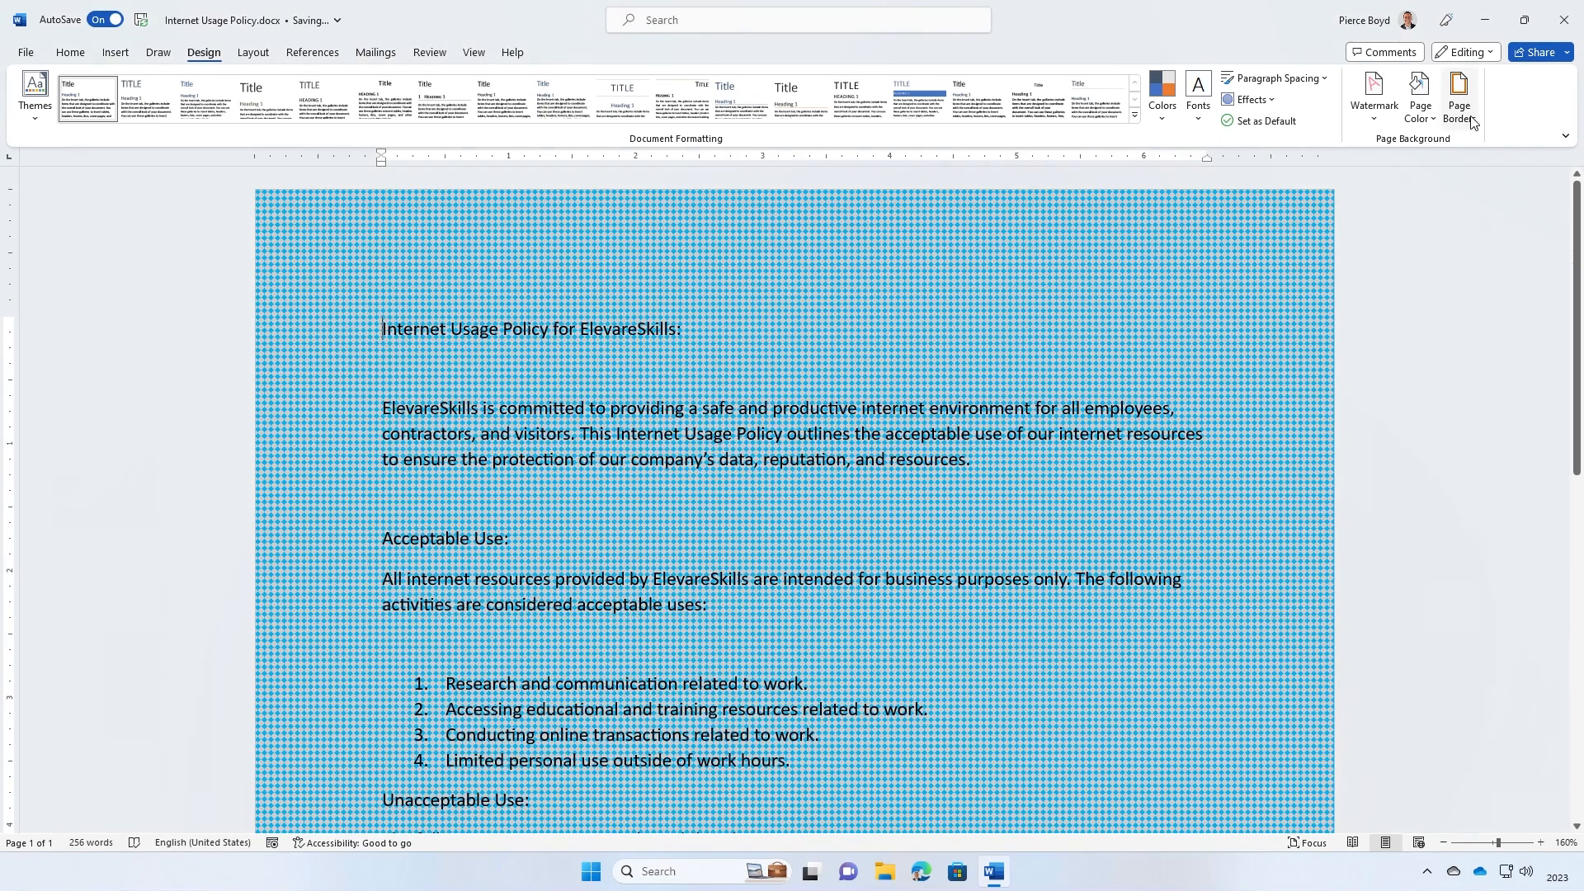
Change the page's pattern fill to a dotted pattern with a black foreground and a white background
left_click(1420, 95)
left_click(1459, 398)
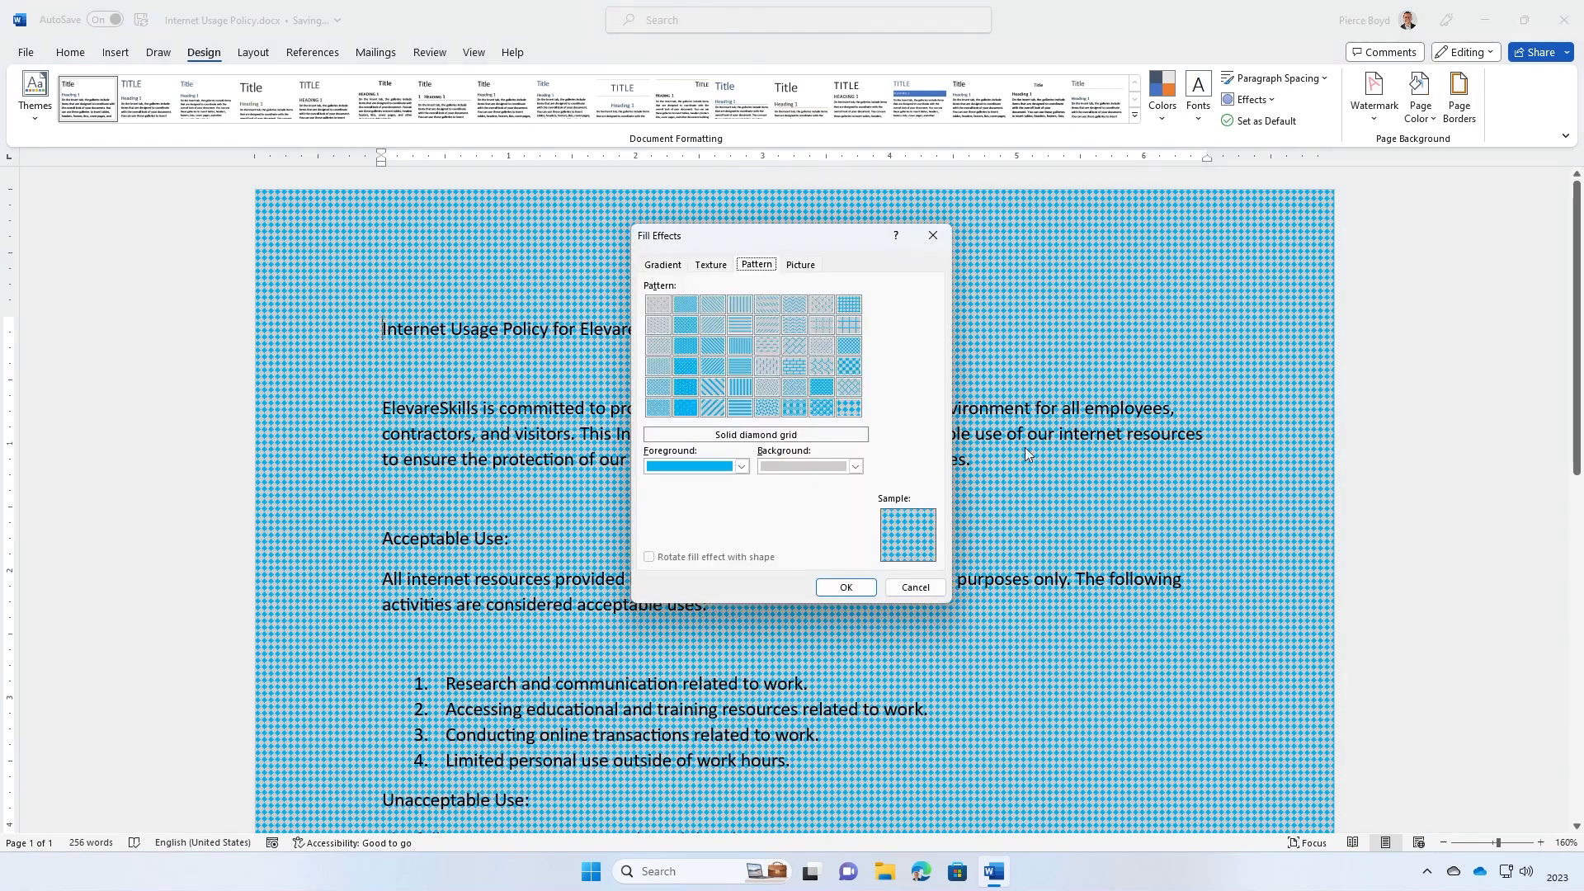
left_click(741, 467)
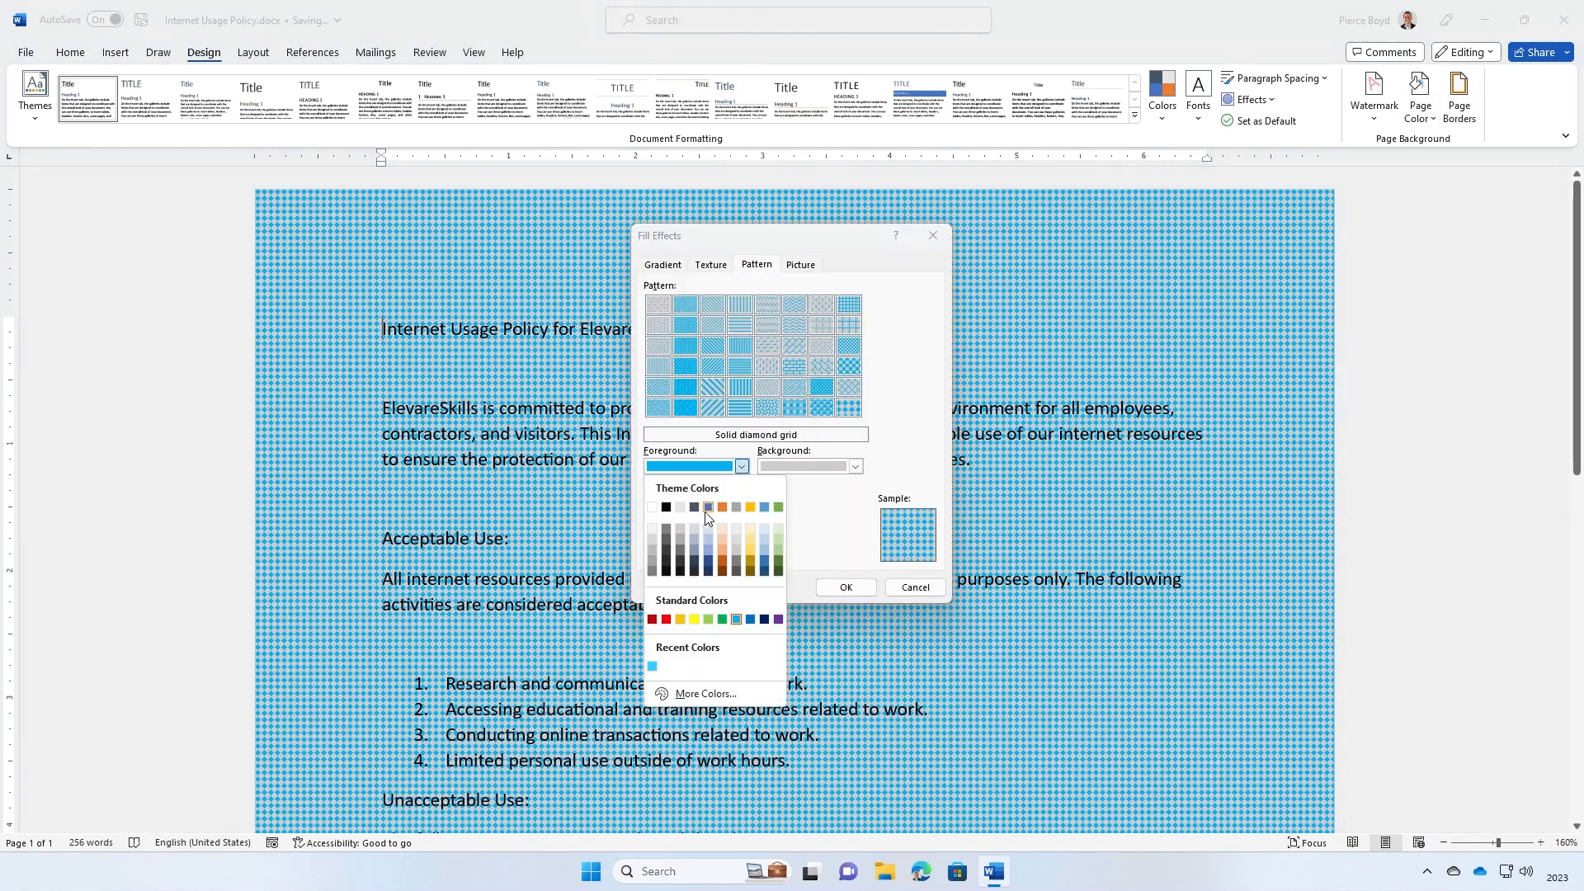
left_click(666, 508)
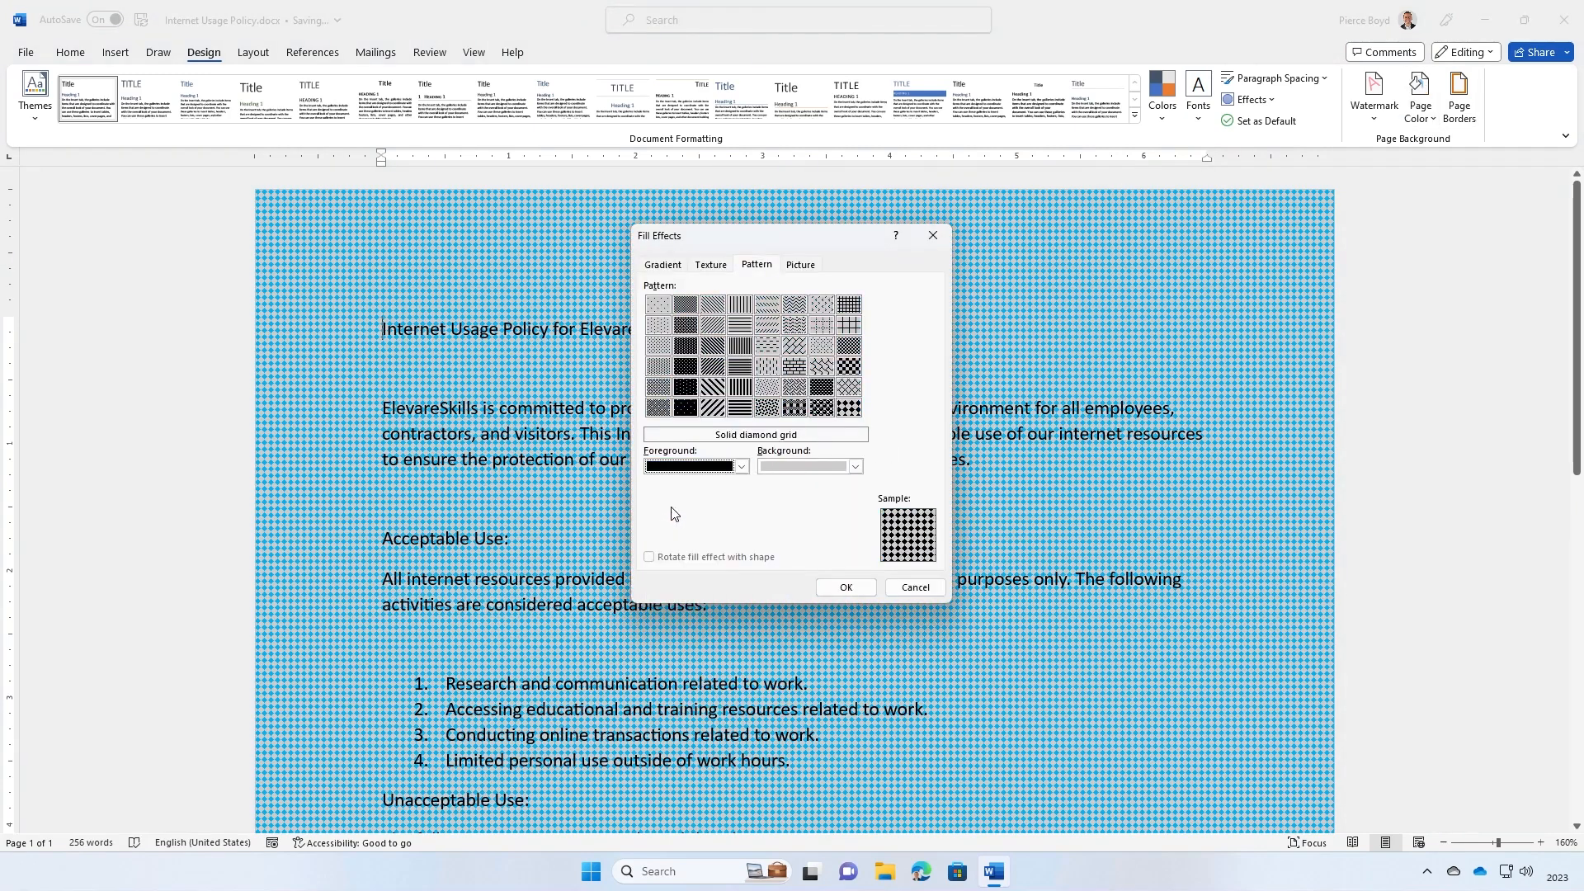
left_click(858, 467)
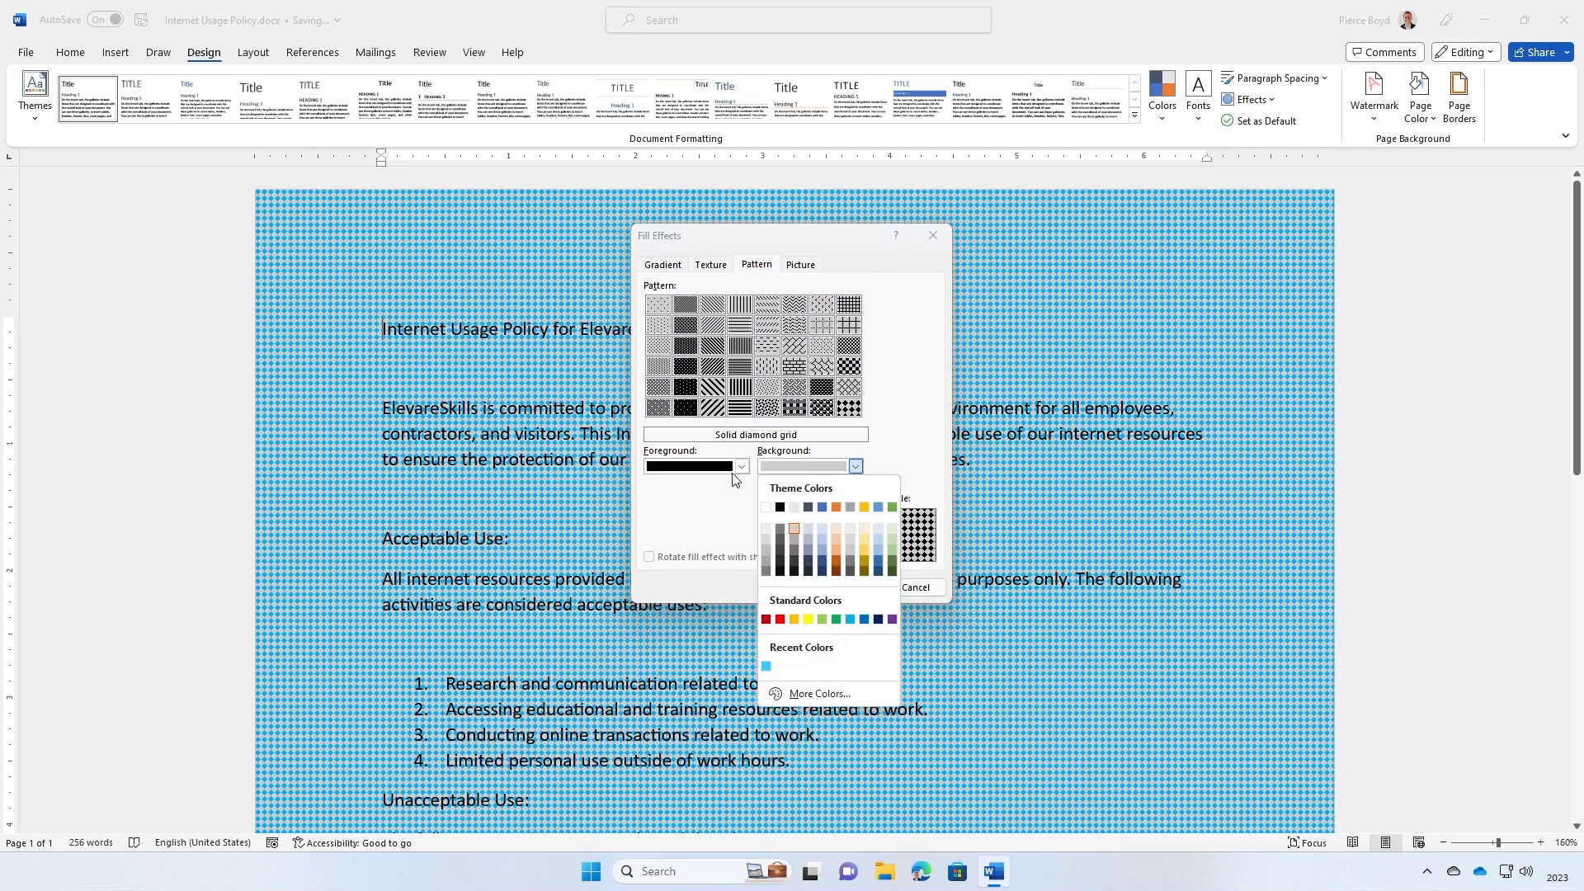
left_click(766, 507)
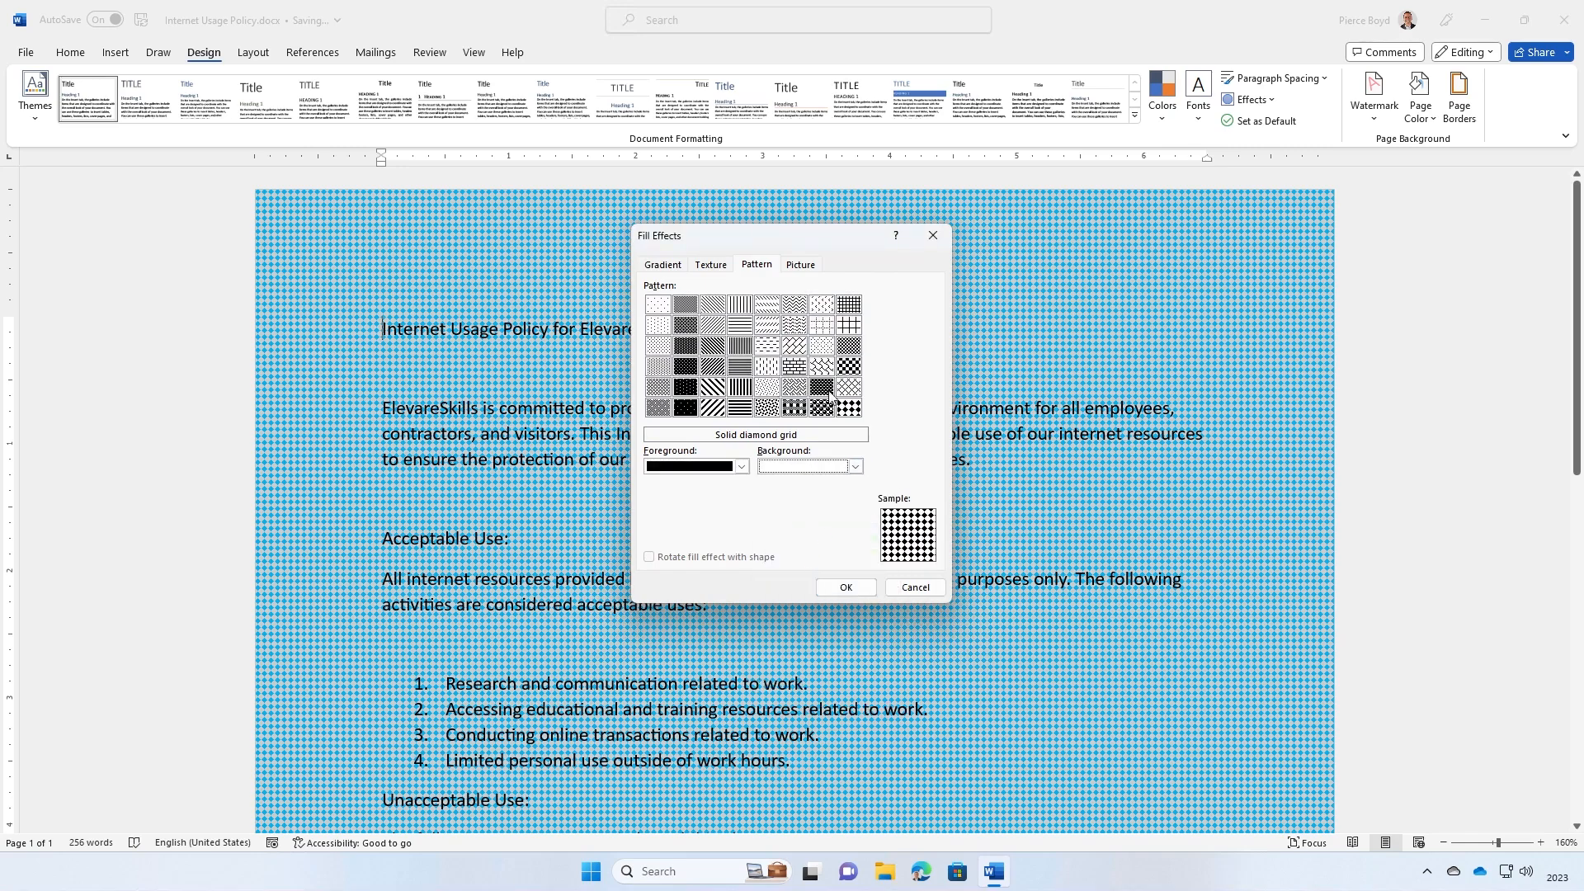
left_click(856, 409)
left_click(825, 307)
left_click(845, 586)
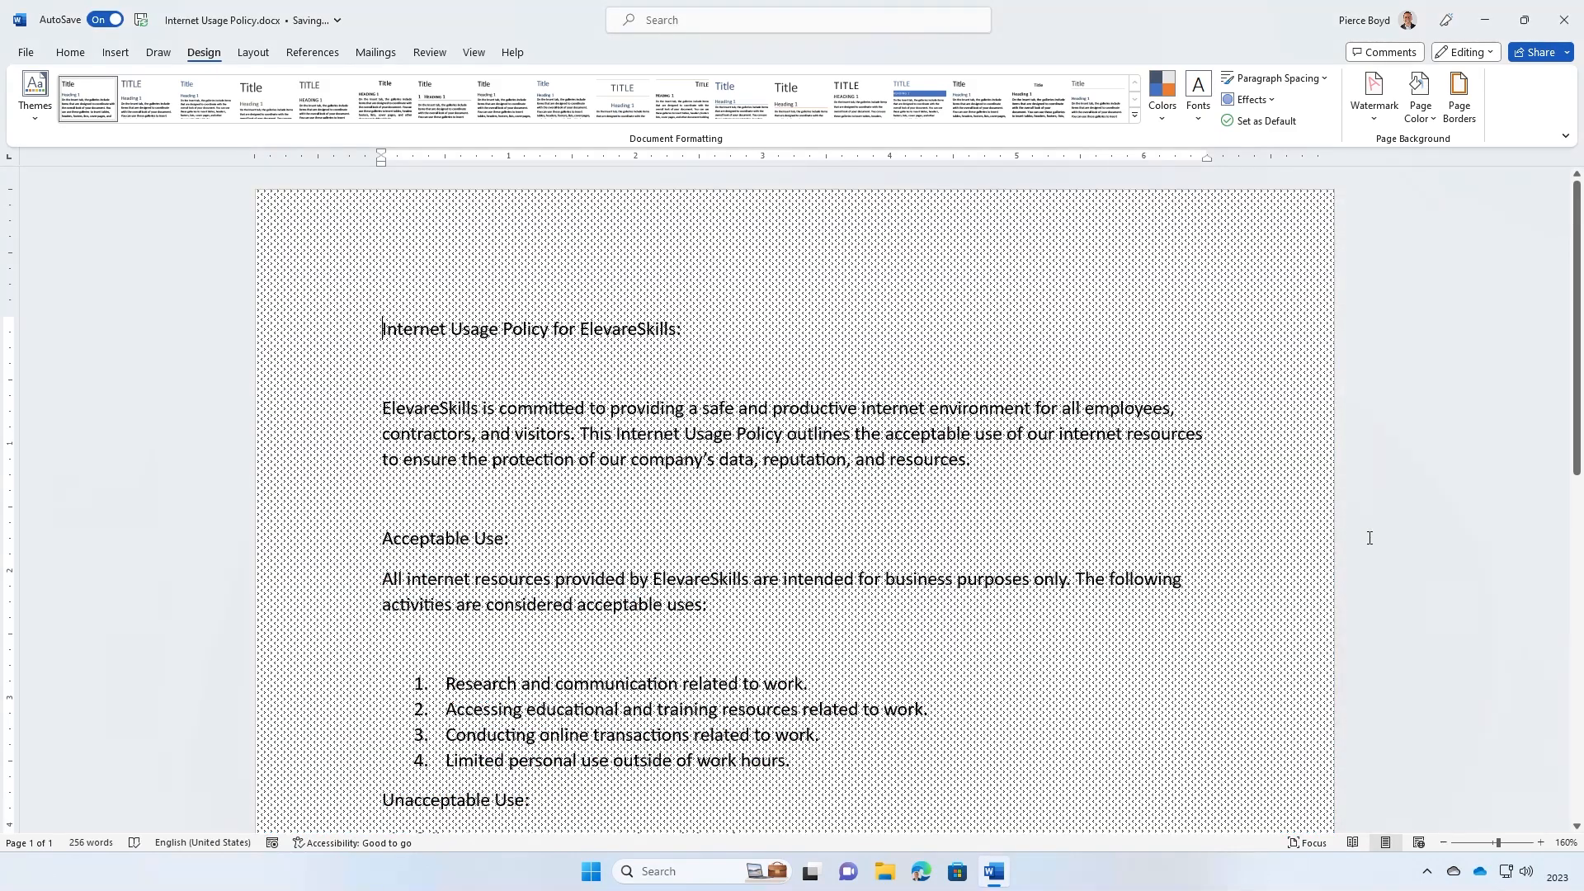
Remove the page background fill by setting the page color to No Color
scroll(1219, 591, "down", 5)
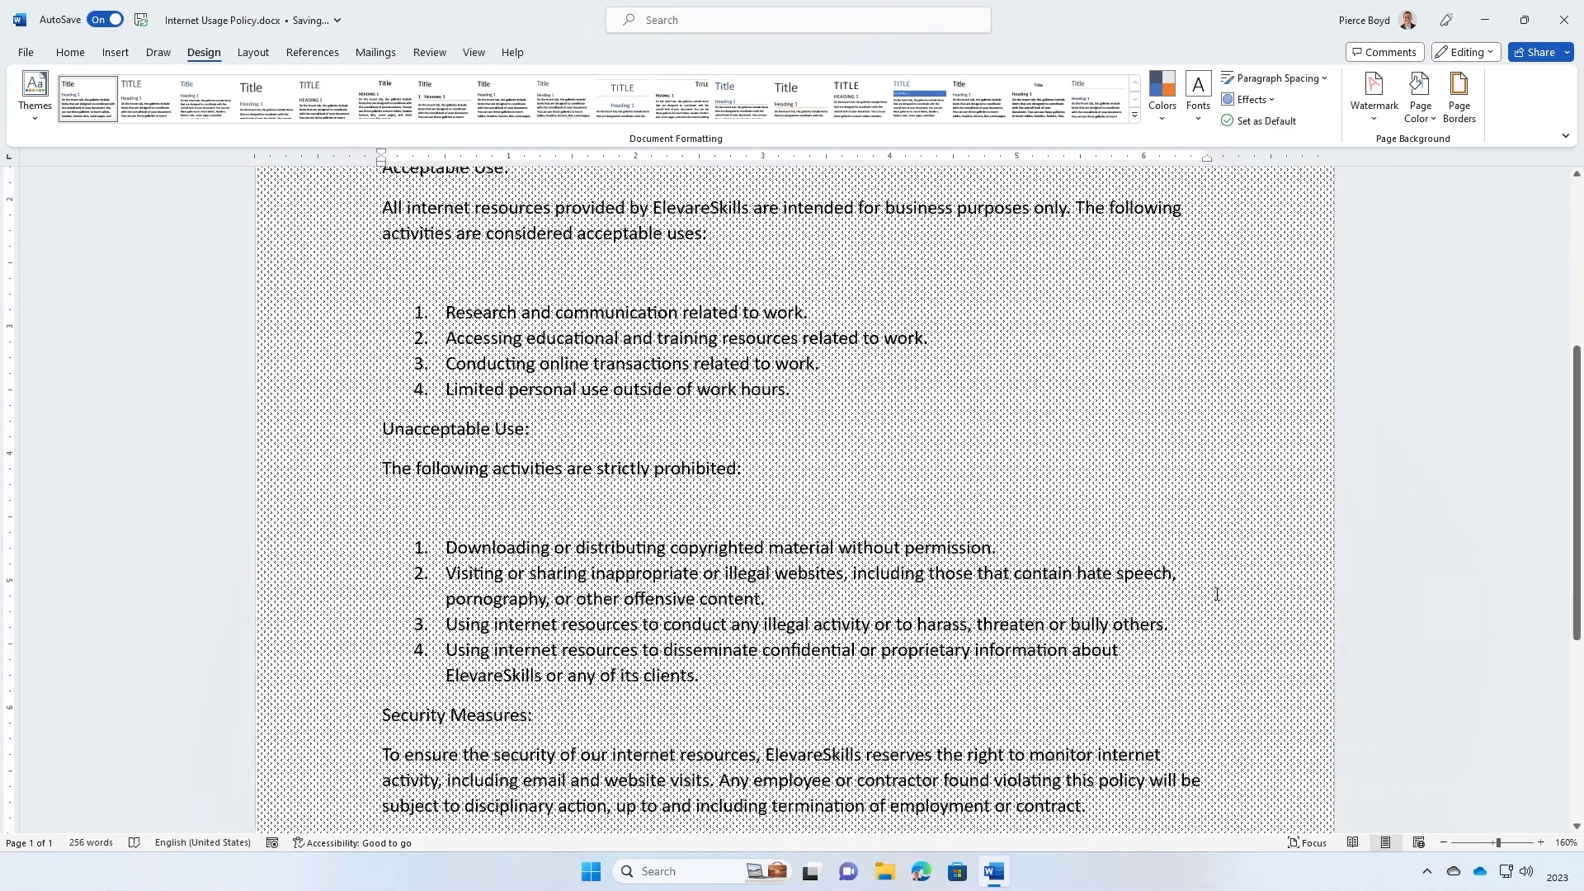
scroll(1218, 582, "up", 5)
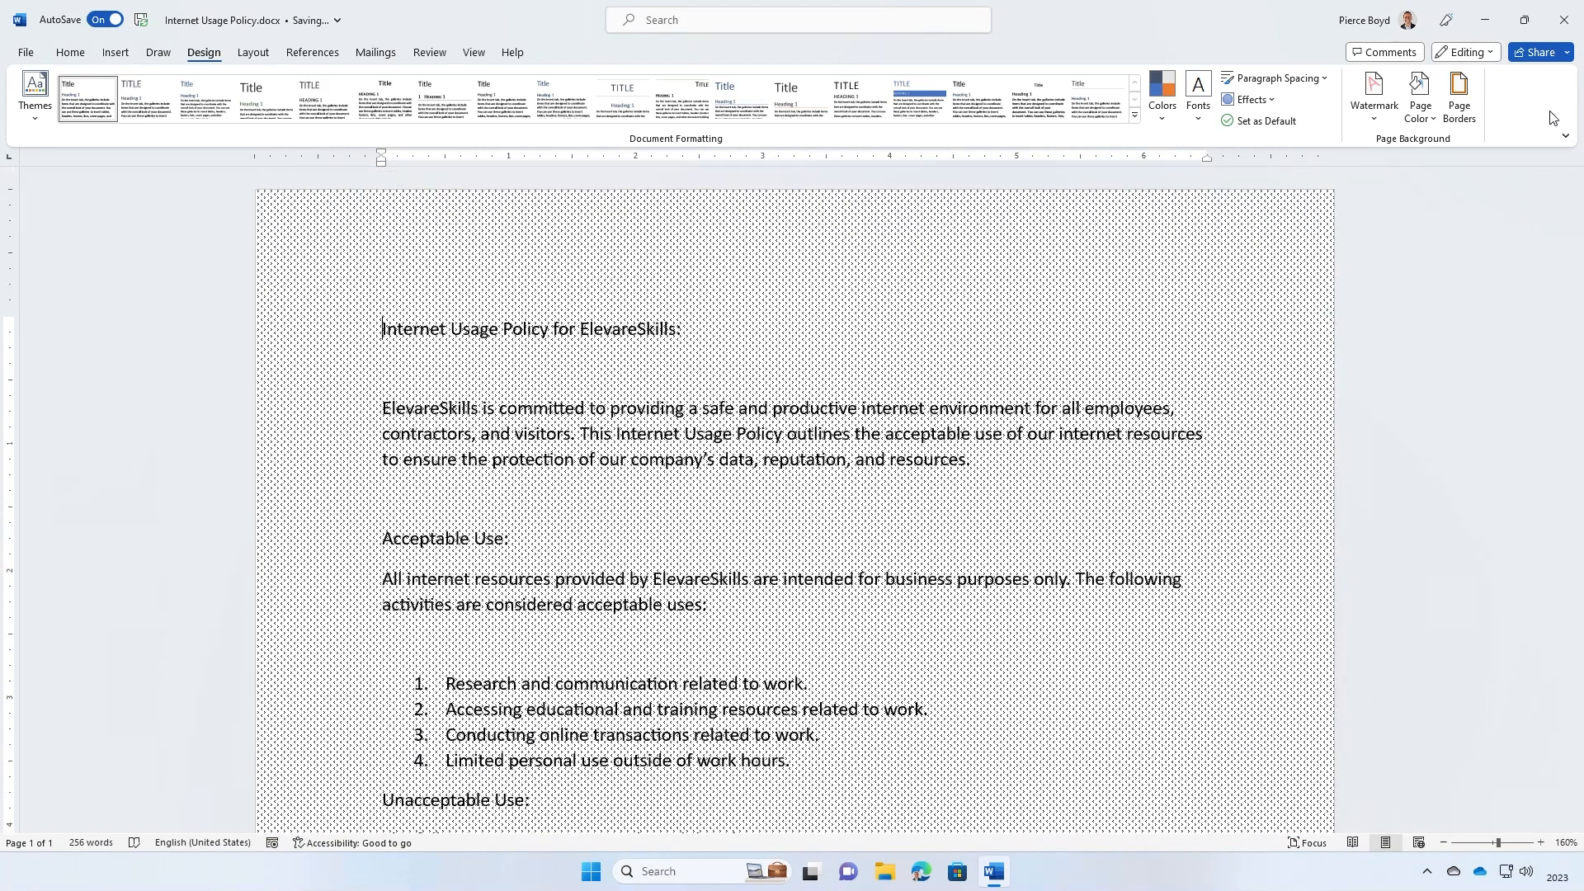
left_click(1419, 107)
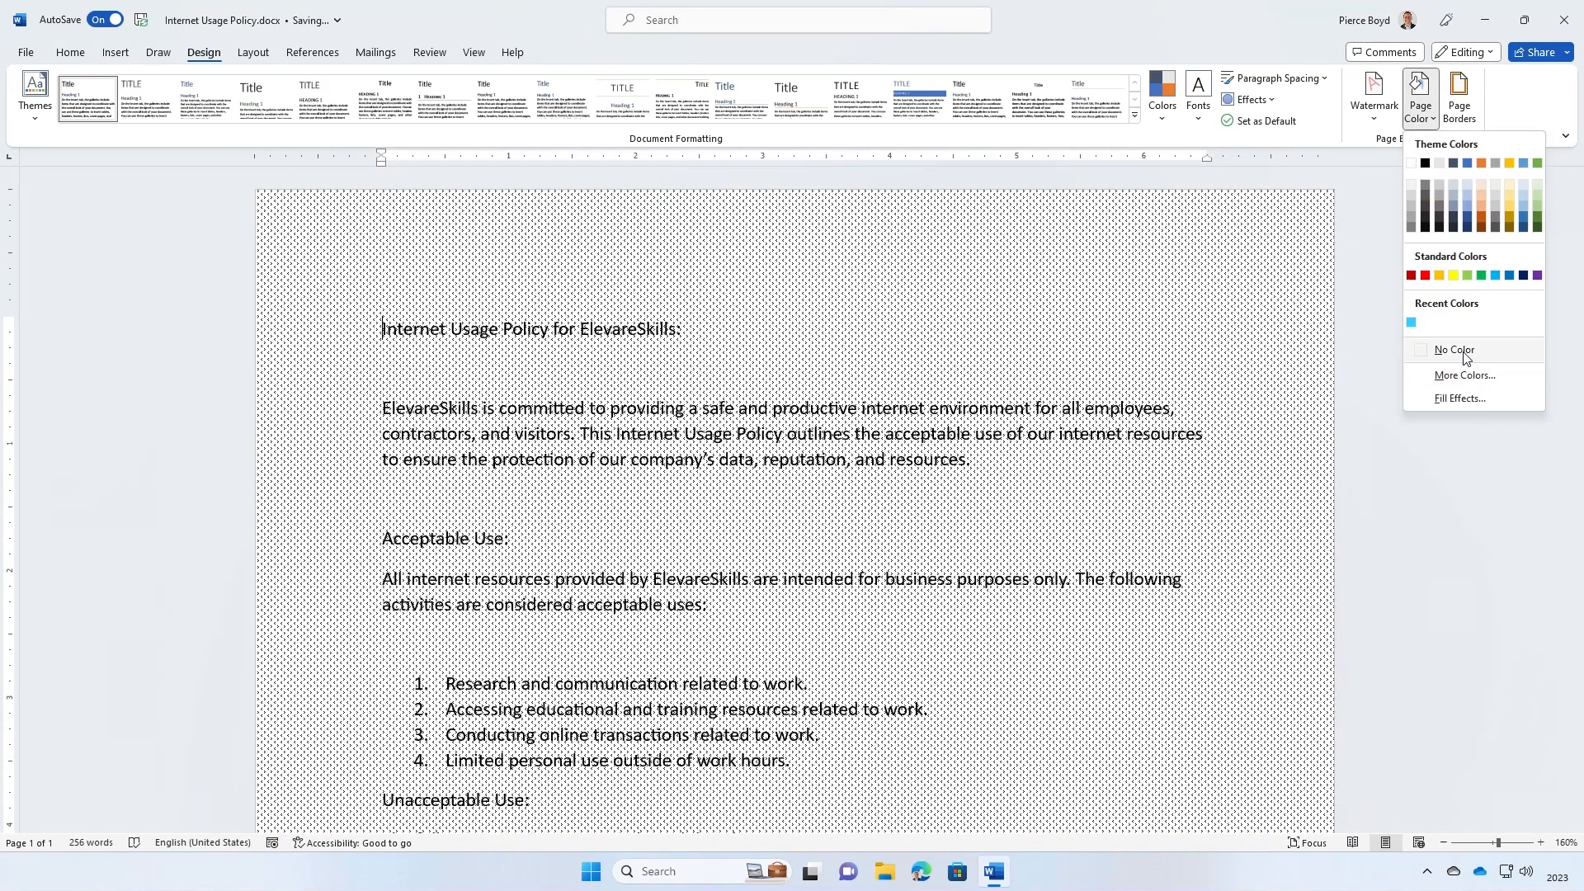
left_click(1423, 354)
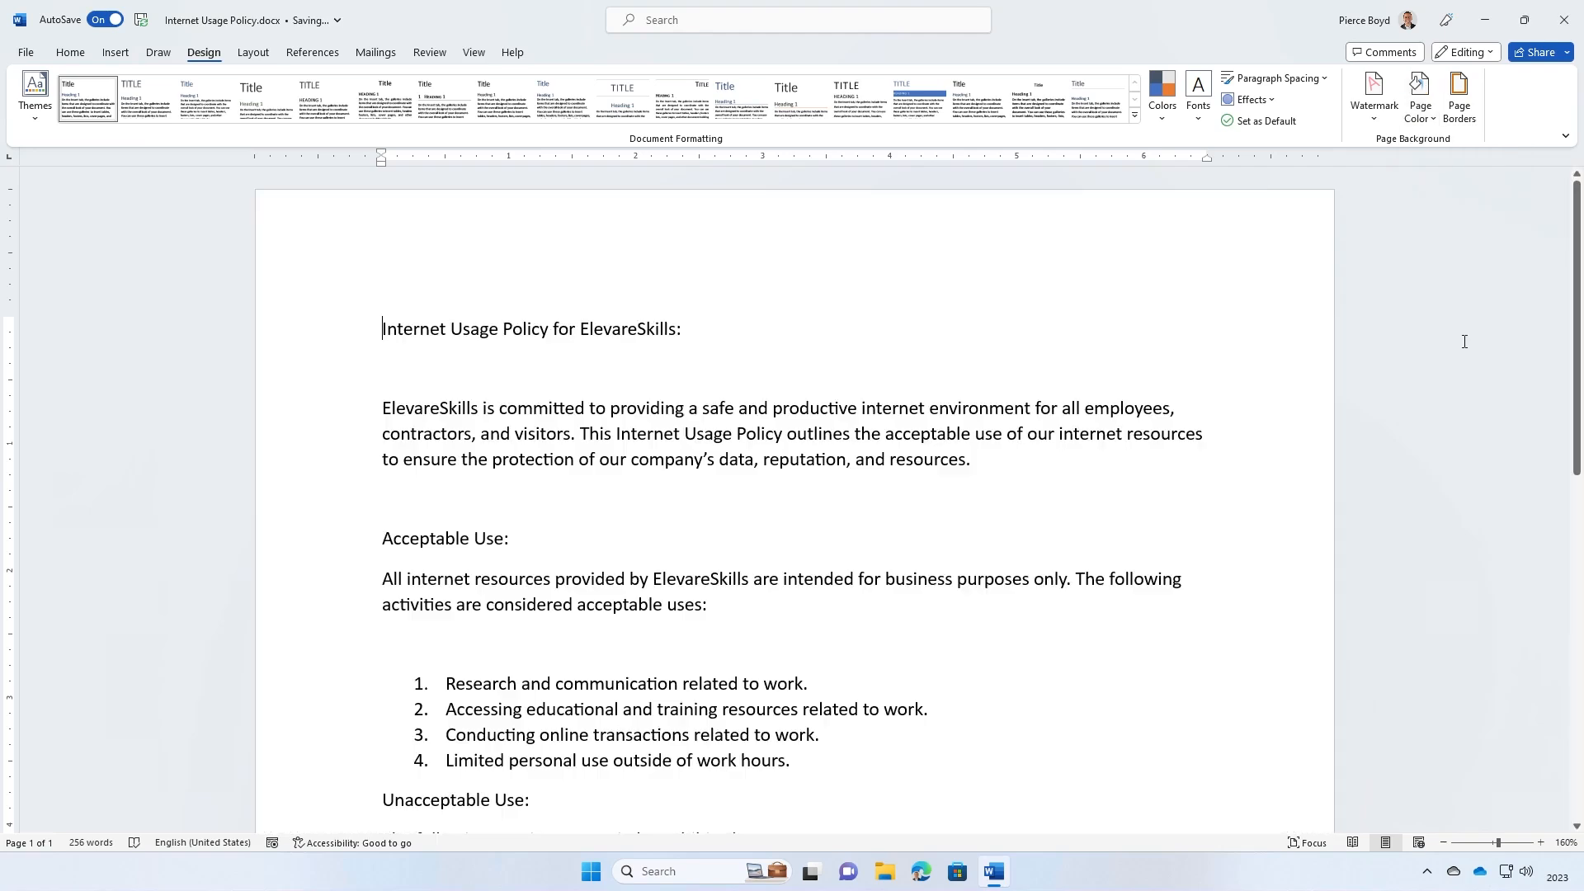
Add a Box page border to the whole document and look over it along the page
left_click(1470, 110)
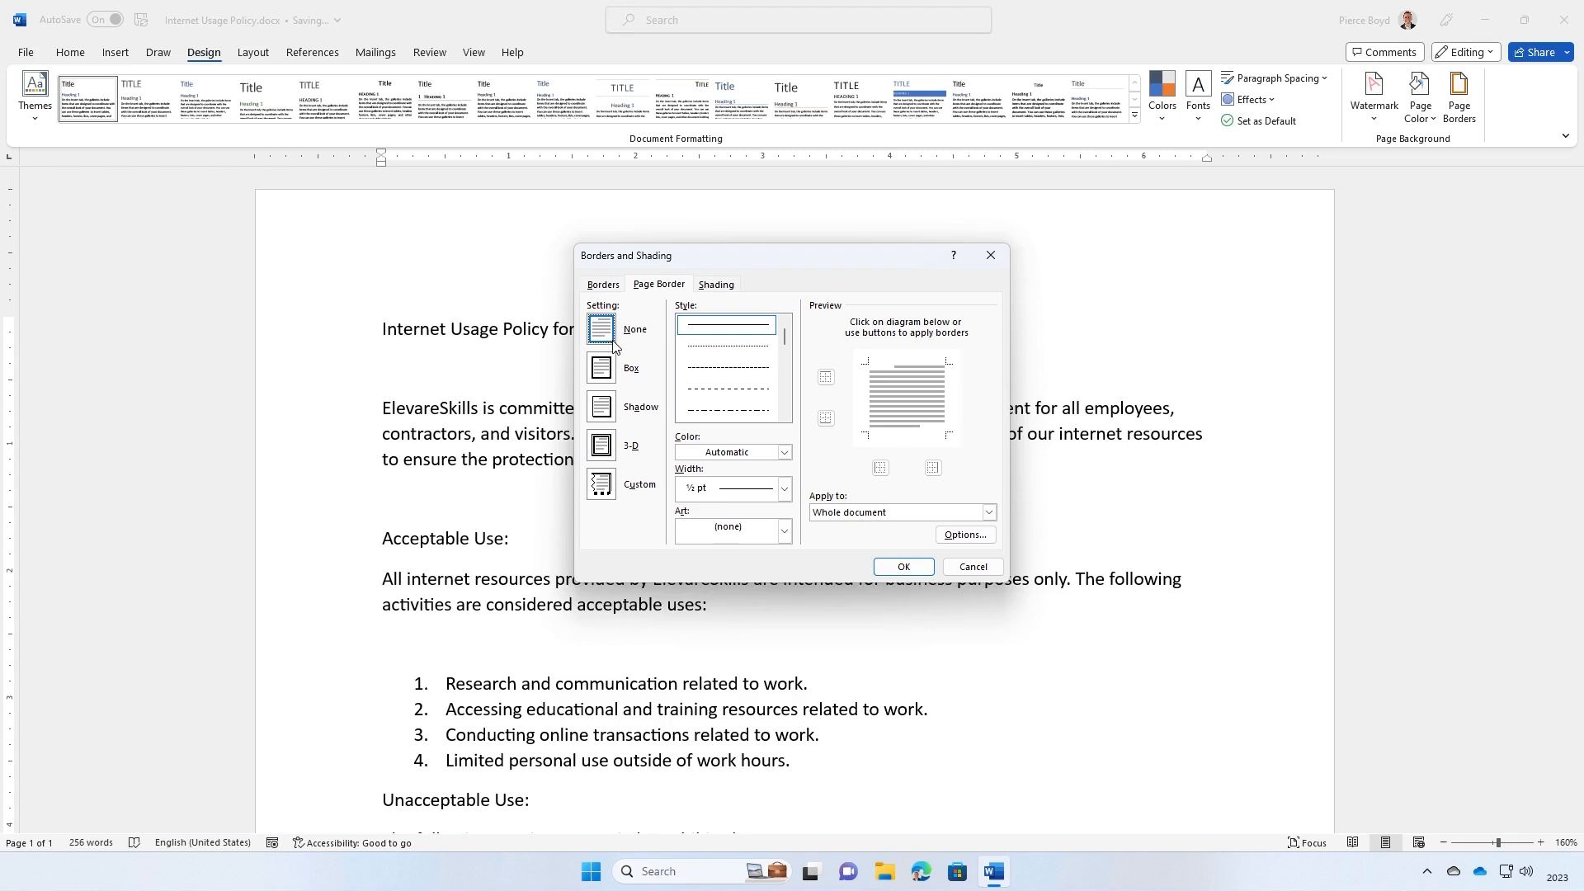
left_click(600, 369)
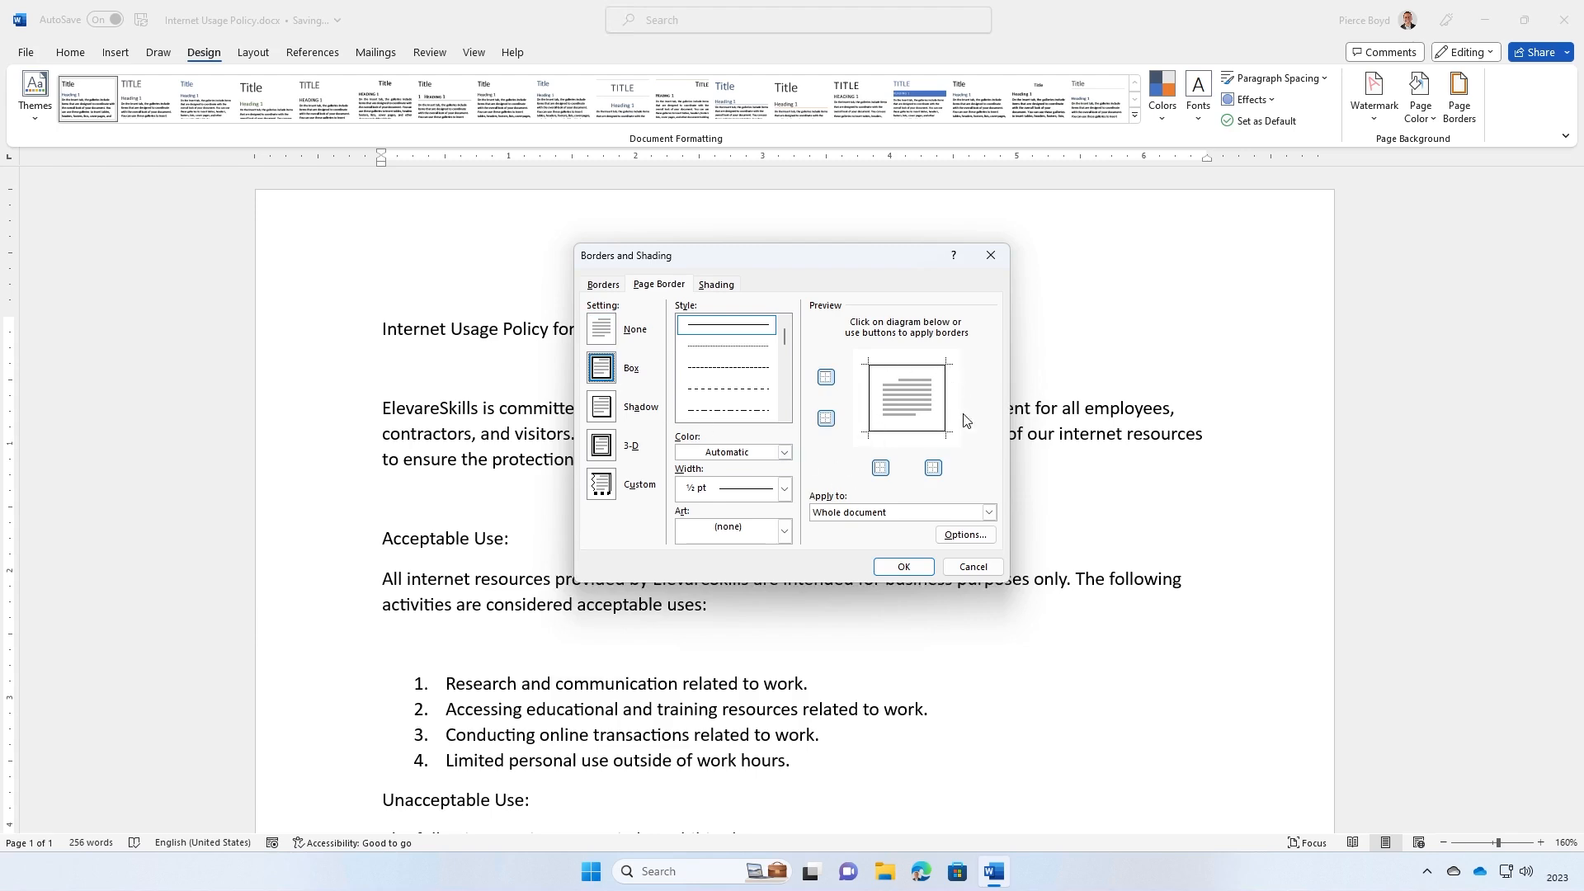
left_click(903, 567)
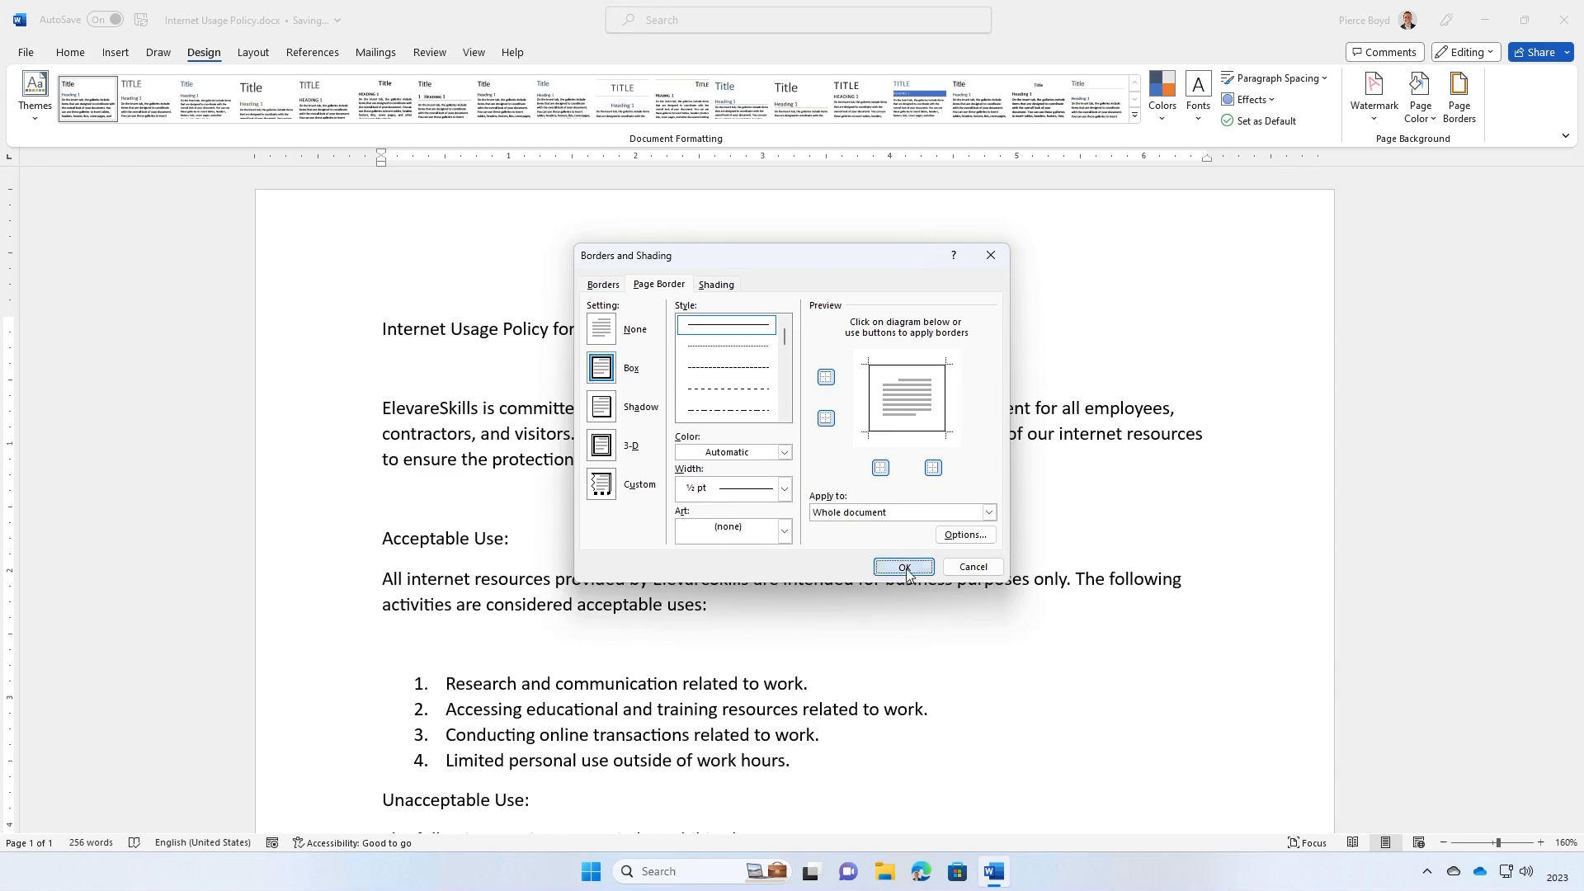
scroll(1350, 528, "down", 10)
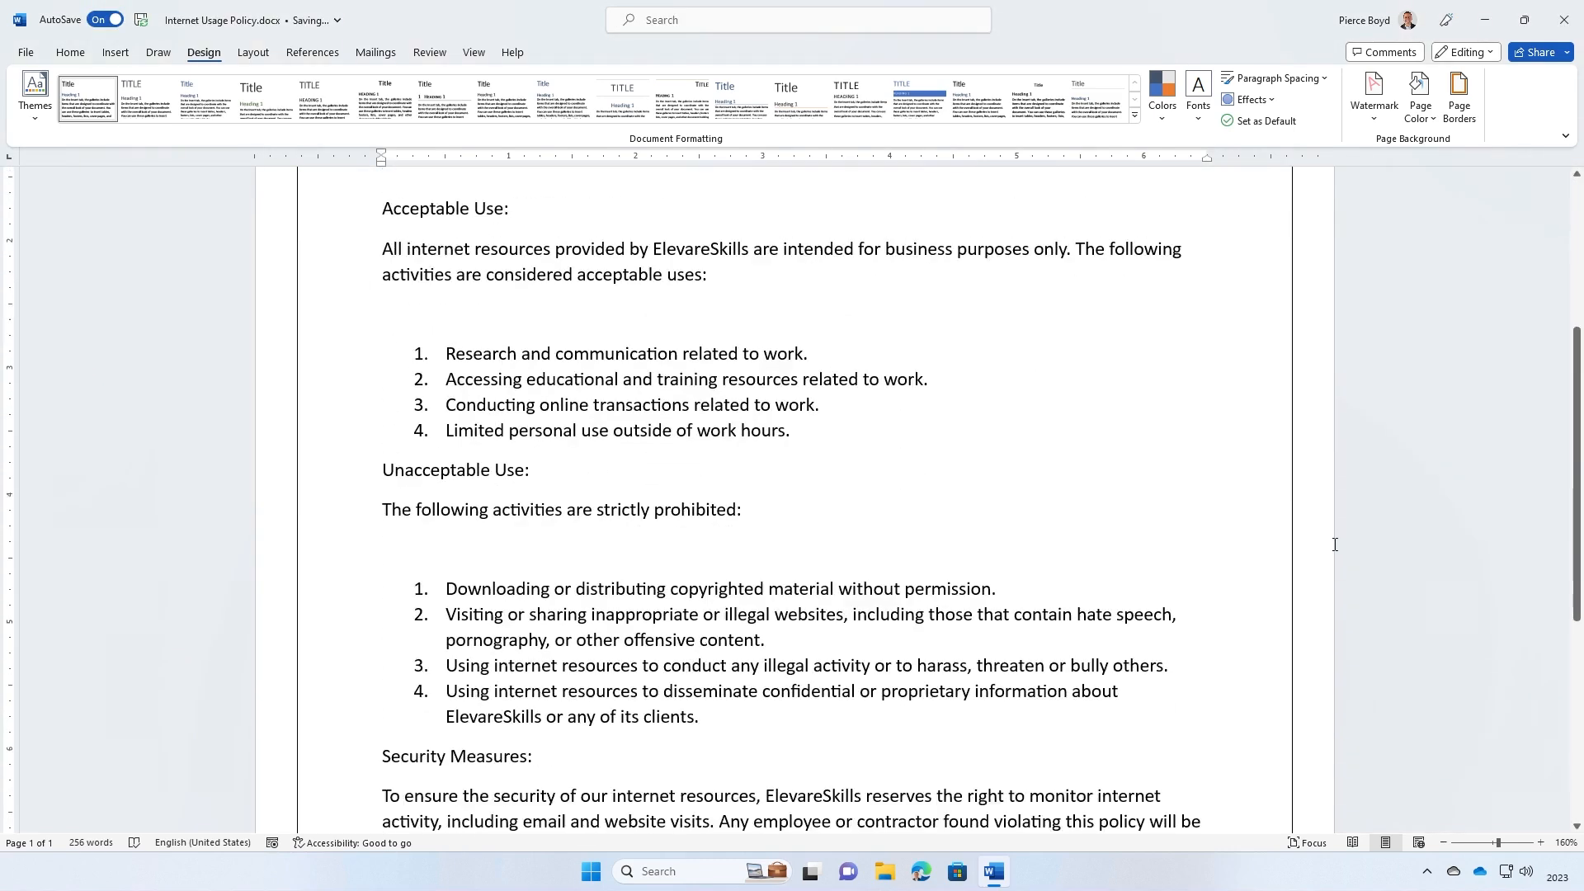
scroll(1334, 545, "up", 10)
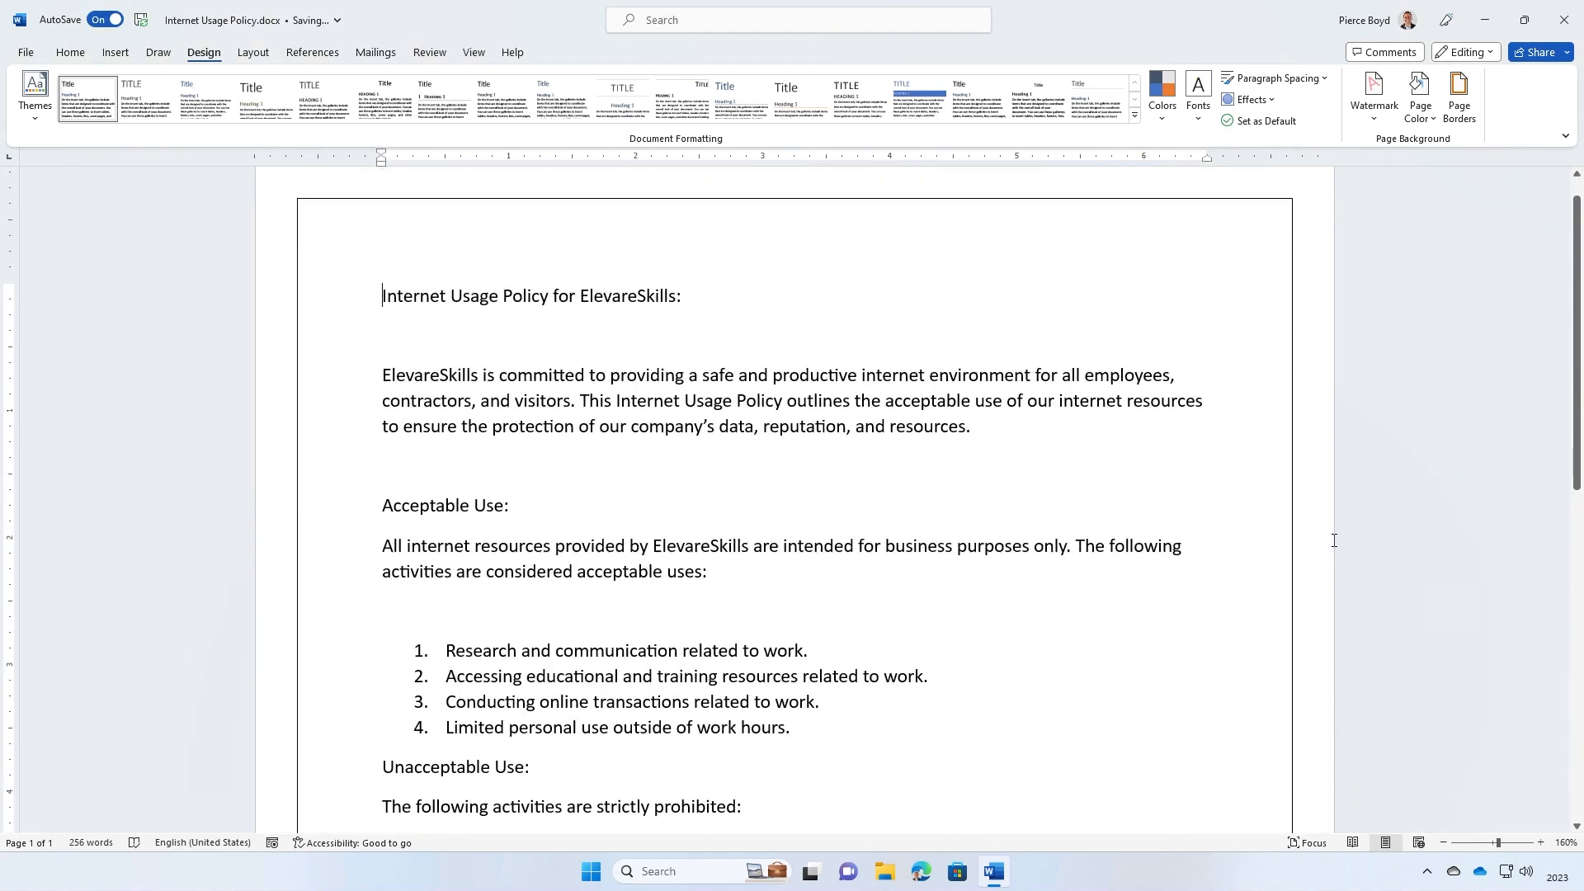
Change the page border's line style to the 3 pt thin-thick-thin triple line
left_click(1460, 98)
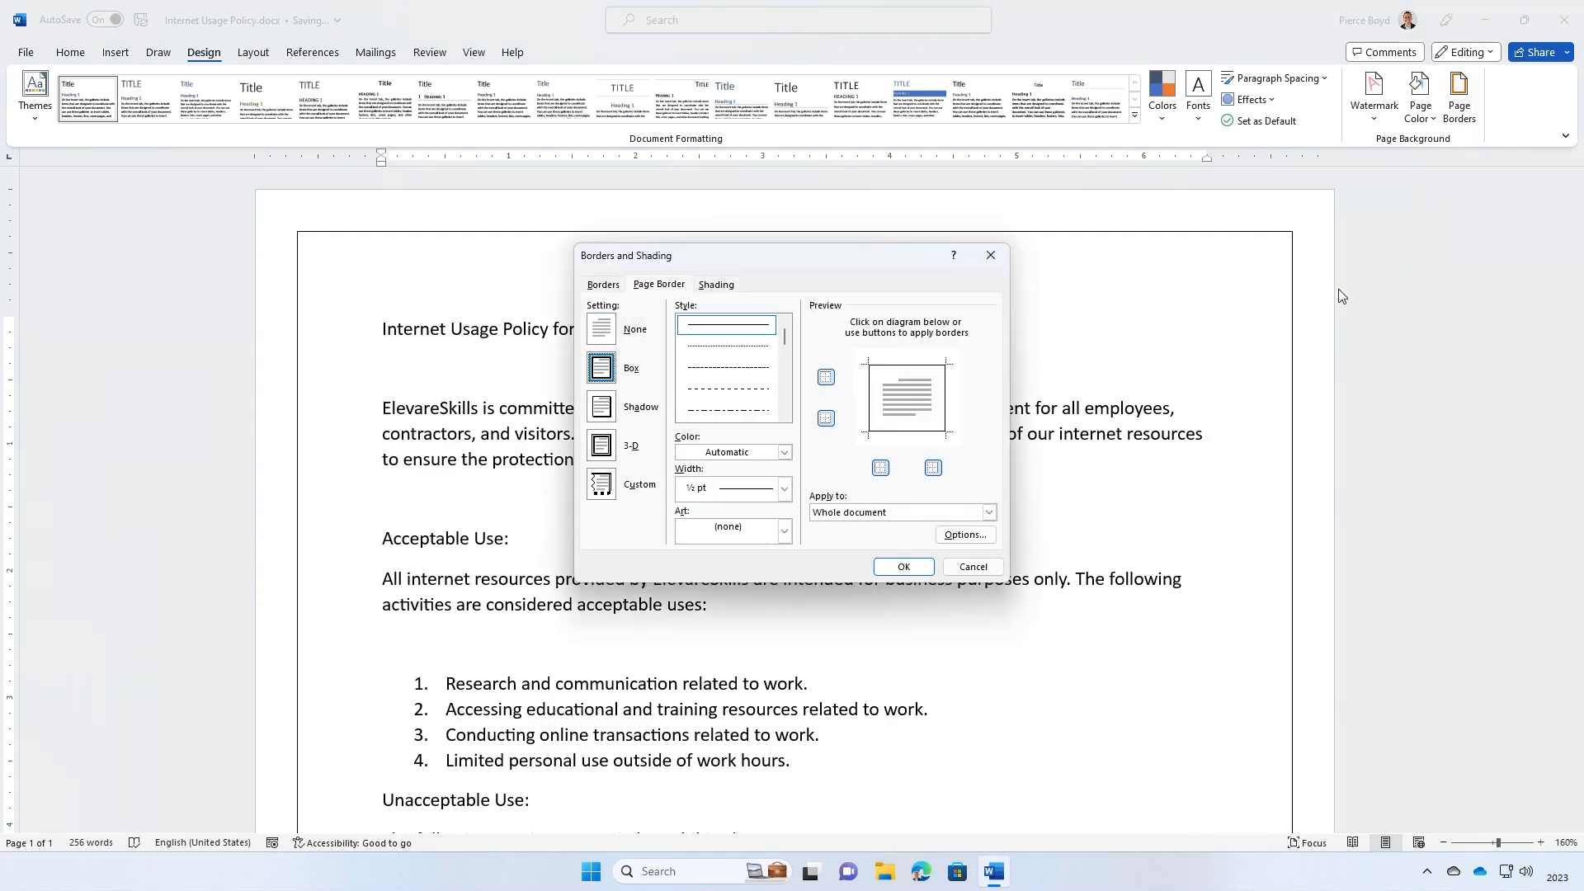
scroll(733, 379, "down", 1)
scroll(733, 379, "down", 5)
scroll(737, 382, "down", 3)
scroll(738, 382, "up", 3)
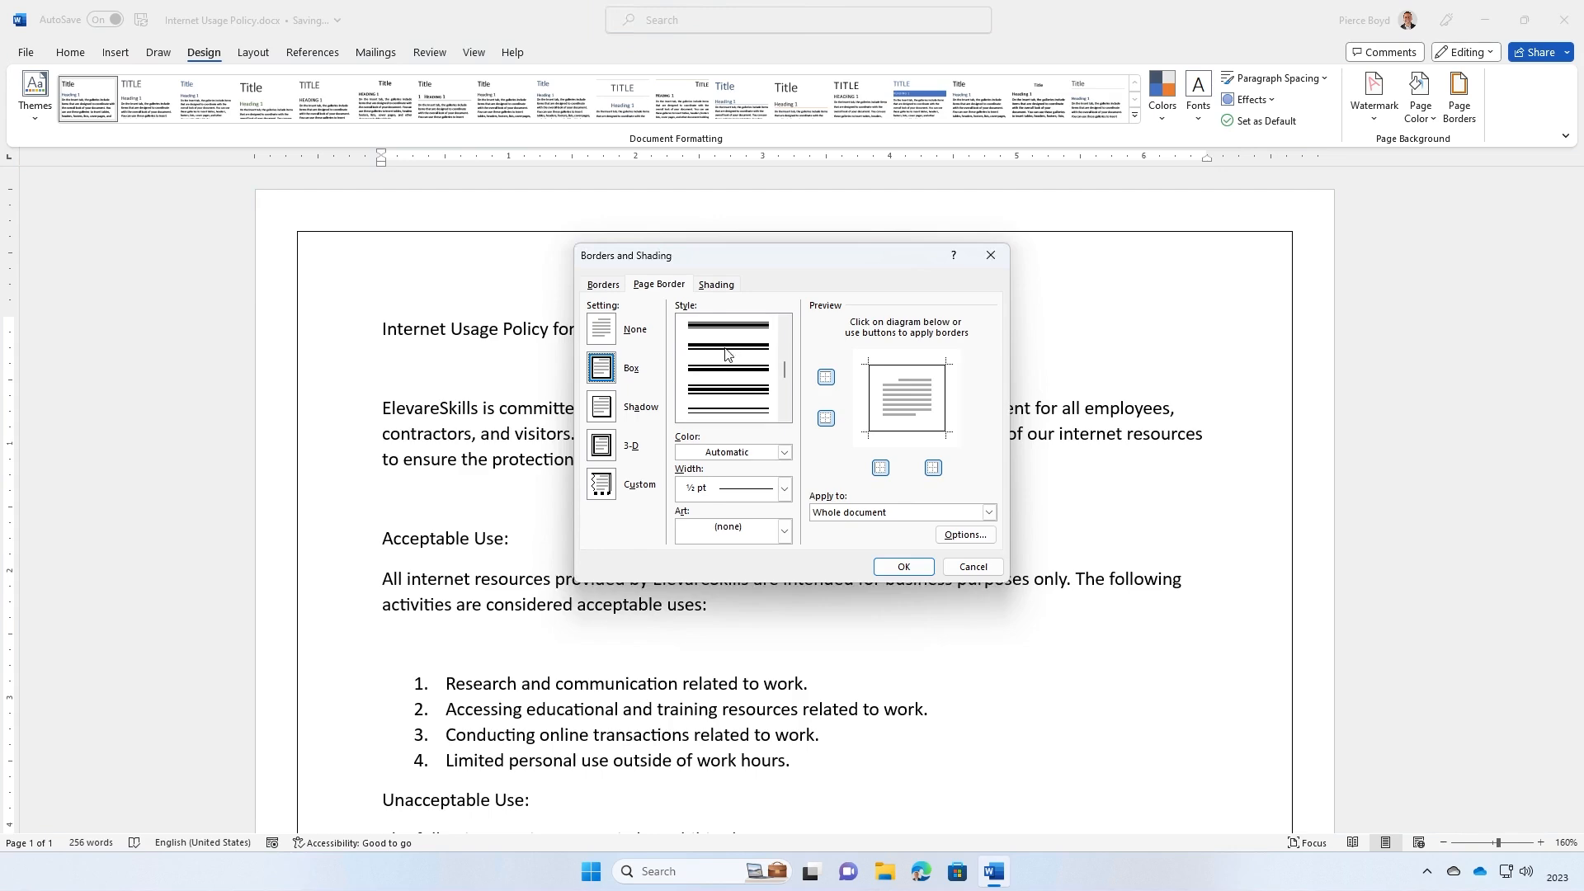
scroll(729, 375, "up", 1)
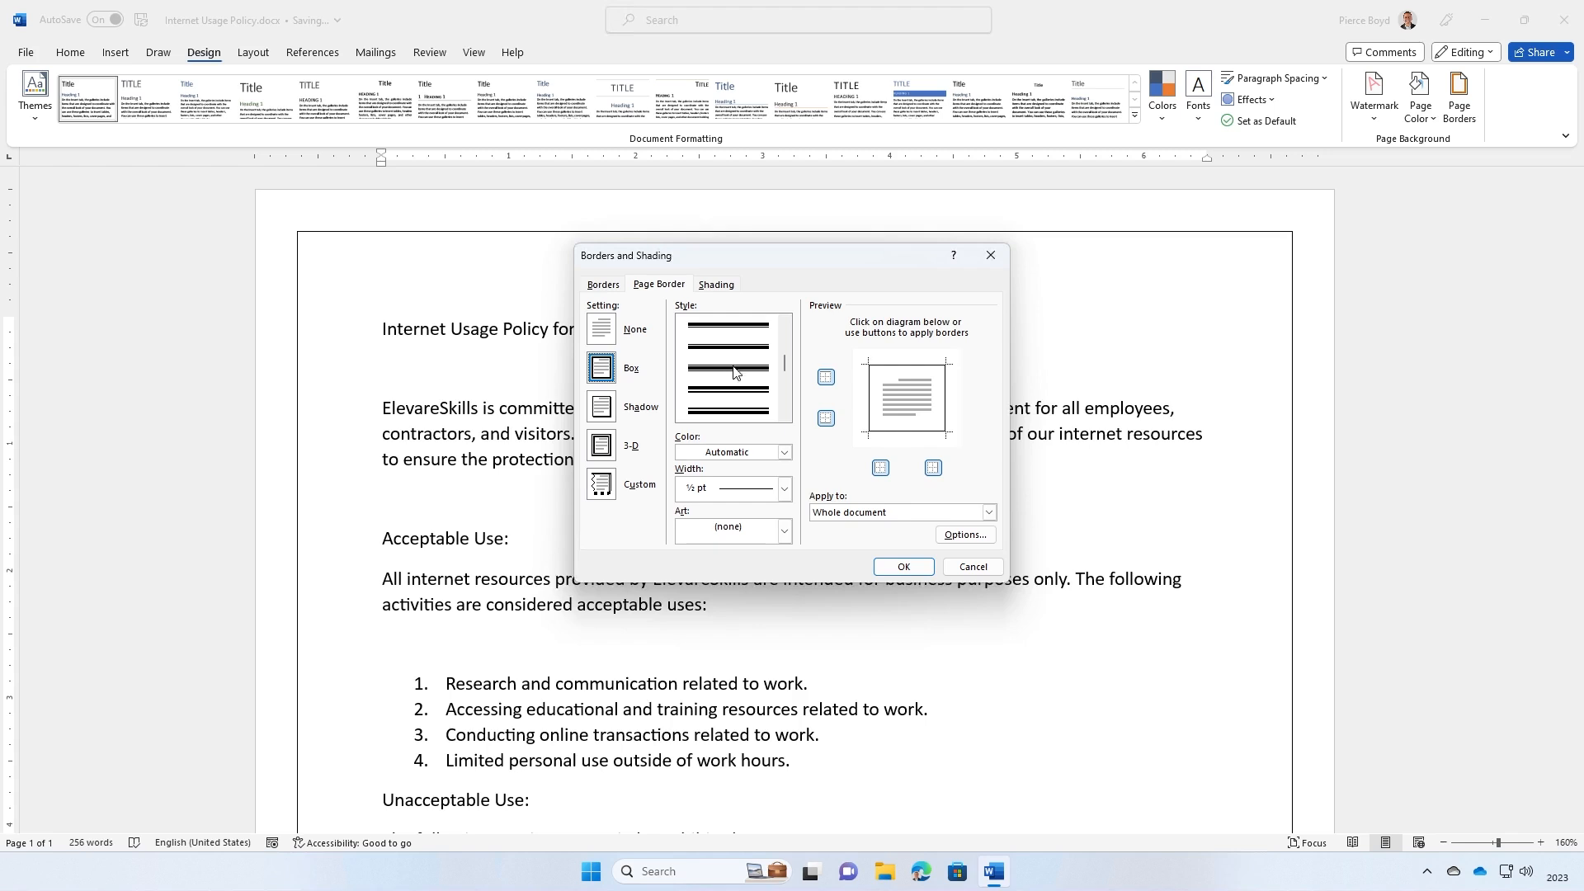
left_click(736, 375)
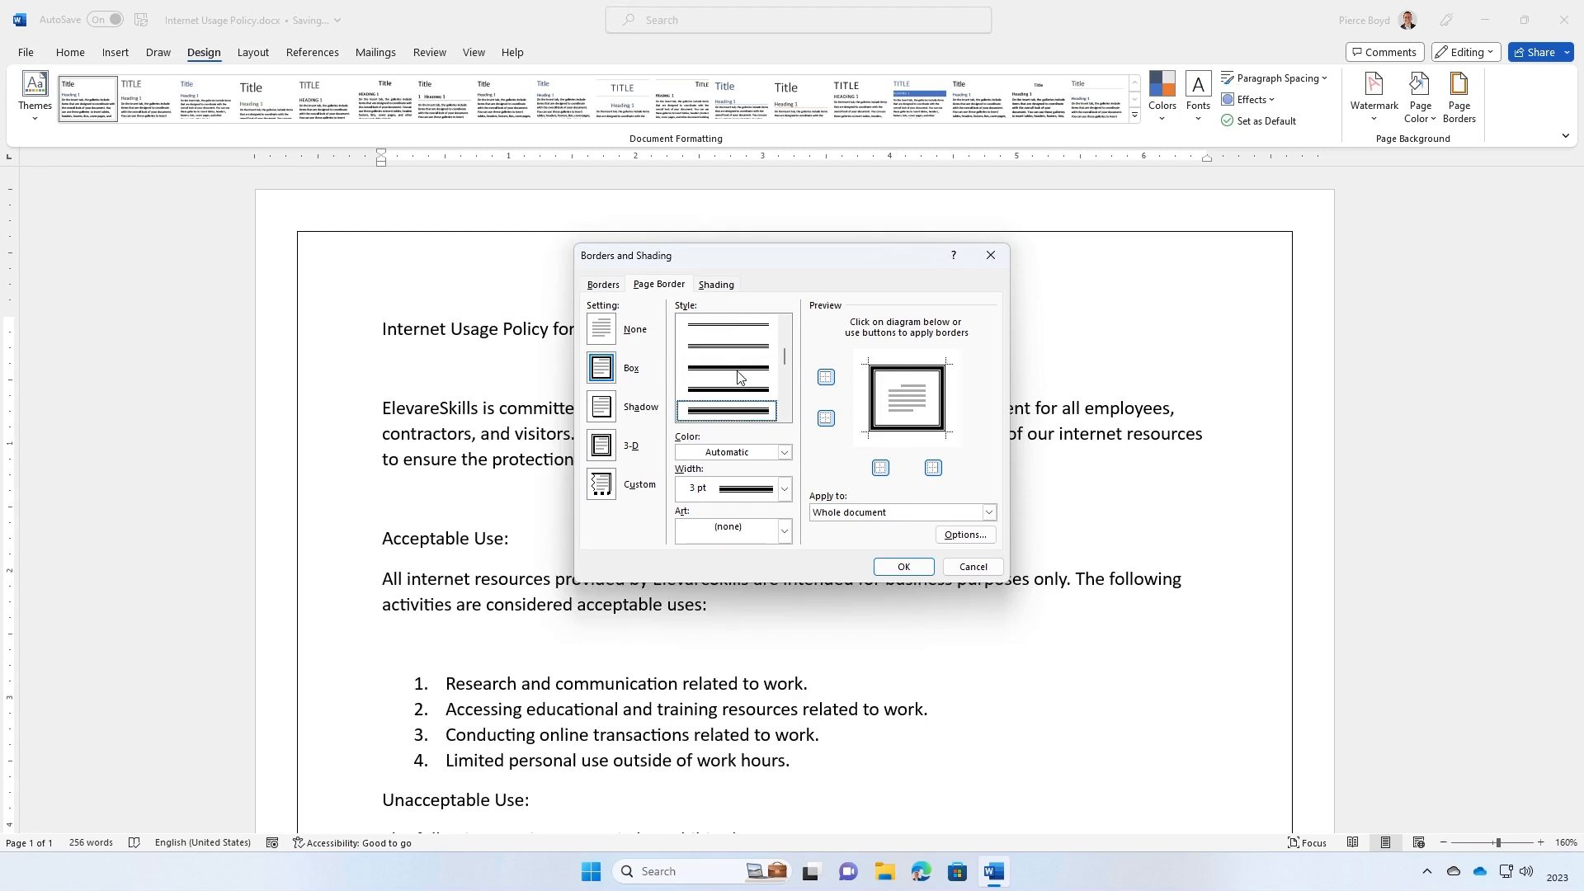
left_click(903, 567)
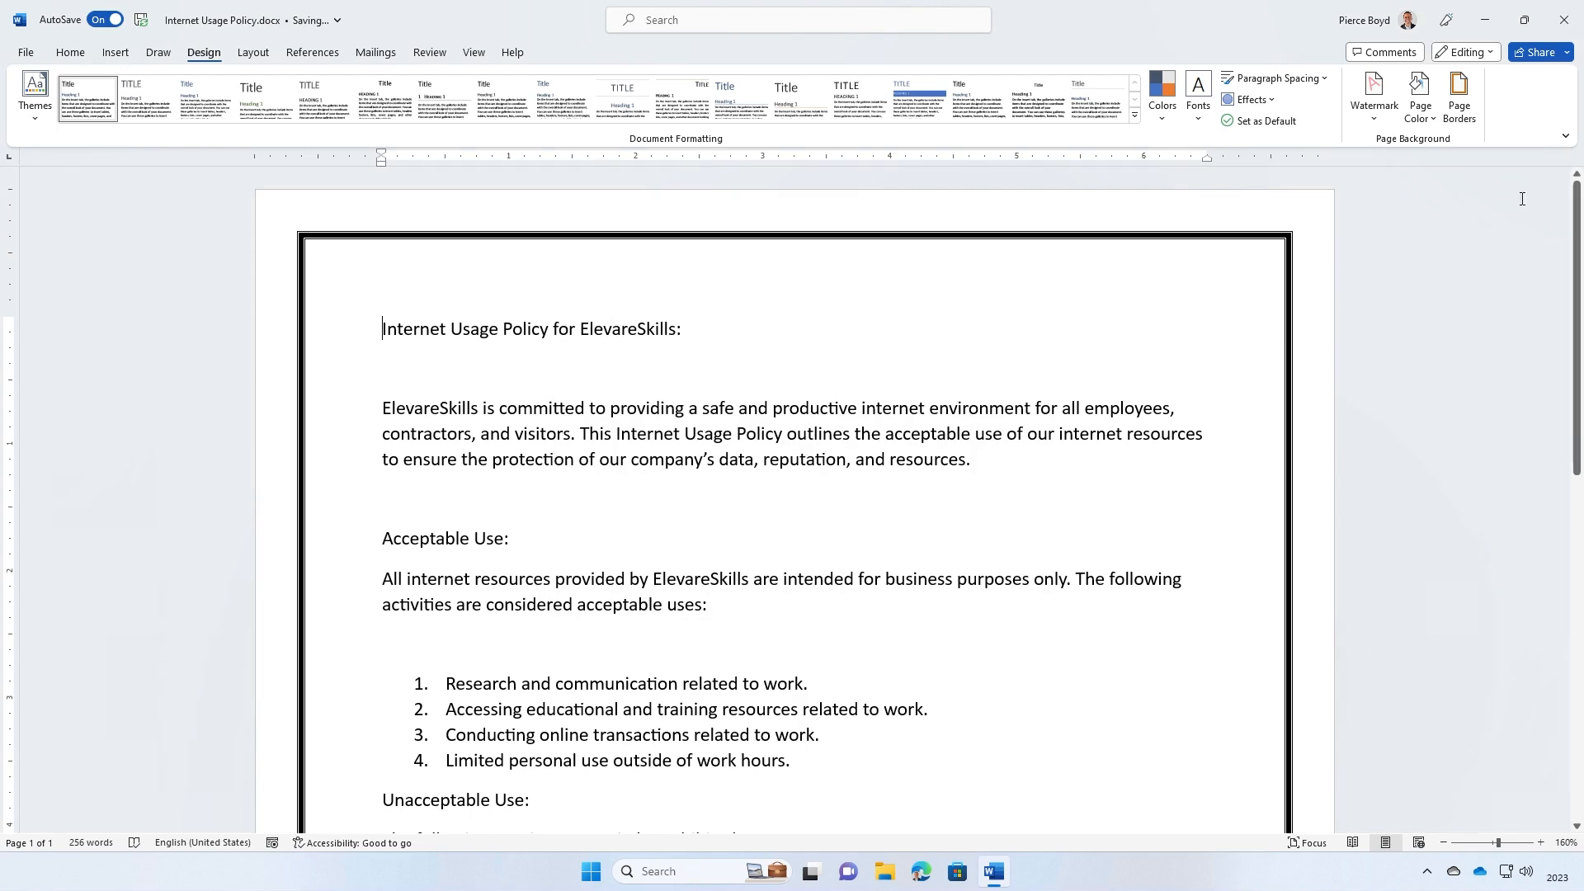
Change the page border's color to standard blue and look over the bordered page
left_click(1460, 98)
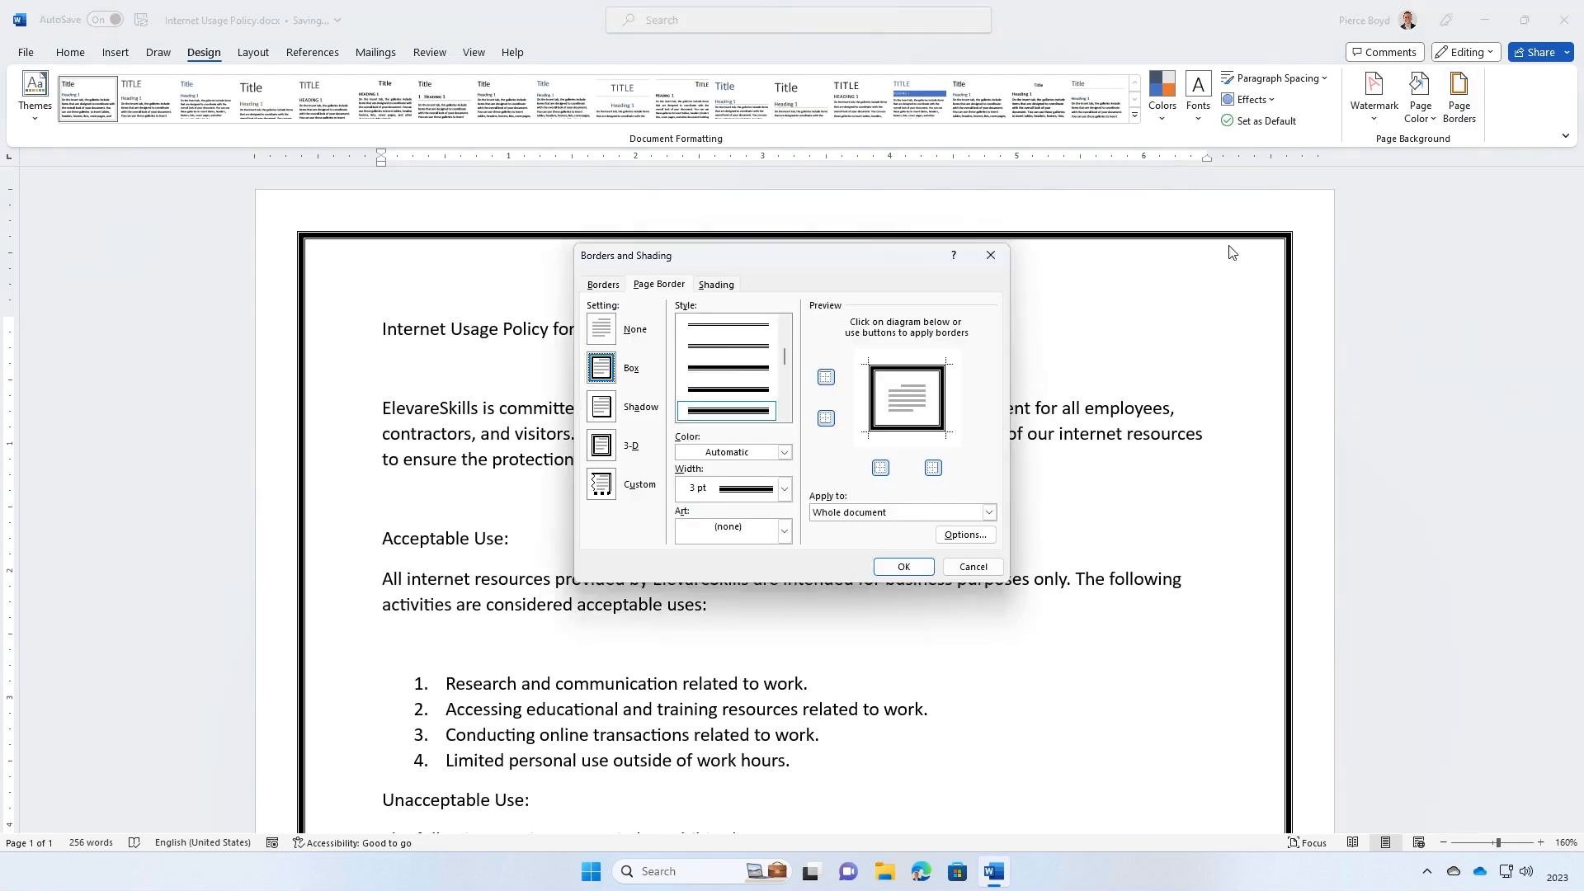
left_click(786, 456)
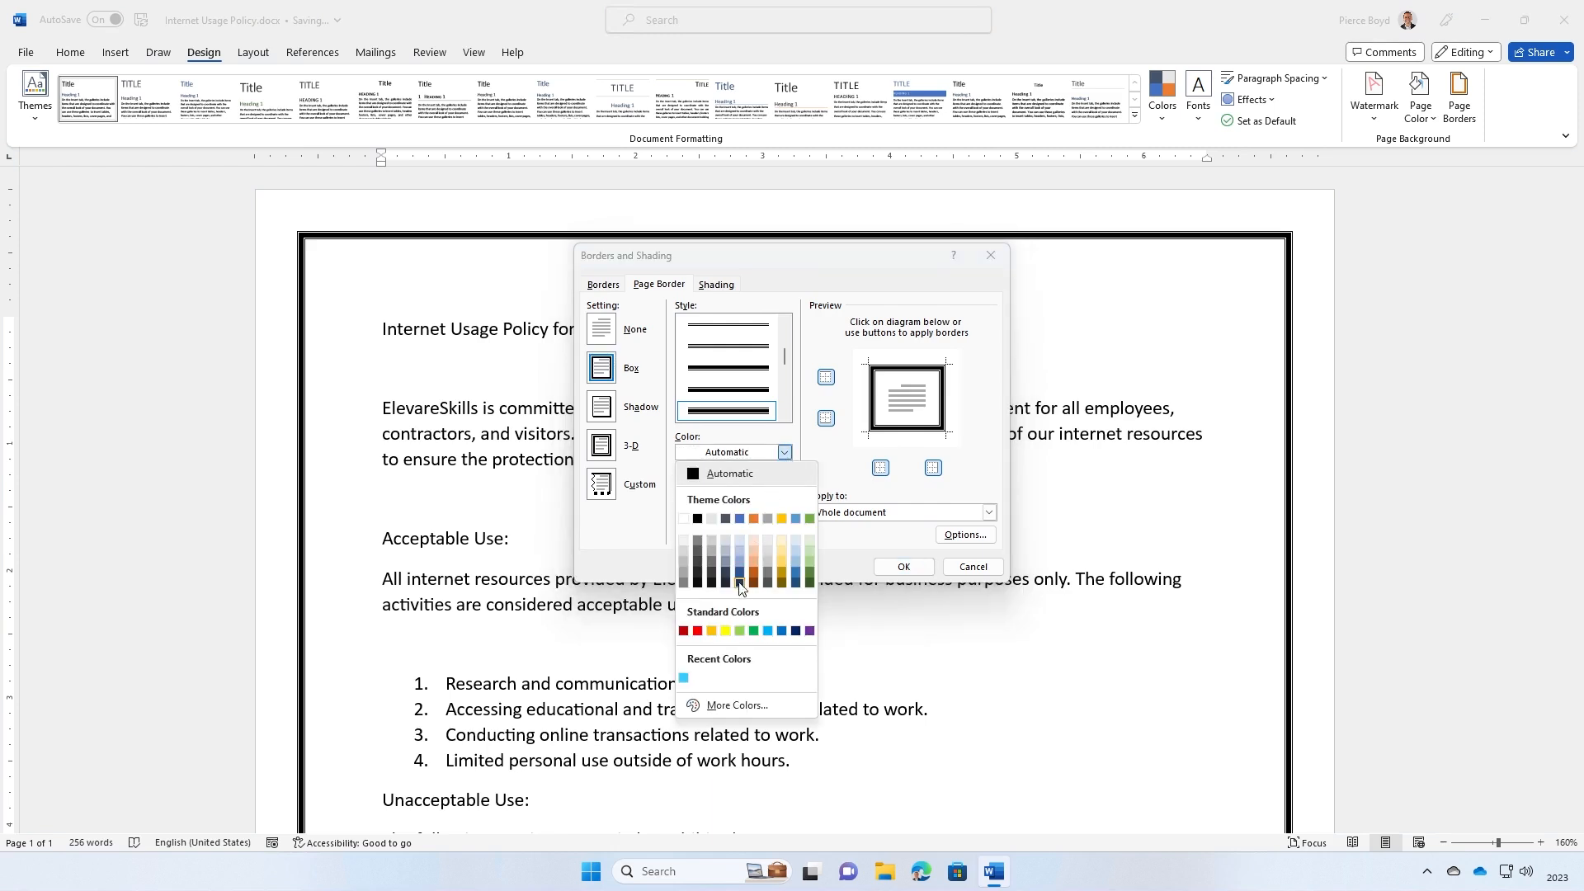
left_click(782, 632)
left_click(904, 567)
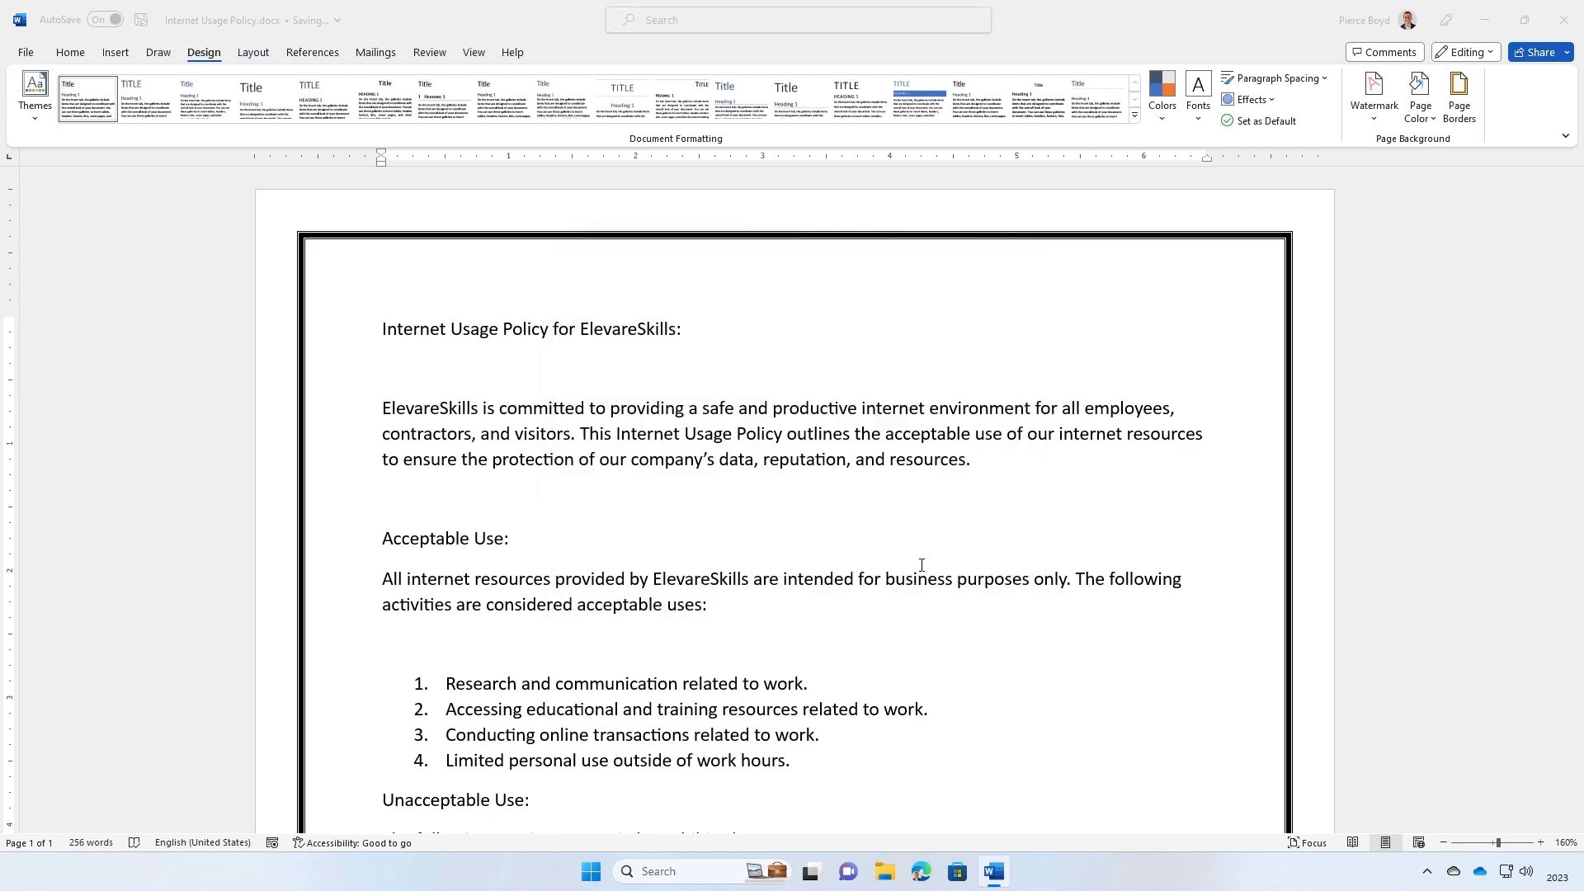
scroll(1166, 506, "down", 7)
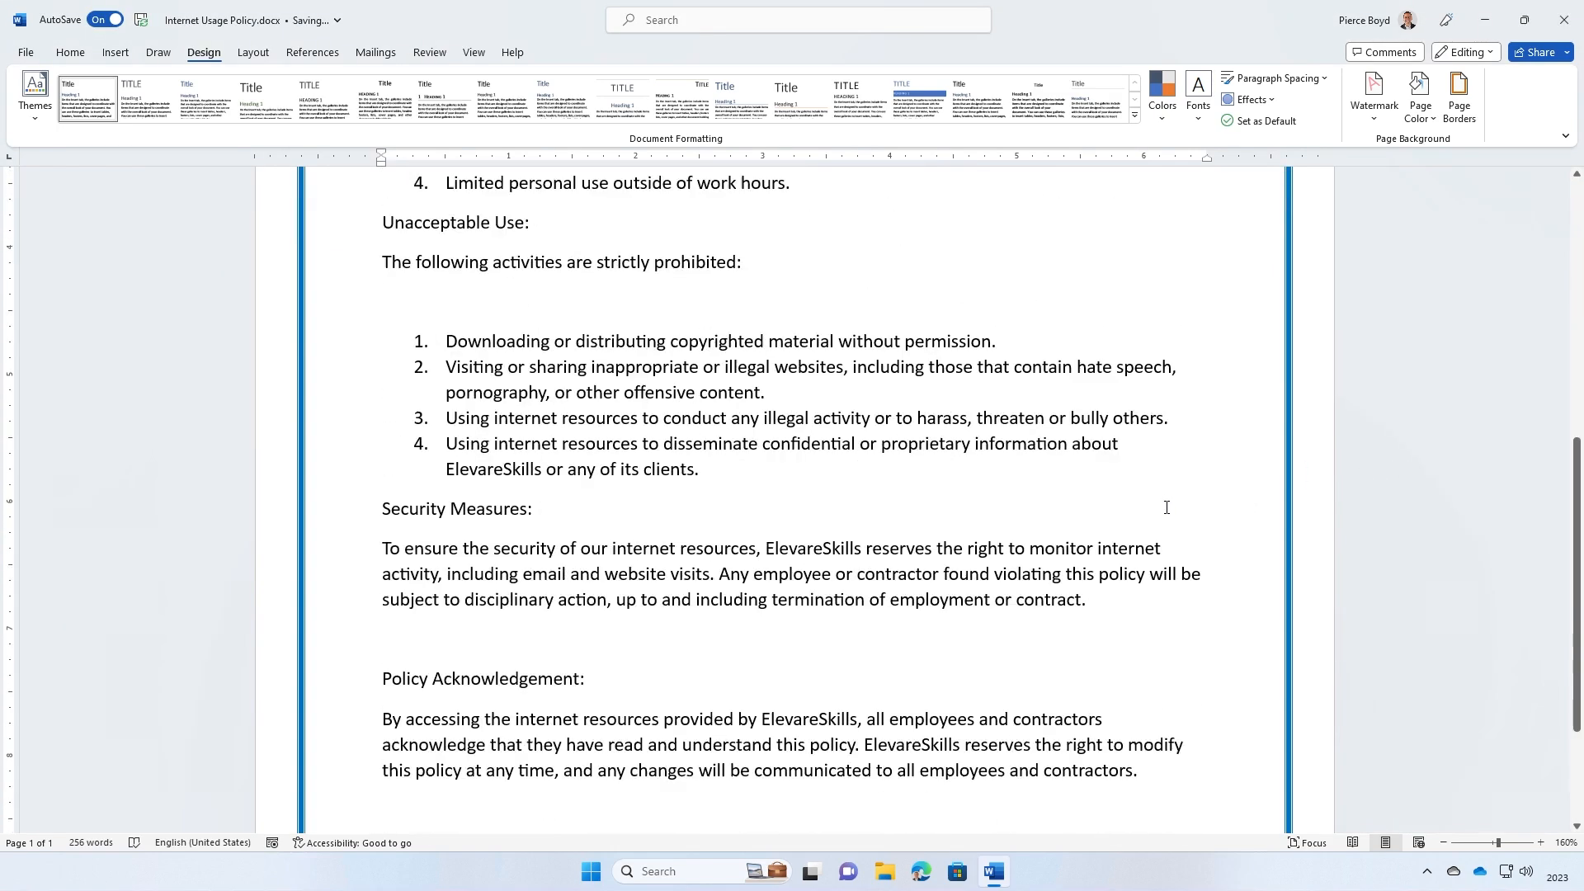
scroll(1365, 190, "up", 3)
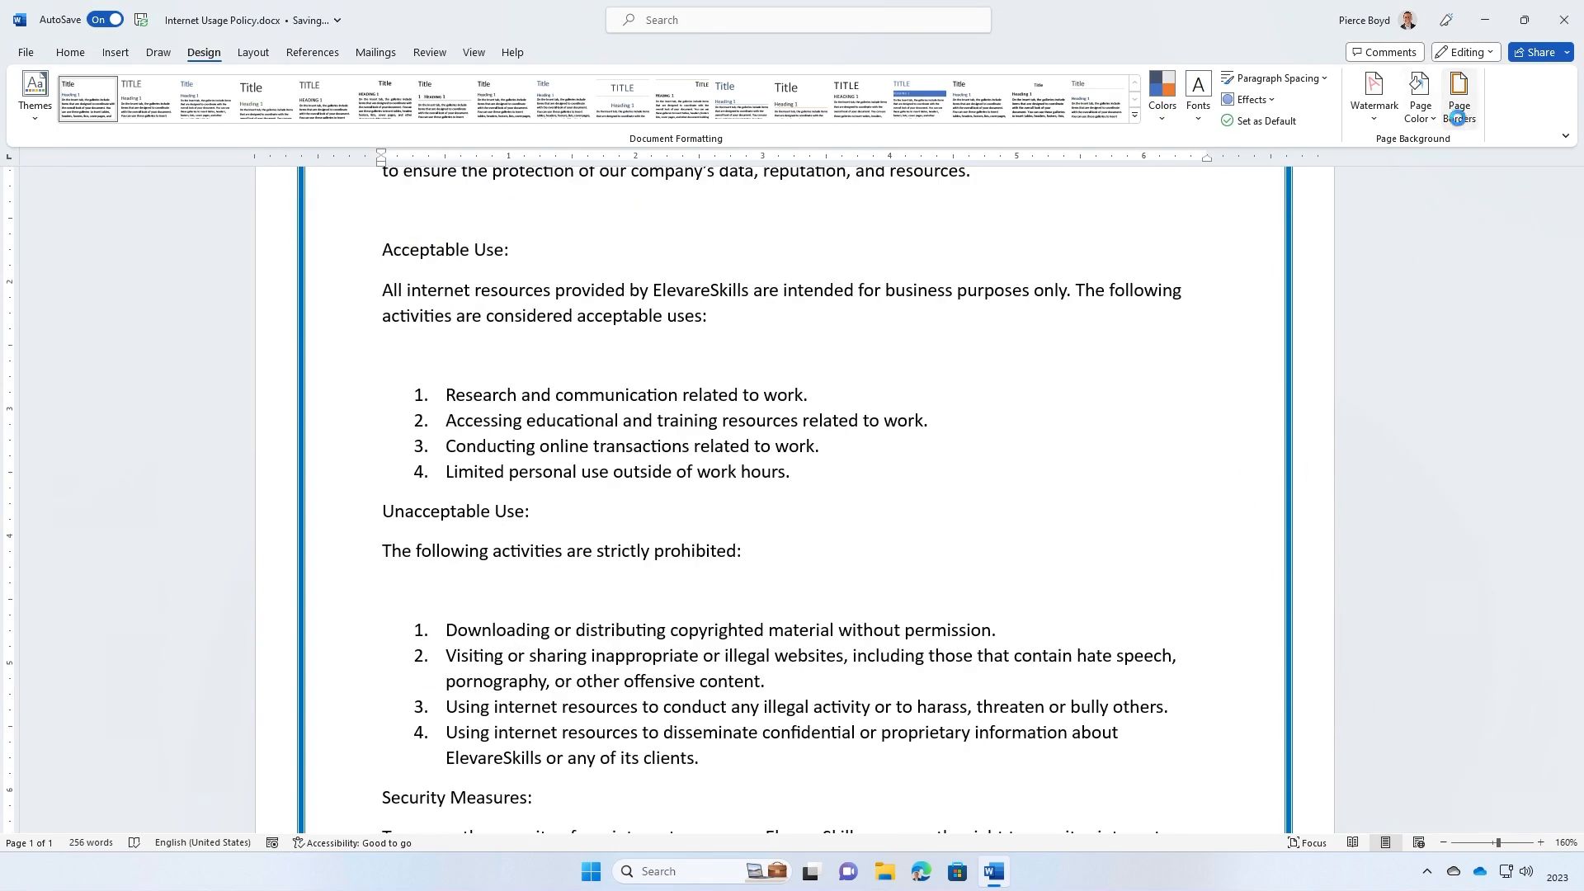
Set the page border's line width to 1 ½ pt
left_click(1459, 97)
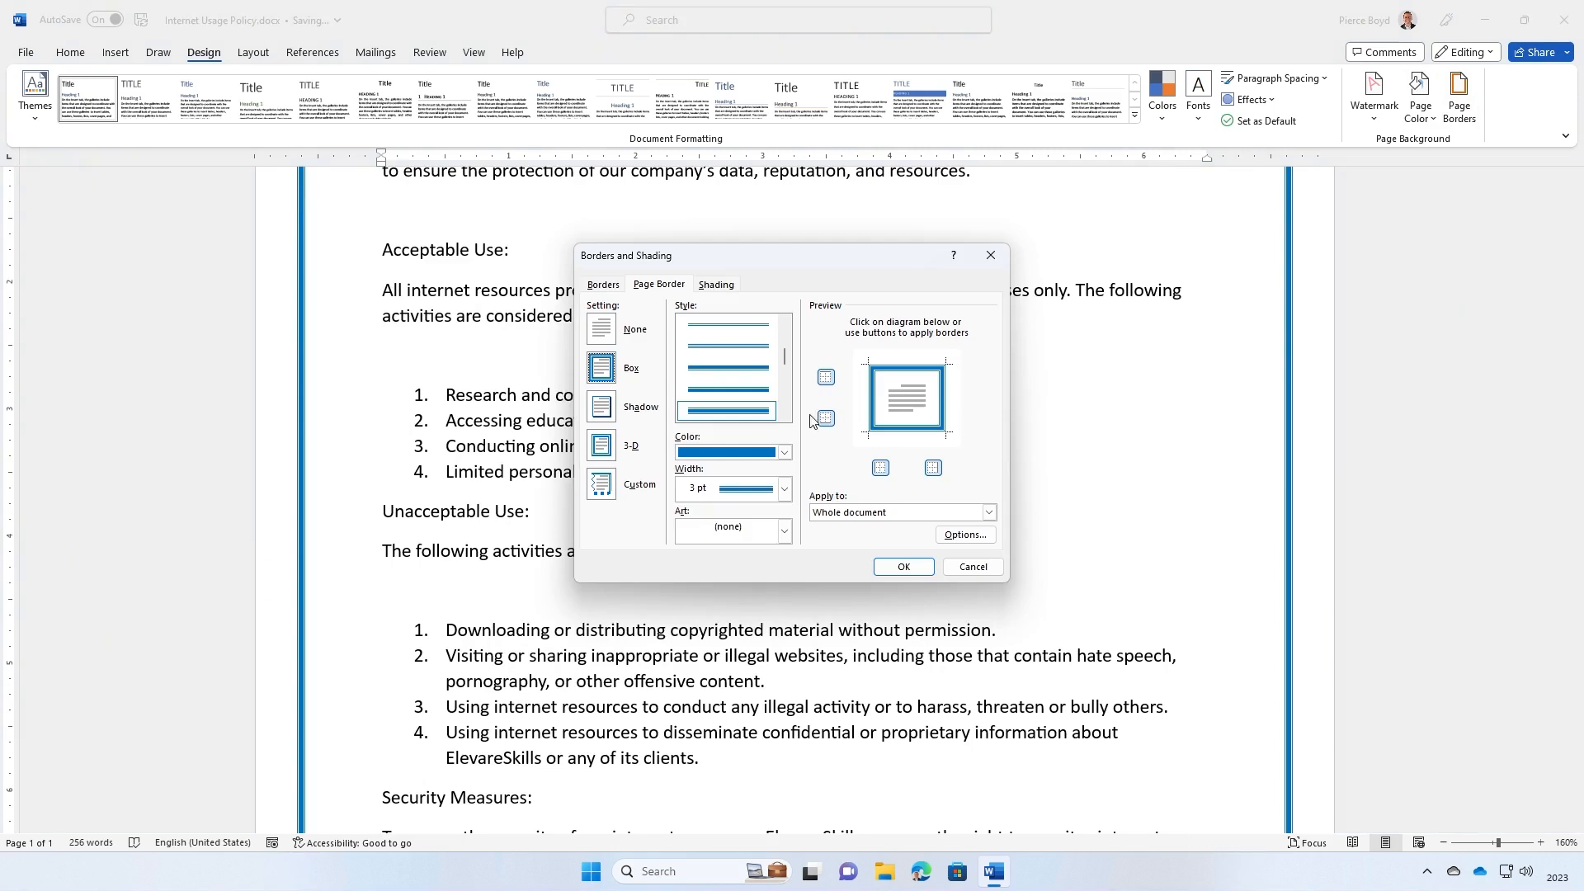
left_click(784, 488)
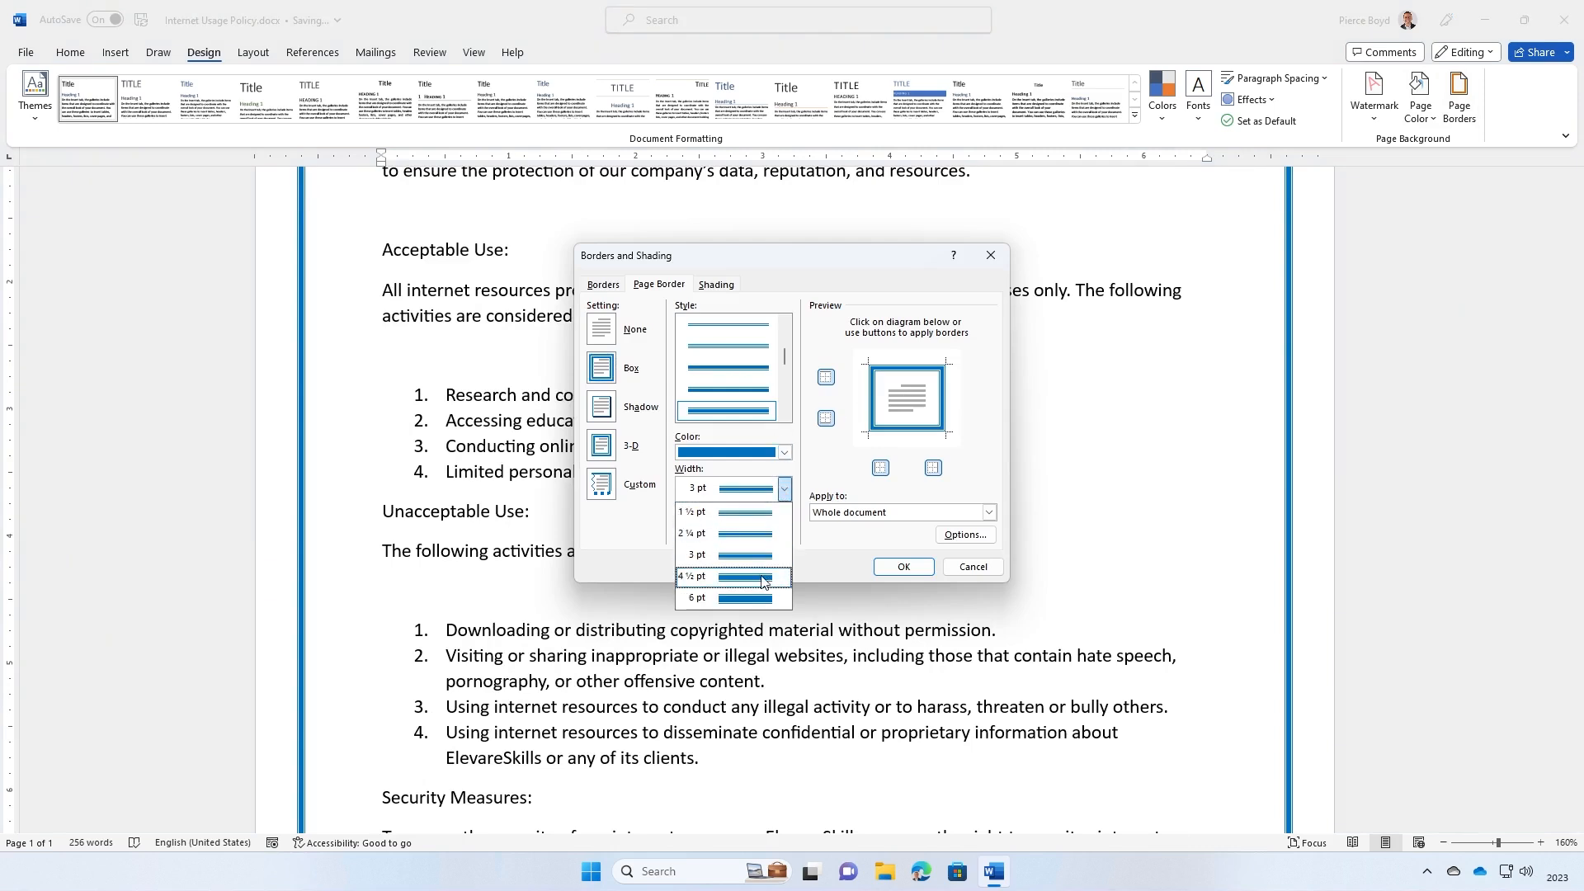
left_click(757, 514)
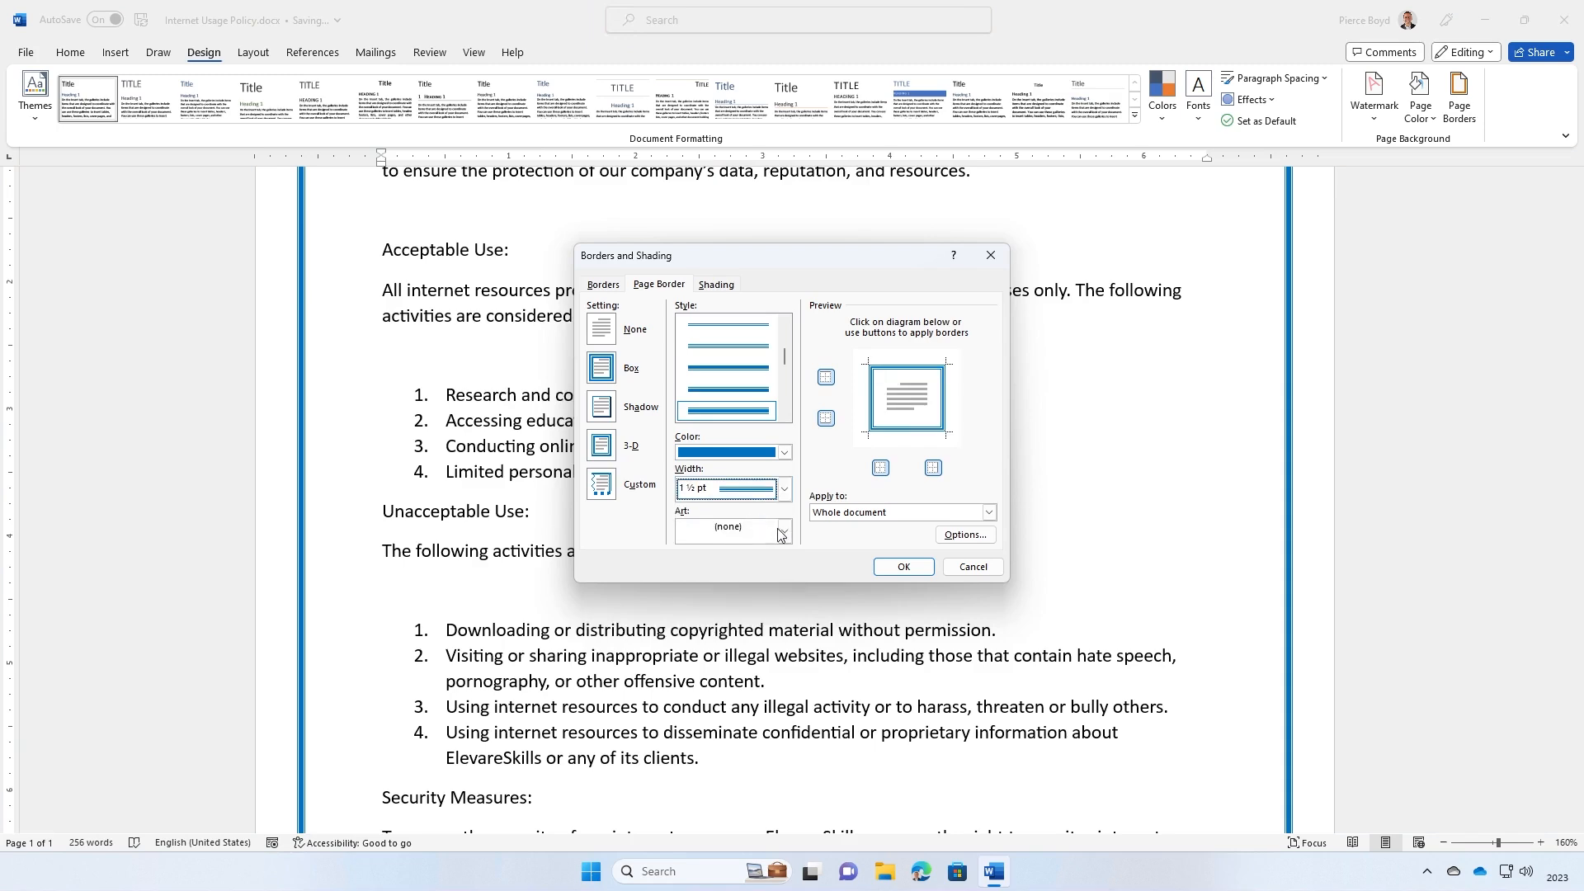
left_click(903, 567)
scroll(1270, 470, "up", 5)
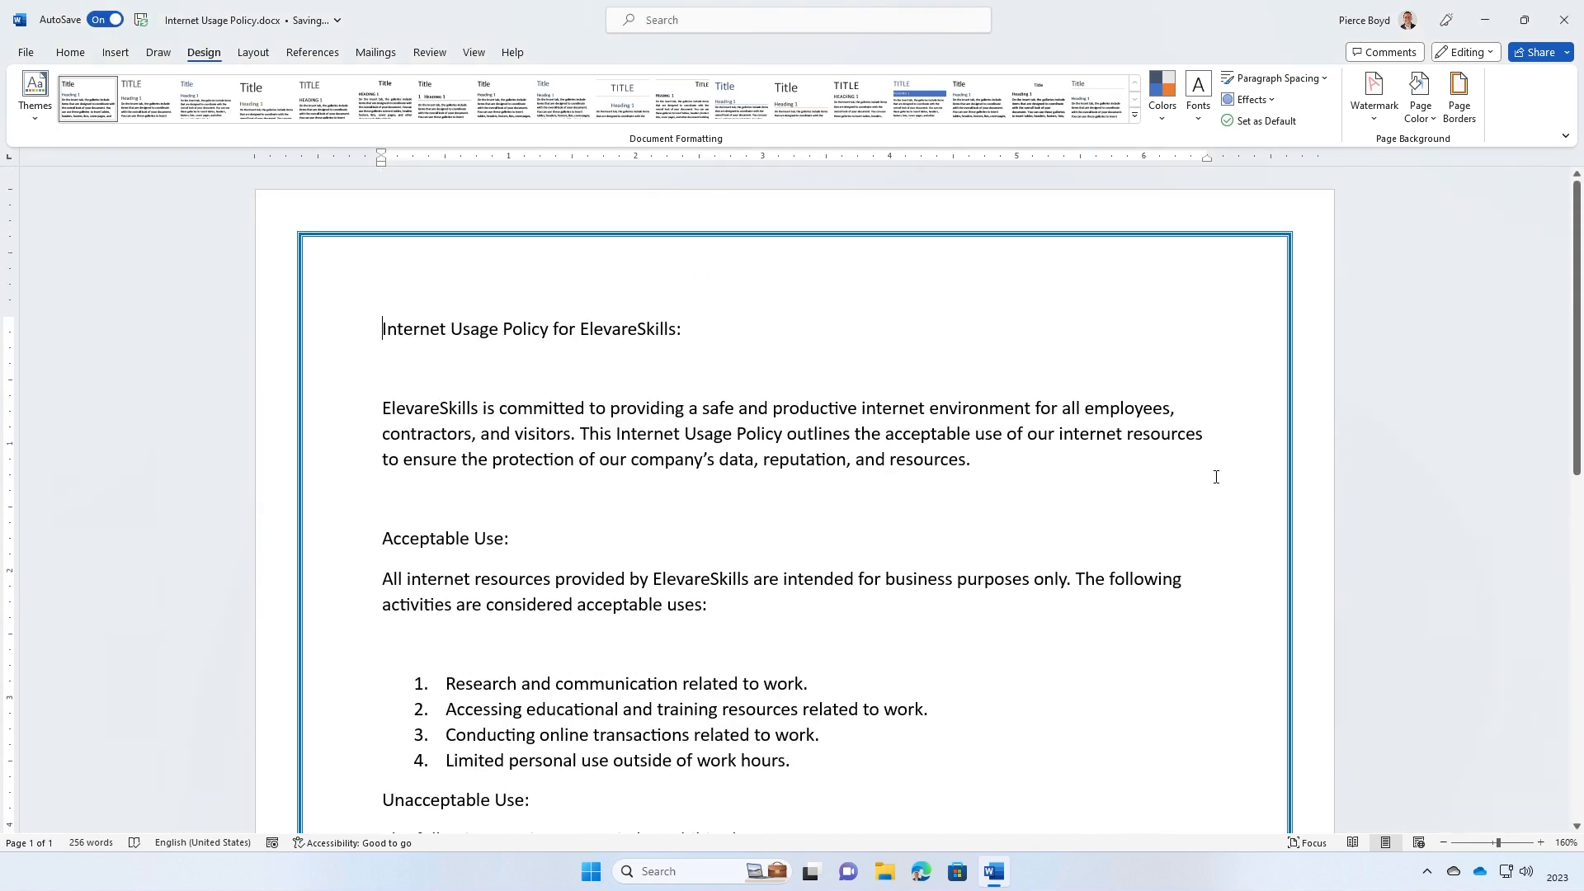
Remove the page border from the whole document by choosing the None setting
left_click(1459, 95)
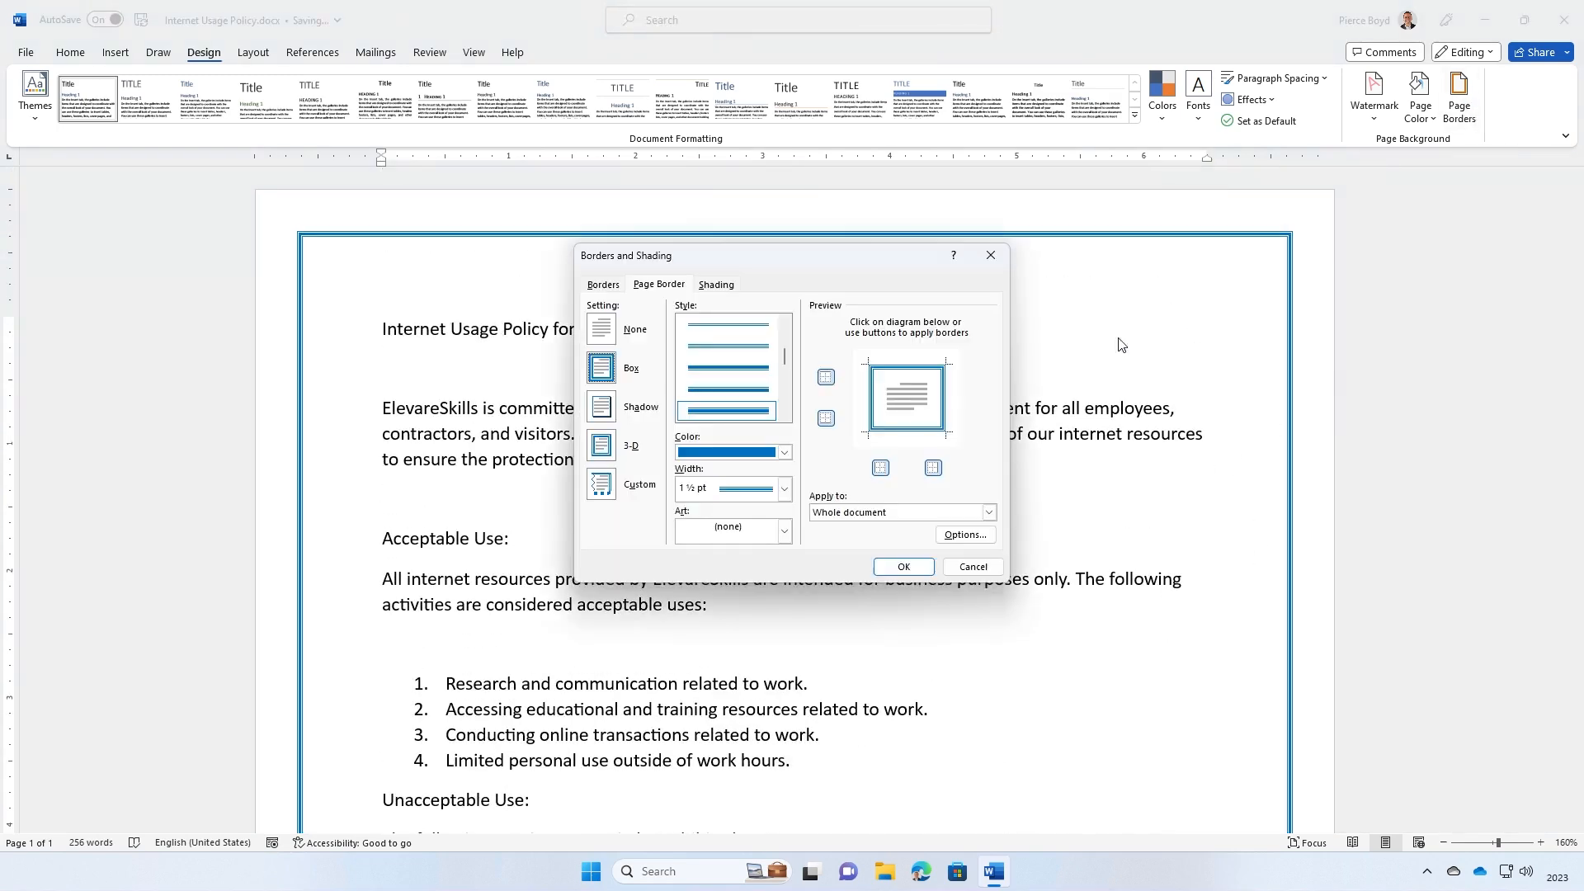
left_click(601, 329)
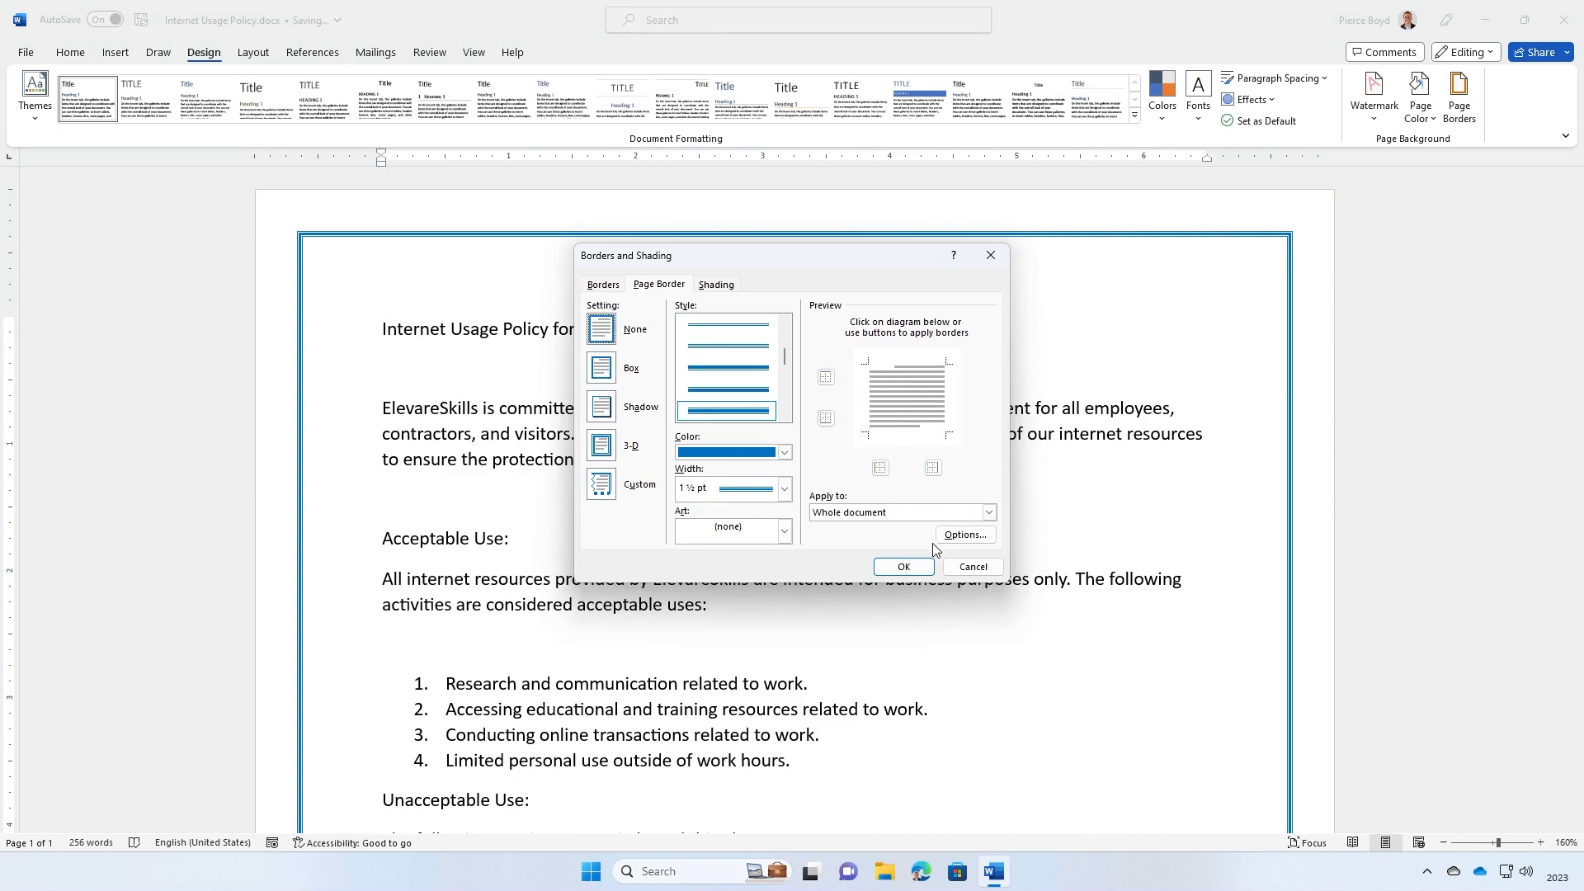
left_click(905, 566)
Add a Shadow page border in standard light blue to the whole document and look over the page
left_click(1459, 94)
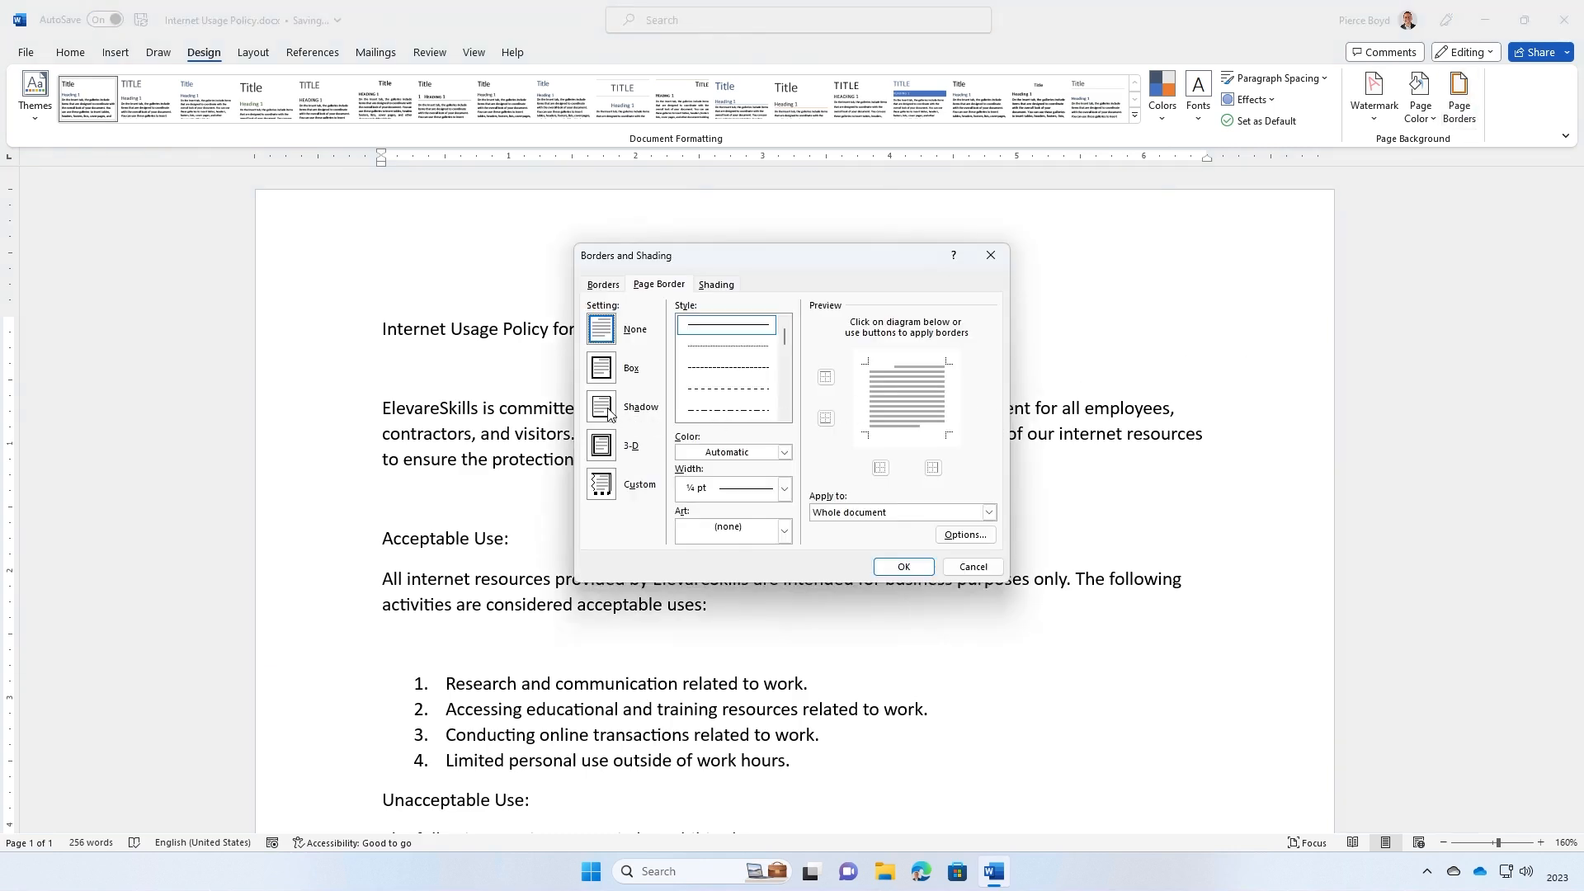
left_click(601, 406)
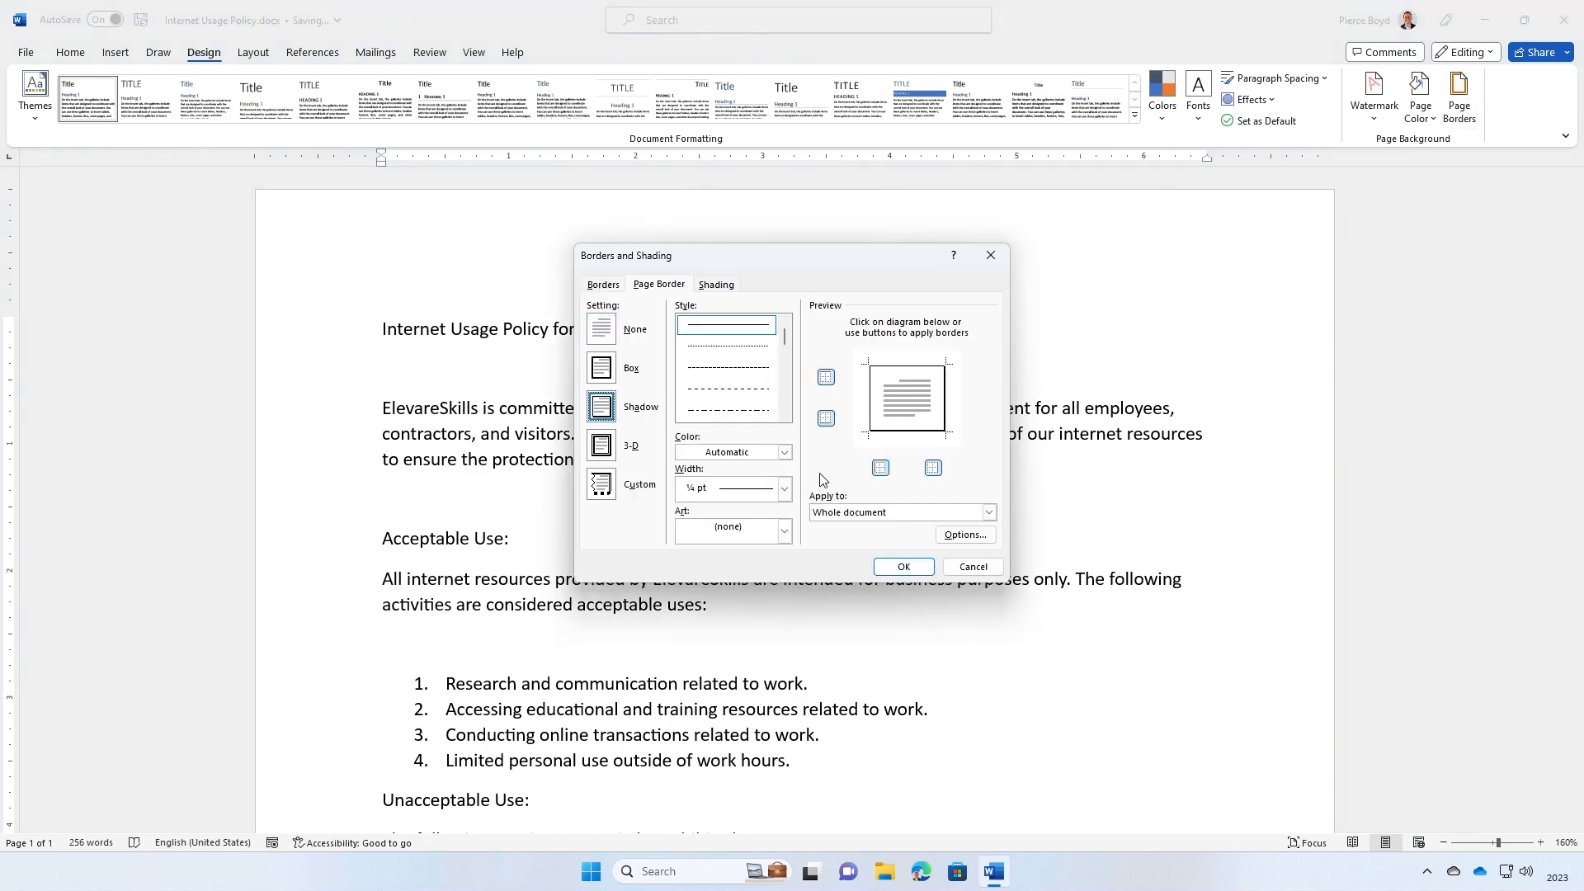
left_click(785, 452)
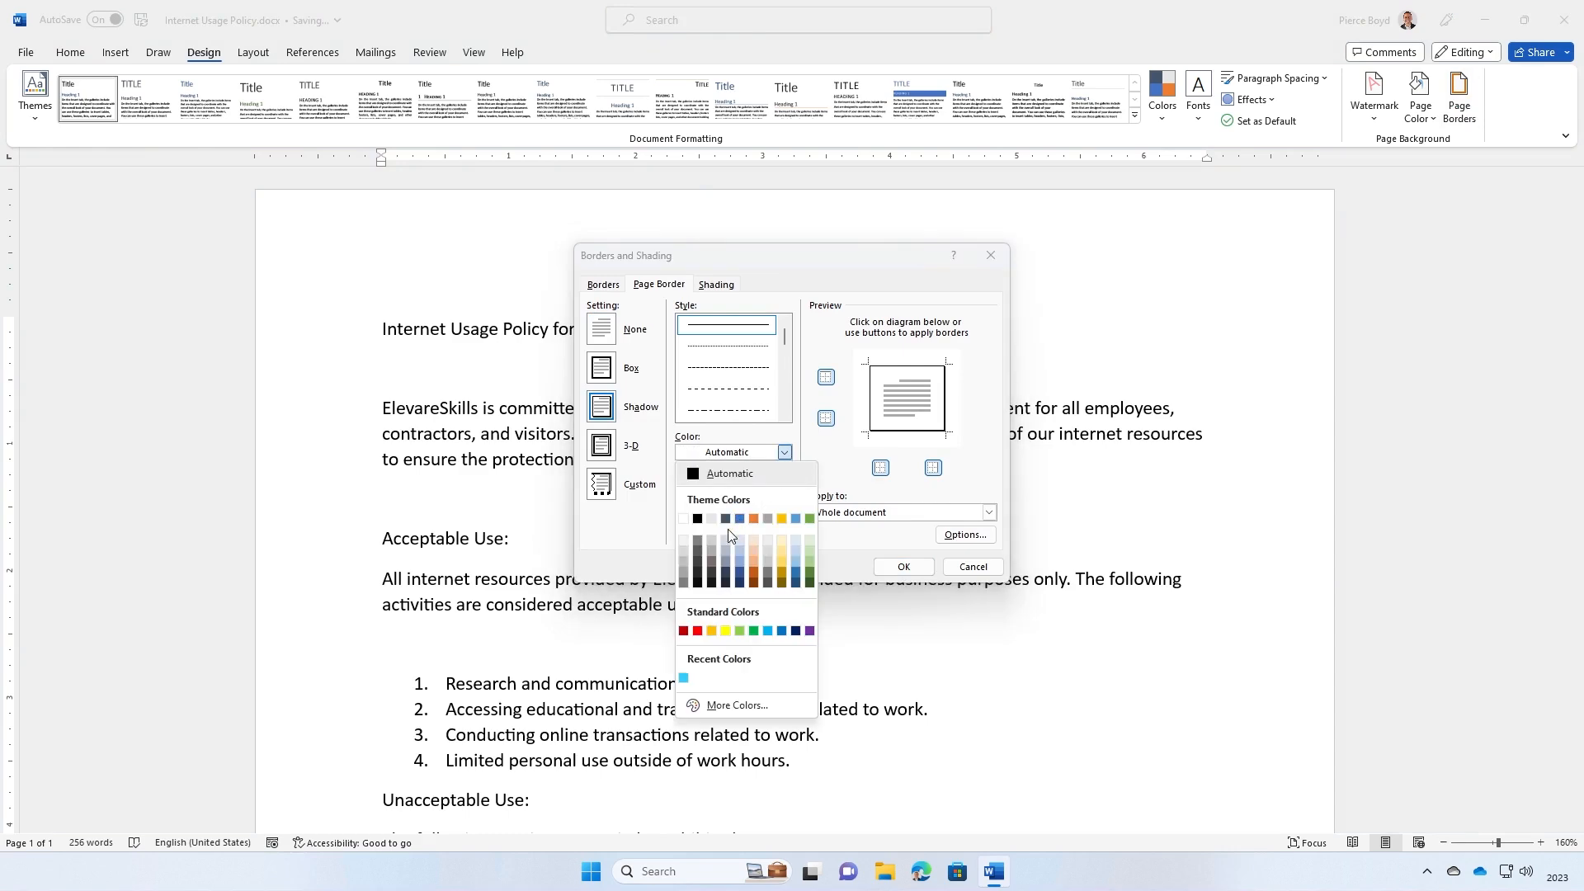
left_click(767, 631)
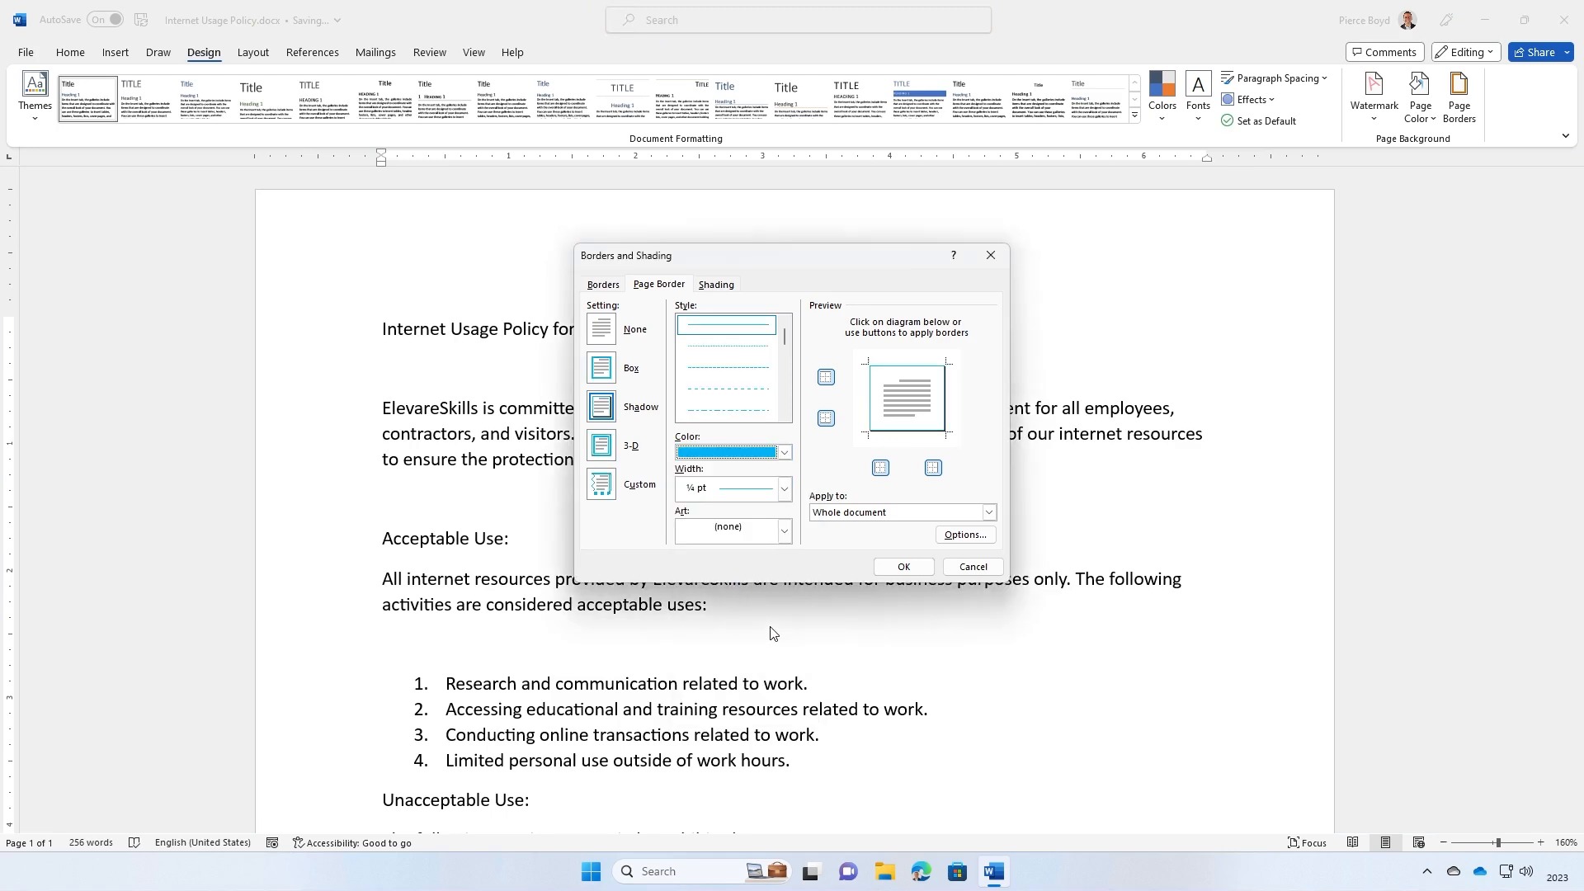
left_click(904, 567)
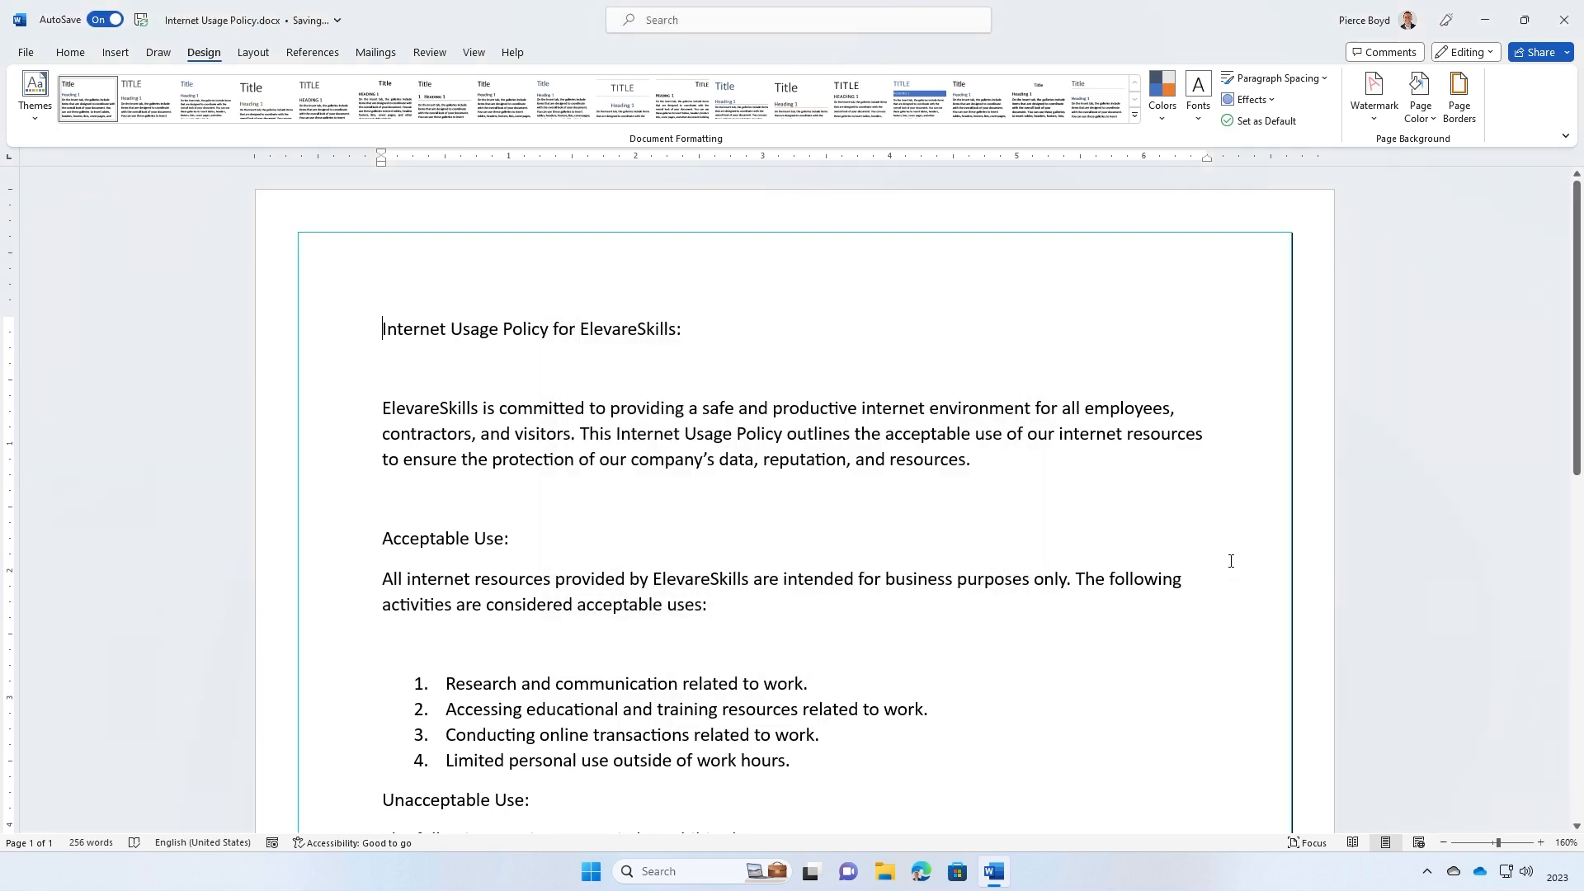
scroll(1230, 561, "down", 10)
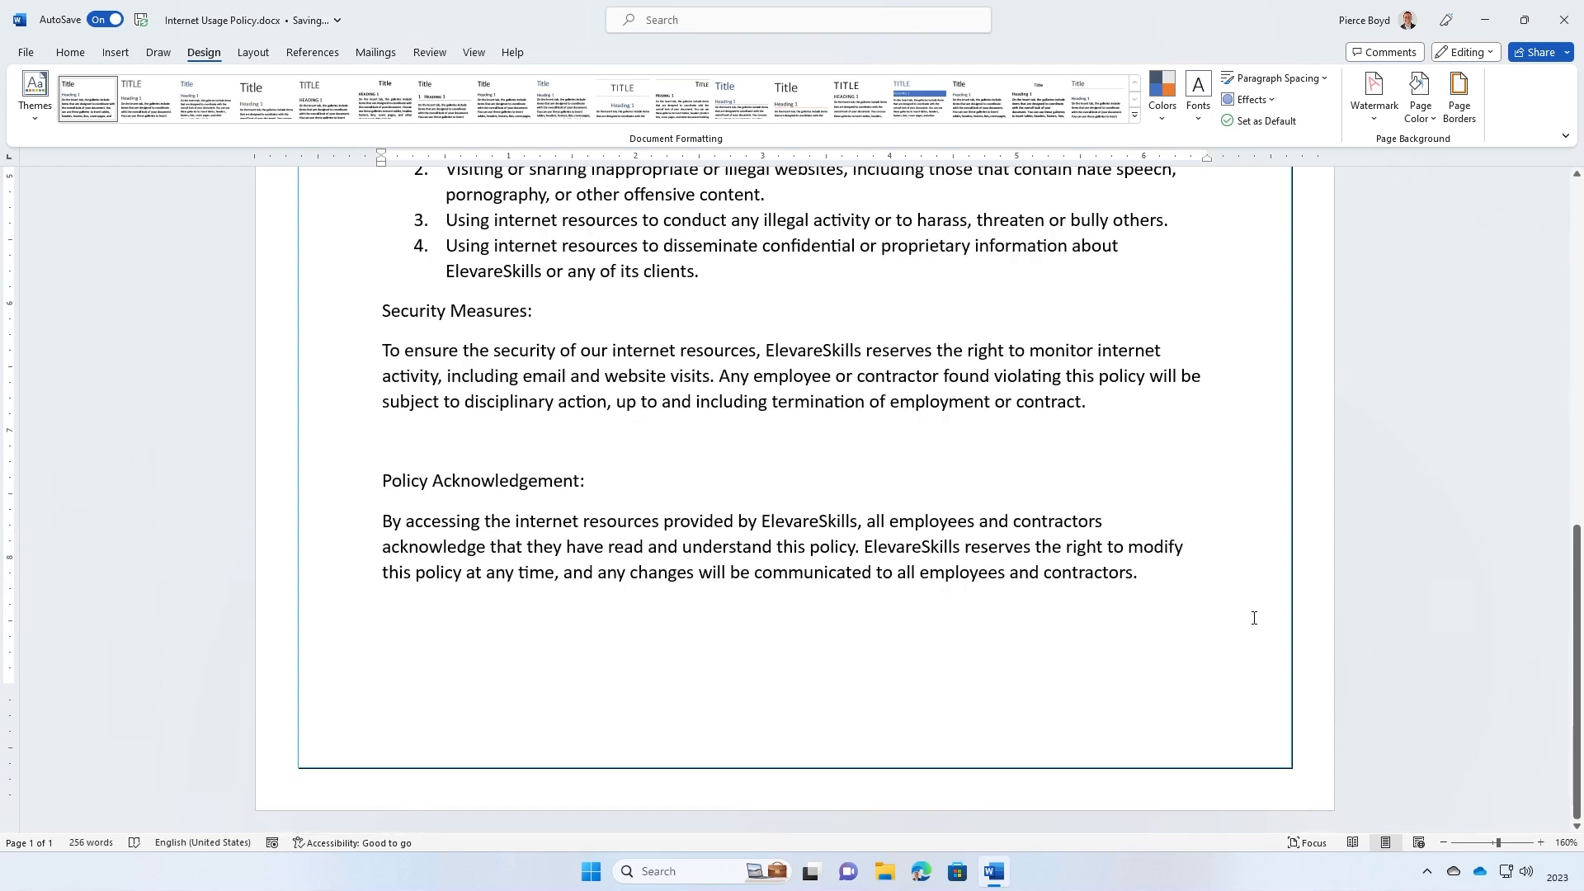
scroll(1285, 421, "up", 7)
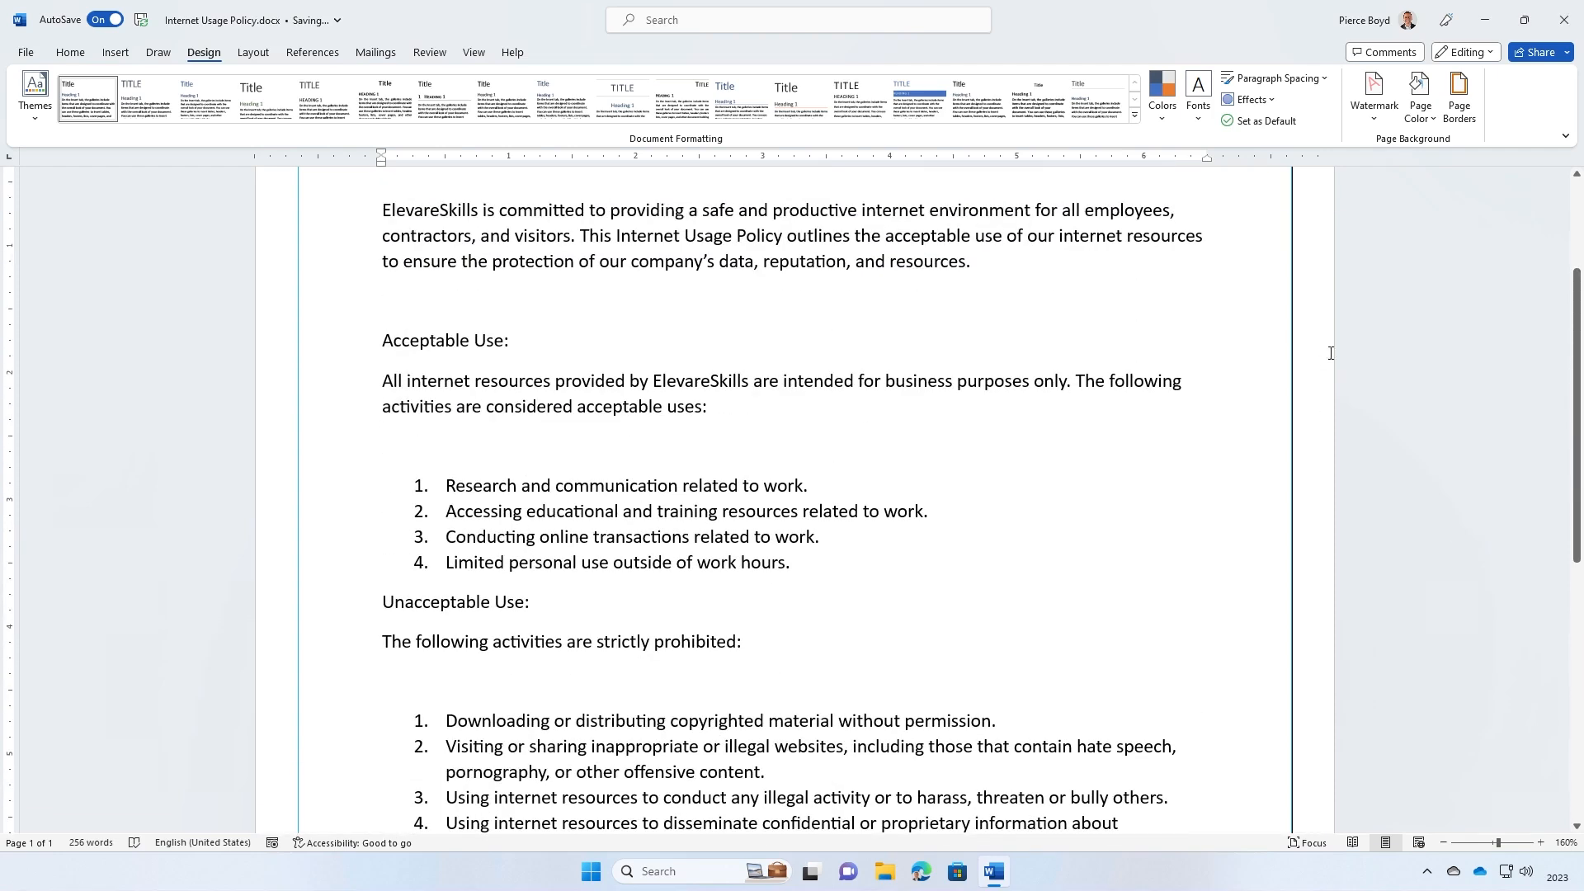
Set the light blue Shadow page border's line width to 3 pt and review it along the page
left_click(1461, 107)
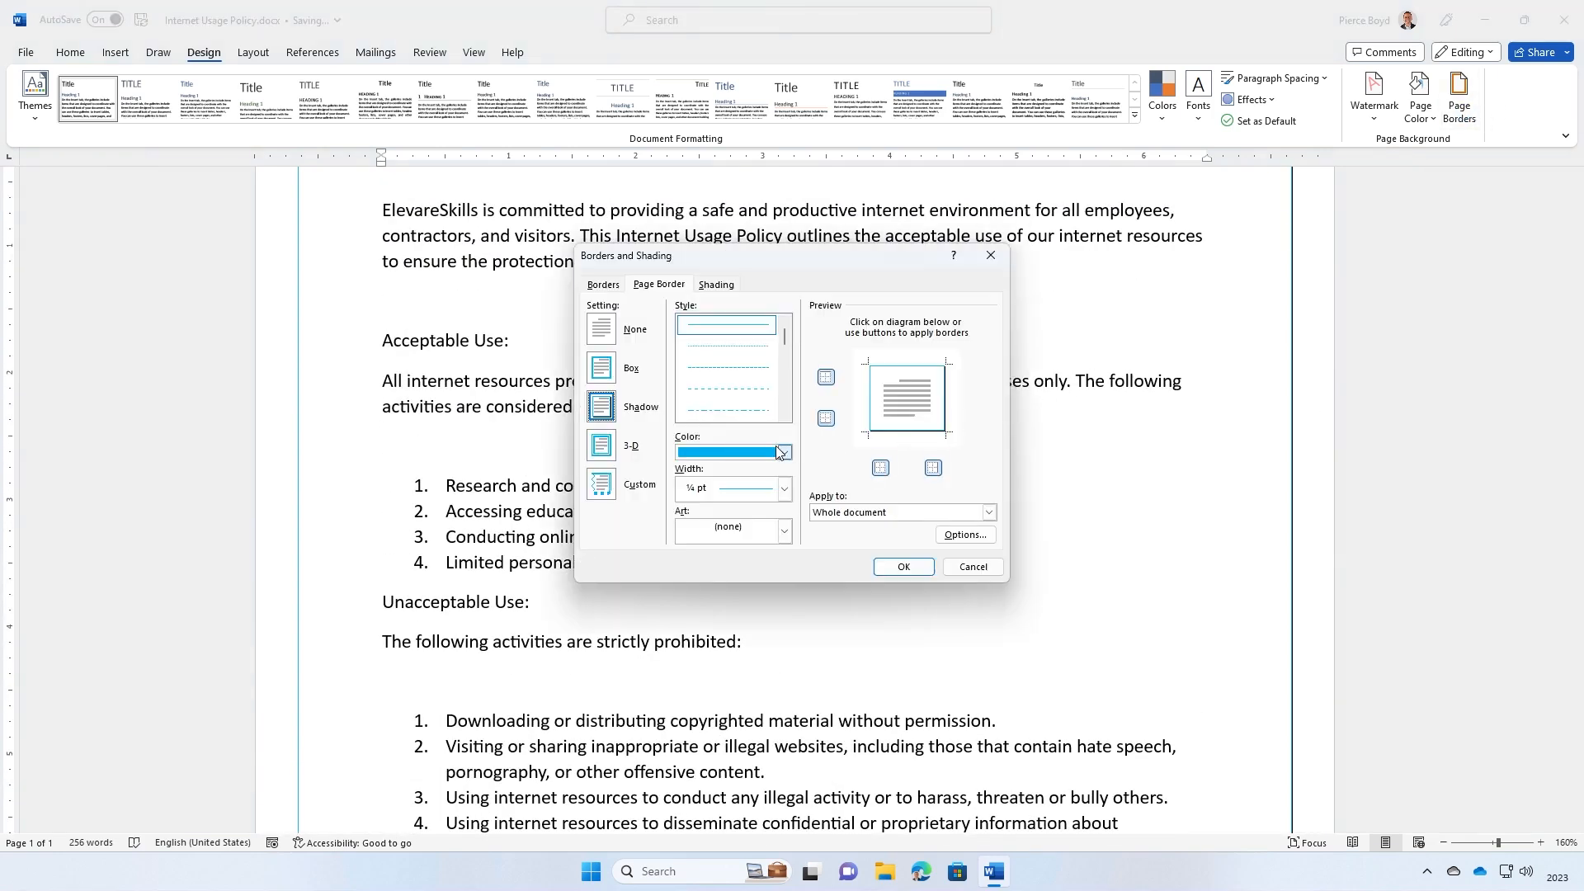
left_click(783, 490)
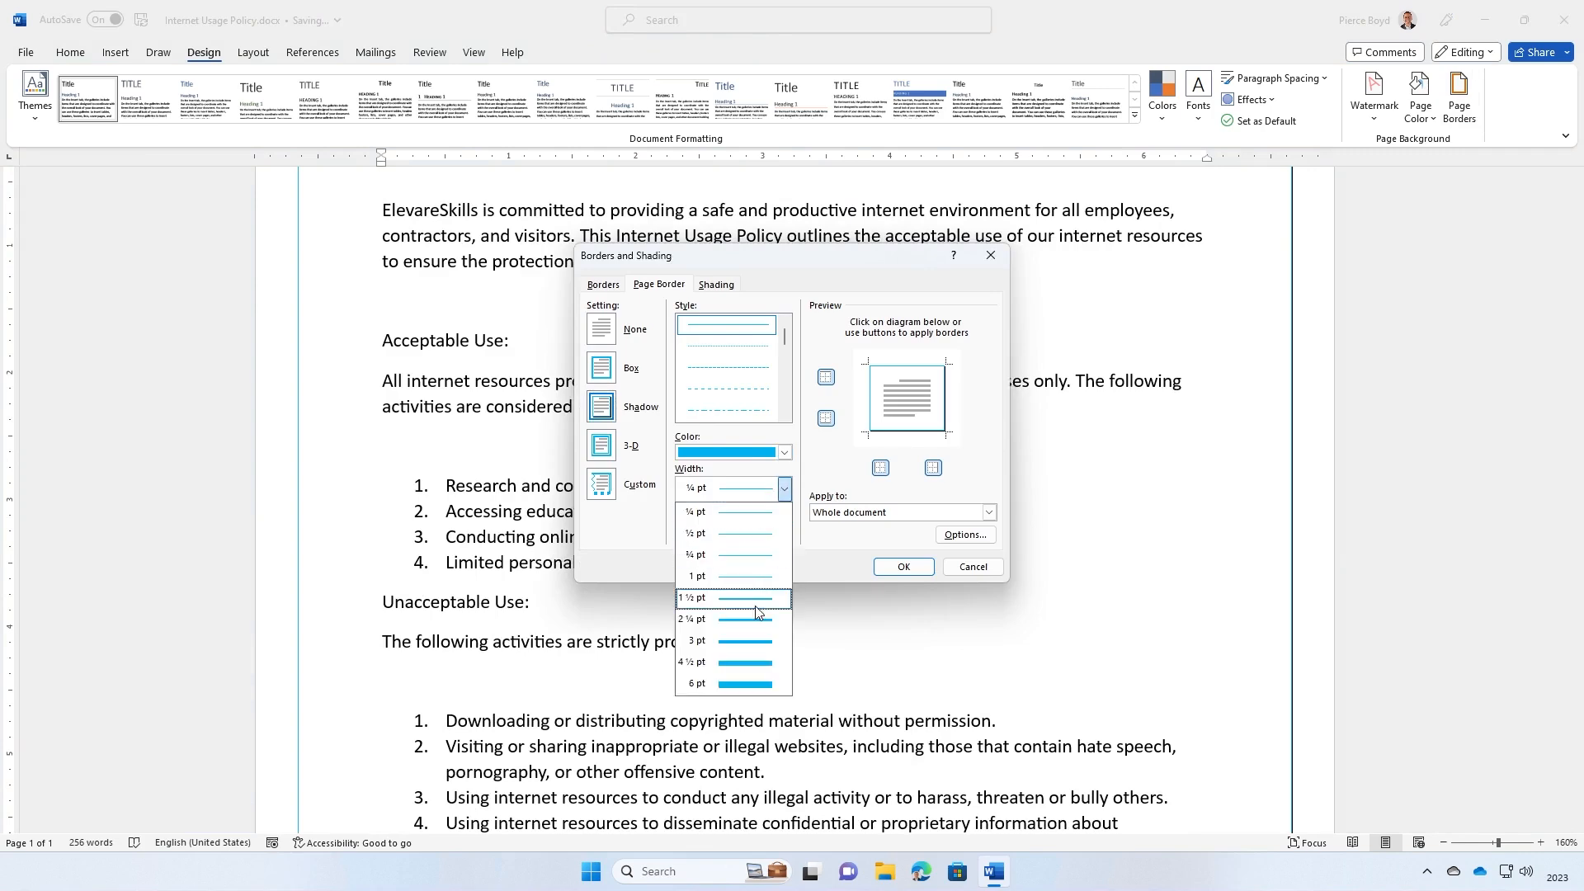
left_click(754, 647)
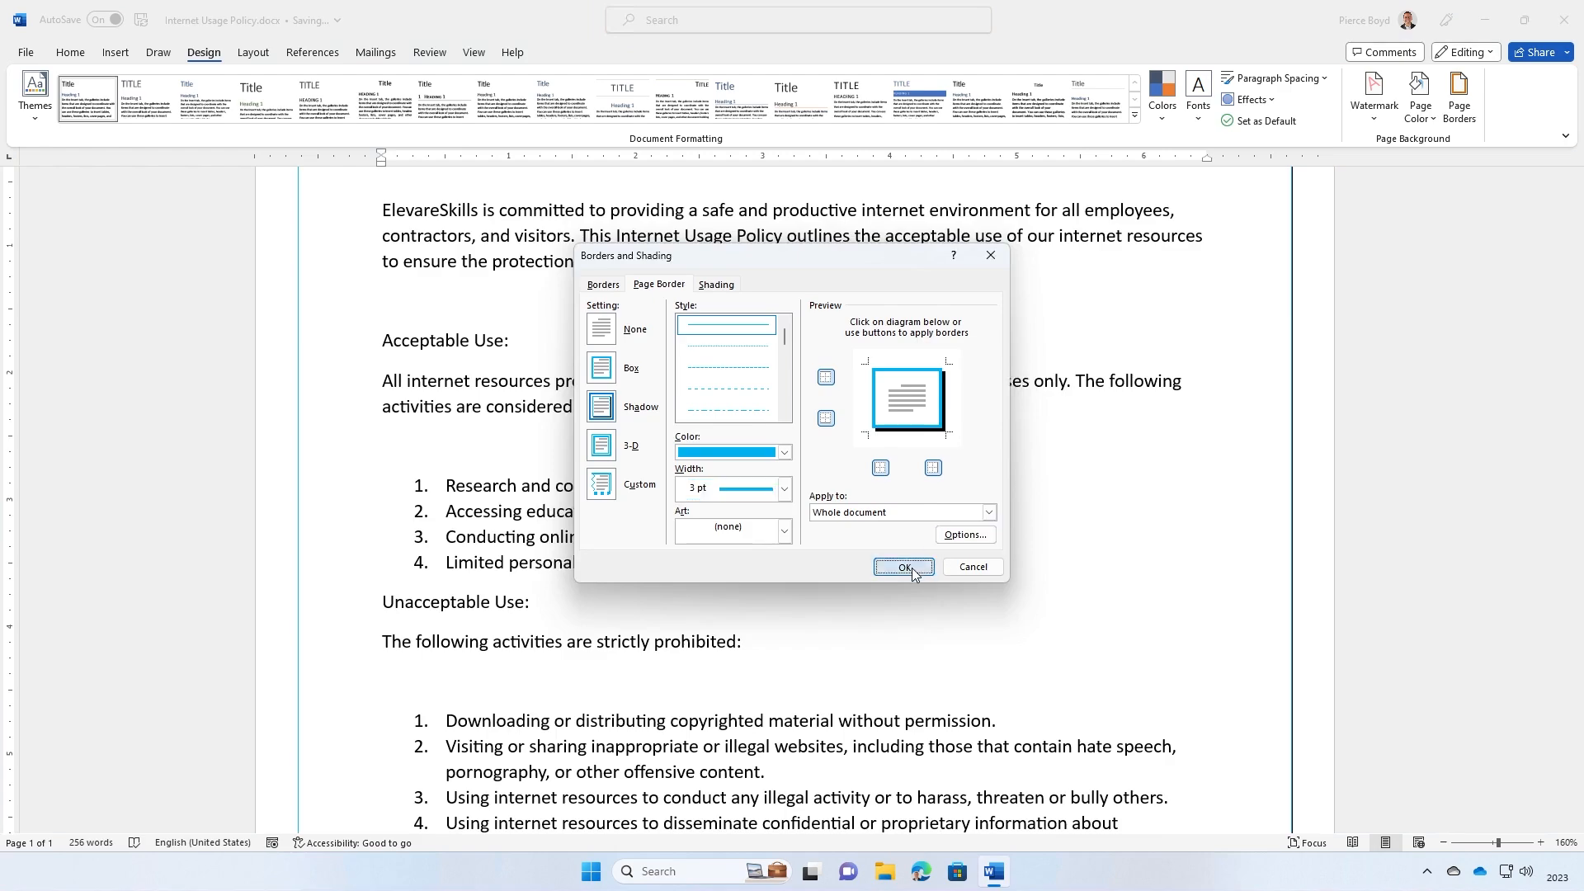
left_click(903, 566)
scroll(1221, 528, "down", 10)
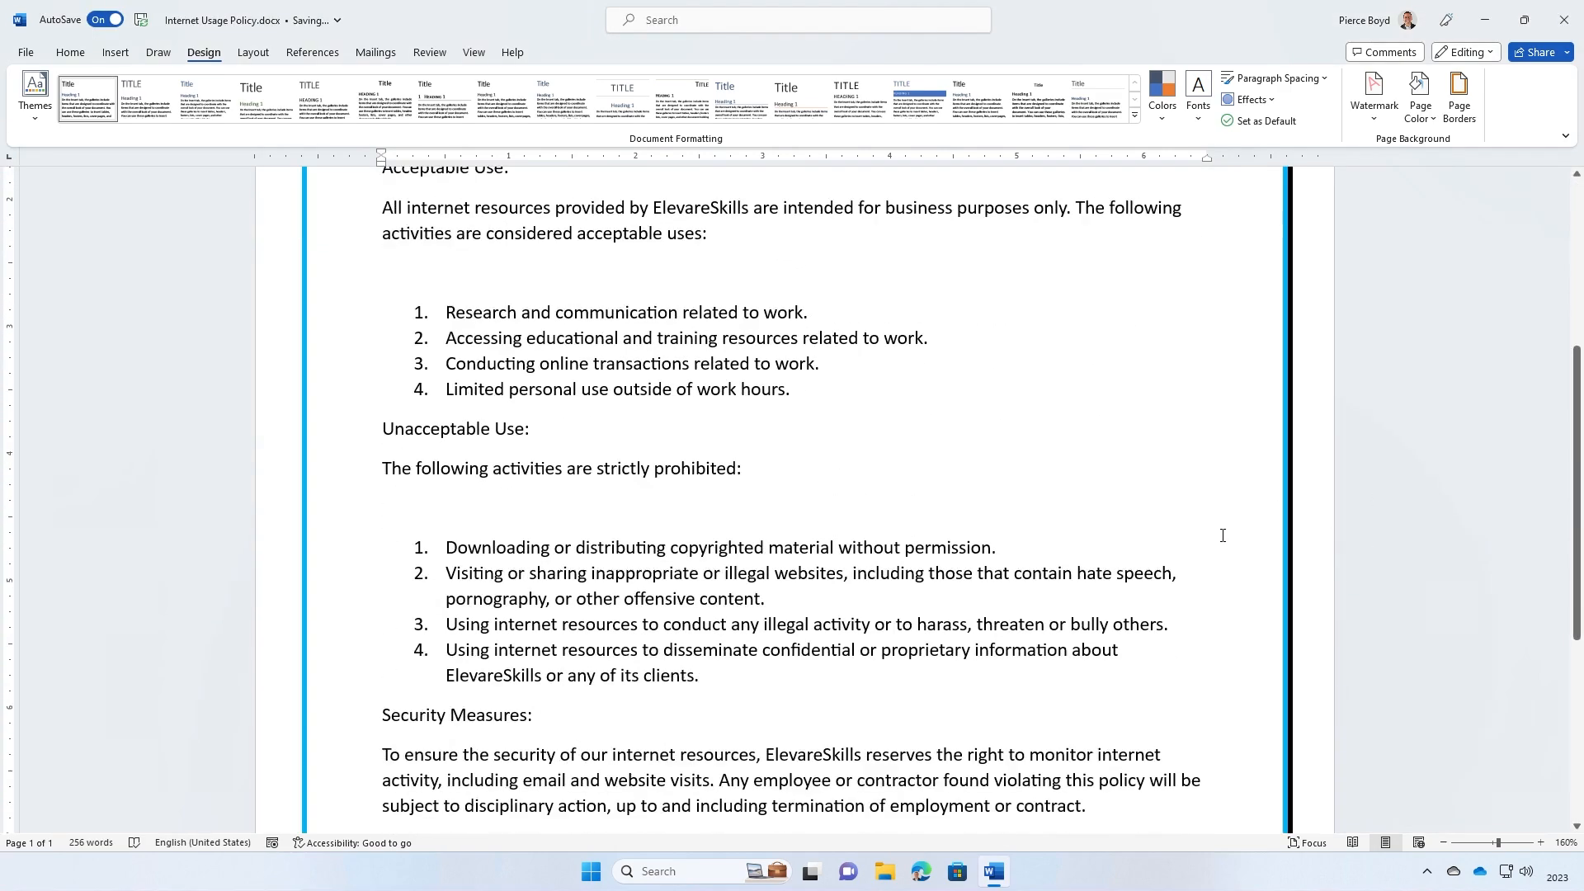
scroll(1226, 509, "up", 4)
scroll(1226, 509, "up", 6)
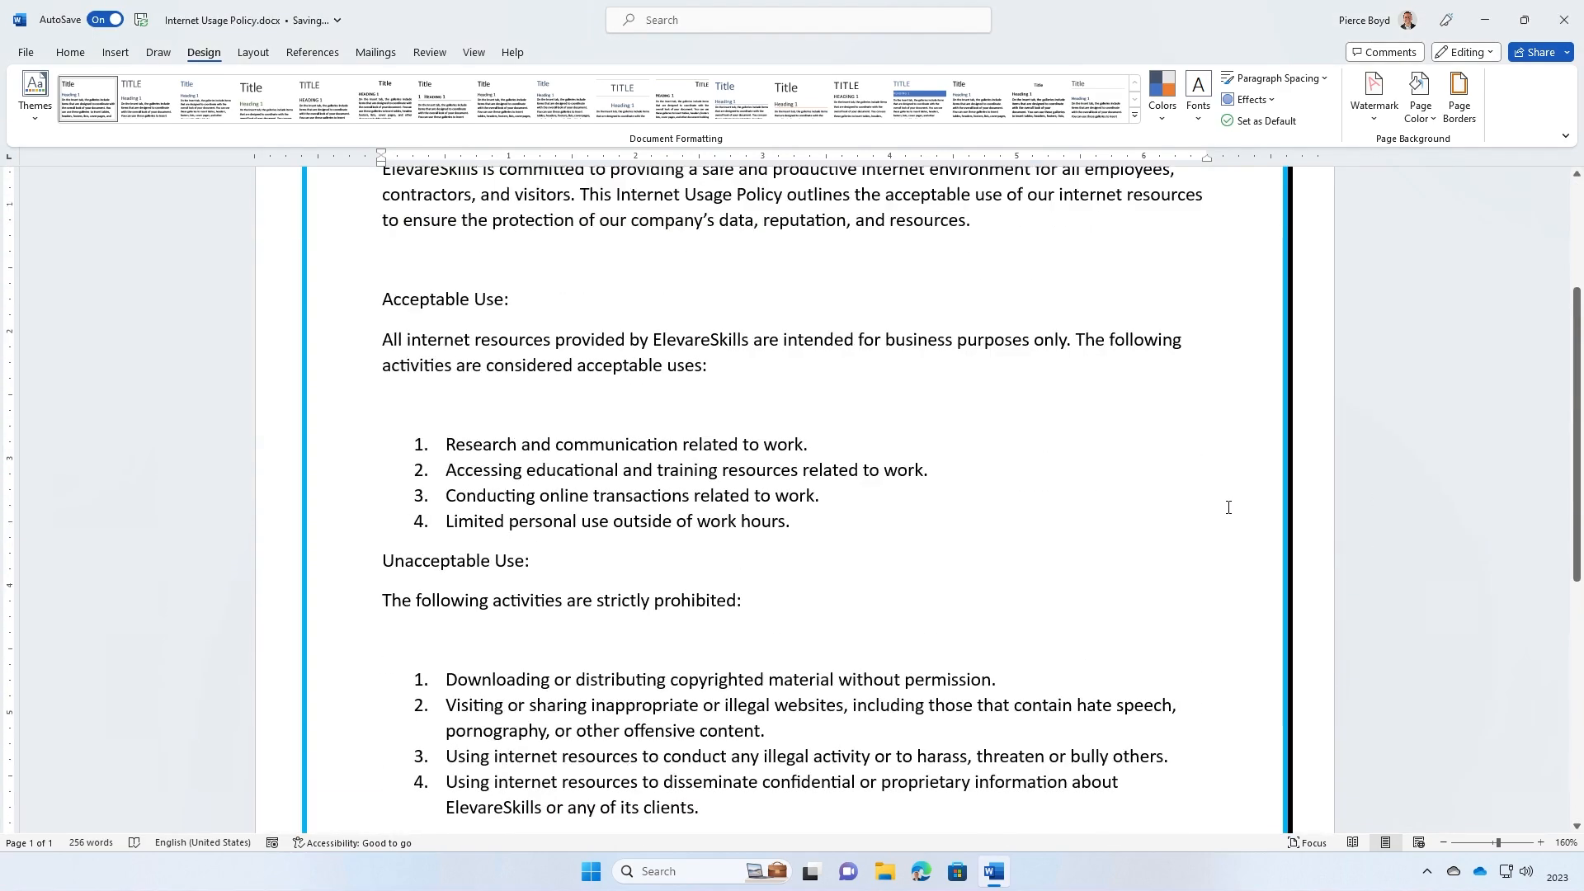
Switch the page border's setting from Shadow to 3-D and look over the bordered page
left_click(1460, 111)
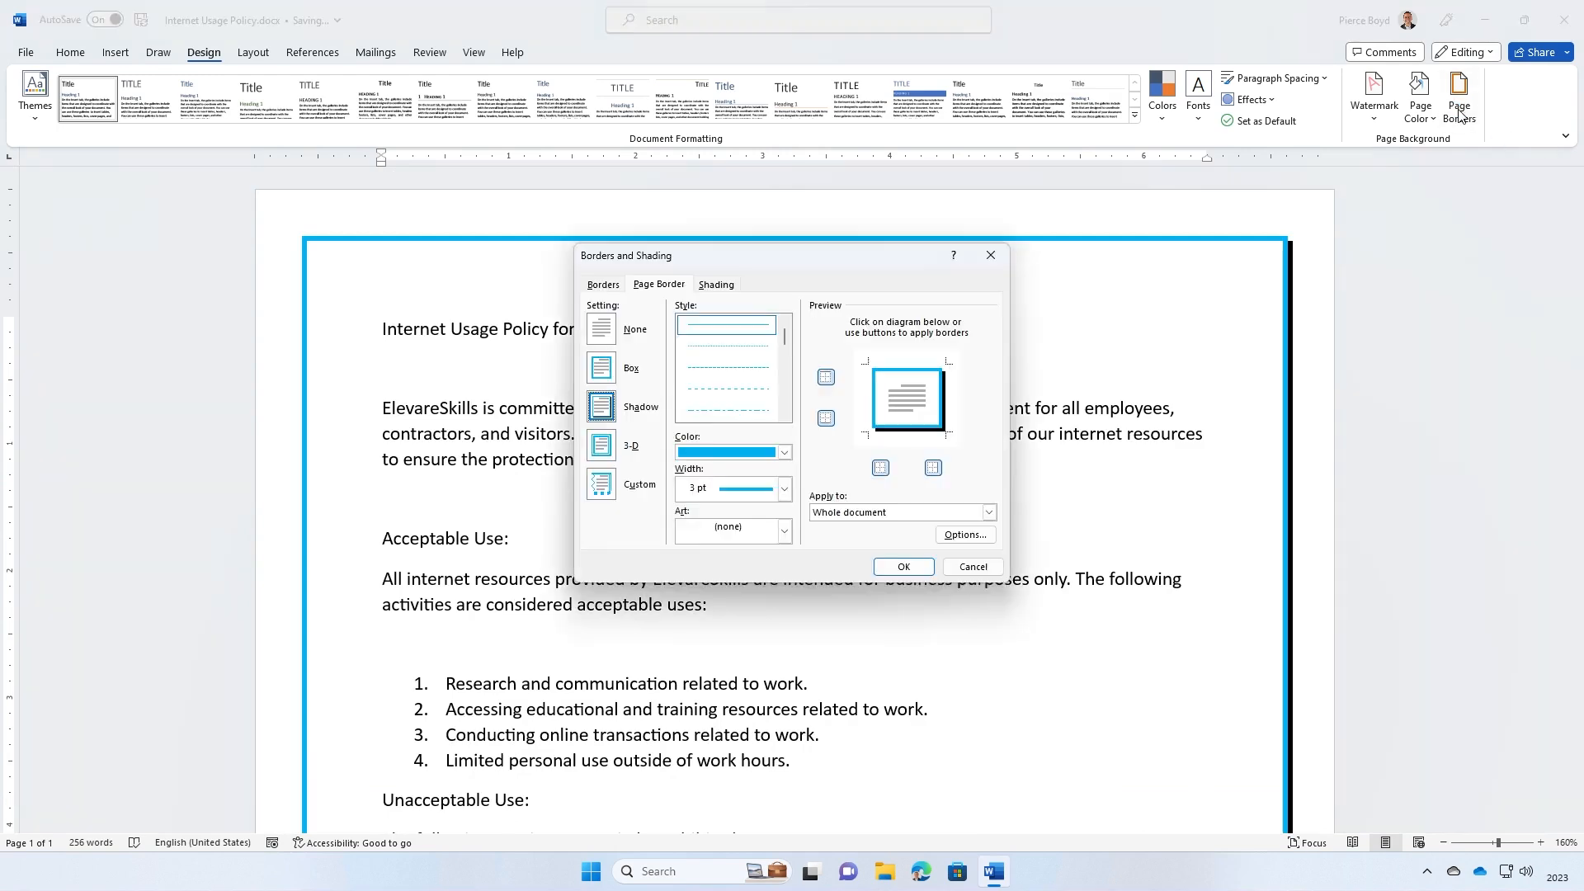
left_click(603, 450)
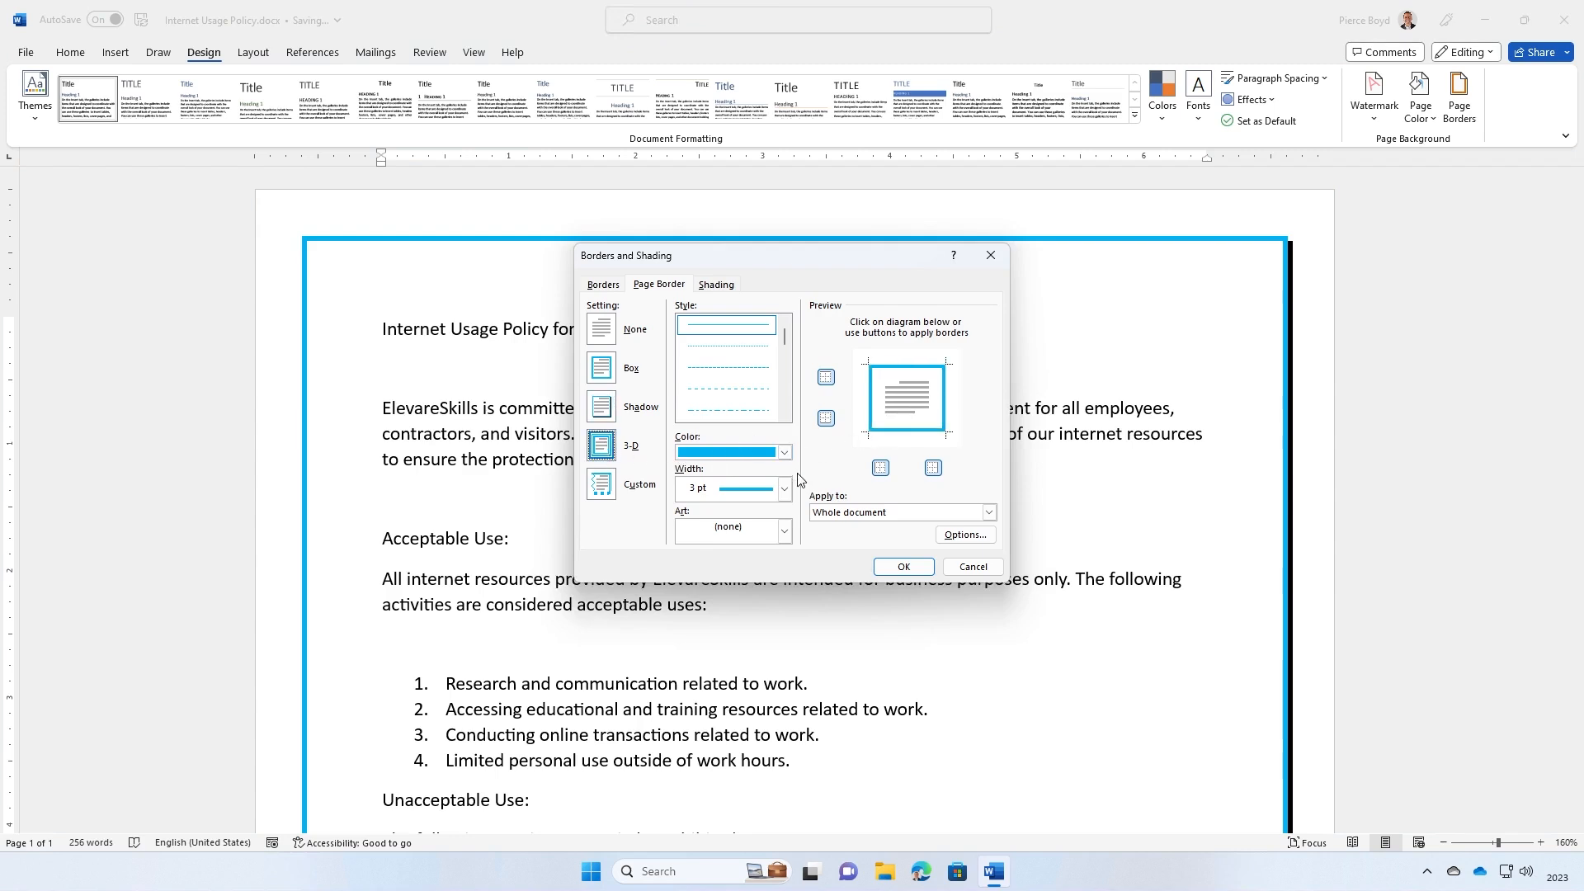
left_click(901, 567)
scroll(1109, 526, "down", 12)
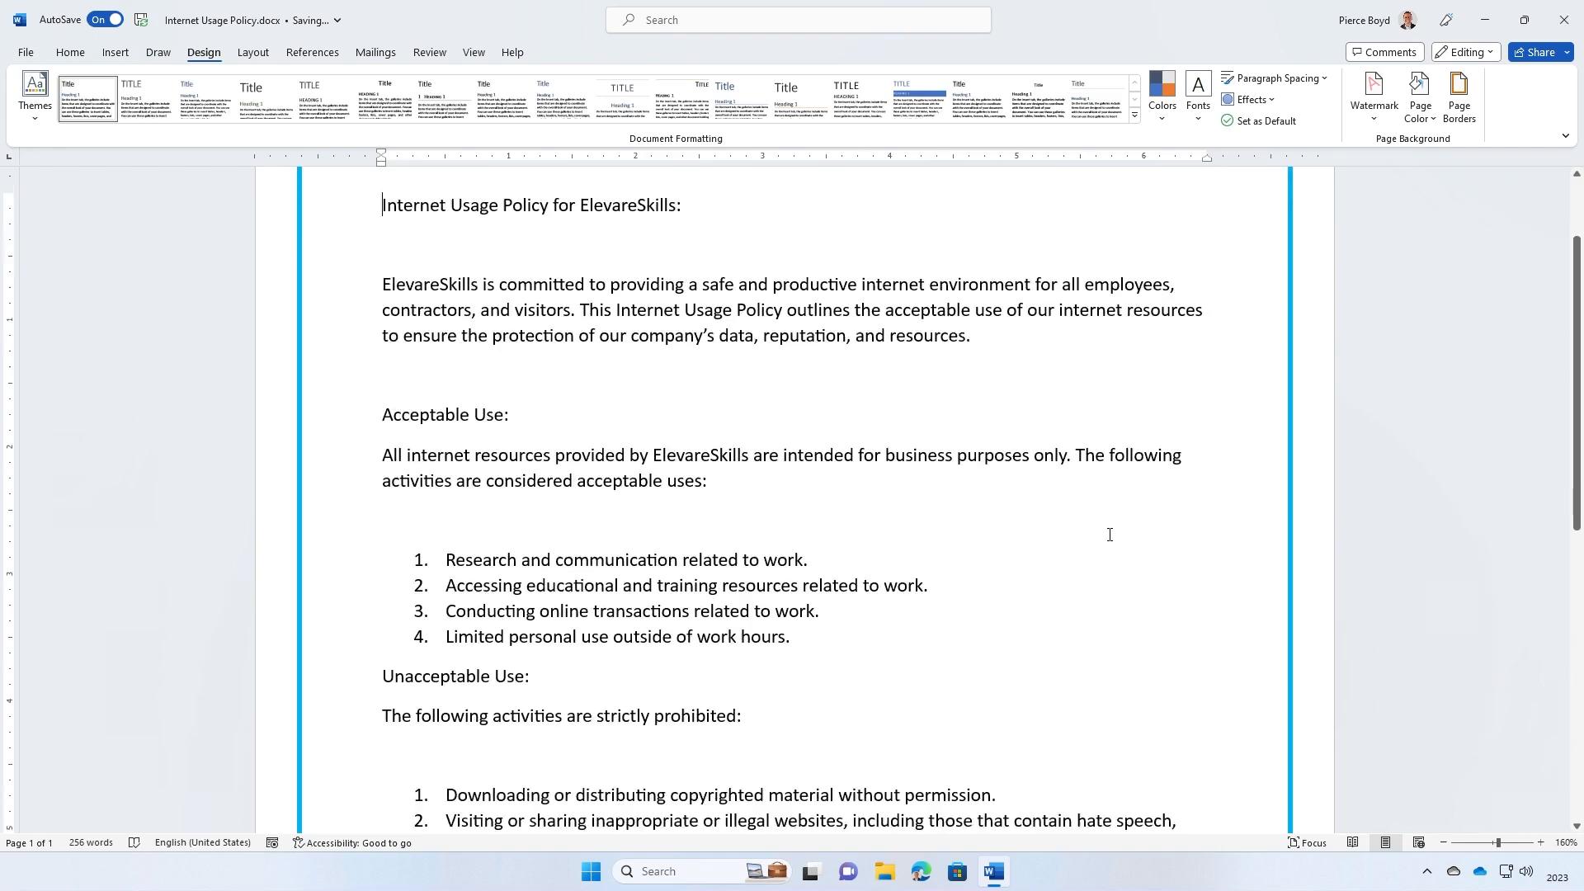
scroll(1109, 549, "up", 8)
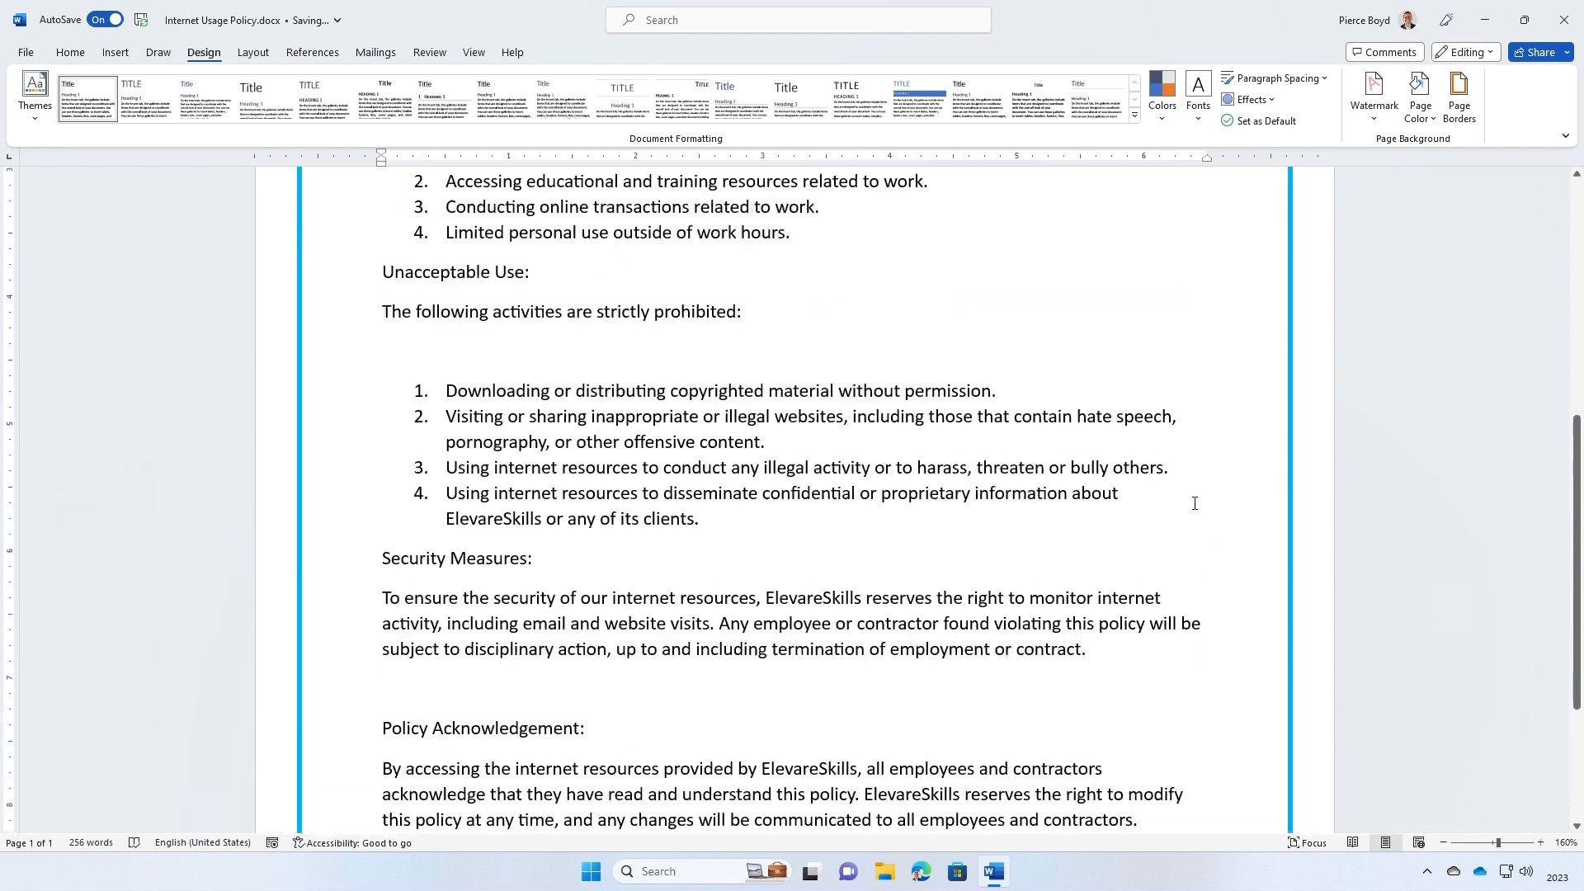
Remove the light blue page border from the whole document with the None setting
left_click(1466, 122)
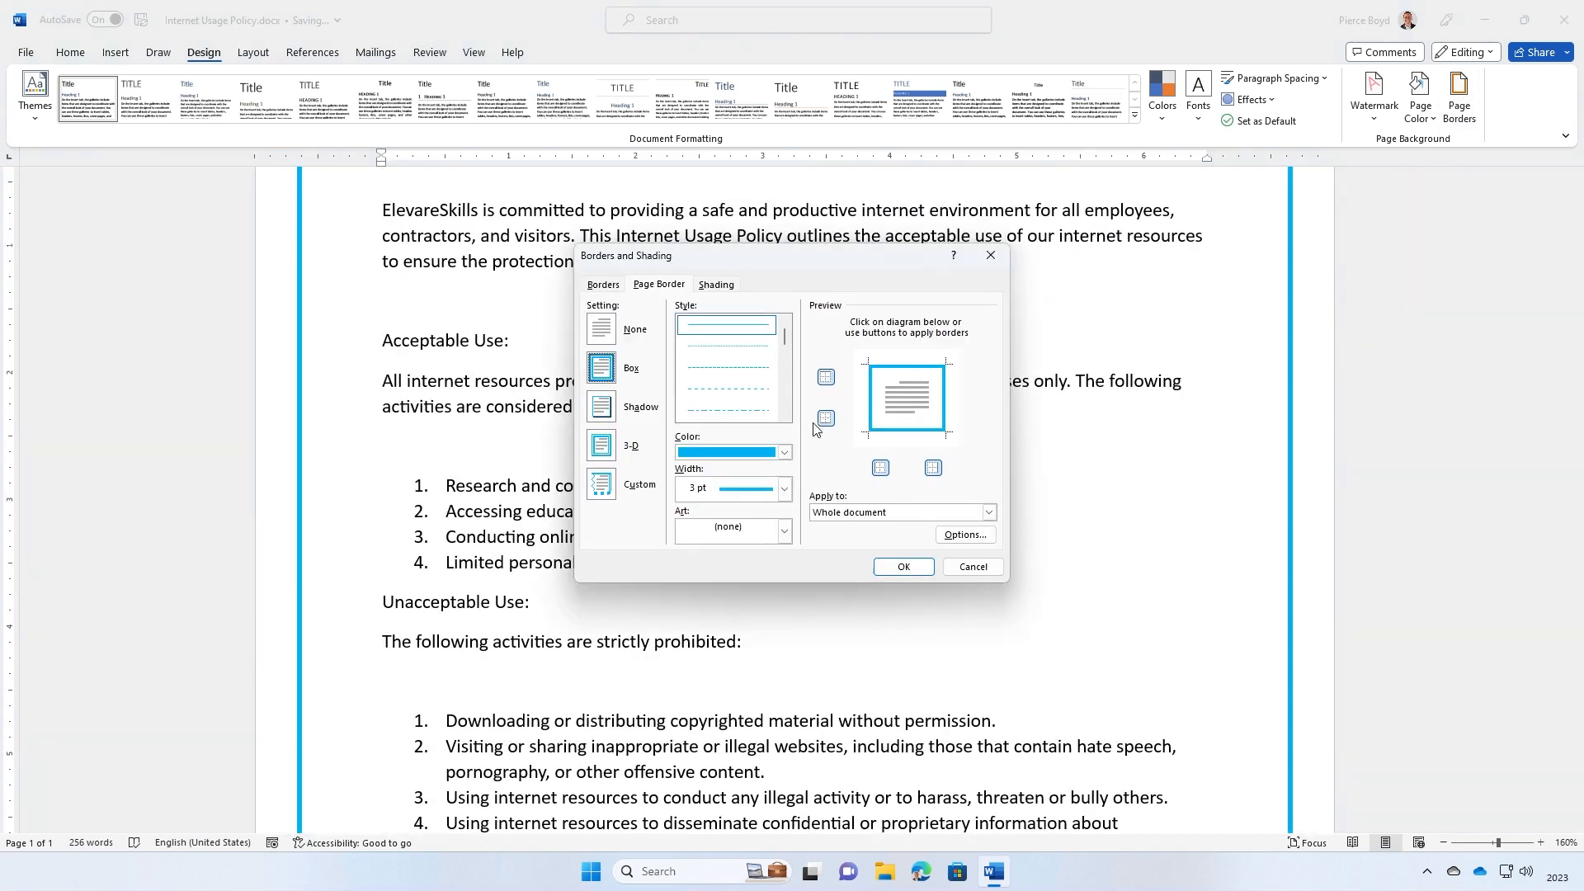
left_click(608, 331)
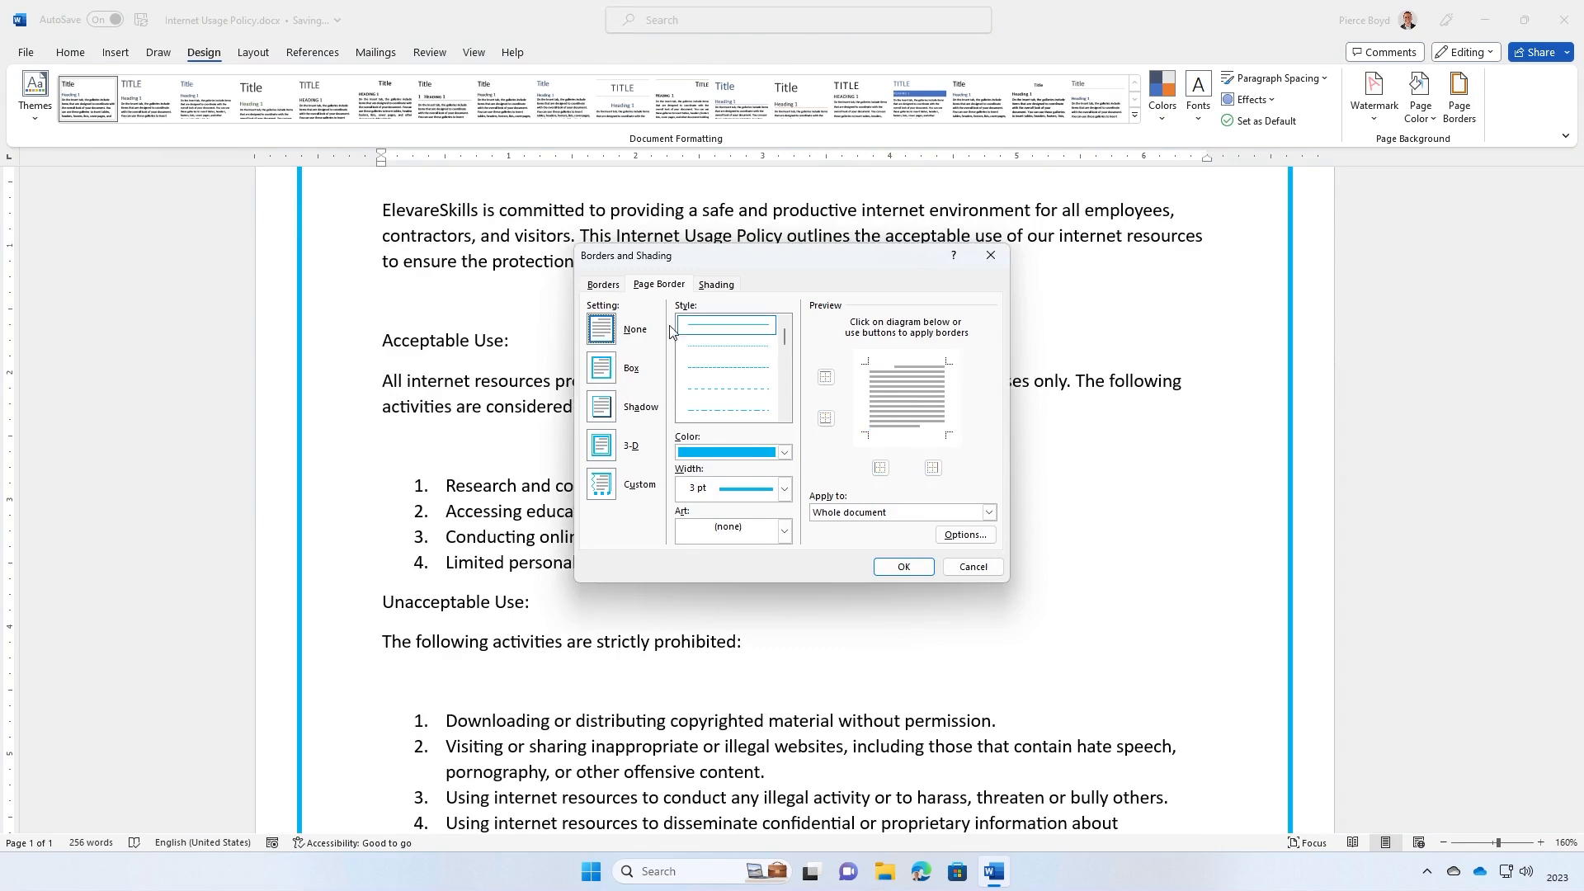
left_click(916, 567)
Apply a 3-D page border with a 3 pt thick-and-thin double line in automatic color and review the page
left_click(1458, 112)
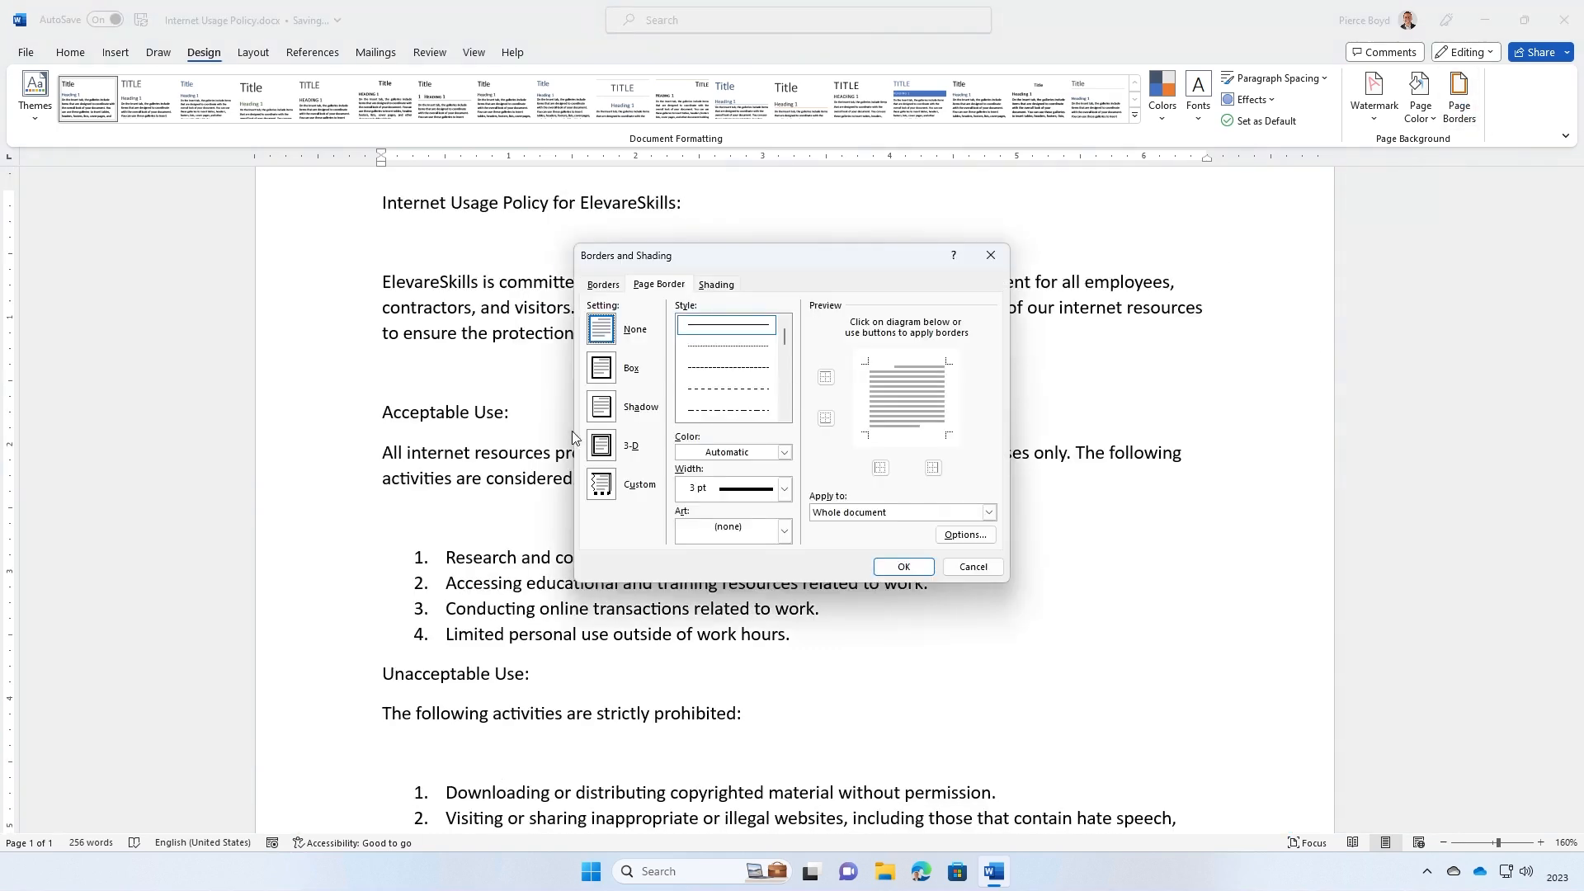
left_click(608, 446)
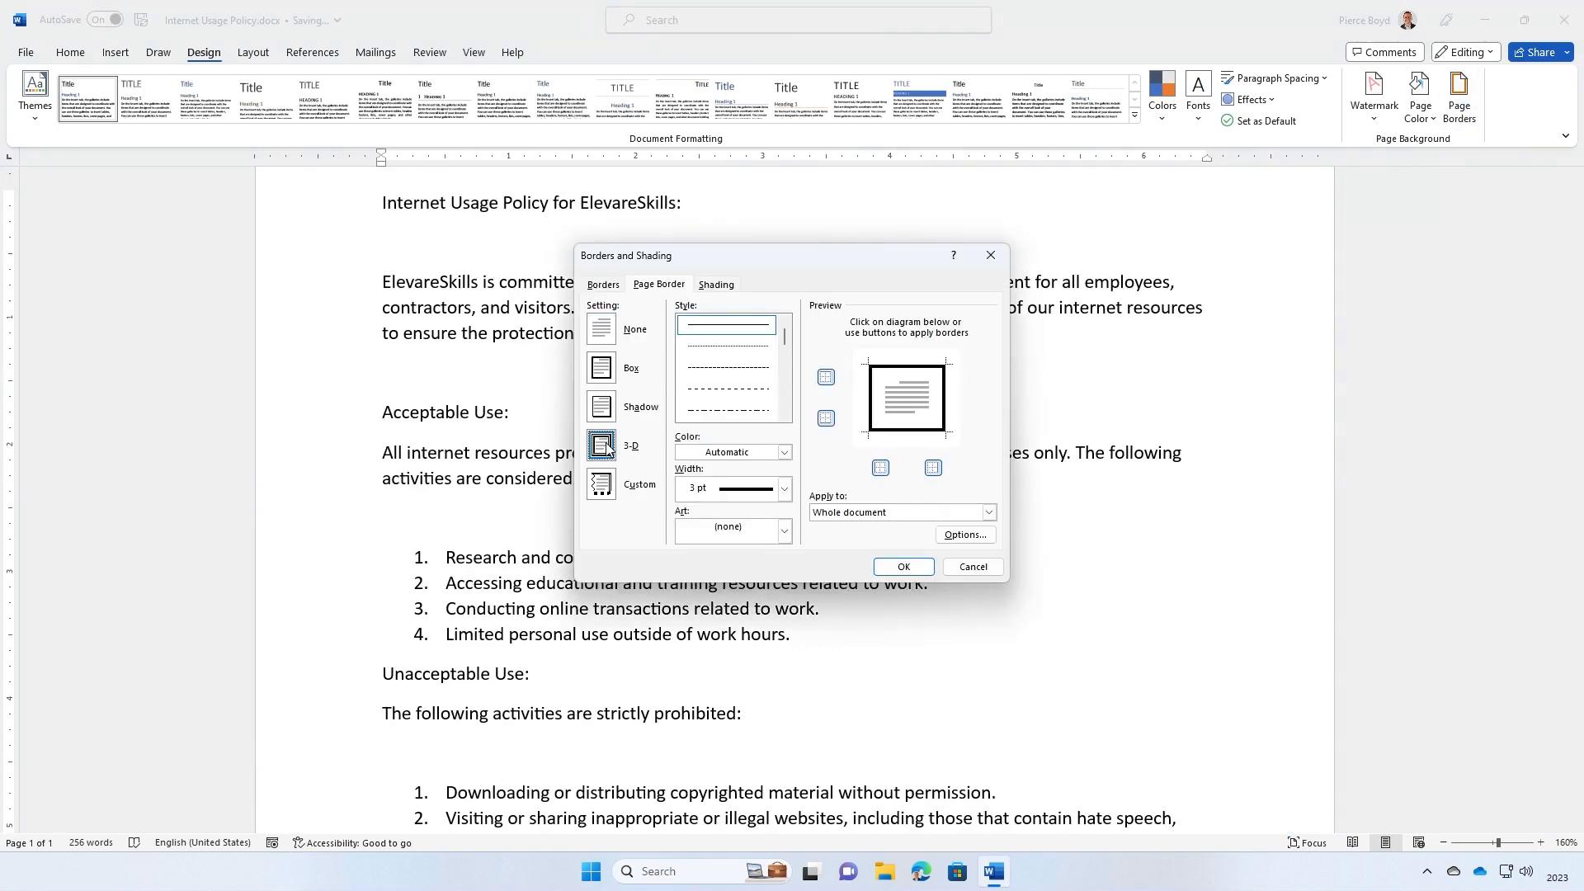
left_click(787, 492)
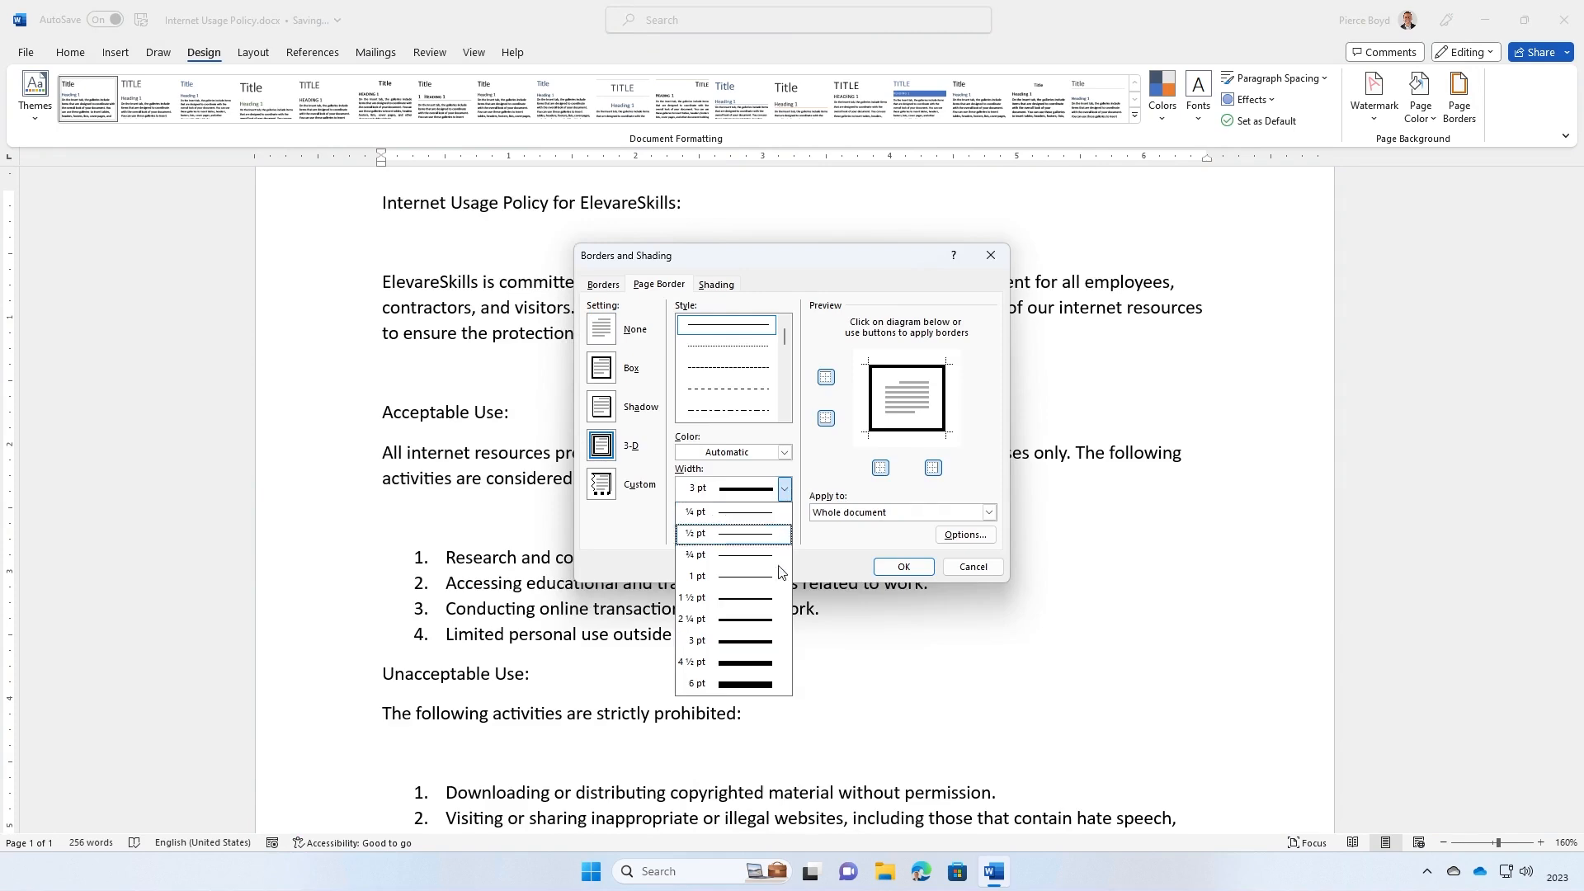
left_click(790, 490)
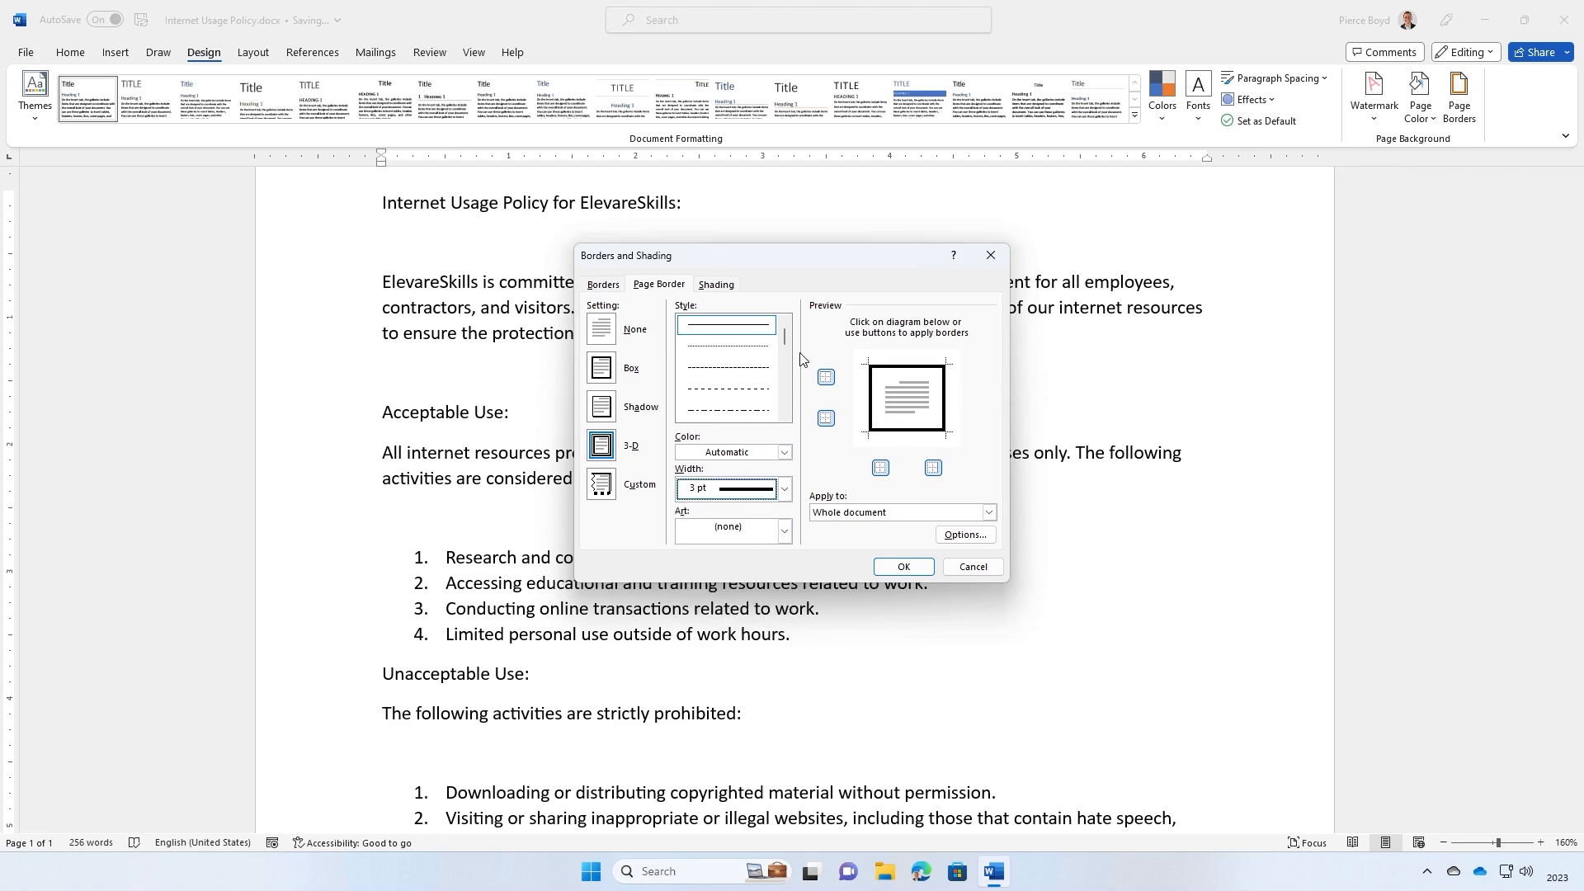
left_click_drag(778, 339, 786, 373)
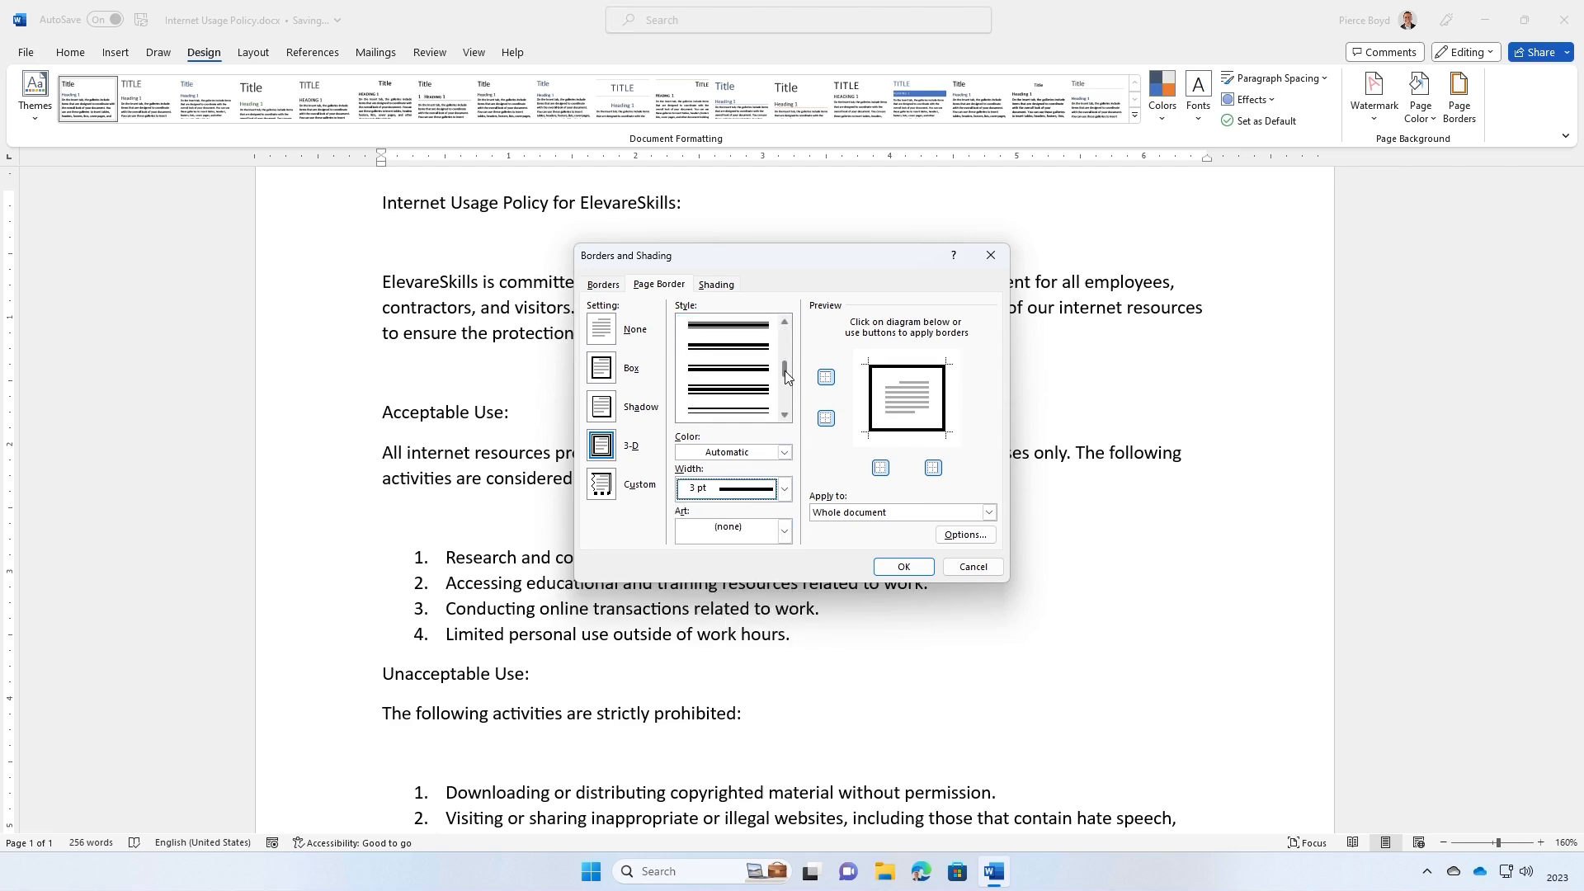
left_click(726, 410)
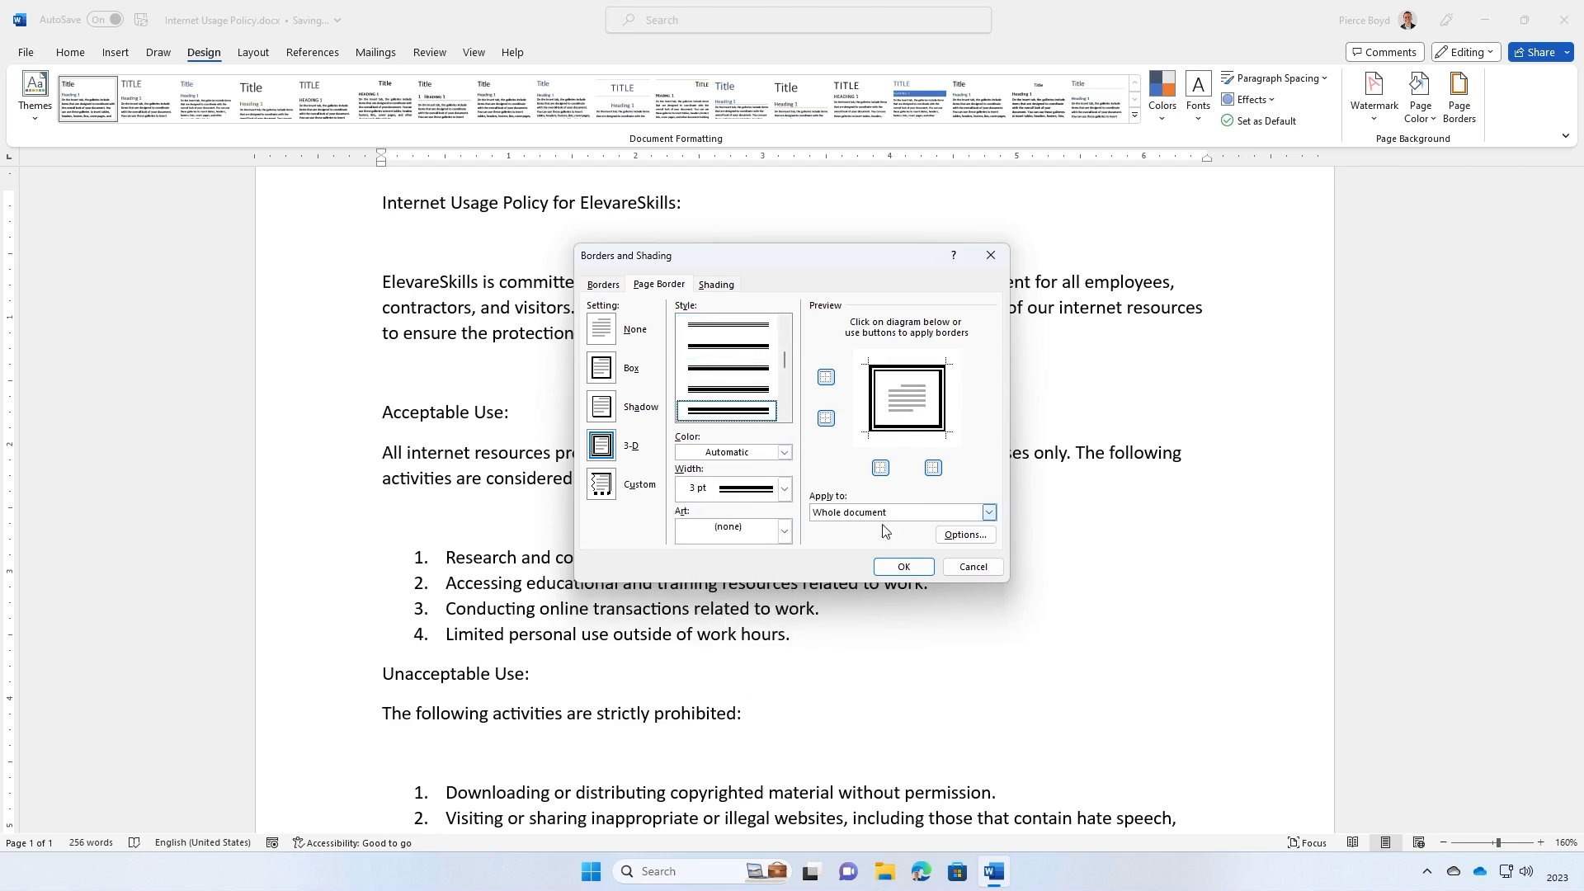
left_click(901, 567)
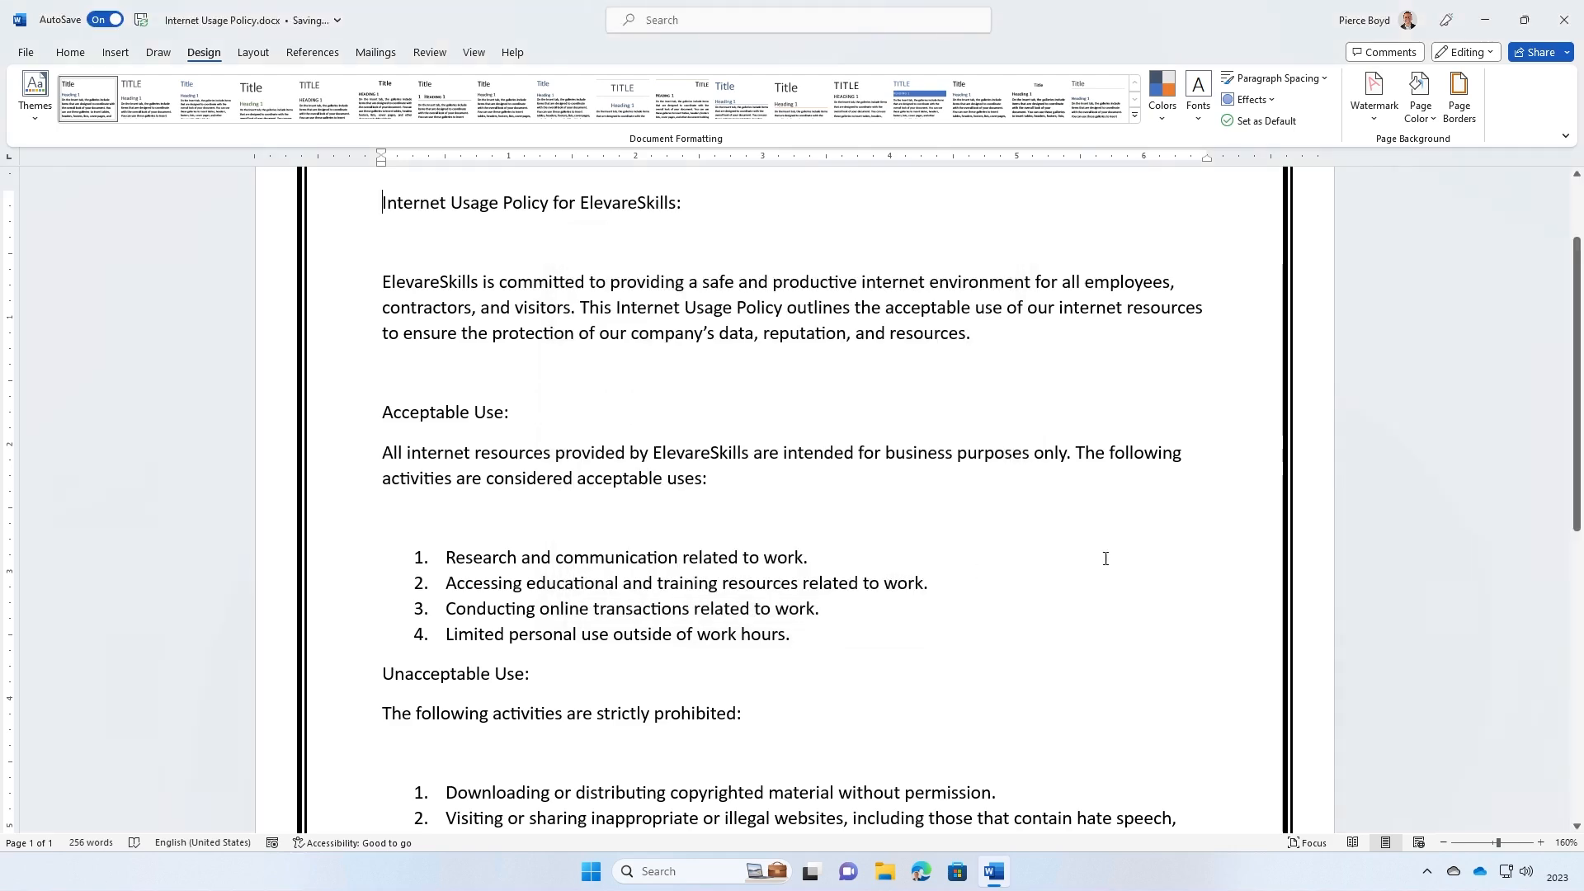
scroll(1110, 551, "up", 3)
scroll(1114, 547, "down", 12)
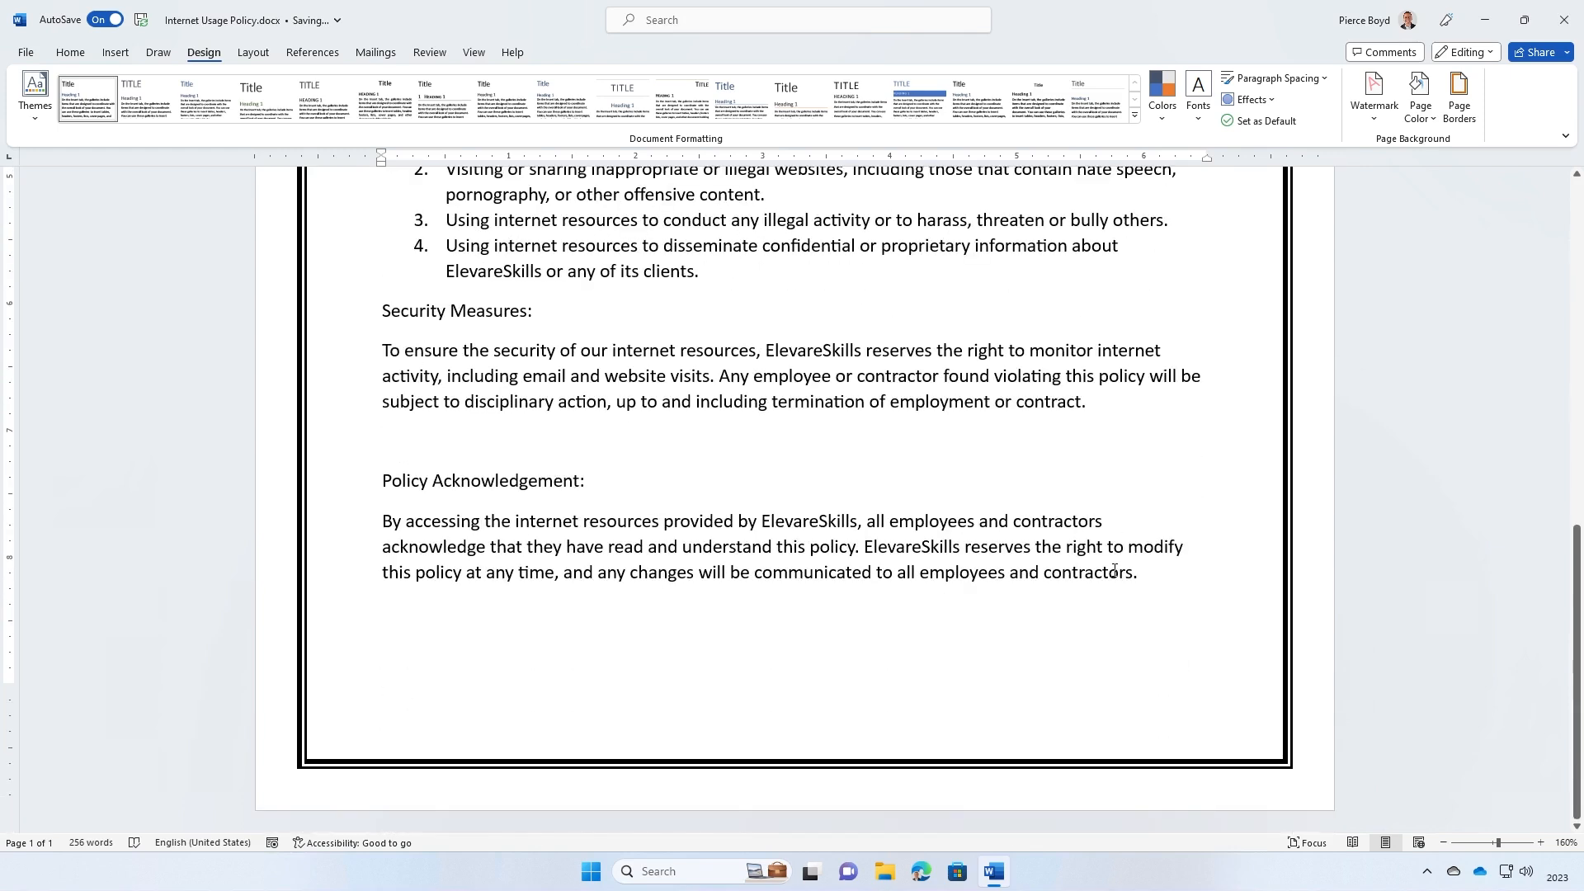
scroll(1114, 571, "up", 12)
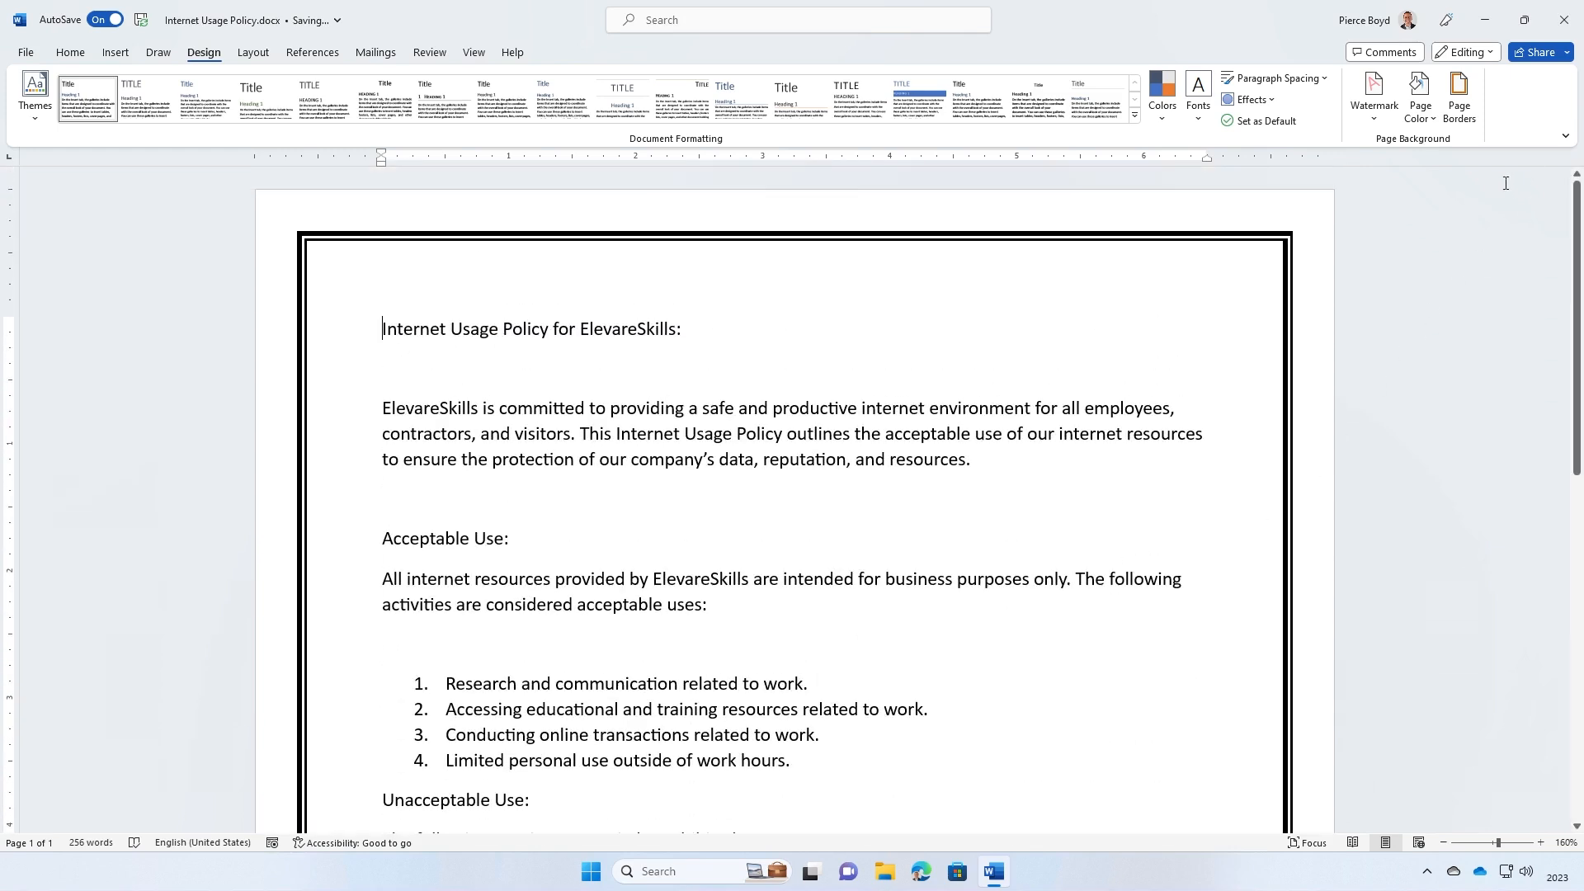
Clear the double-line 3-D page border from the document using the None setting
left_click(1460, 103)
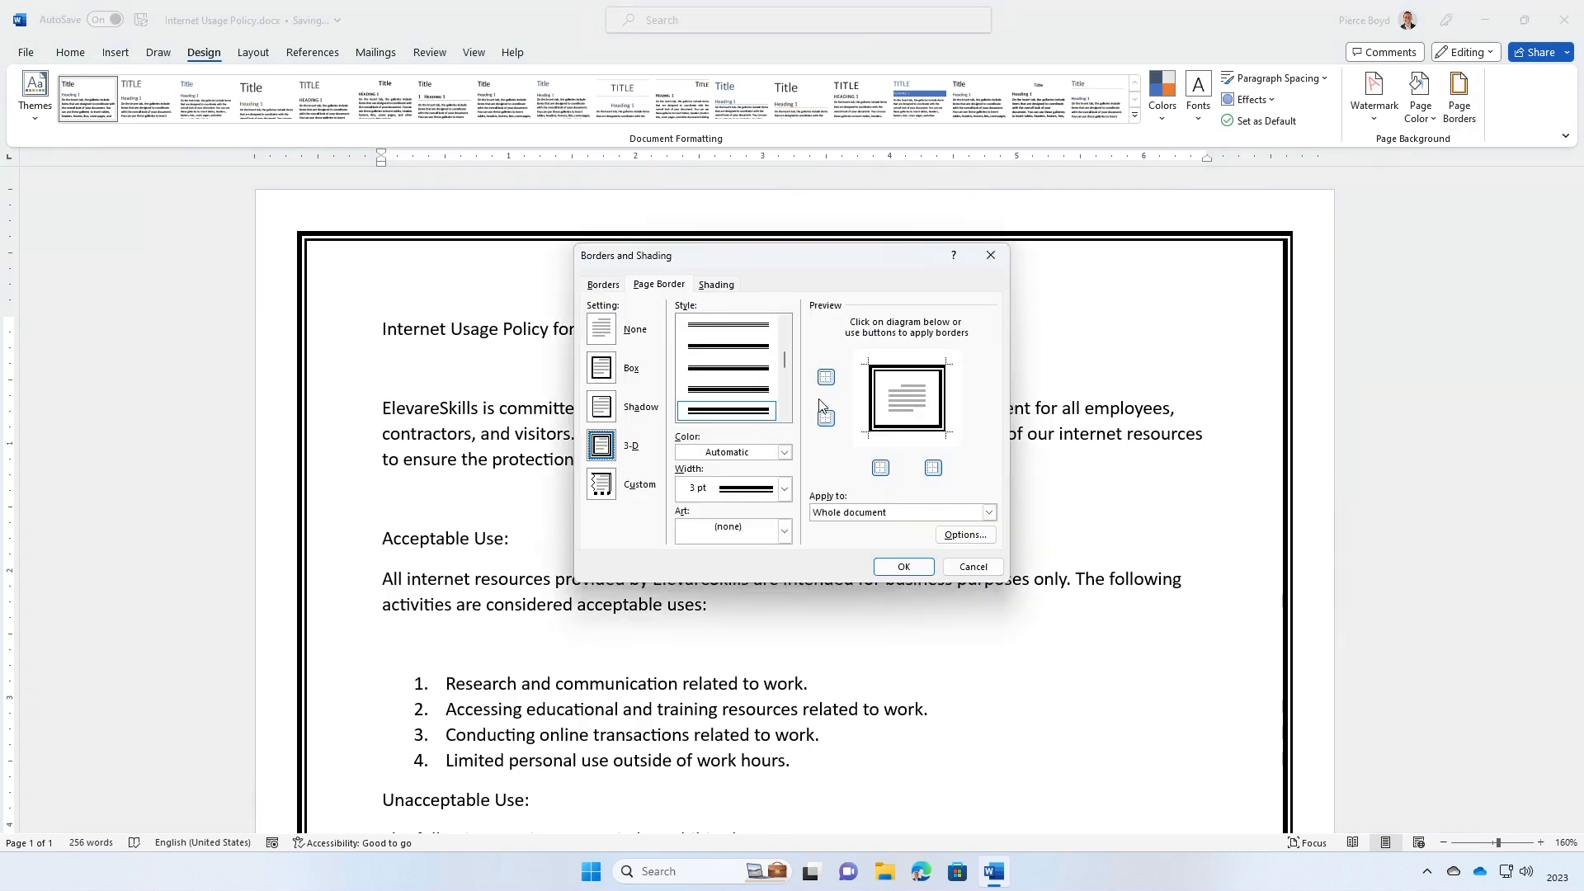
left_click(601, 328)
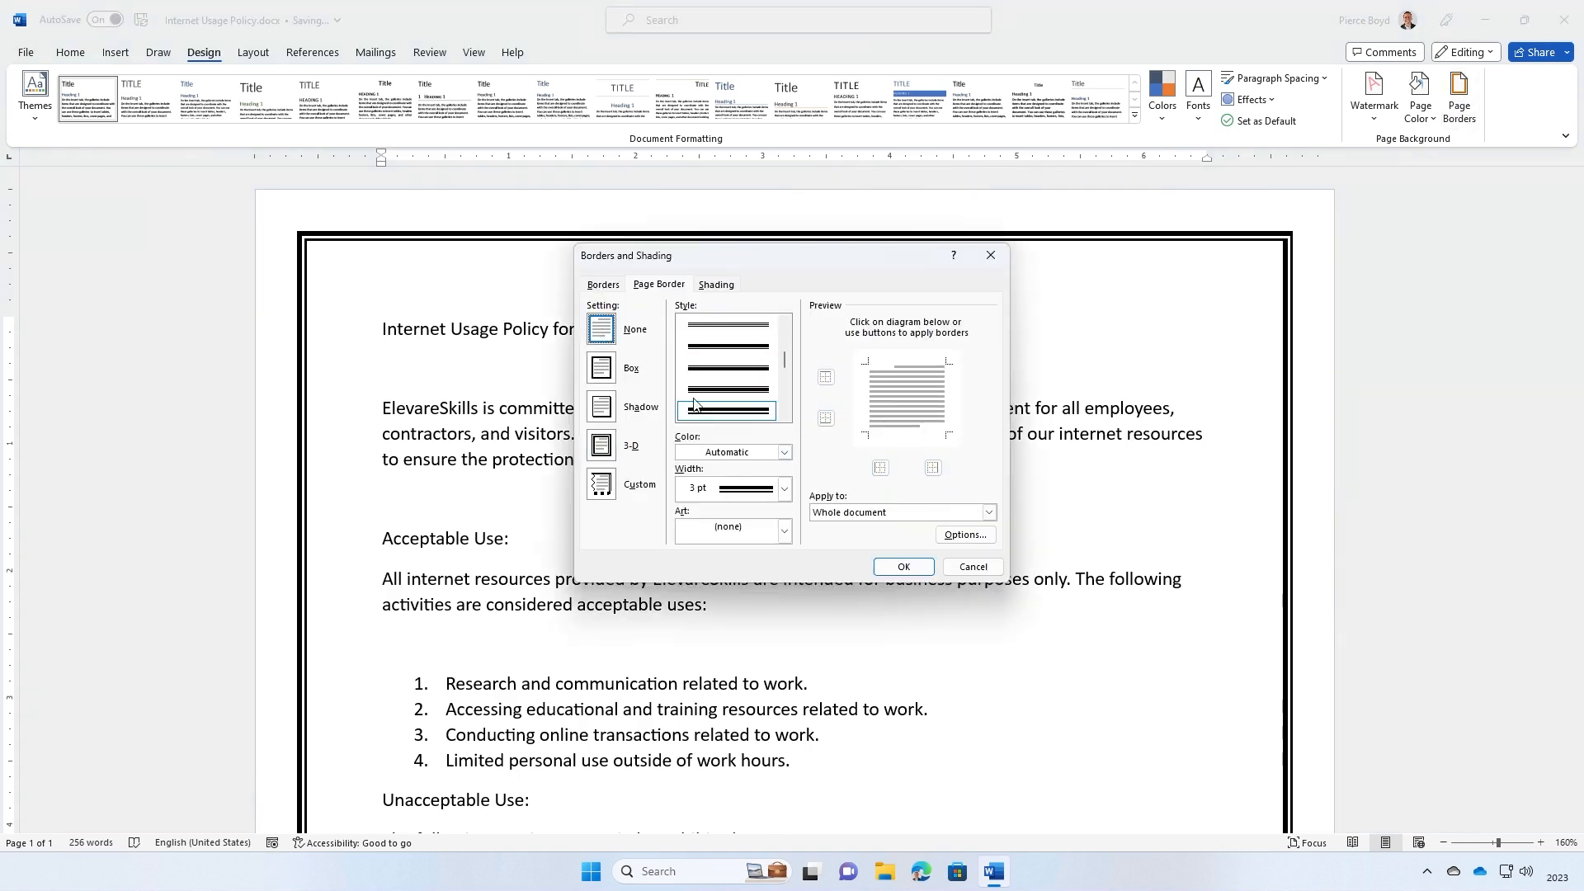
left_click(903, 567)
Set up a Custom page border with the 3 pt diagonally striped line on the top, bottom, left and right sides
left_click(1460, 103)
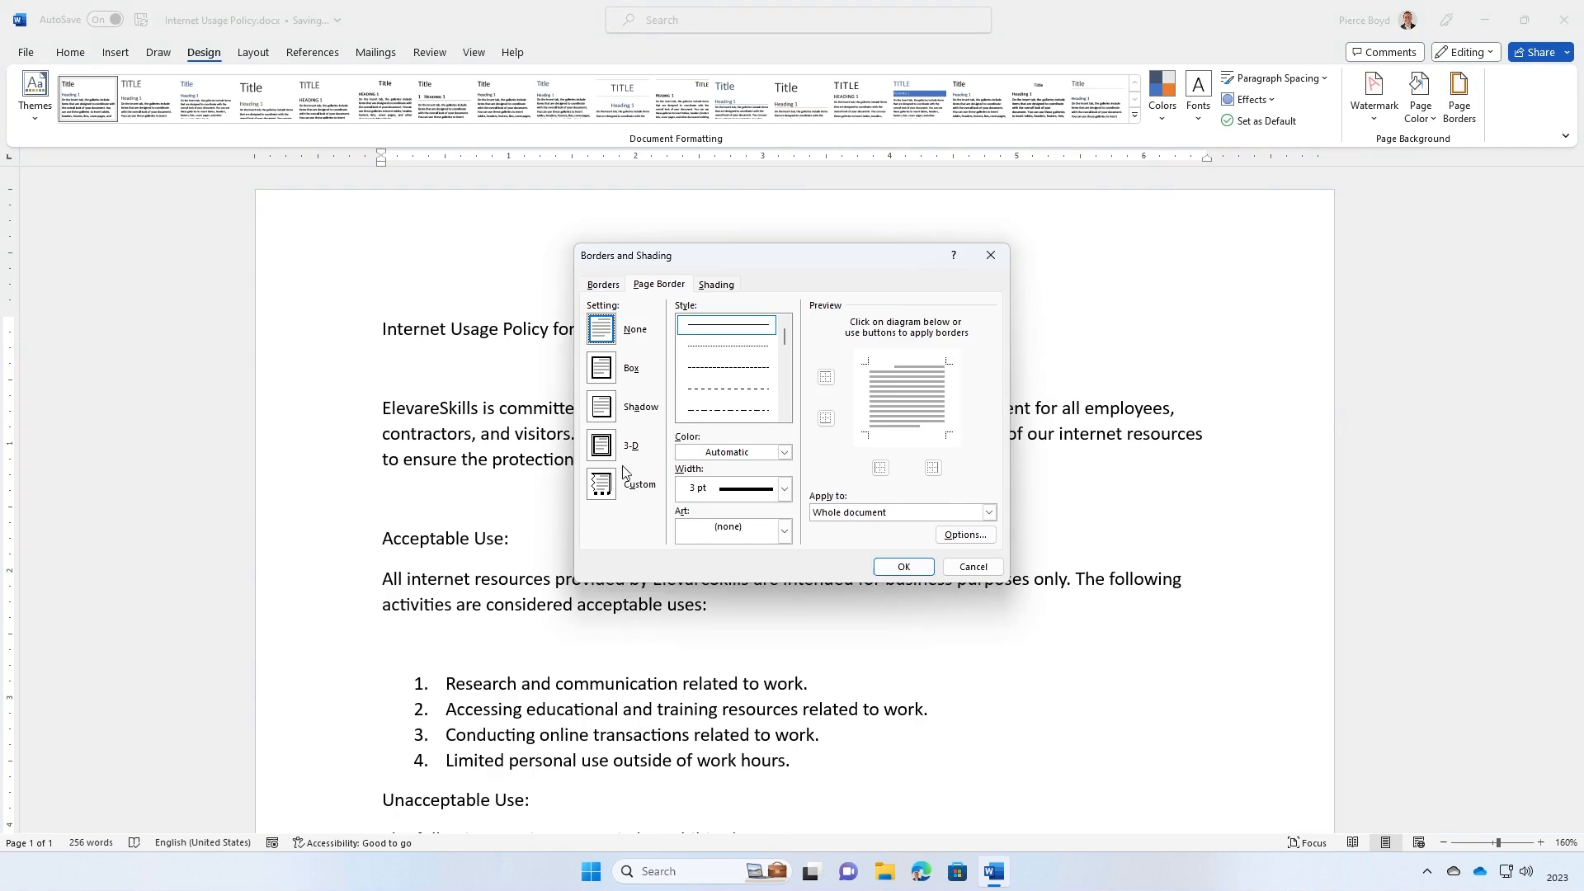
left_click(609, 484)
left_click_drag(786, 345, 784, 409)
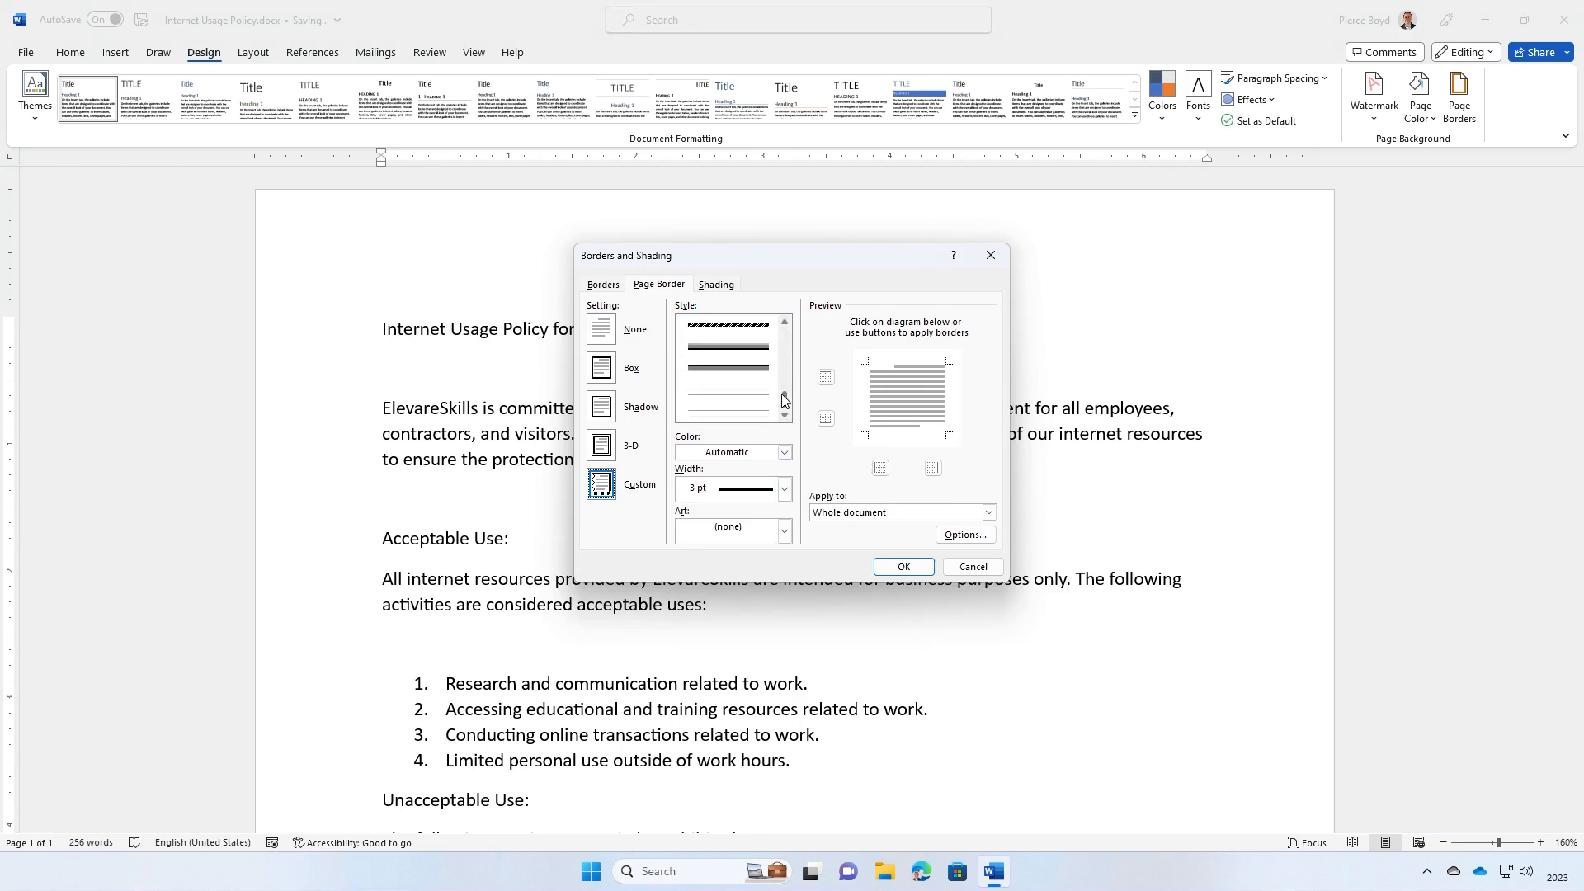
left_click(716, 331)
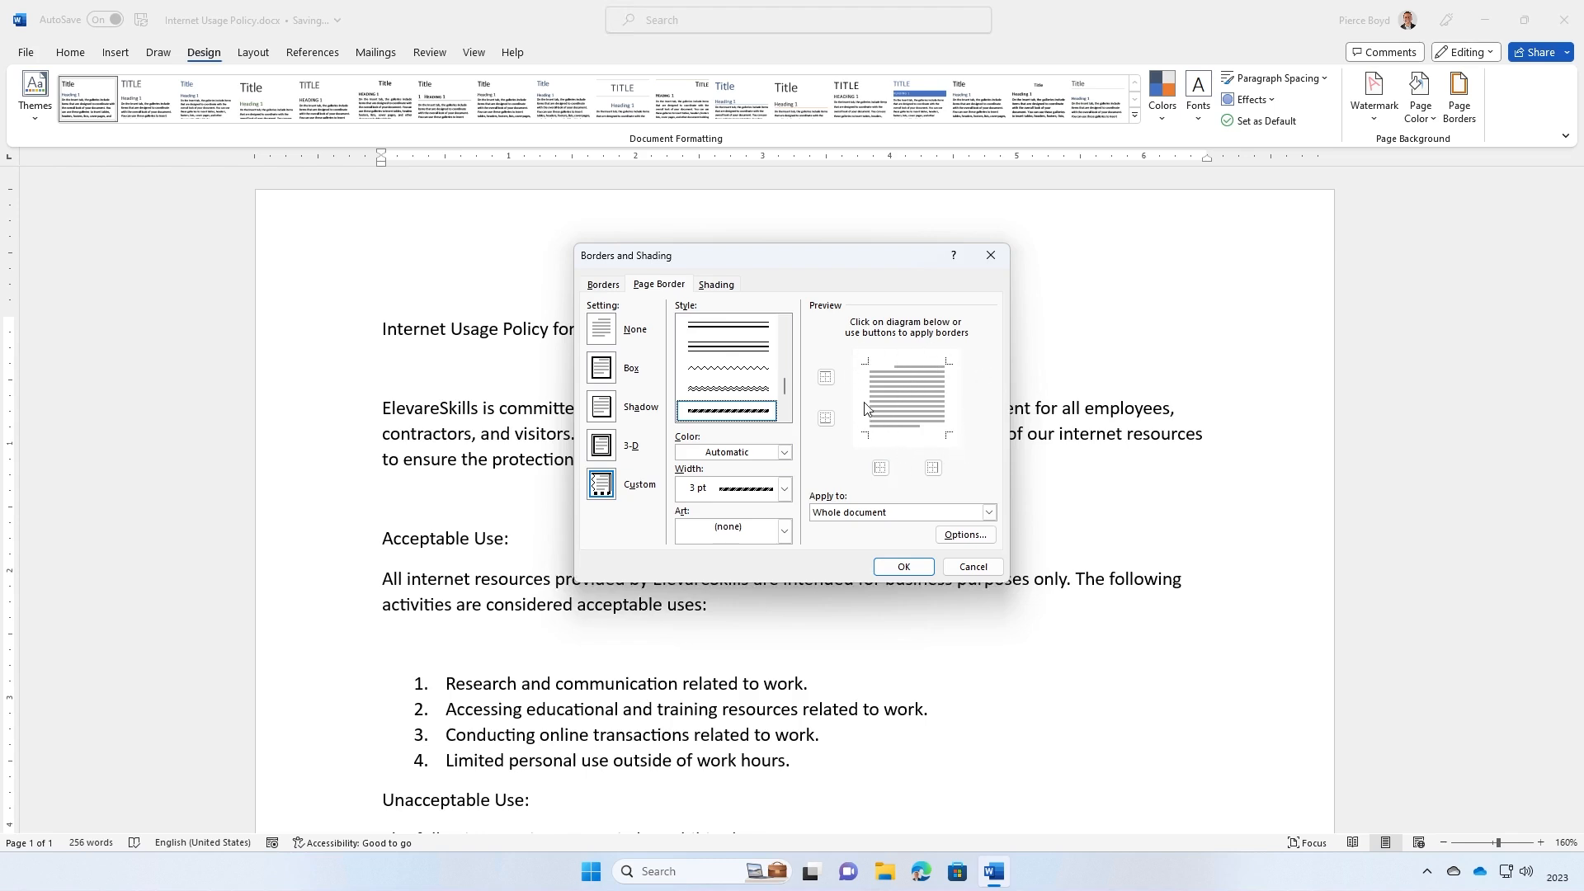
left_click(825, 378)
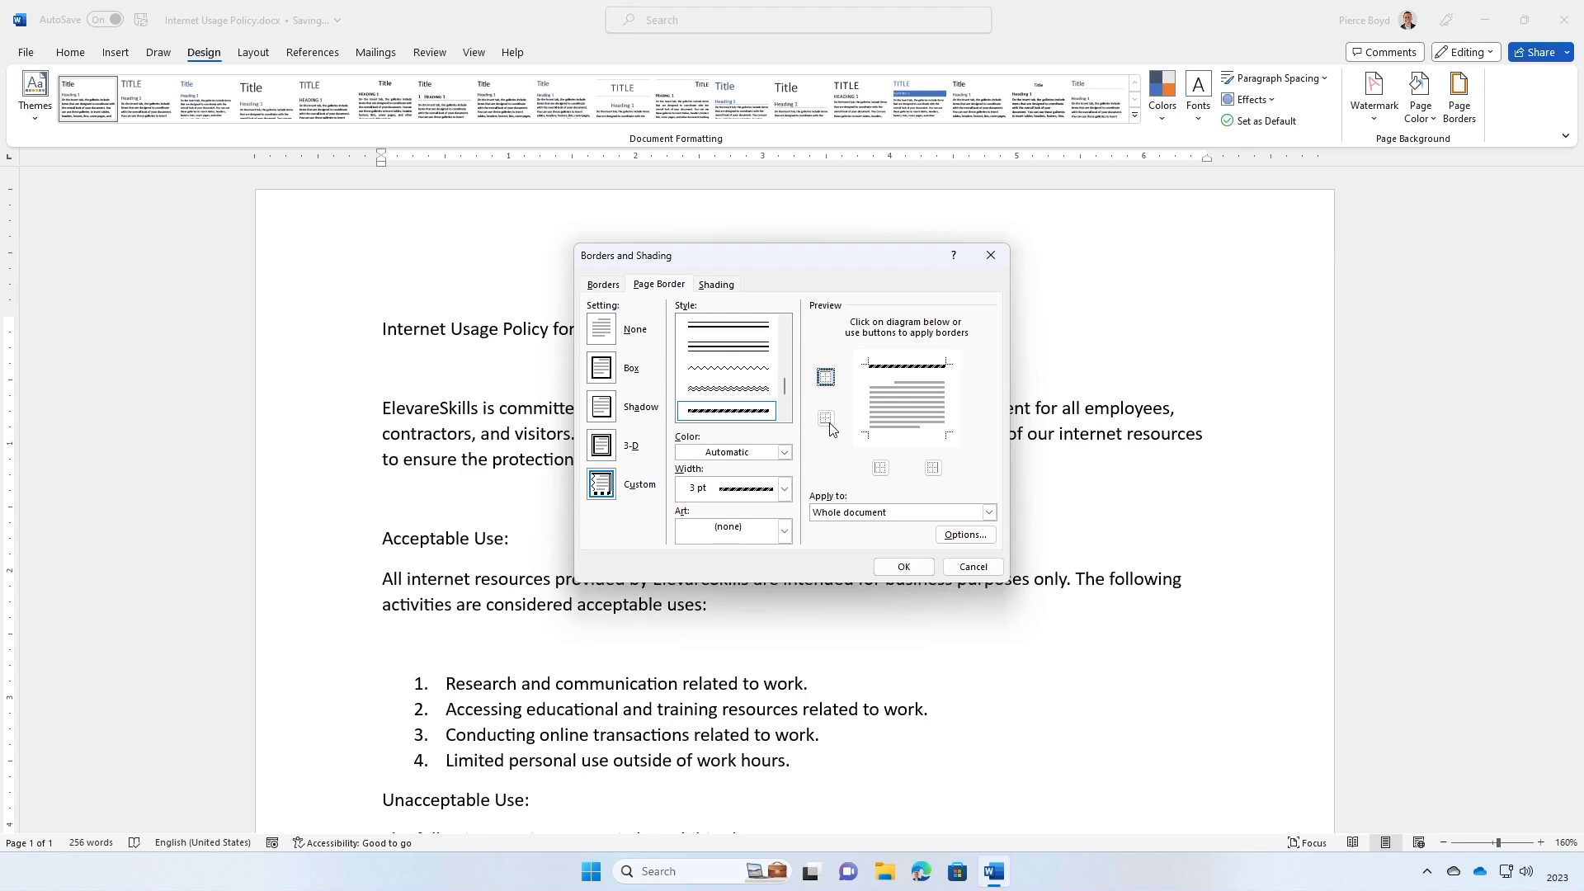
left_click(826, 419)
left_click(881, 468)
left_click(932, 469)
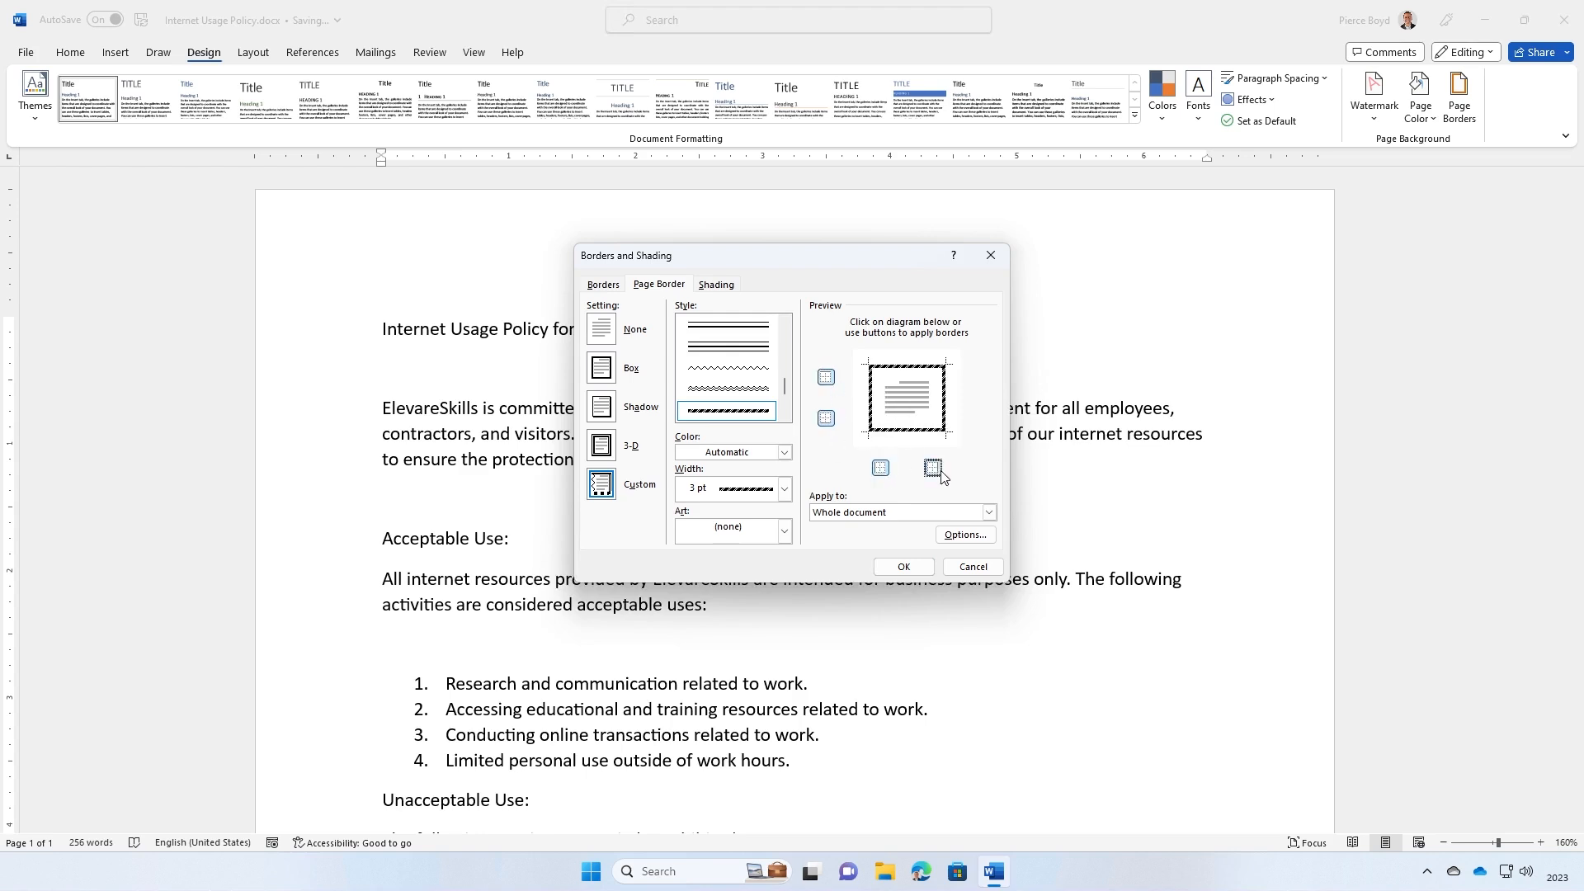
Change the left and right page borders to the ½ pt triple line, apply the mixed Custom border and review the page
left_click(881, 469)
left_click(934, 468)
scroll(752, 393, "down", 5)
scroll(753, 393, "up", 2)
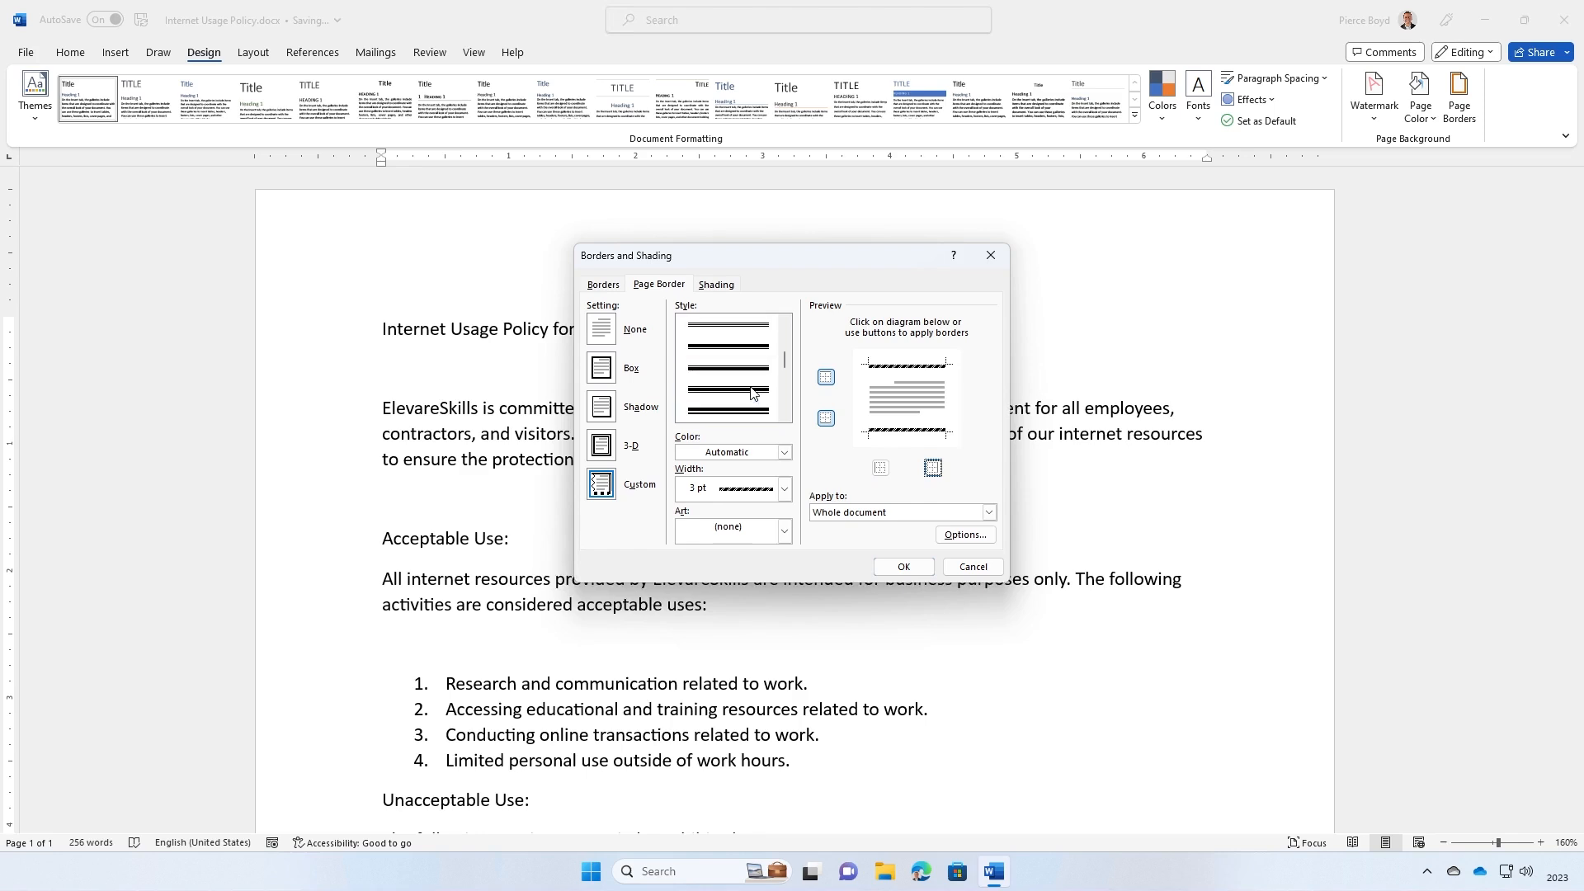
left_click(730, 329)
left_click(882, 468)
left_click(933, 468)
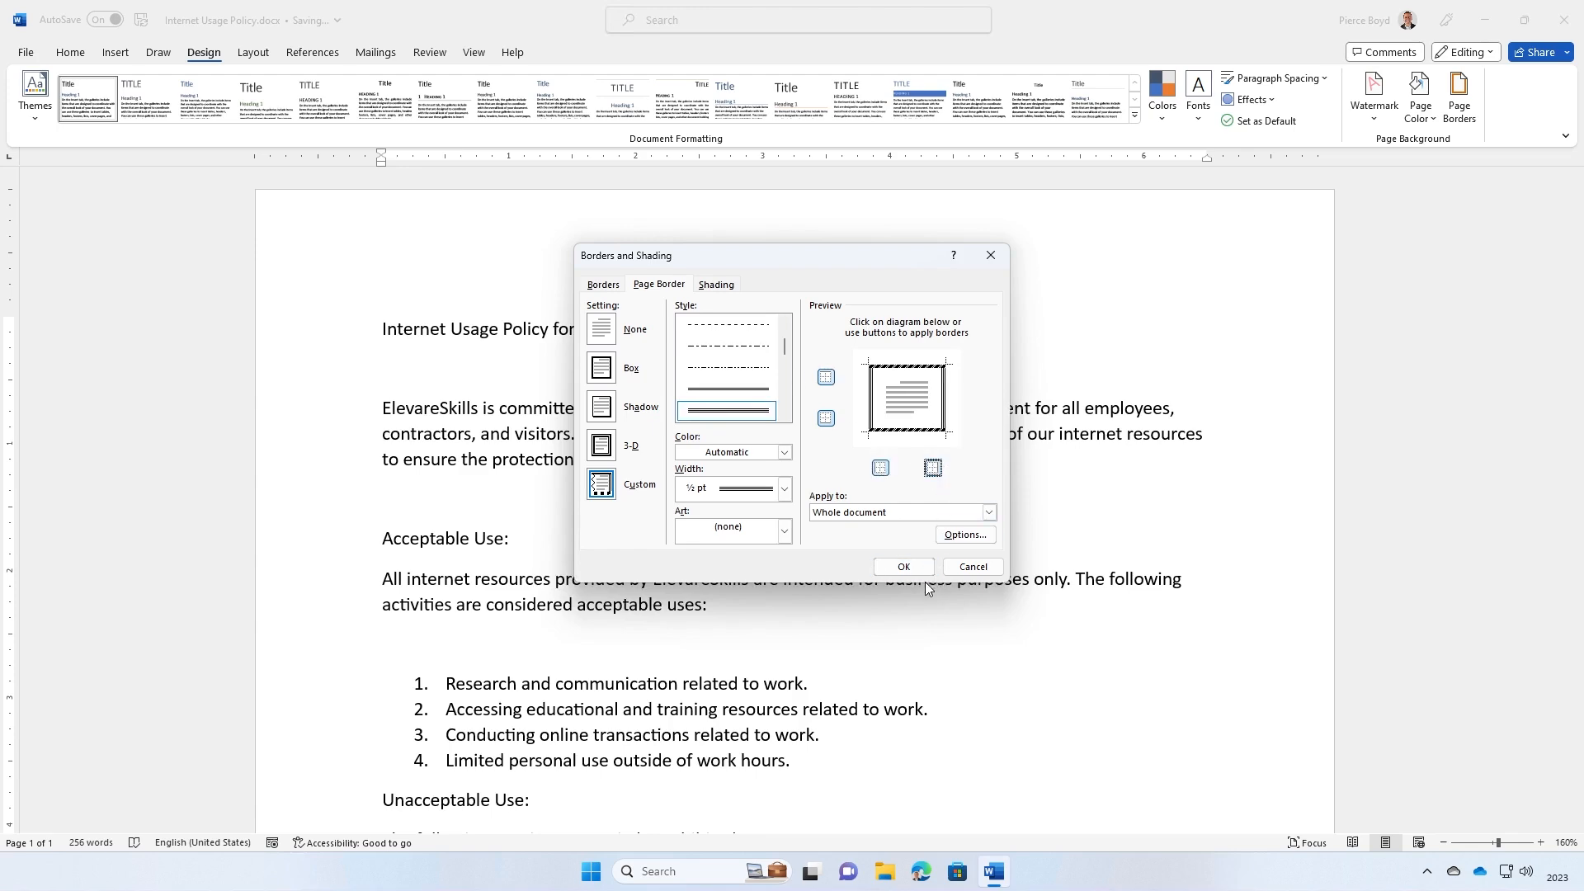
left_click(903, 566)
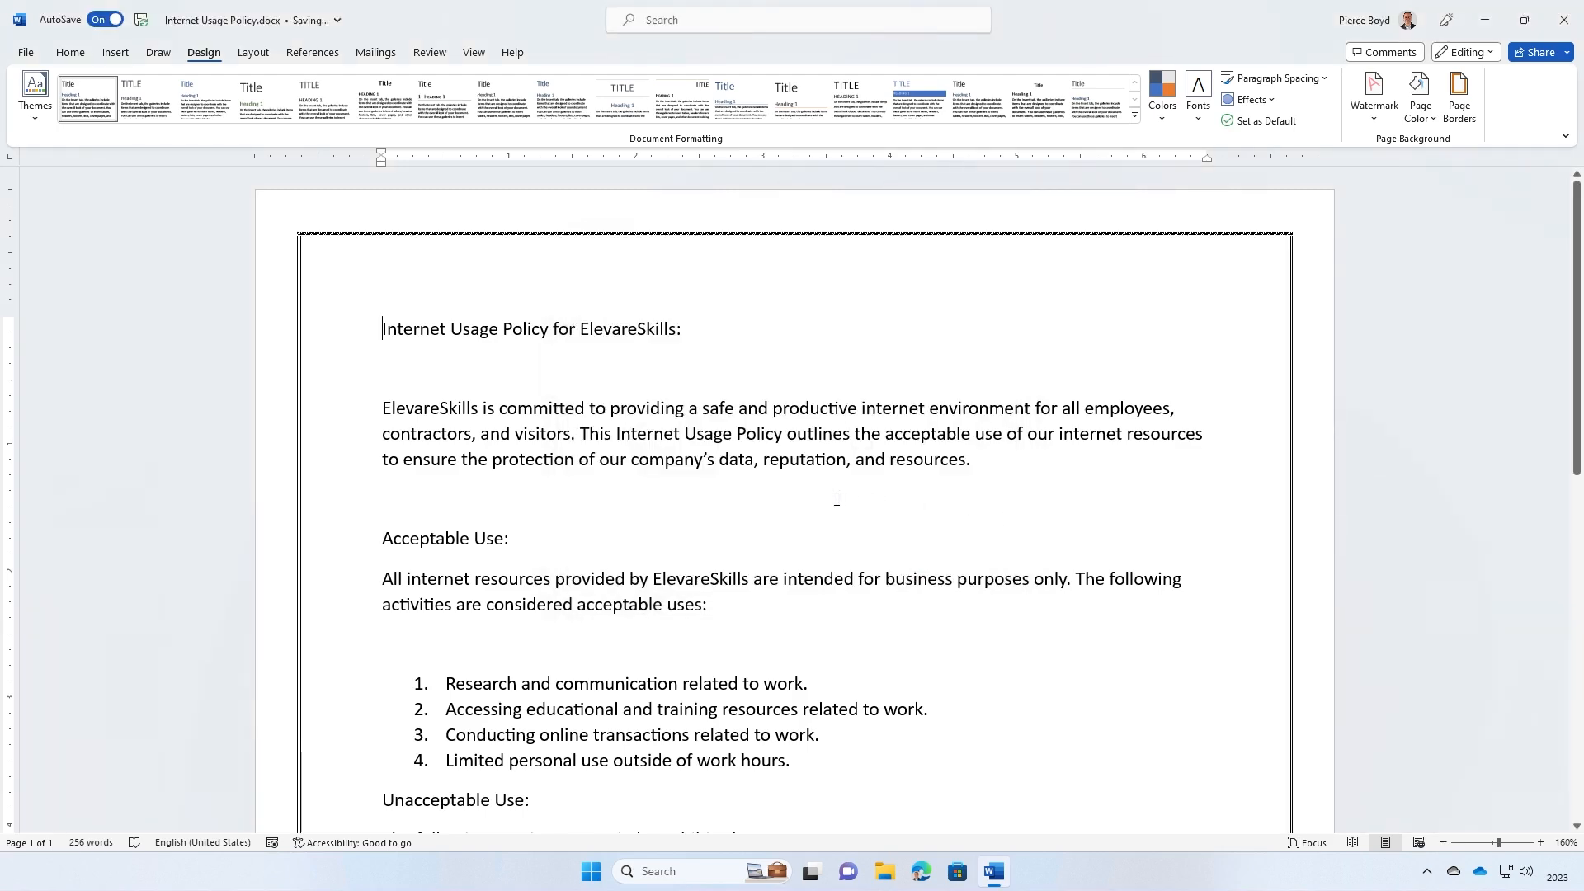
scroll(830, 495, "down", 10)
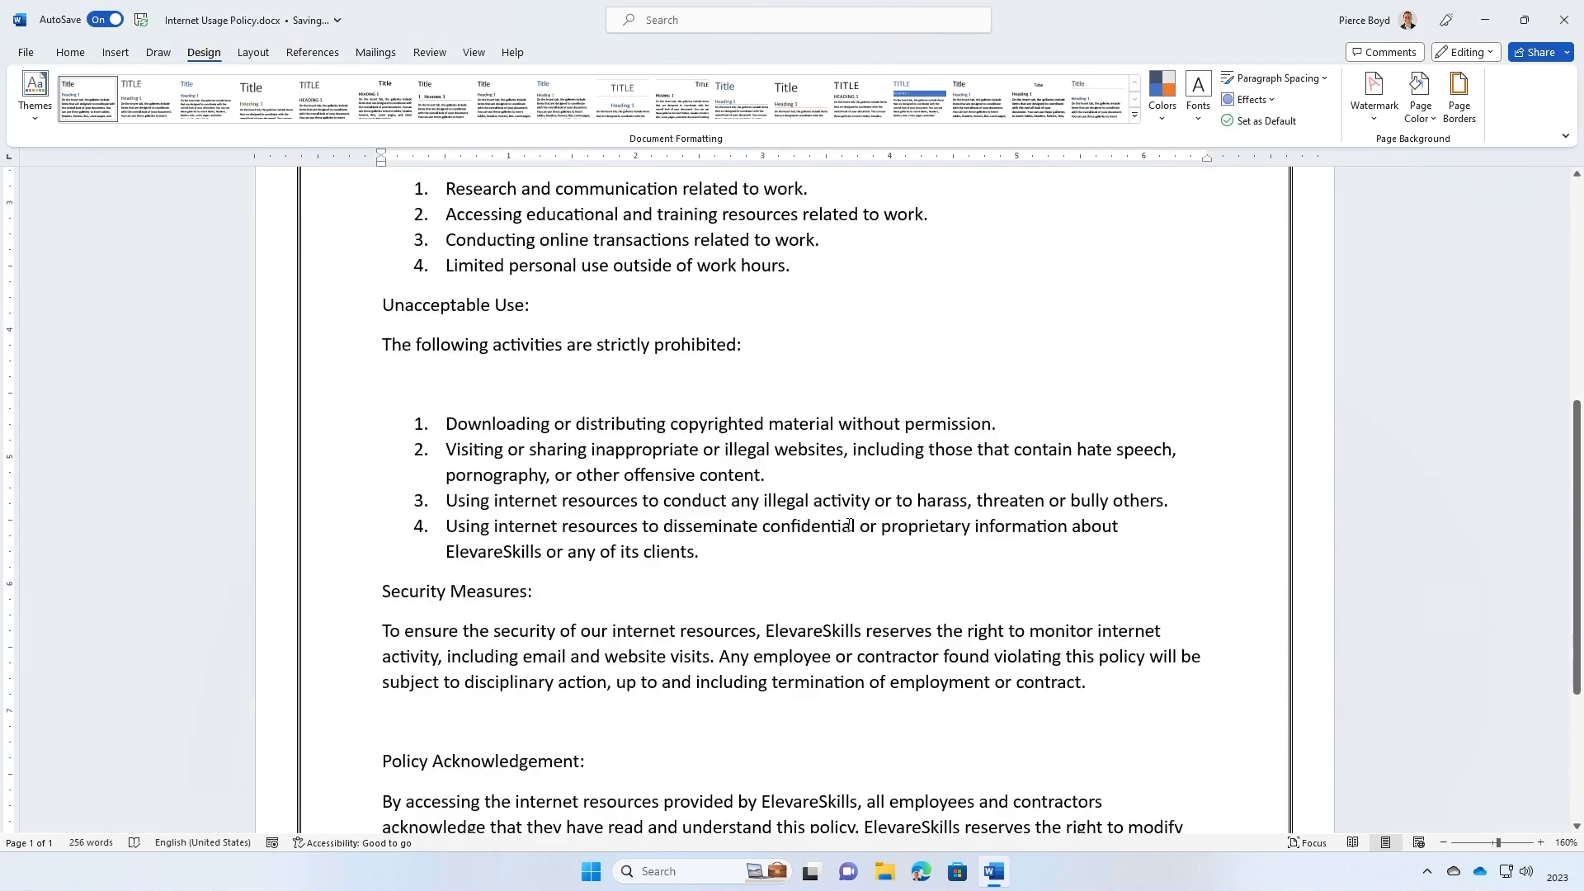
scroll(851, 525, "up", 10)
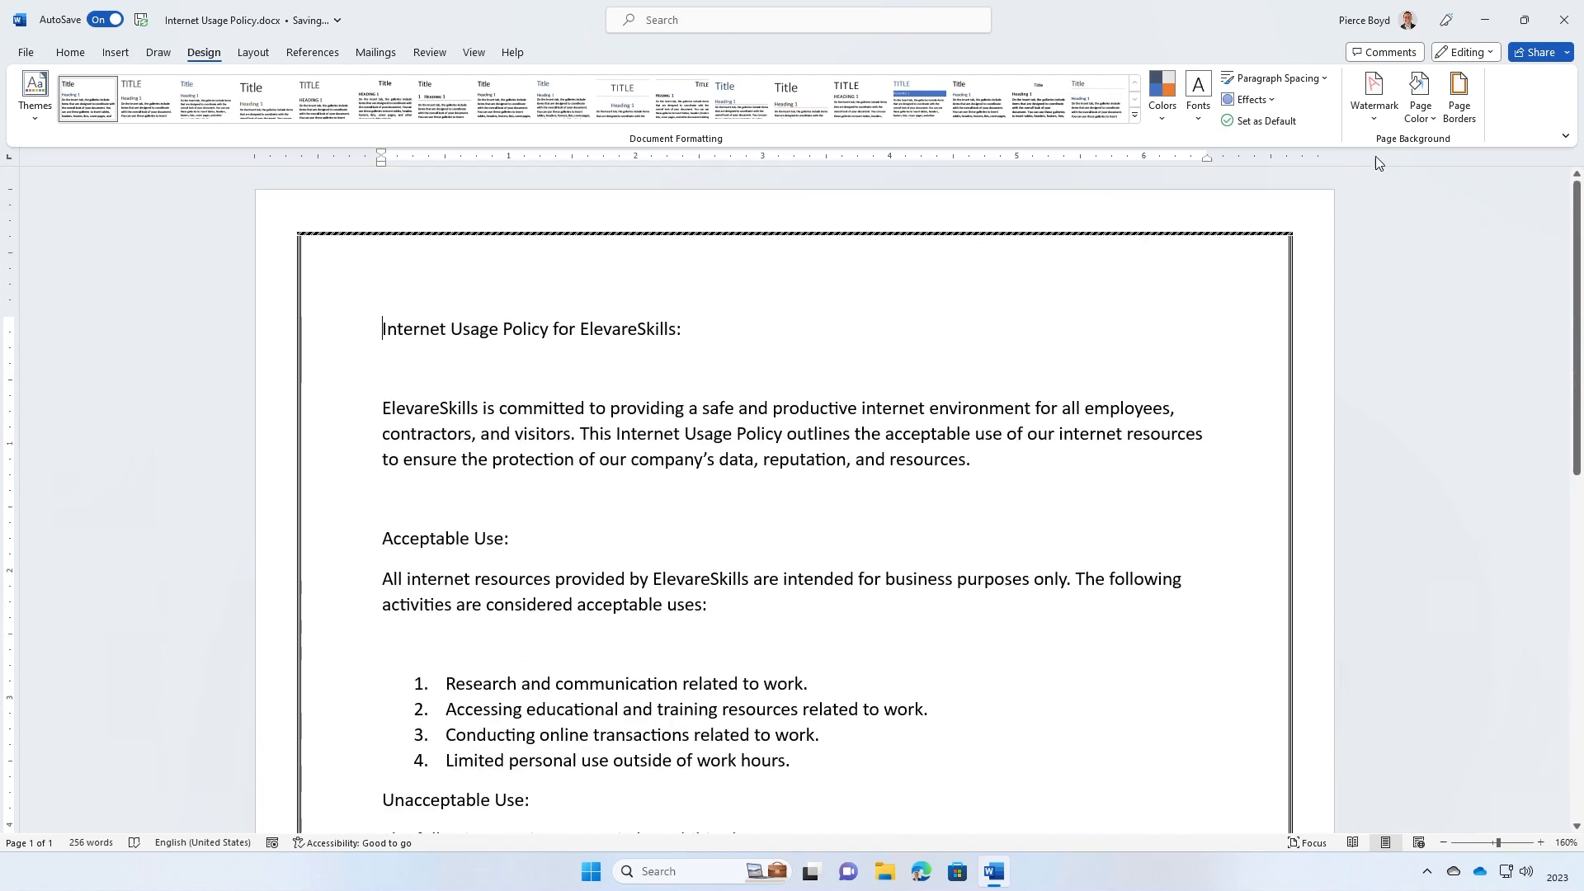
Recolor the left and right page borders with the blue 3 pt diagonally striped line, apply it and review the page
left_click(1459, 95)
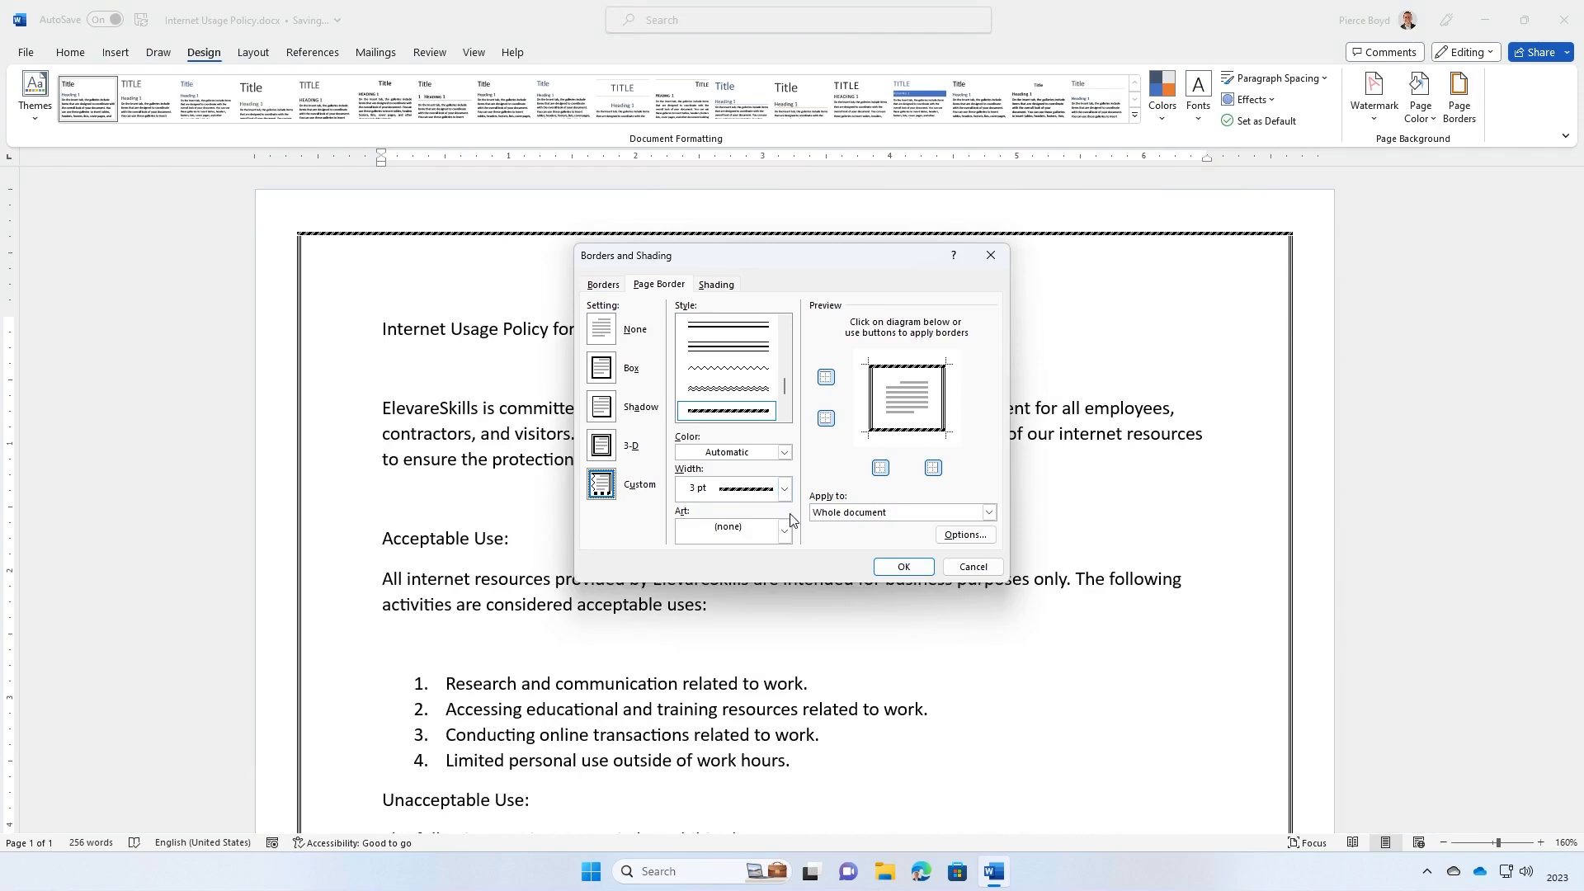
left_click(783, 452)
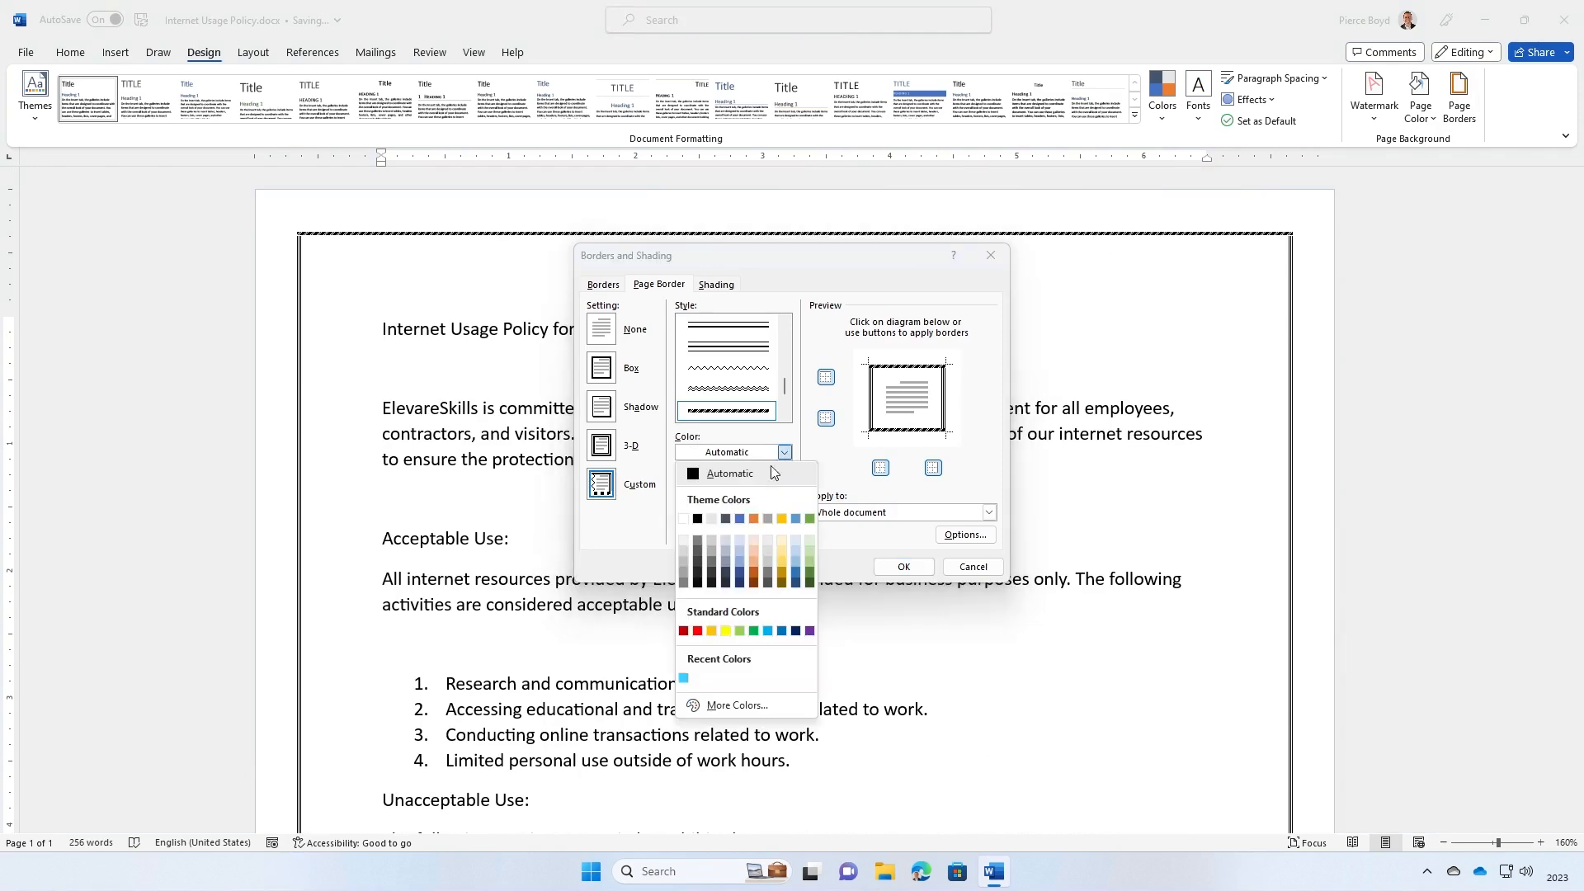
left_click(739, 518)
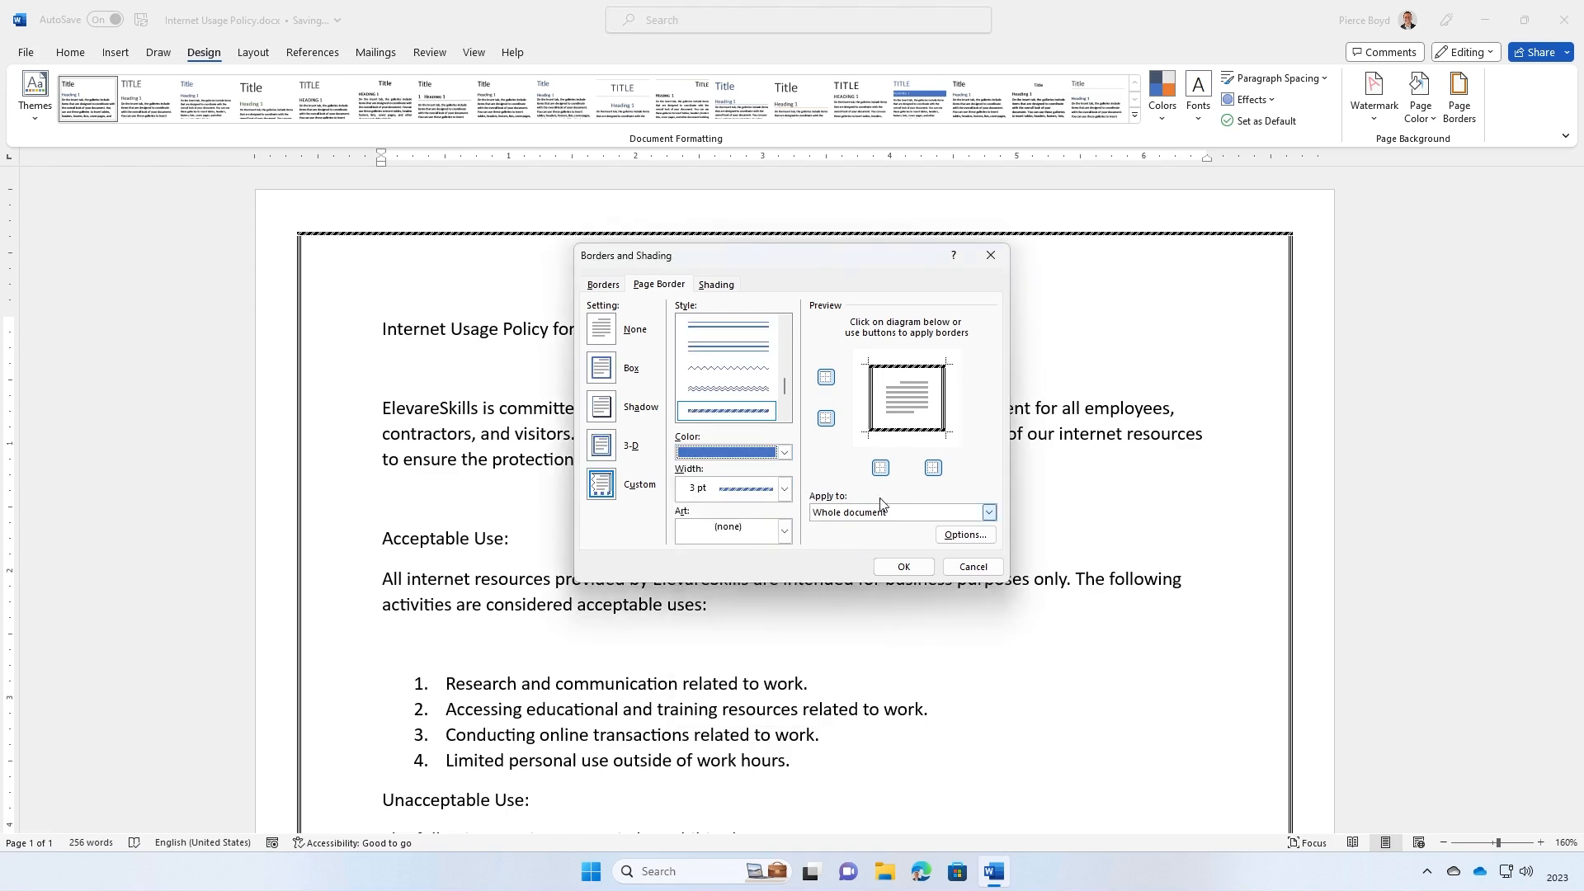
left_click(883, 471)
left_click(883, 470)
left_click(935, 470)
left_click(935, 470)
left_click(912, 567)
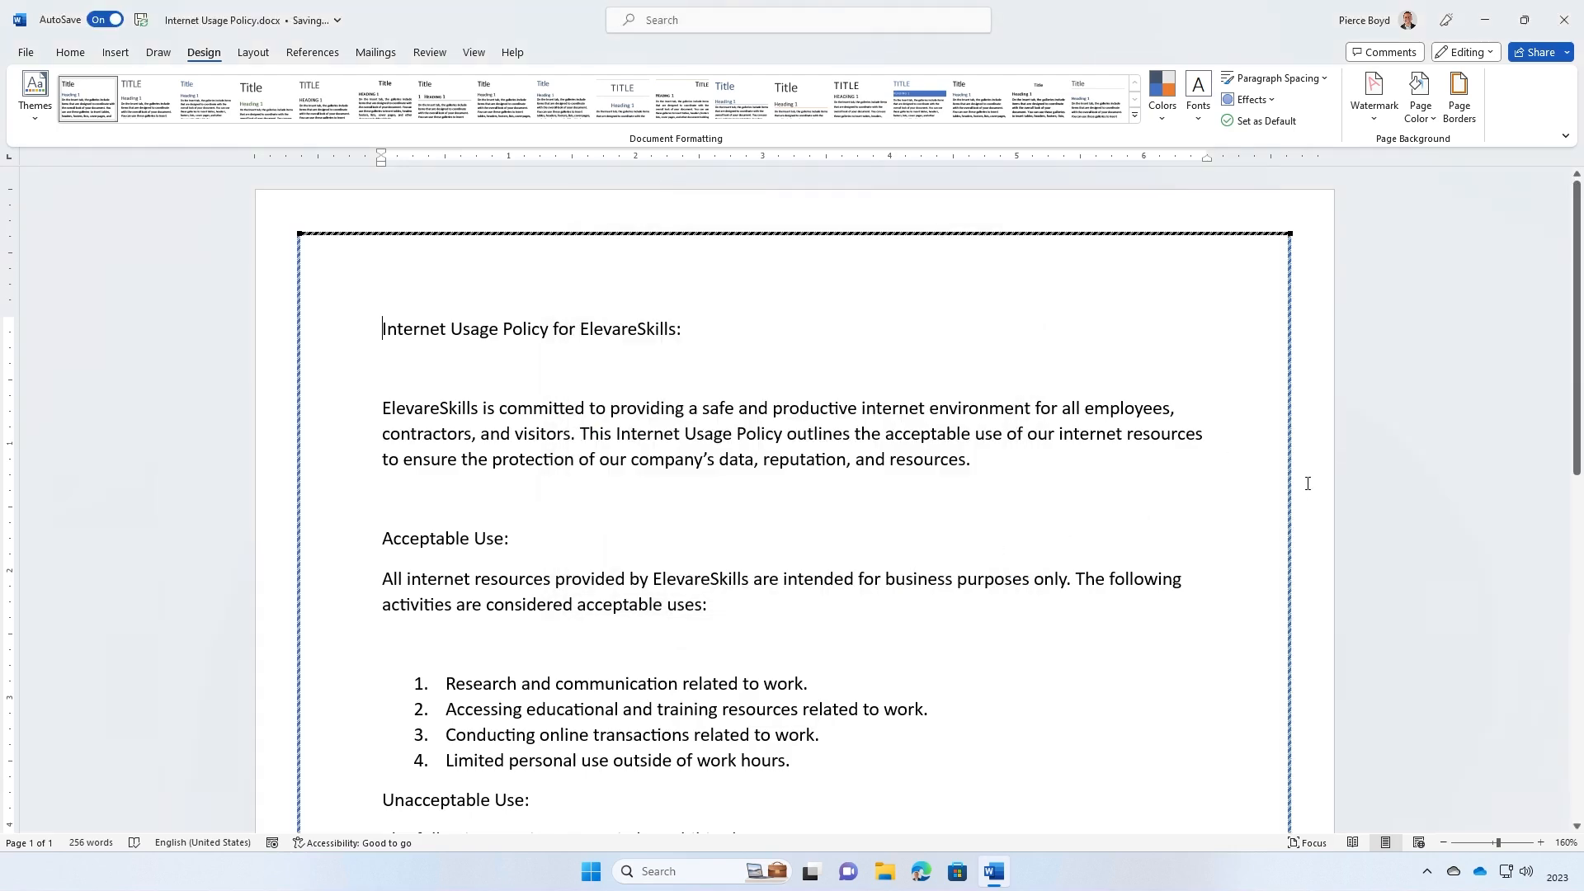
scroll(858, 512, "down", 10)
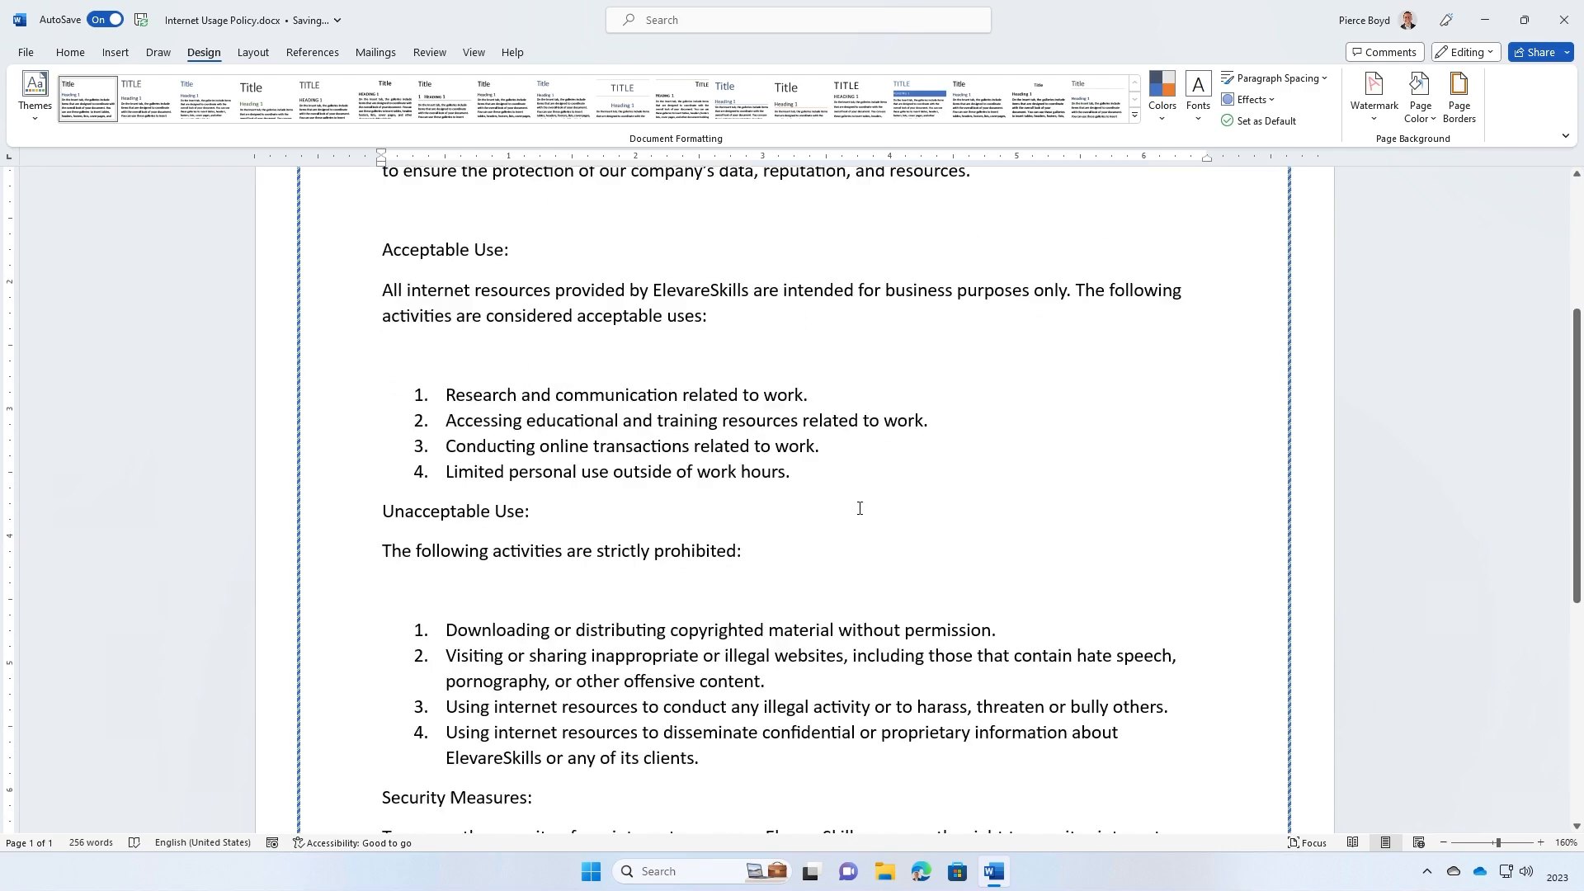
scroll(965, 512, "up", 10)
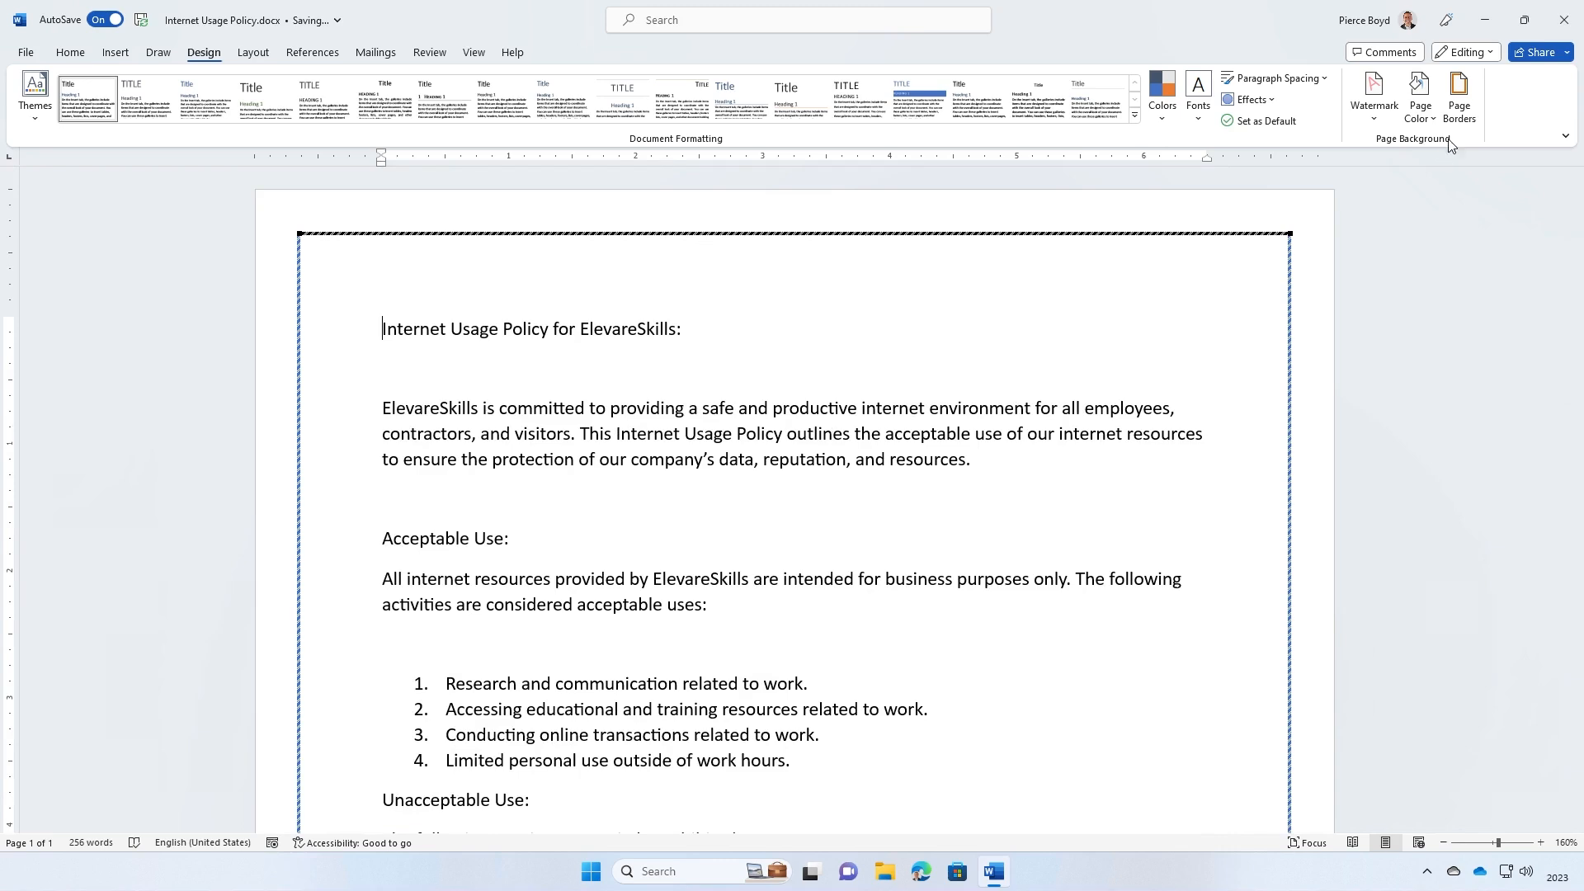
Remove the mixed black and blue Custom page border from the whole document with the None setting
left_click(1461, 103)
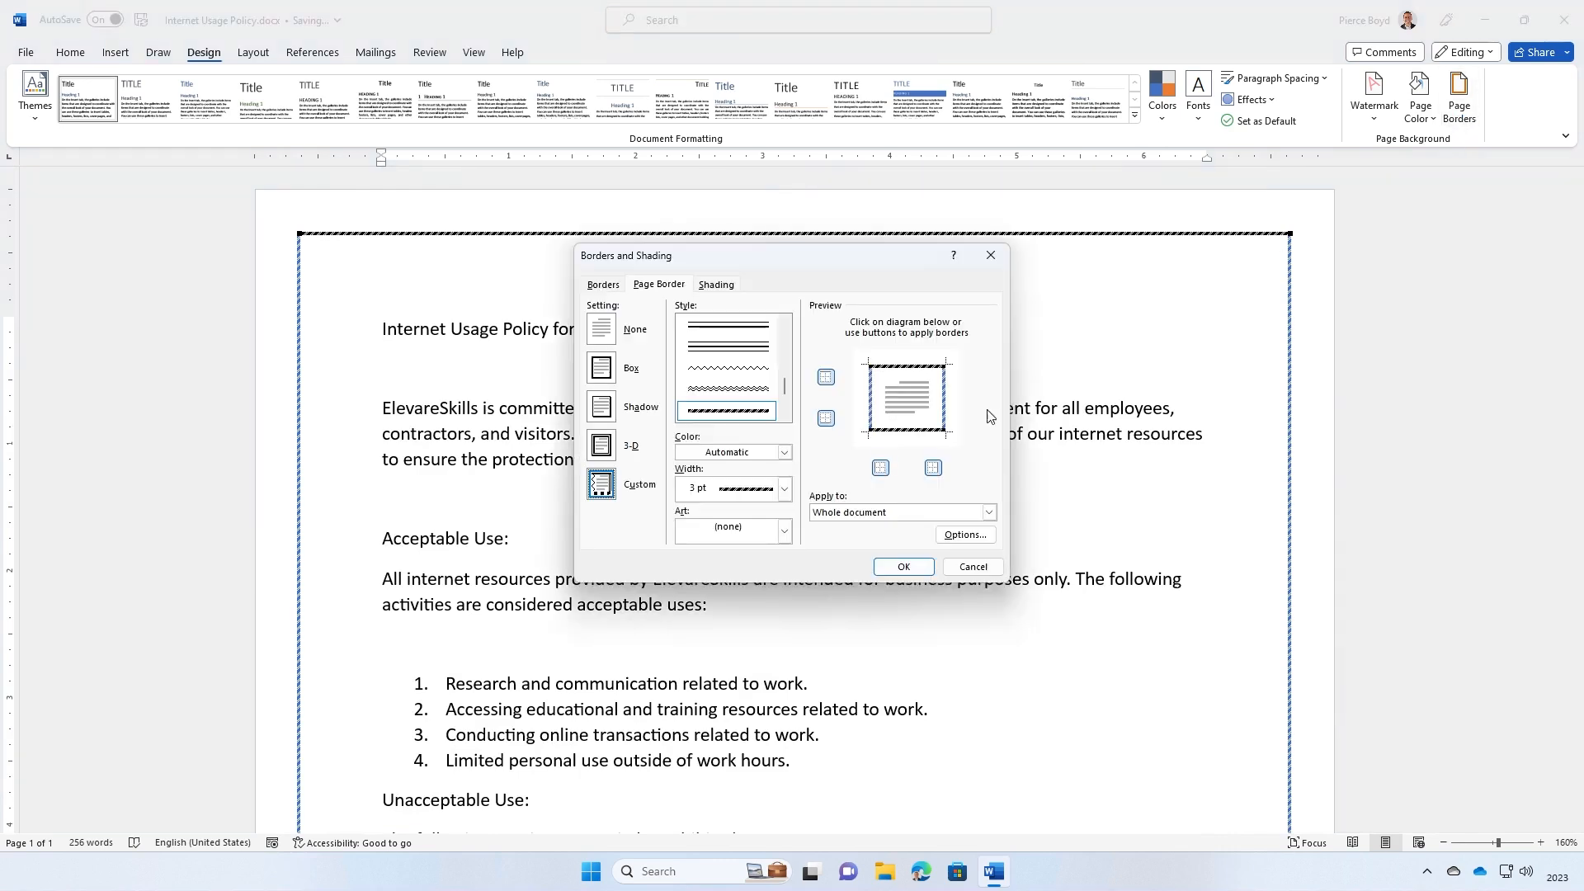
left_click(602, 330)
left_click(902, 566)
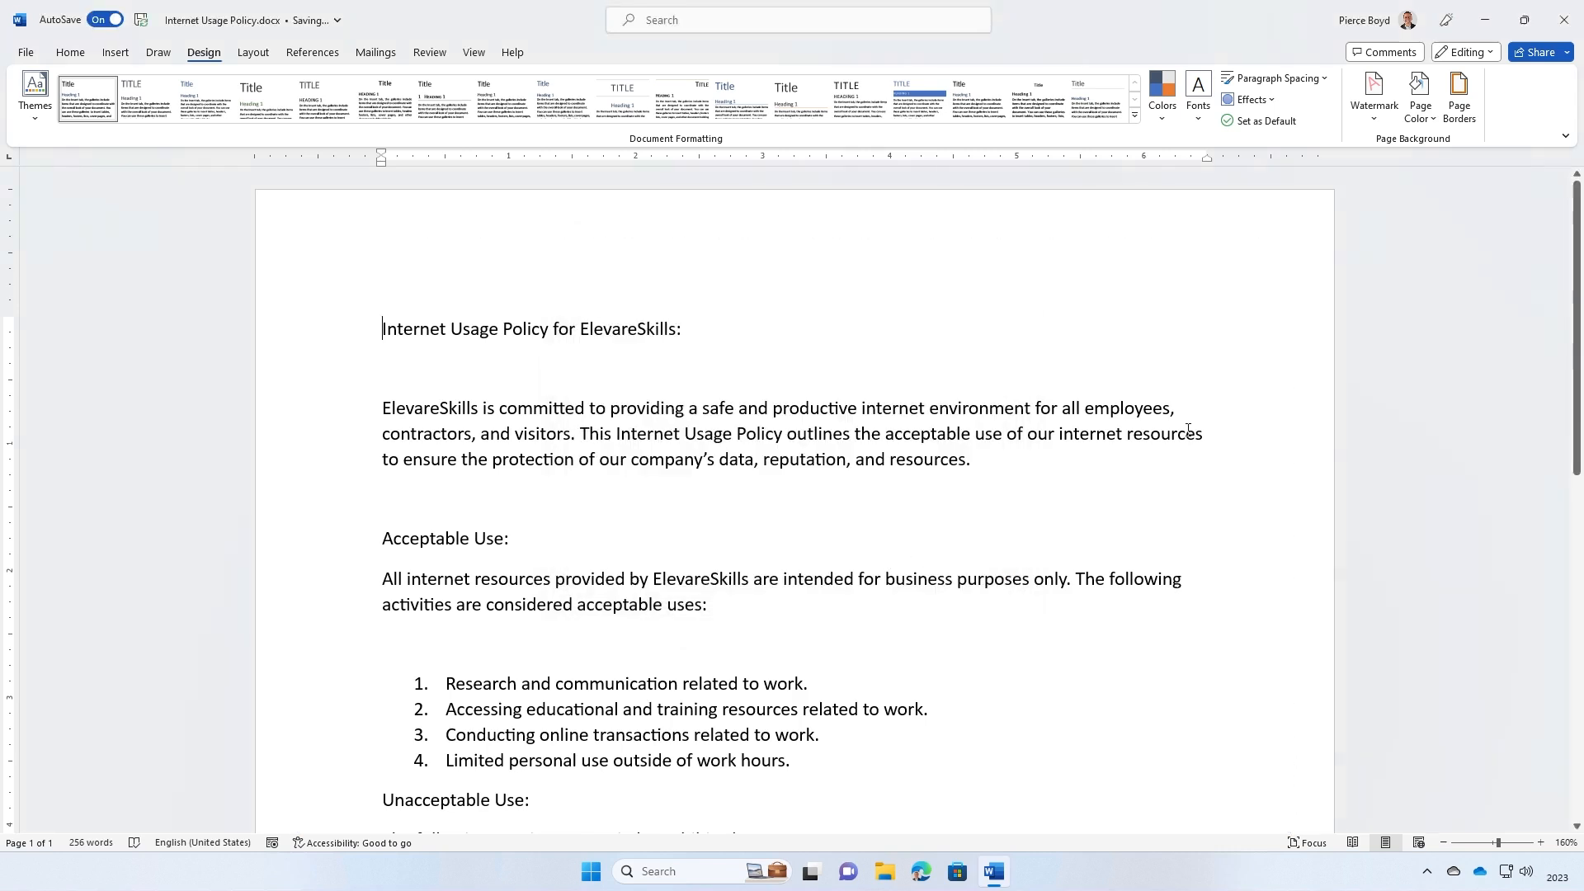
Apply the shaded yellow star art page border at 30 pt to the whole document and review the page
left_click(1459, 99)
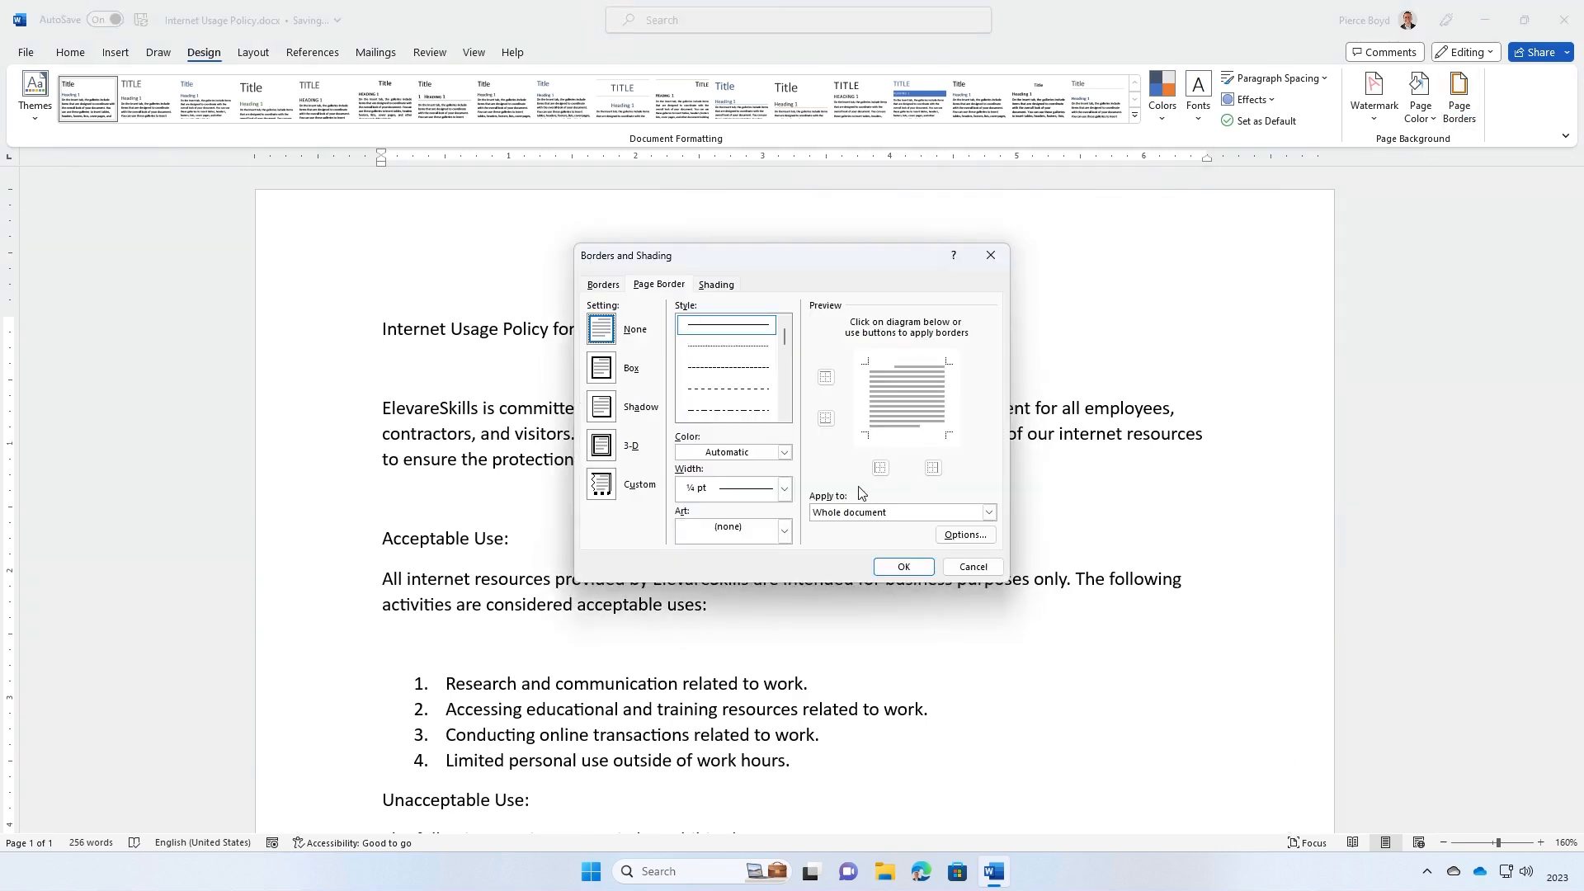
left_click(603, 487)
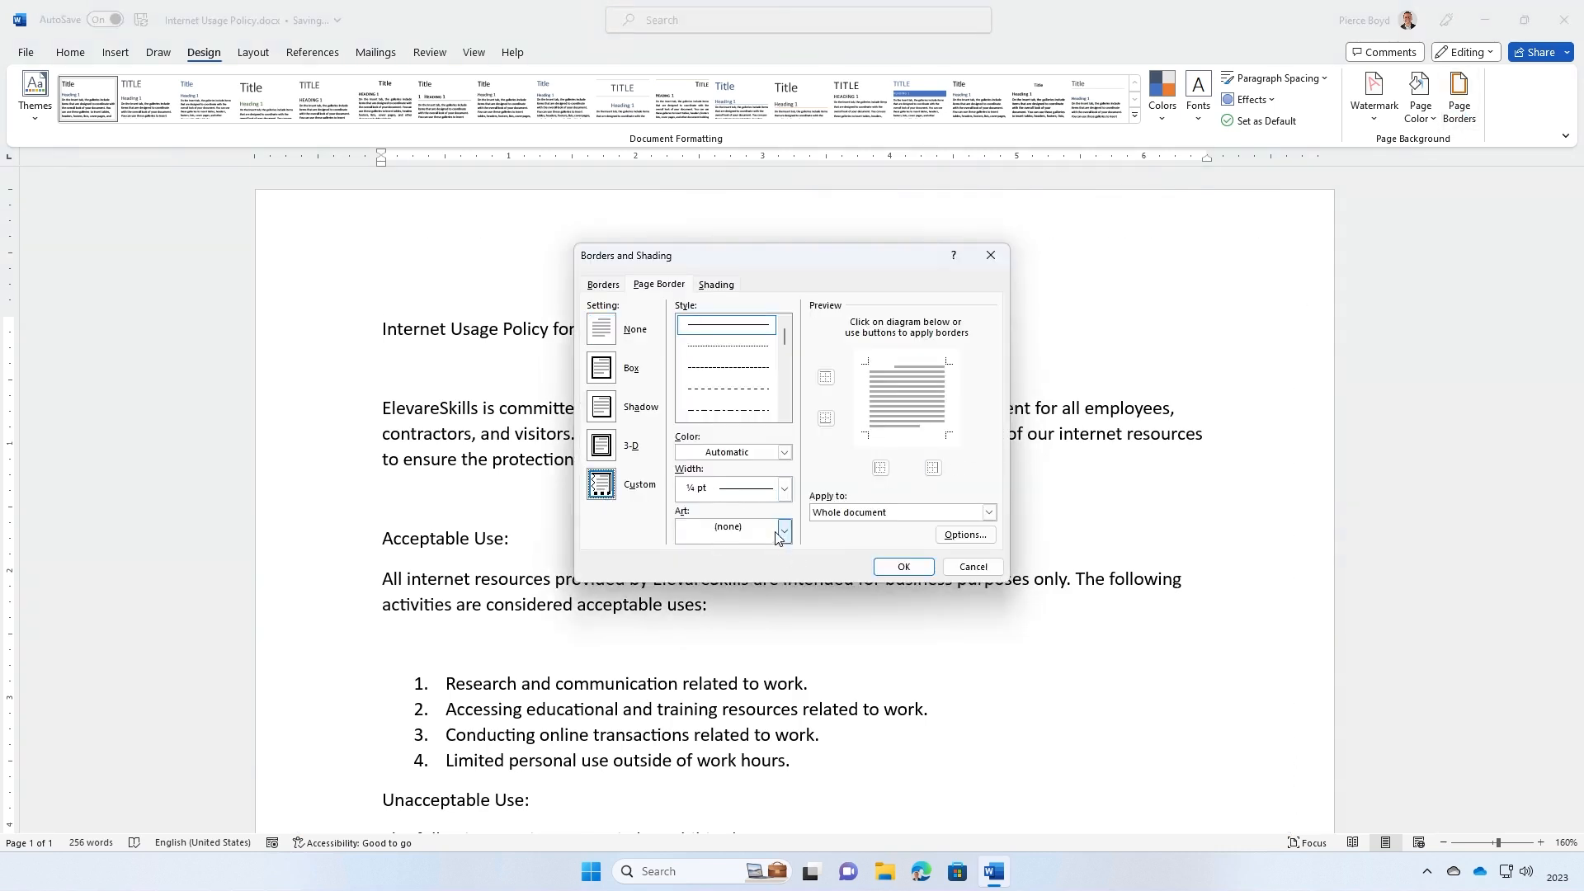
left_click(784, 532)
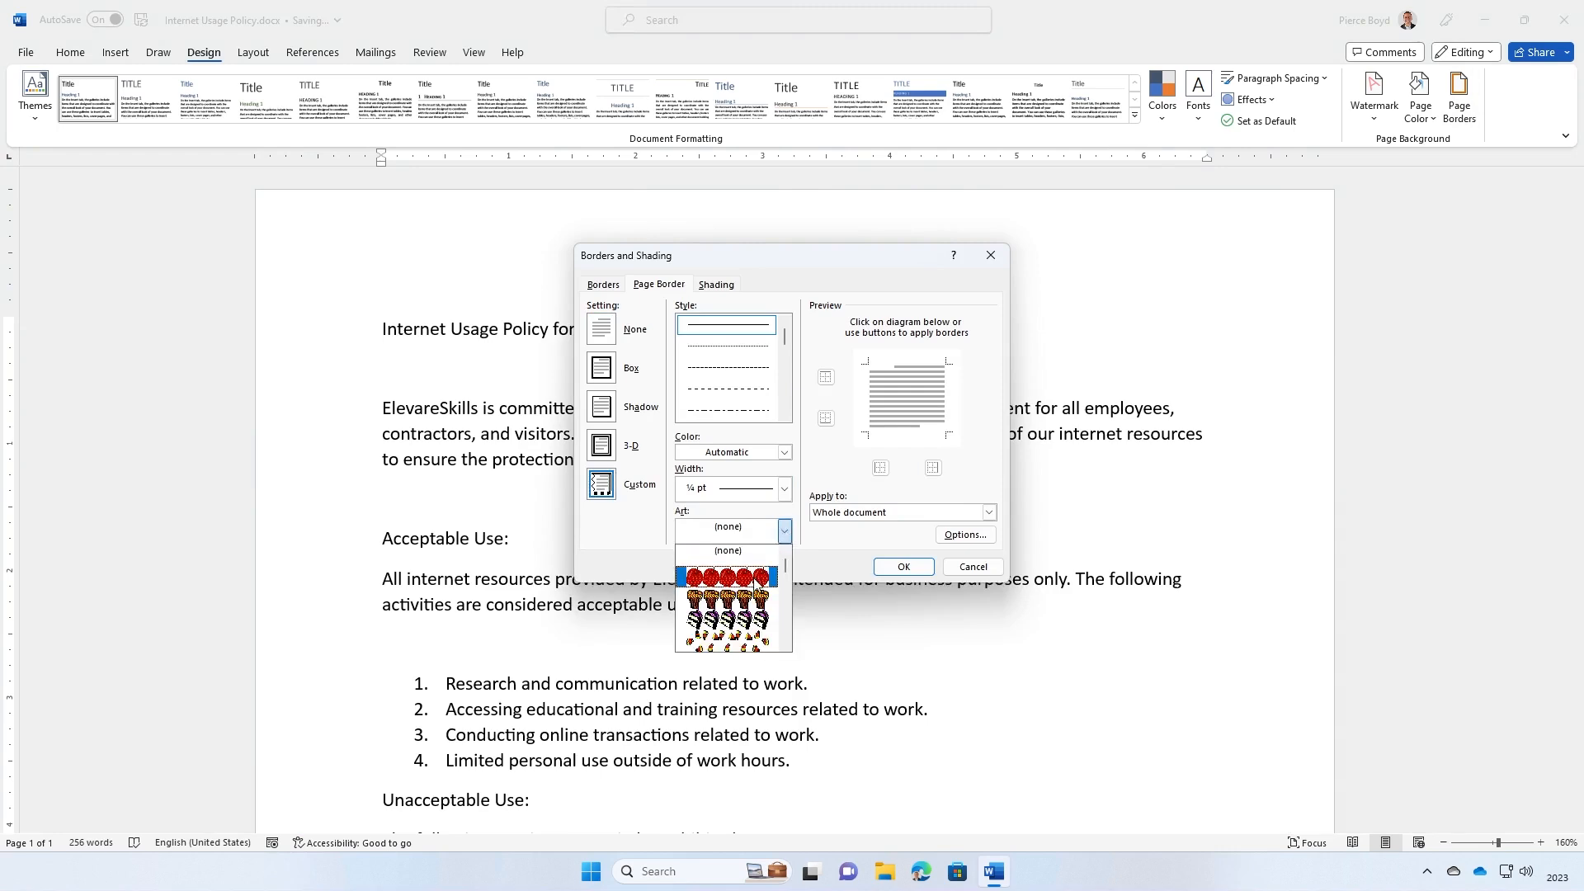
scroll(752, 610, "down", 2)
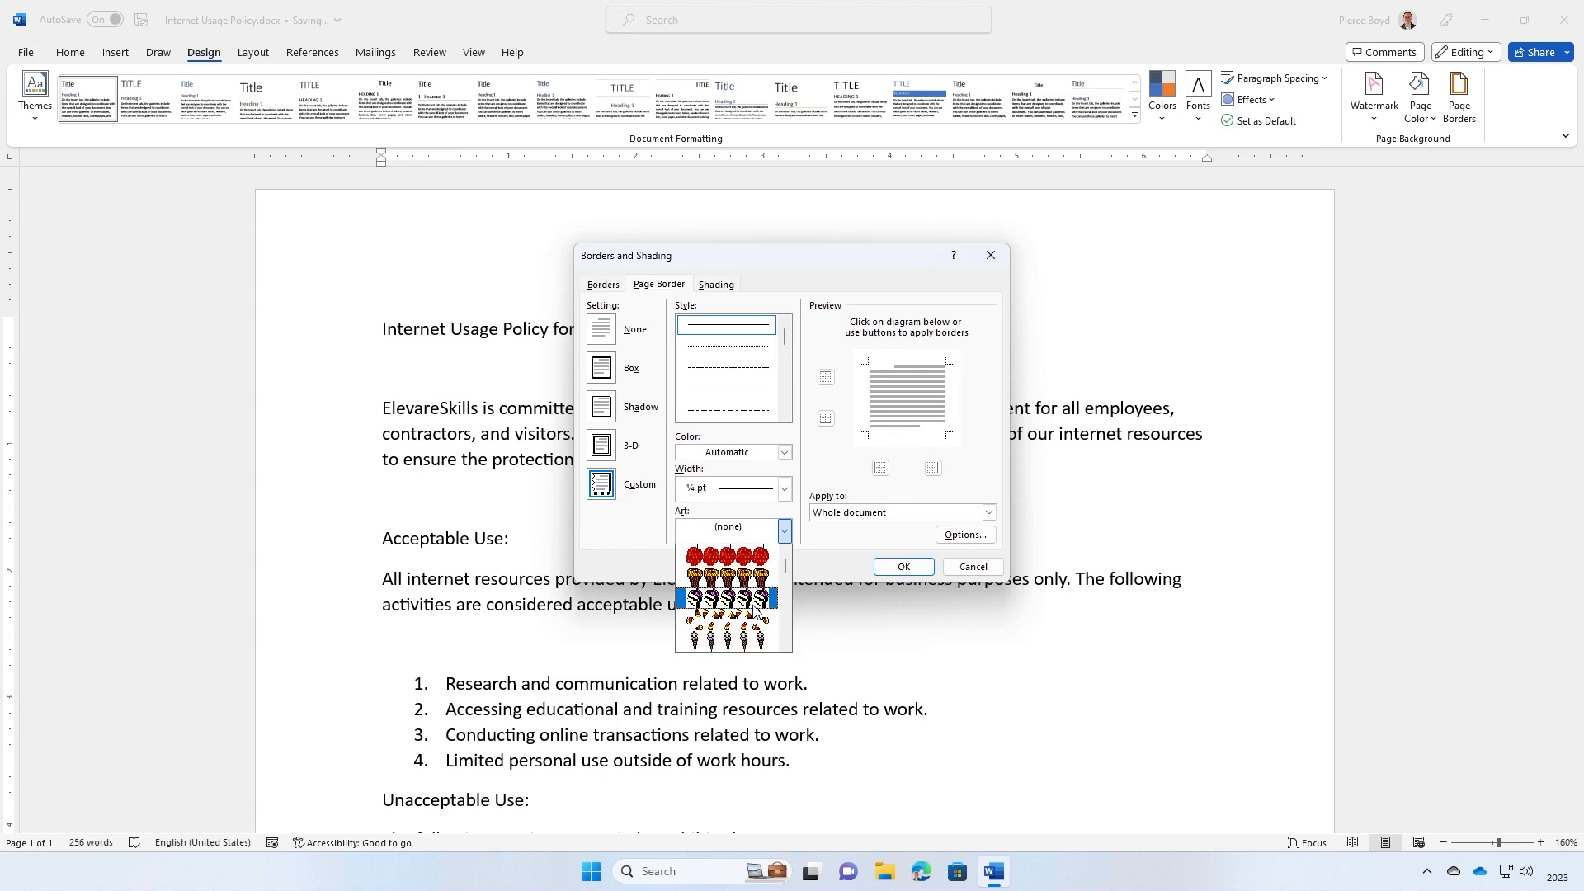
scroll(753, 619, "down", 5)
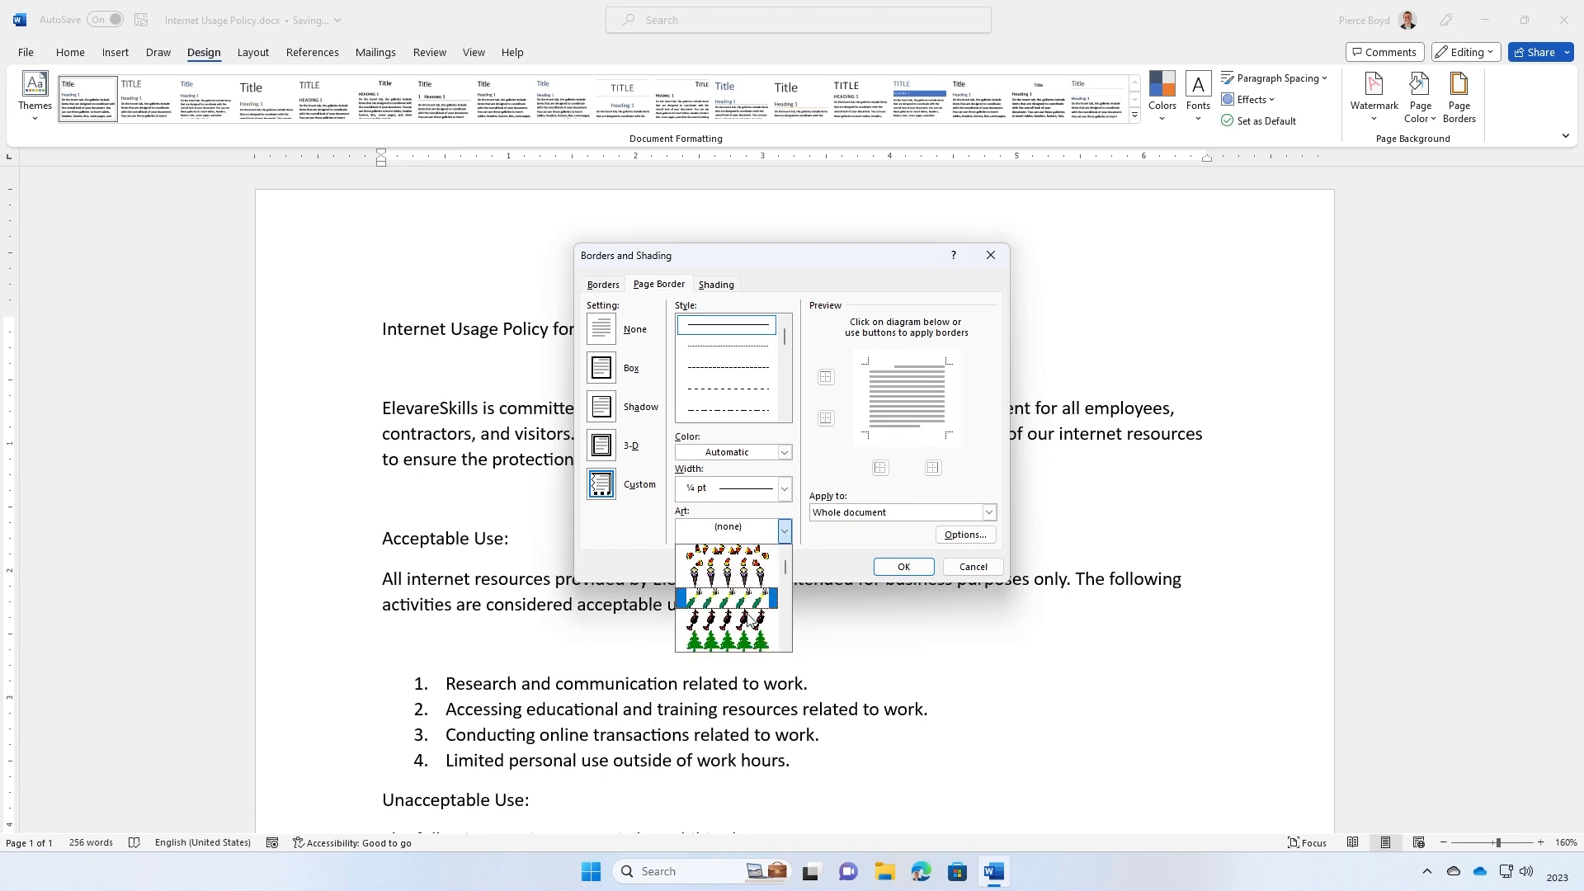
scroll(738, 621, "down", 6)
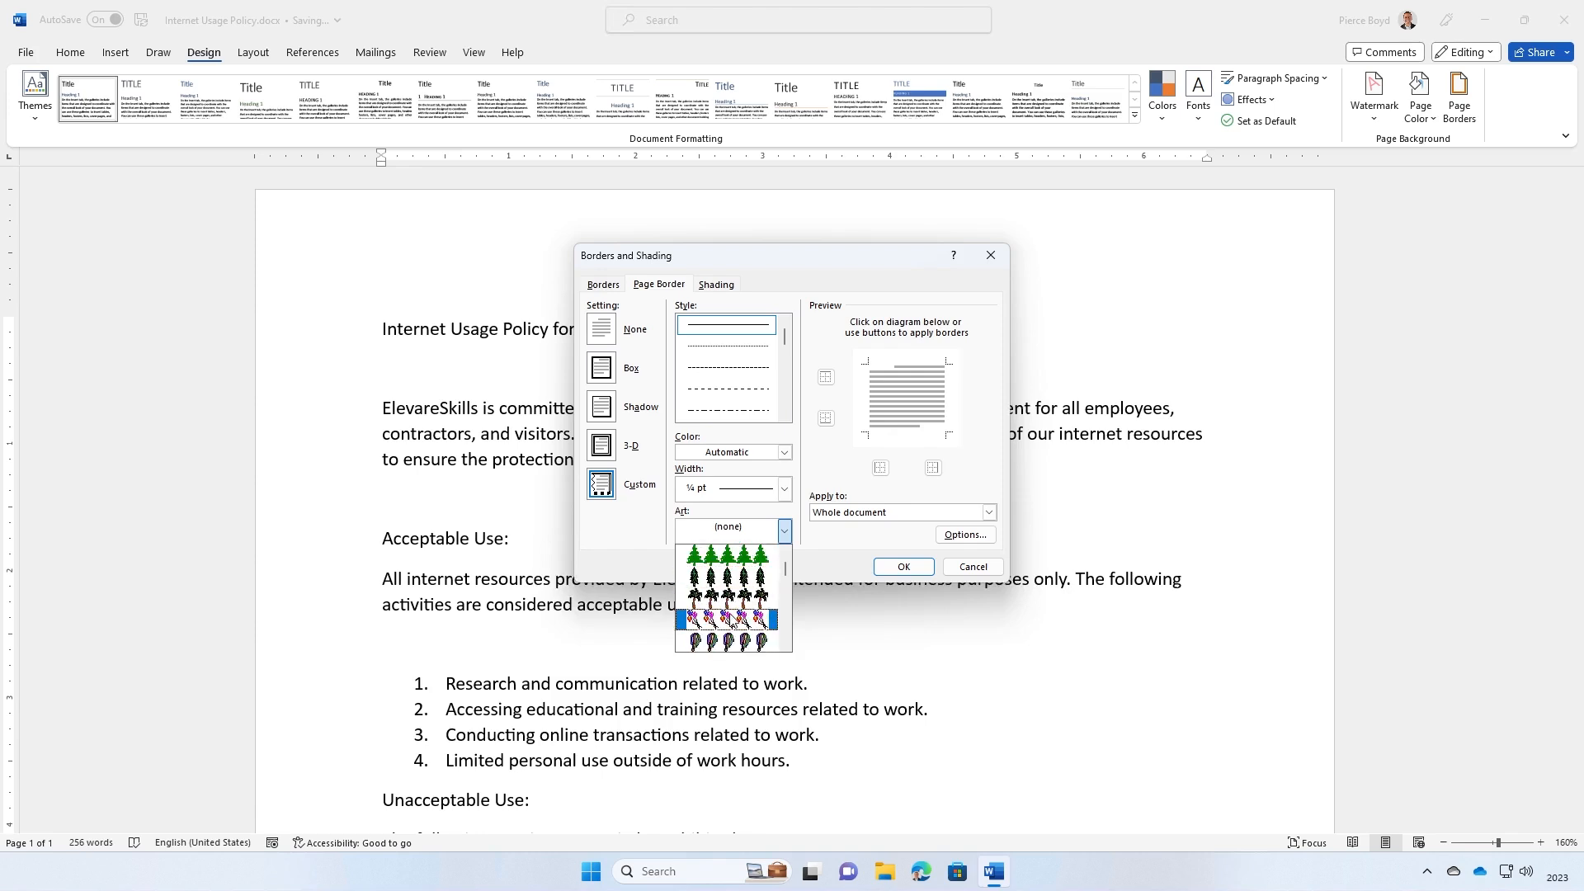
scroll(729, 620, "down", 3)
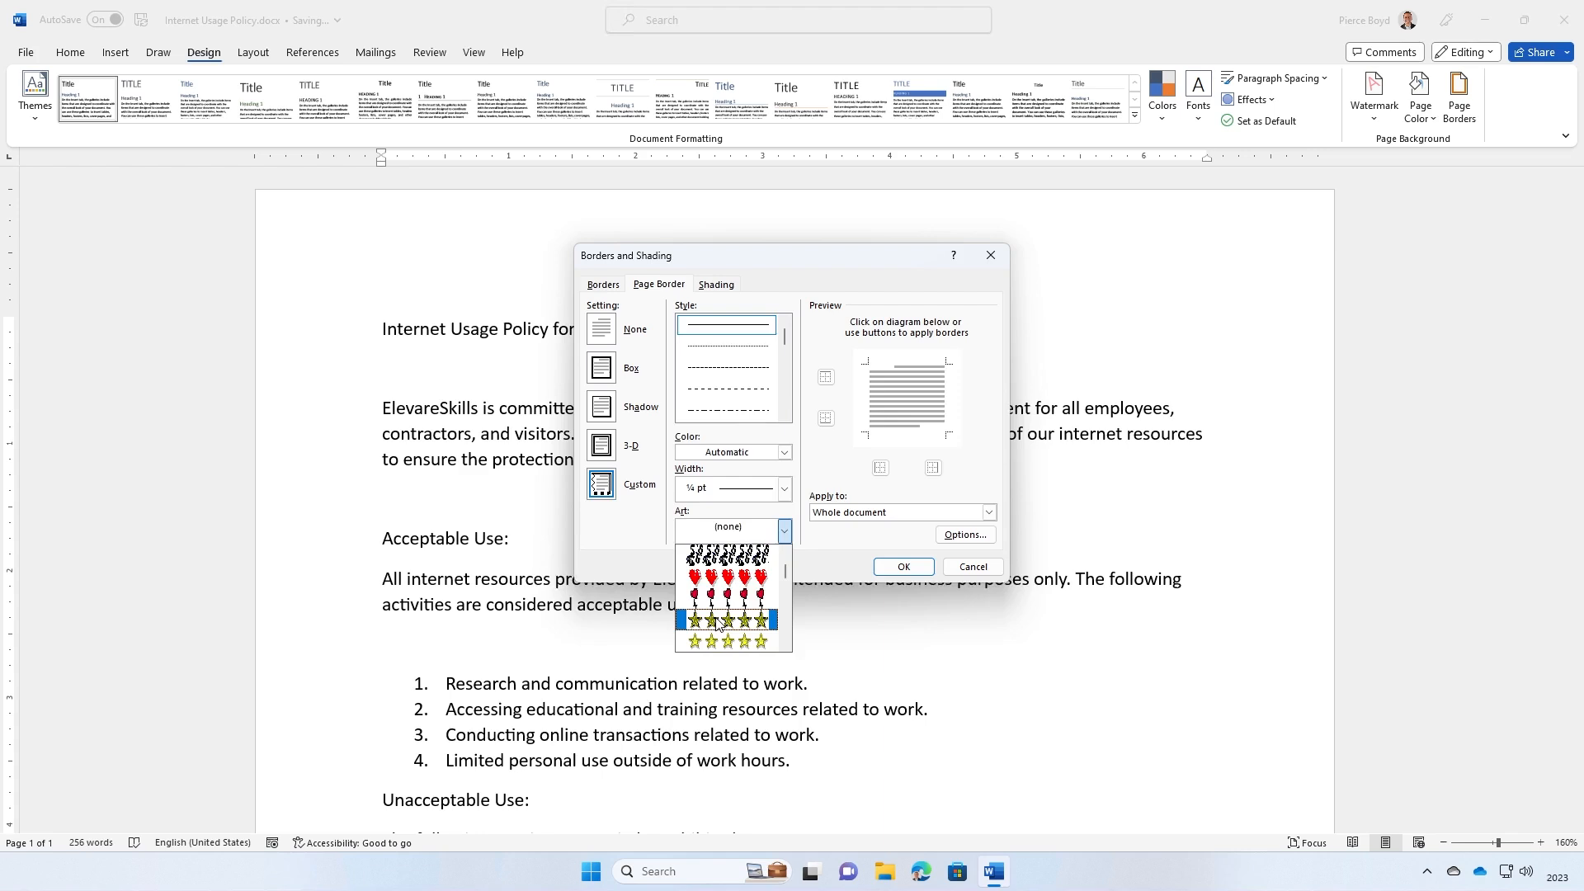
left_click(717, 623)
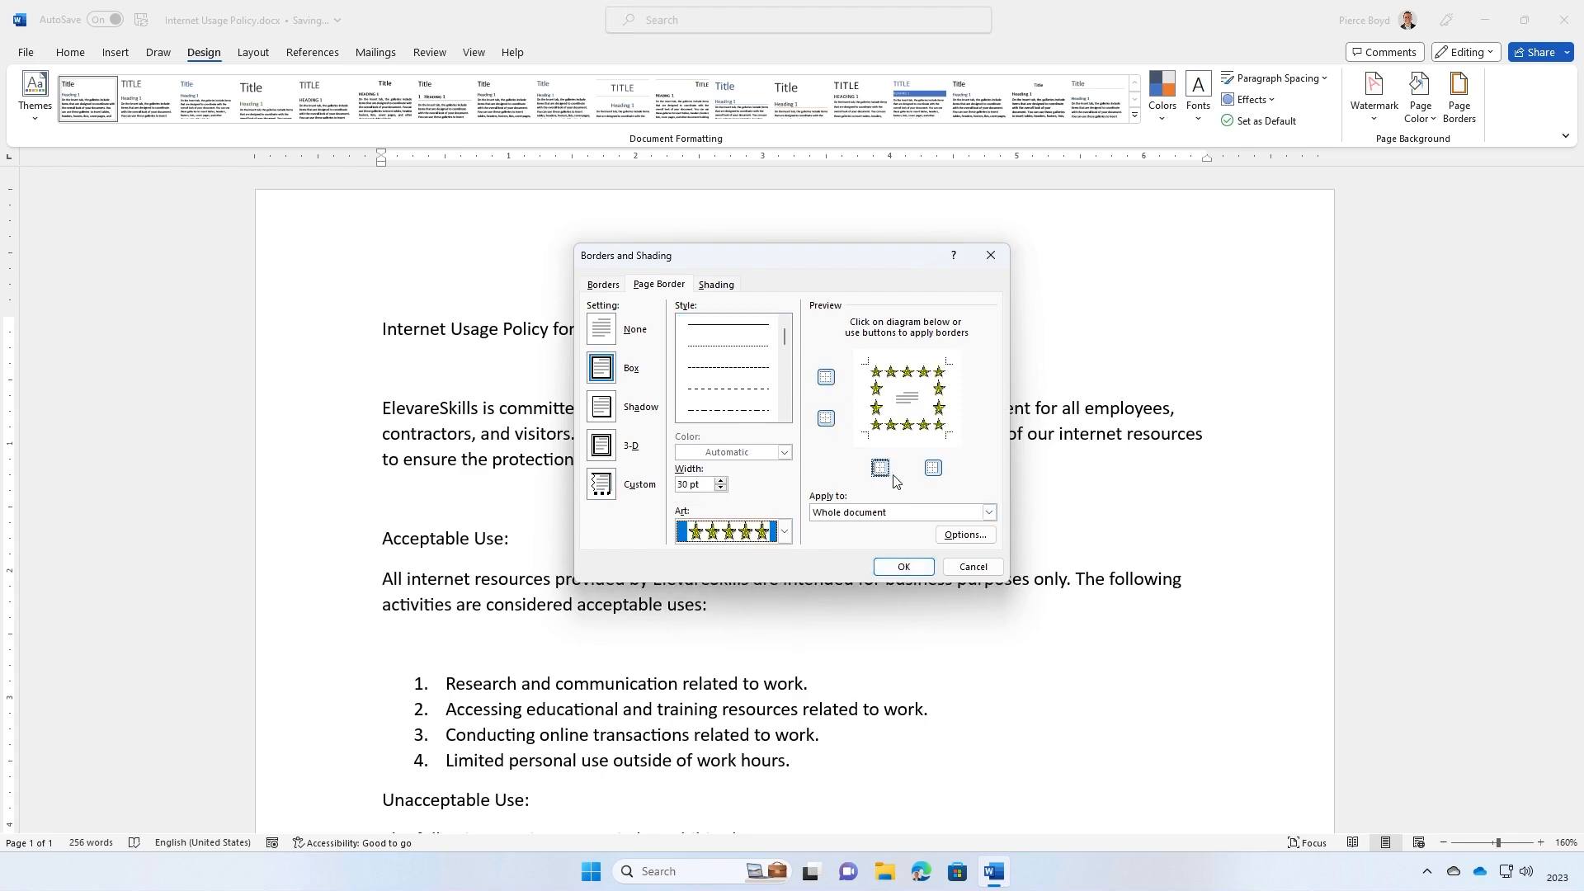
left_click(903, 567)
scroll(1179, 515, "down", 5)
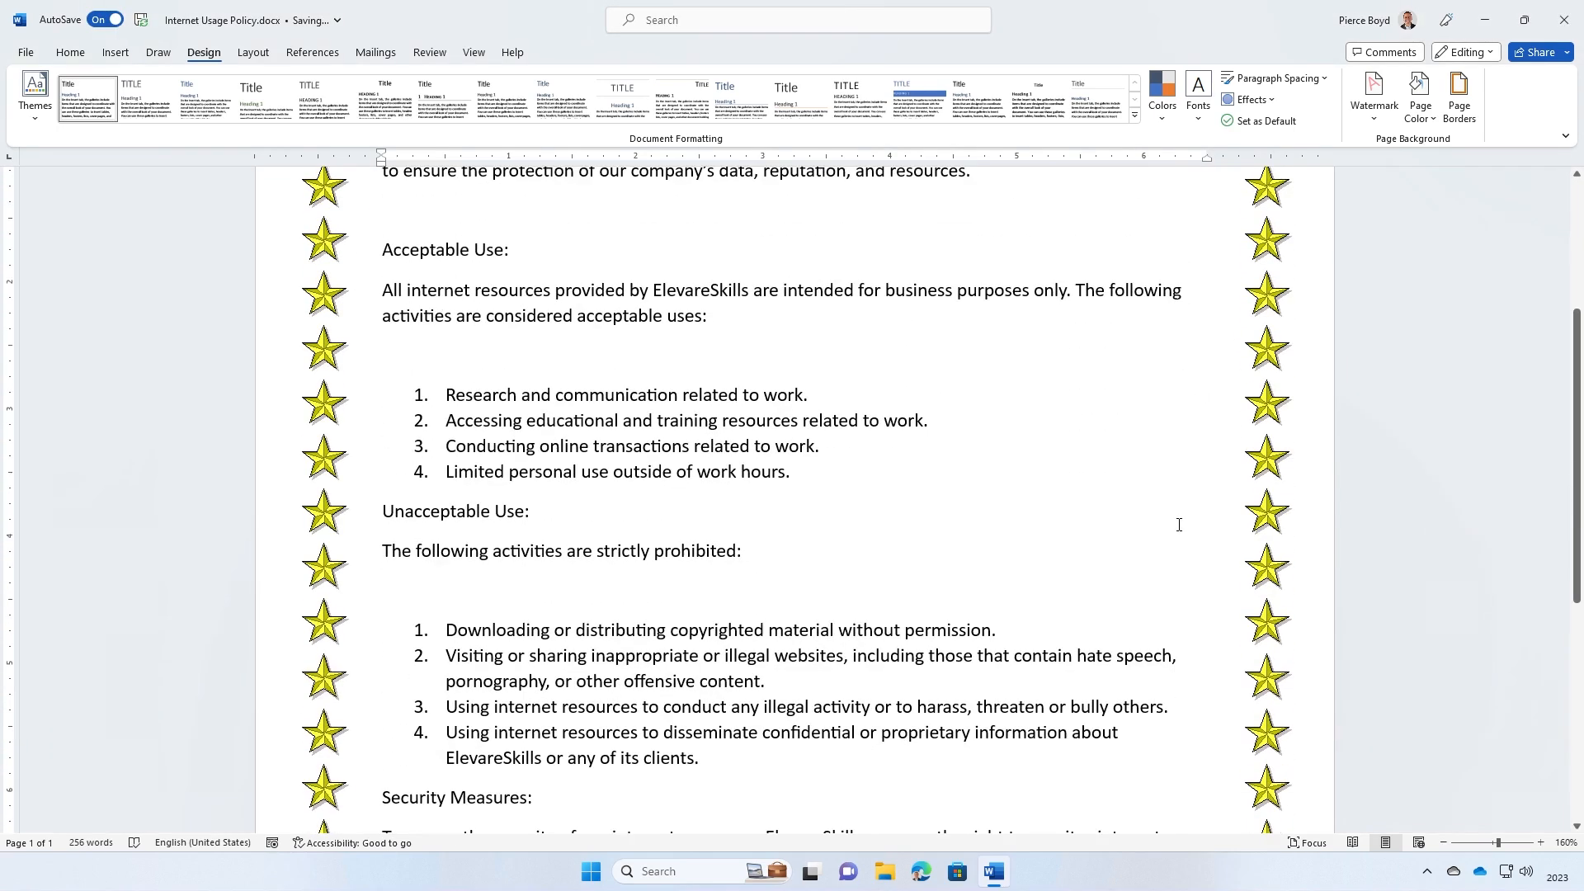
scroll(1179, 525, "down", 6)
scroll(1191, 516, "up", 3)
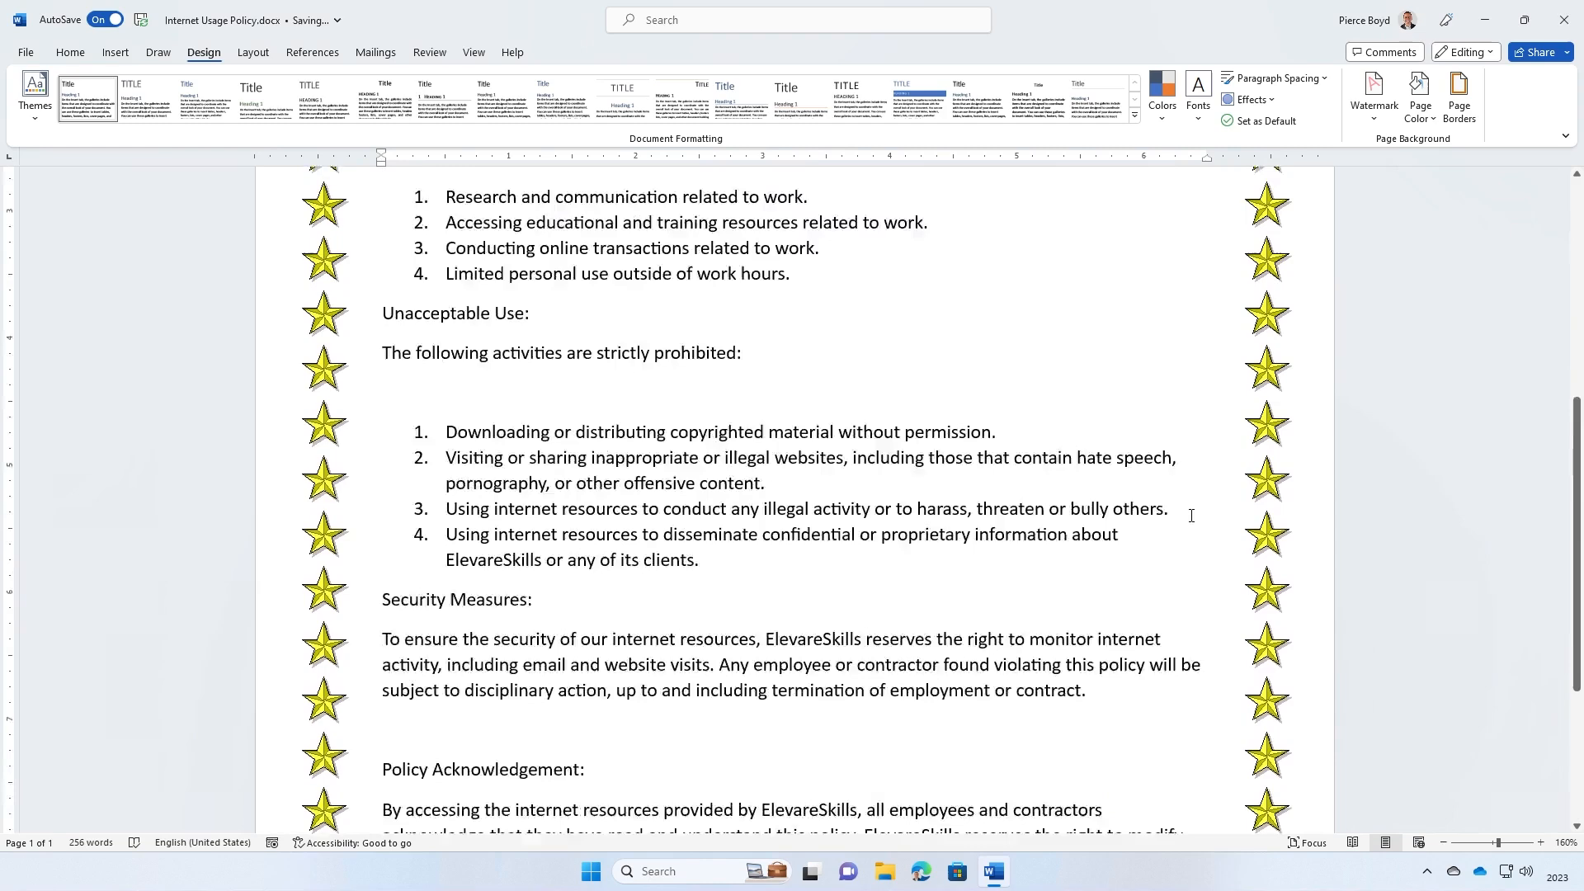
scroll(1190, 516, "up", 8)
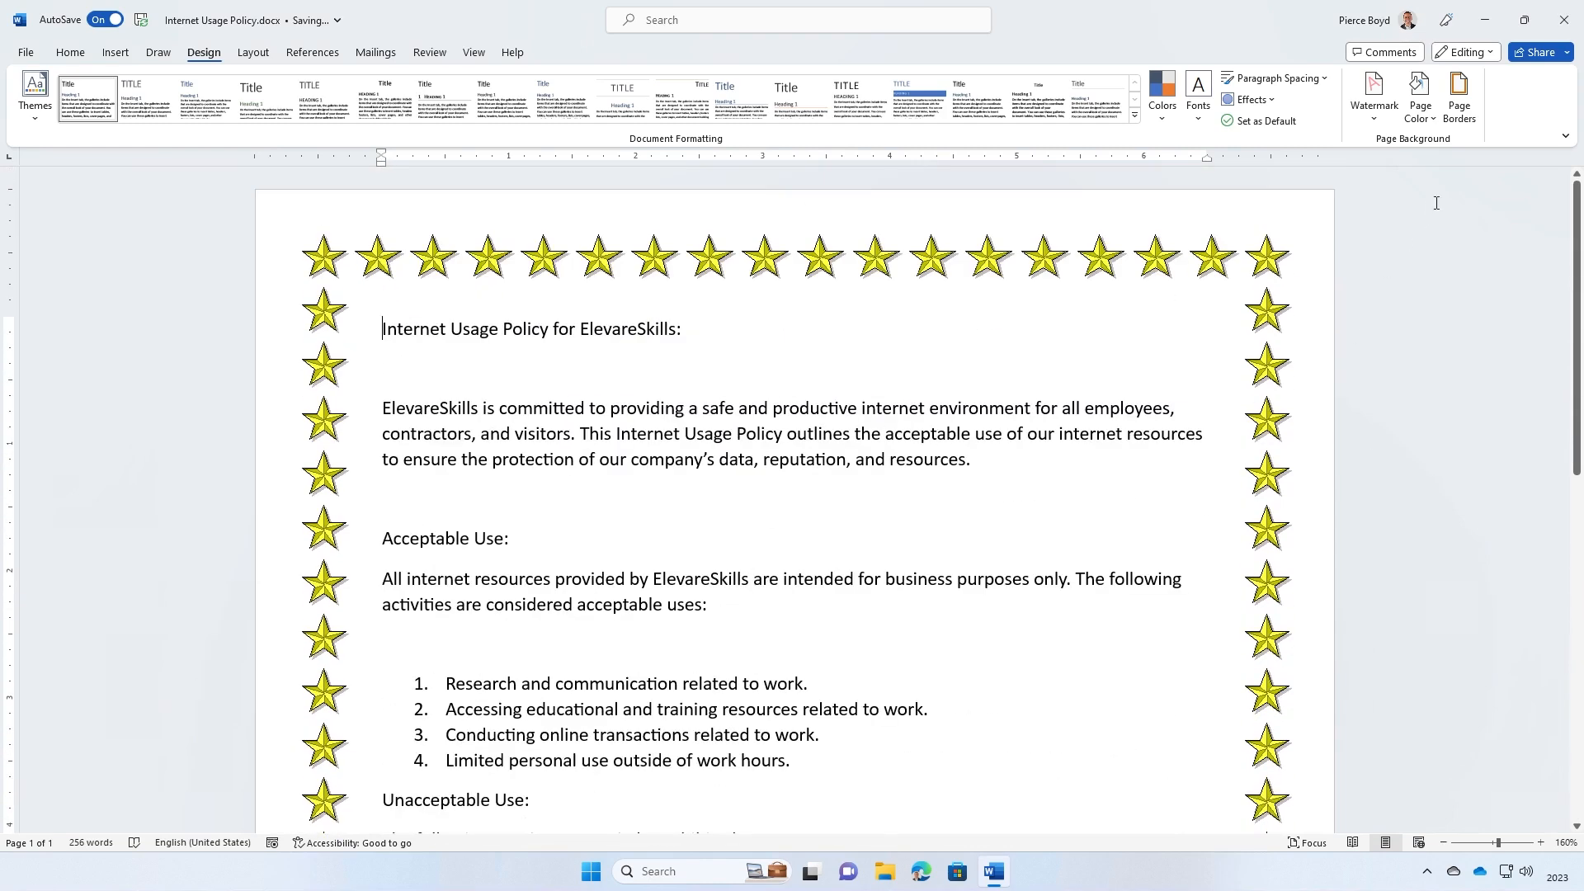
Replace the star page border with the red heart art at 12 pt for the whole document
left_click(1458, 103)
left_click(784, 532)
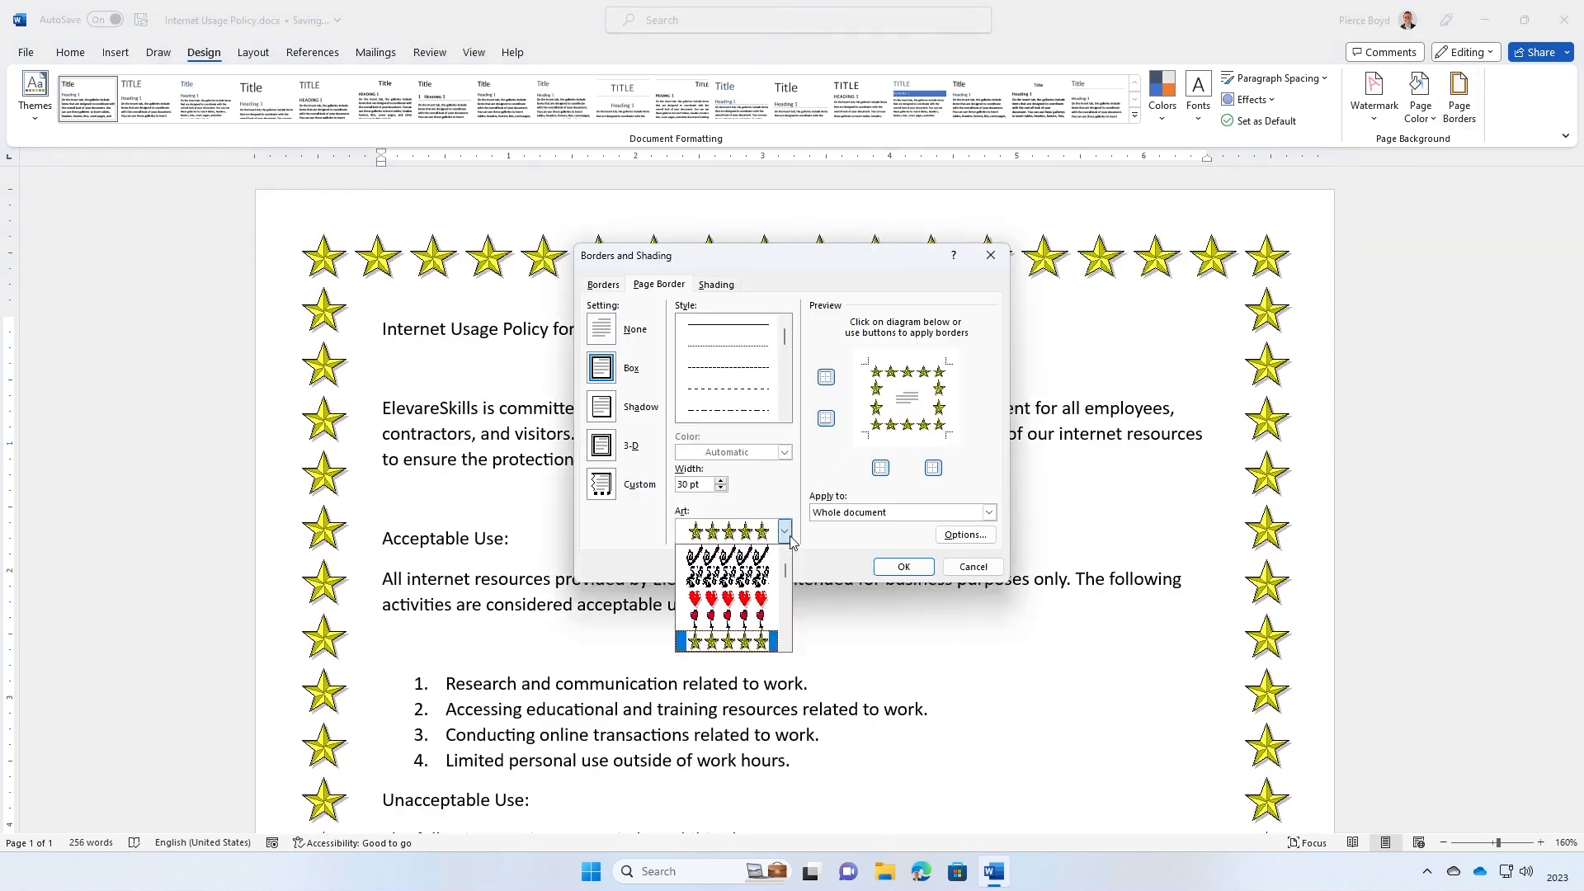
left_click(753, 600)
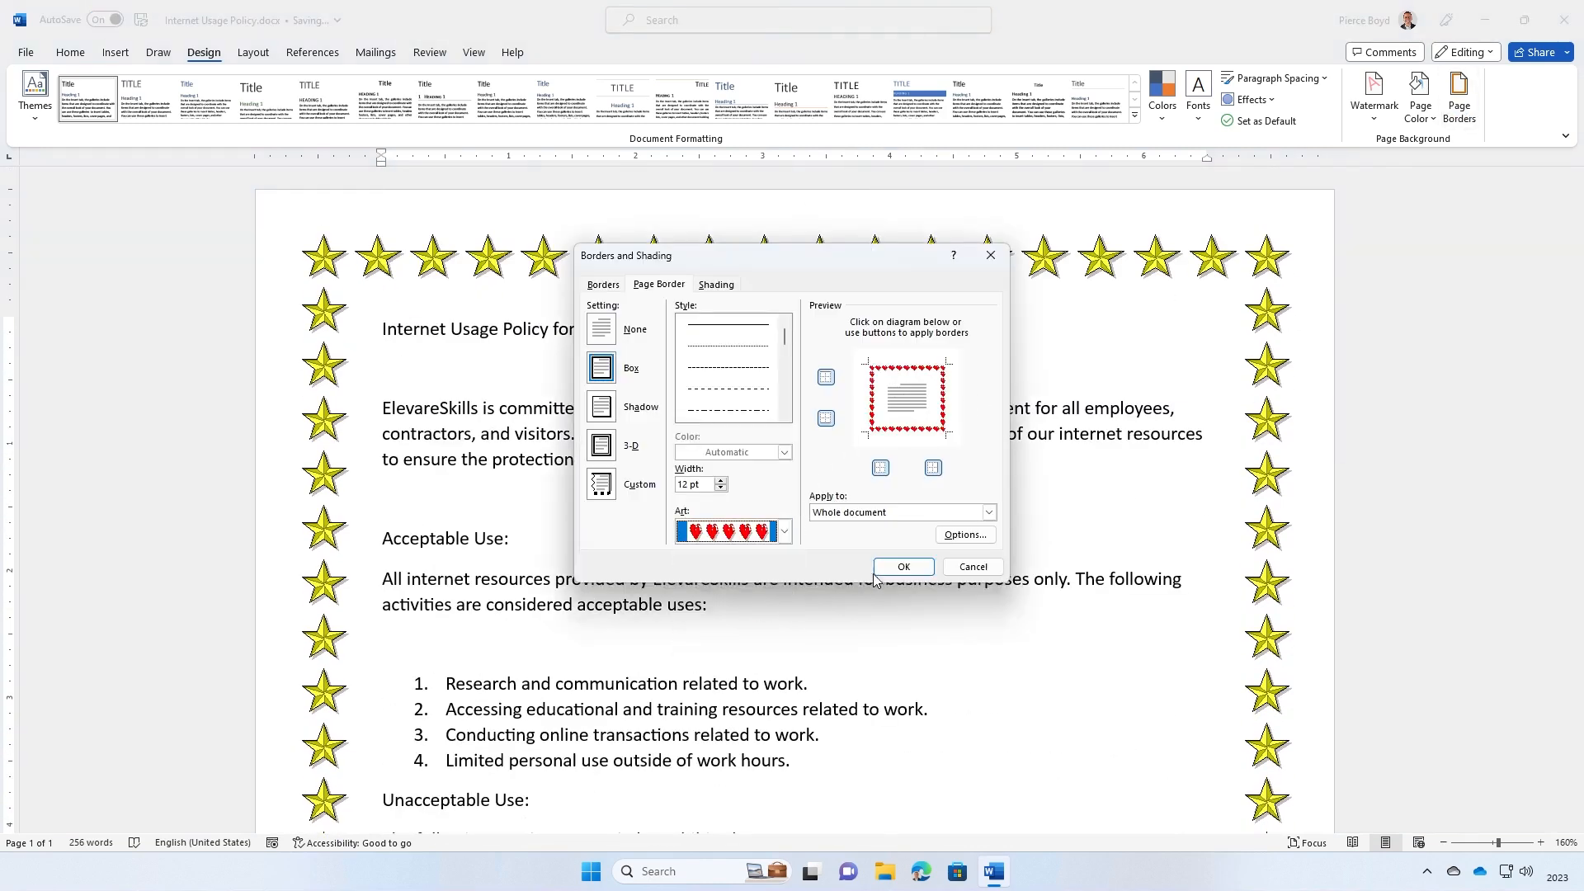
left_click(903, 567)
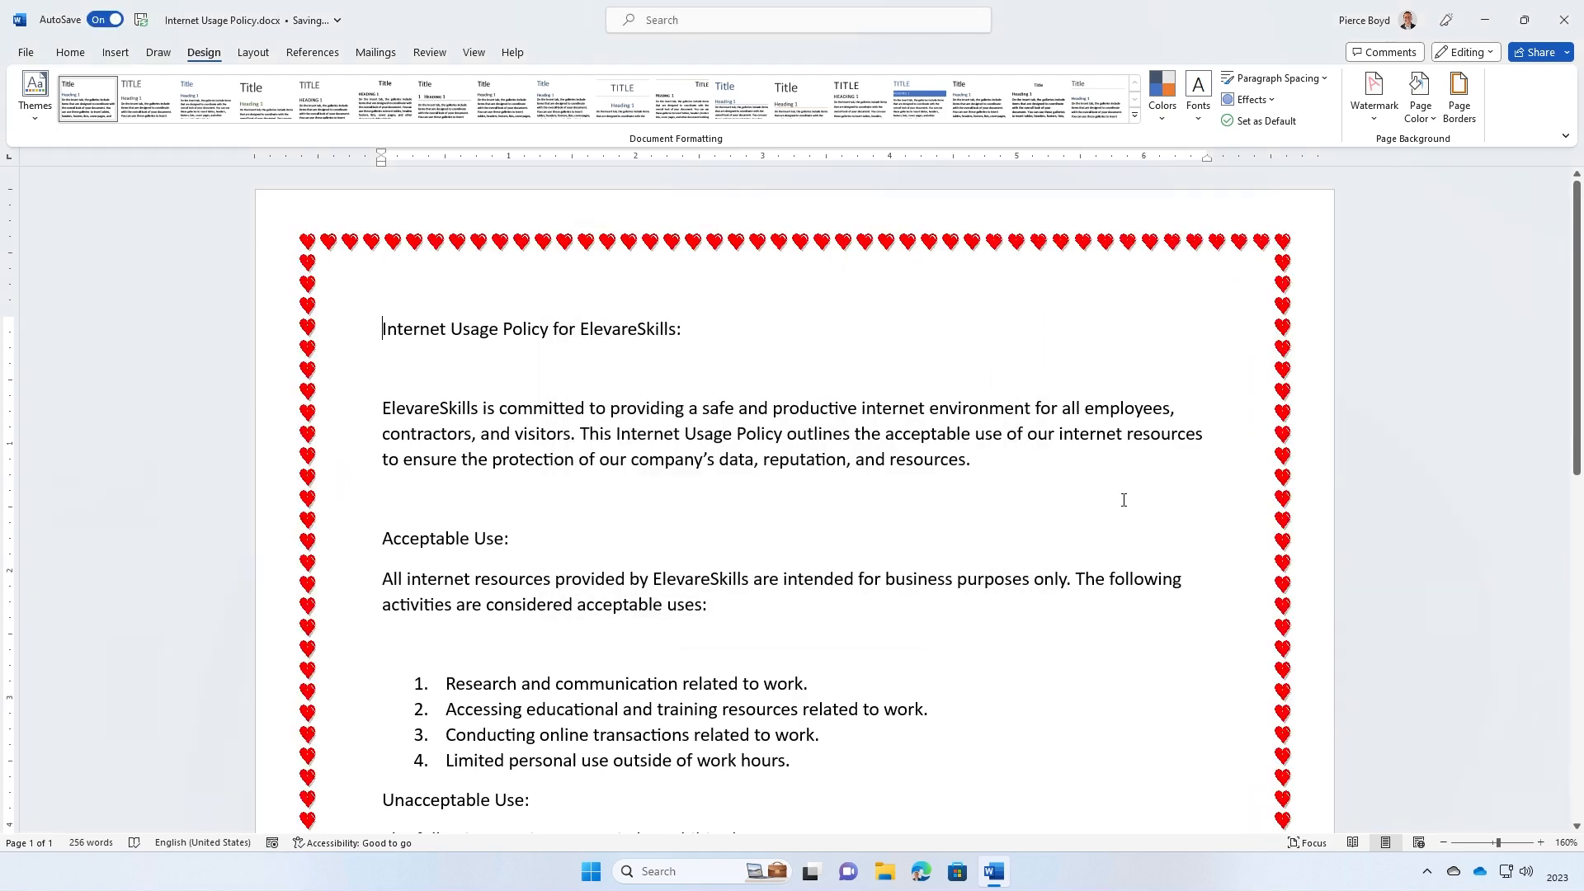
Replace the heart page border with the dark blue flying bird art for the whole document and review the page
left_click(1458, 104)
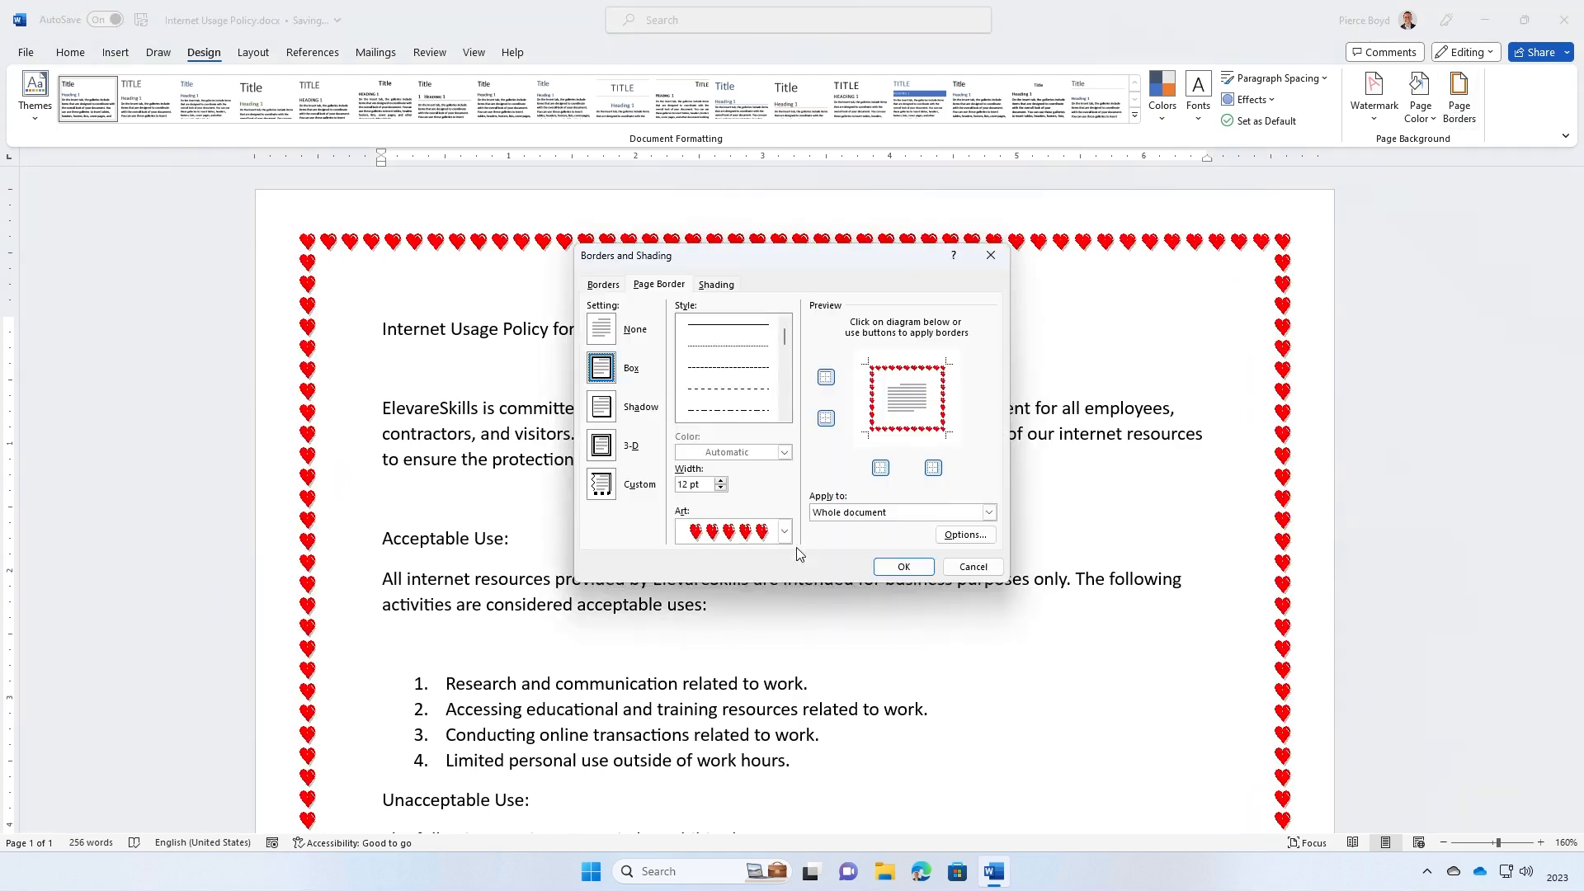
left_click(784, 533)
scroll(735, 602, "down", 5)
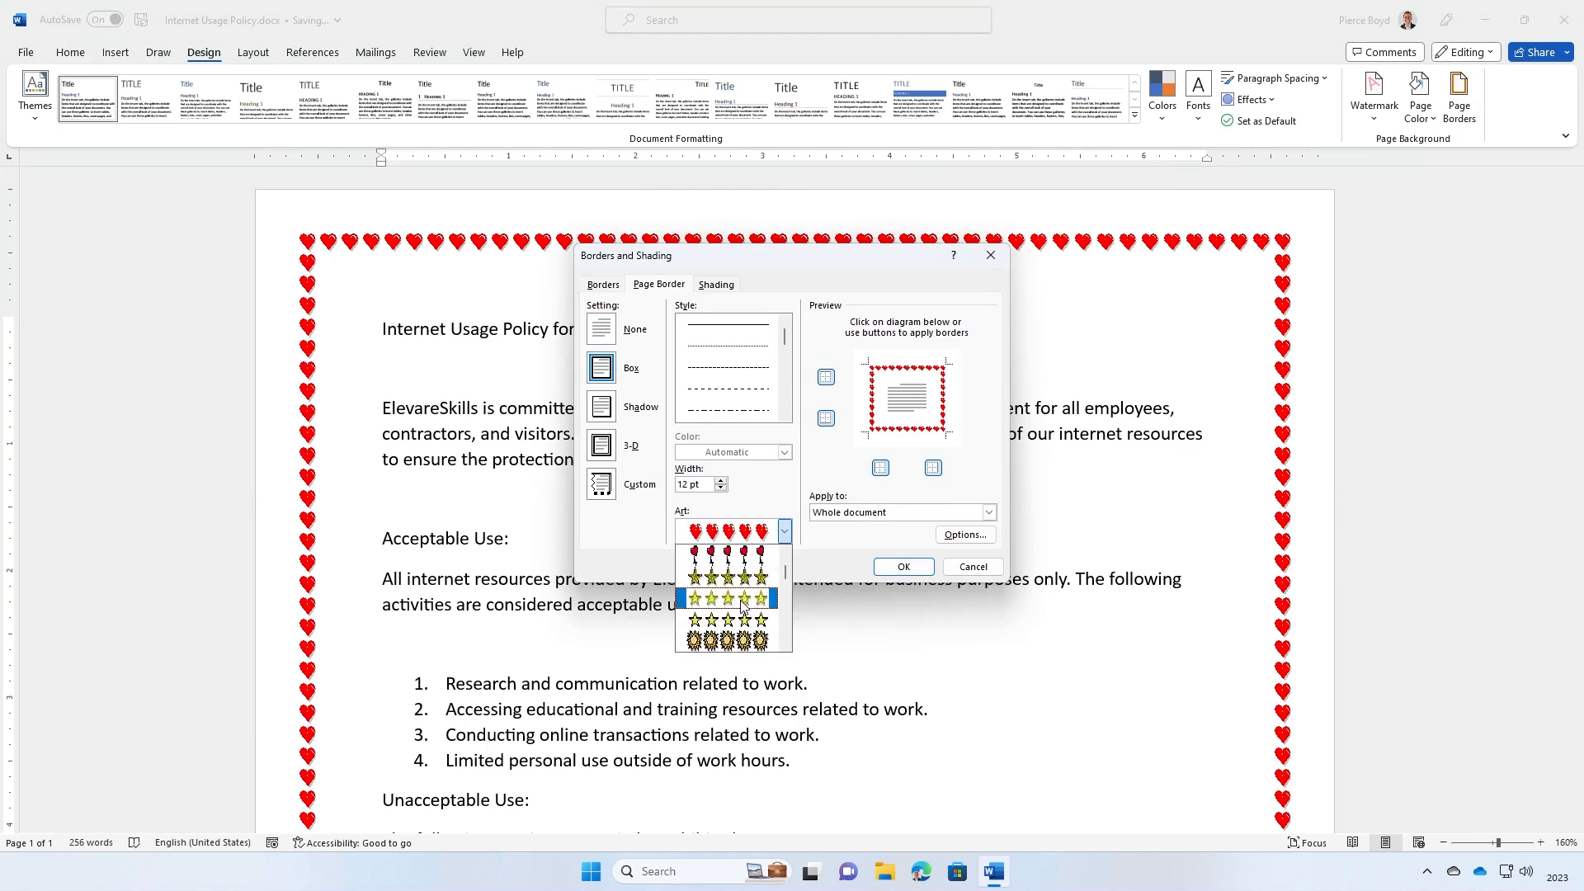
scroll(729, 625, "down", 6)
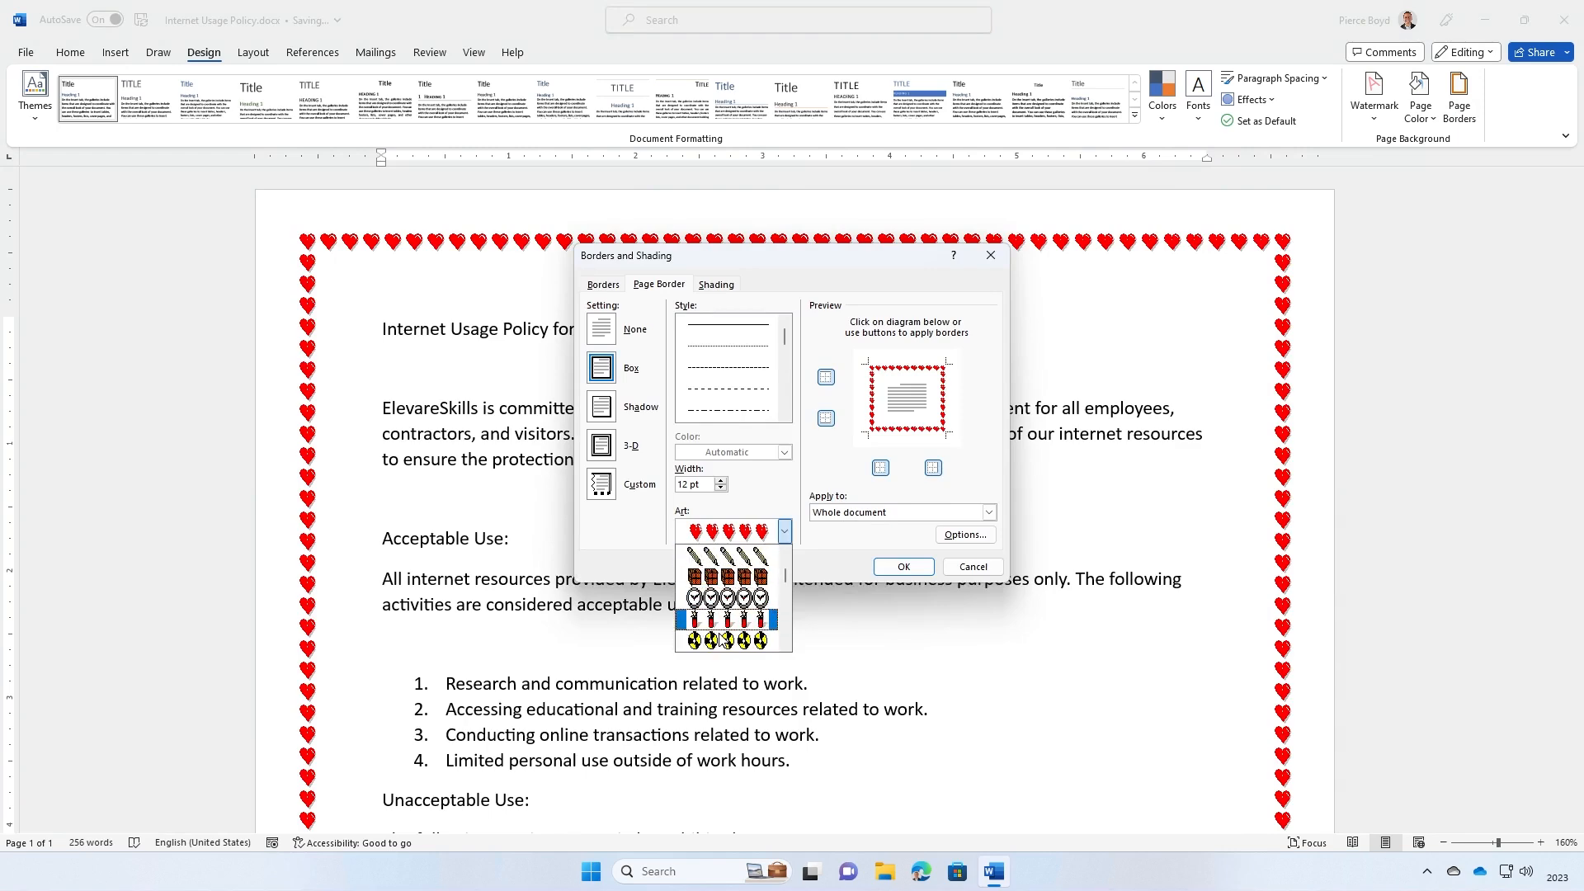
scroll(716, 645, "down", 8)
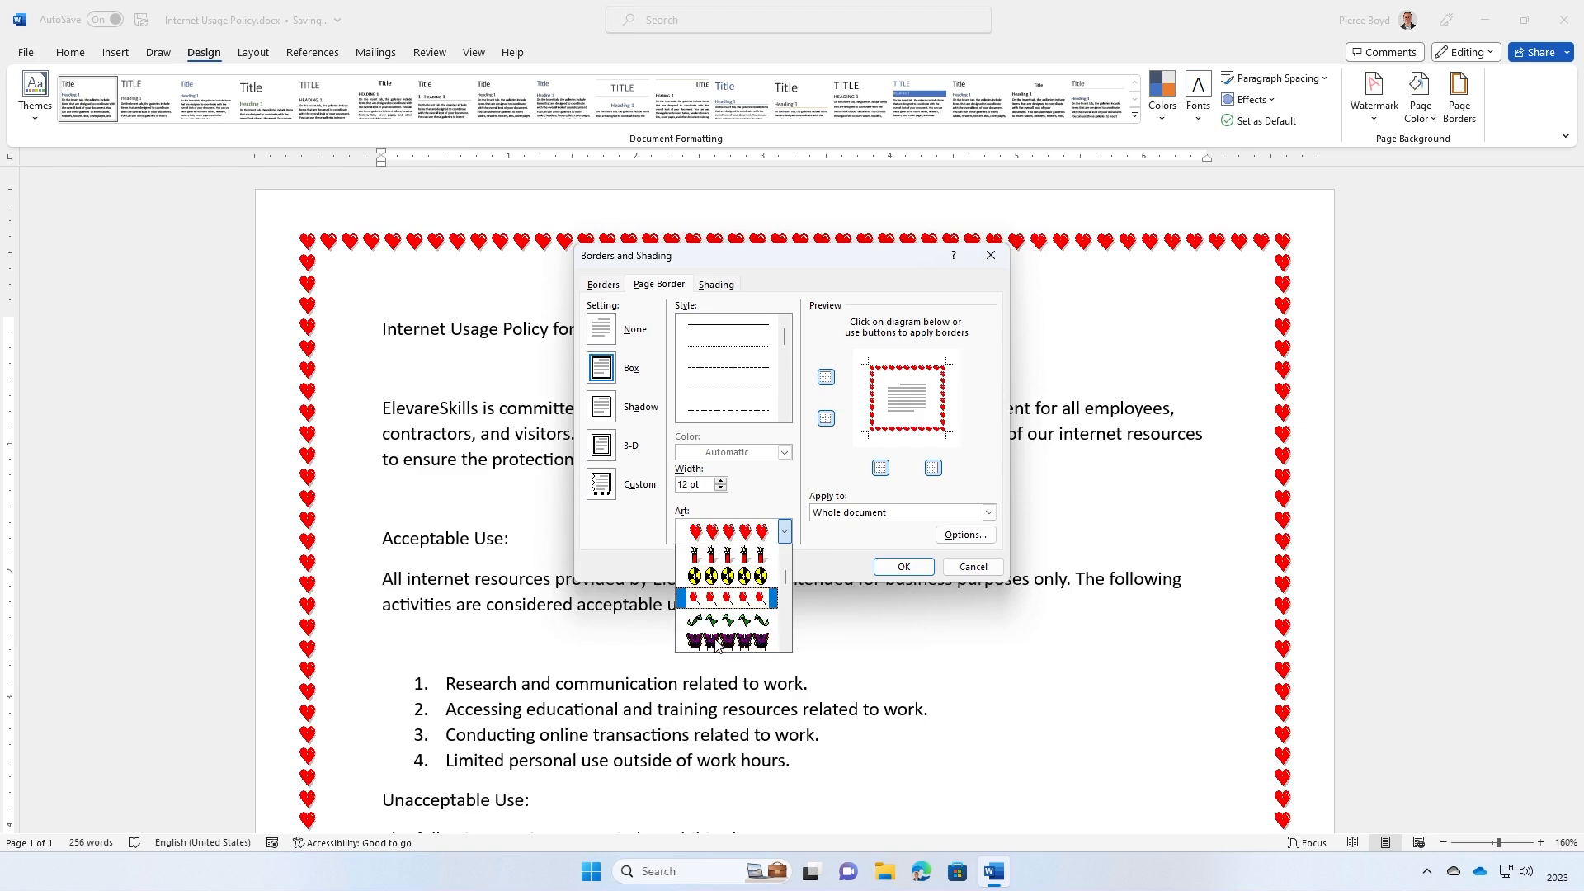
scroll(714, 646, "down", 2)
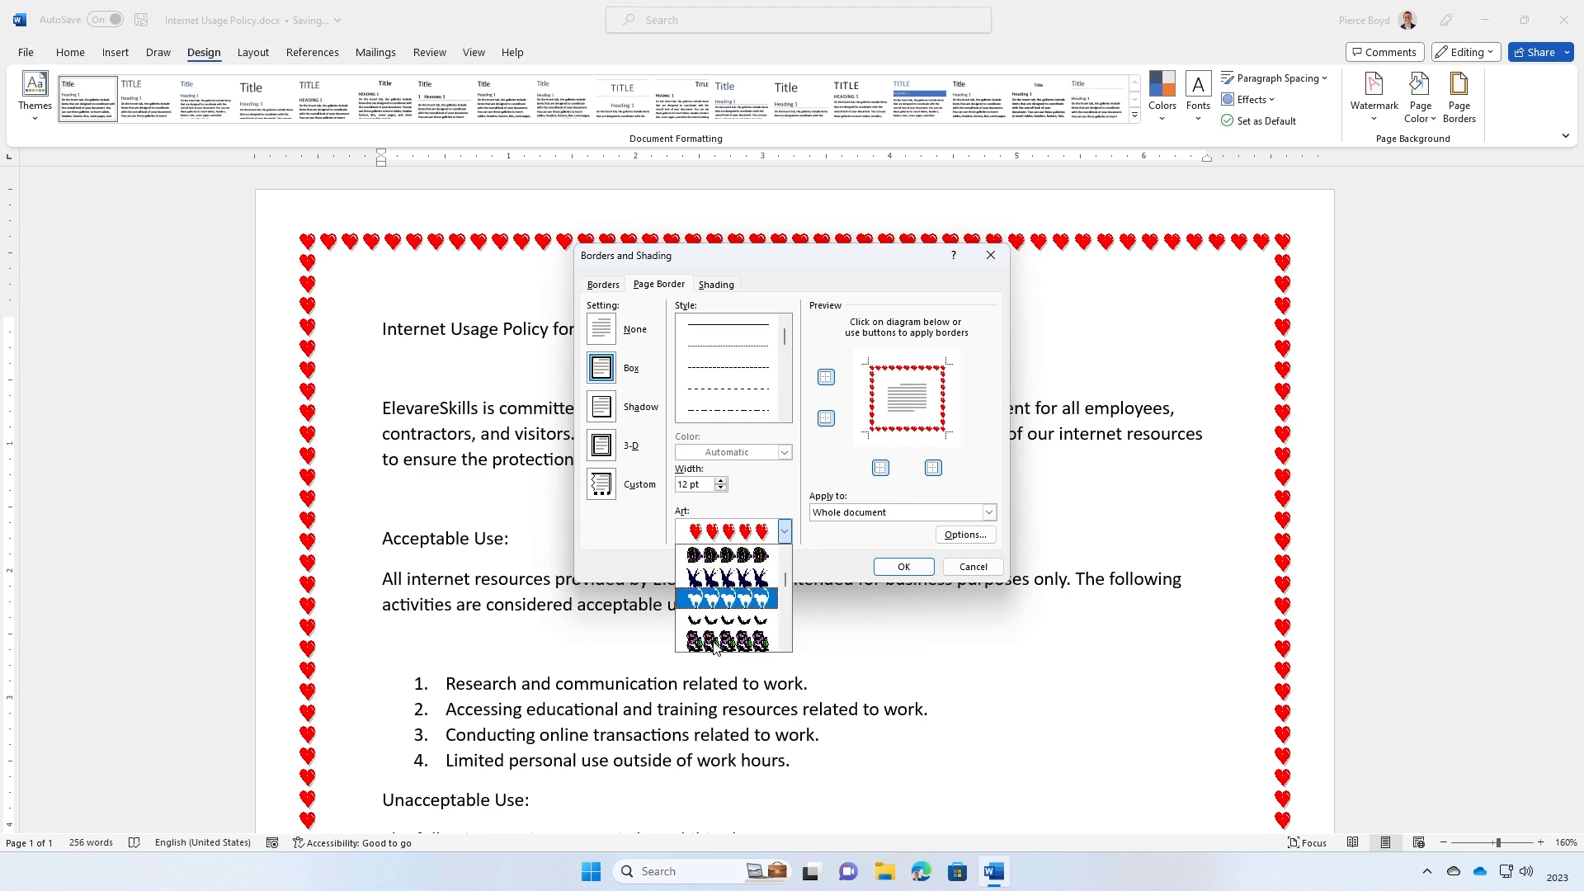
left_click(713, 580)
left_click(901, 569)
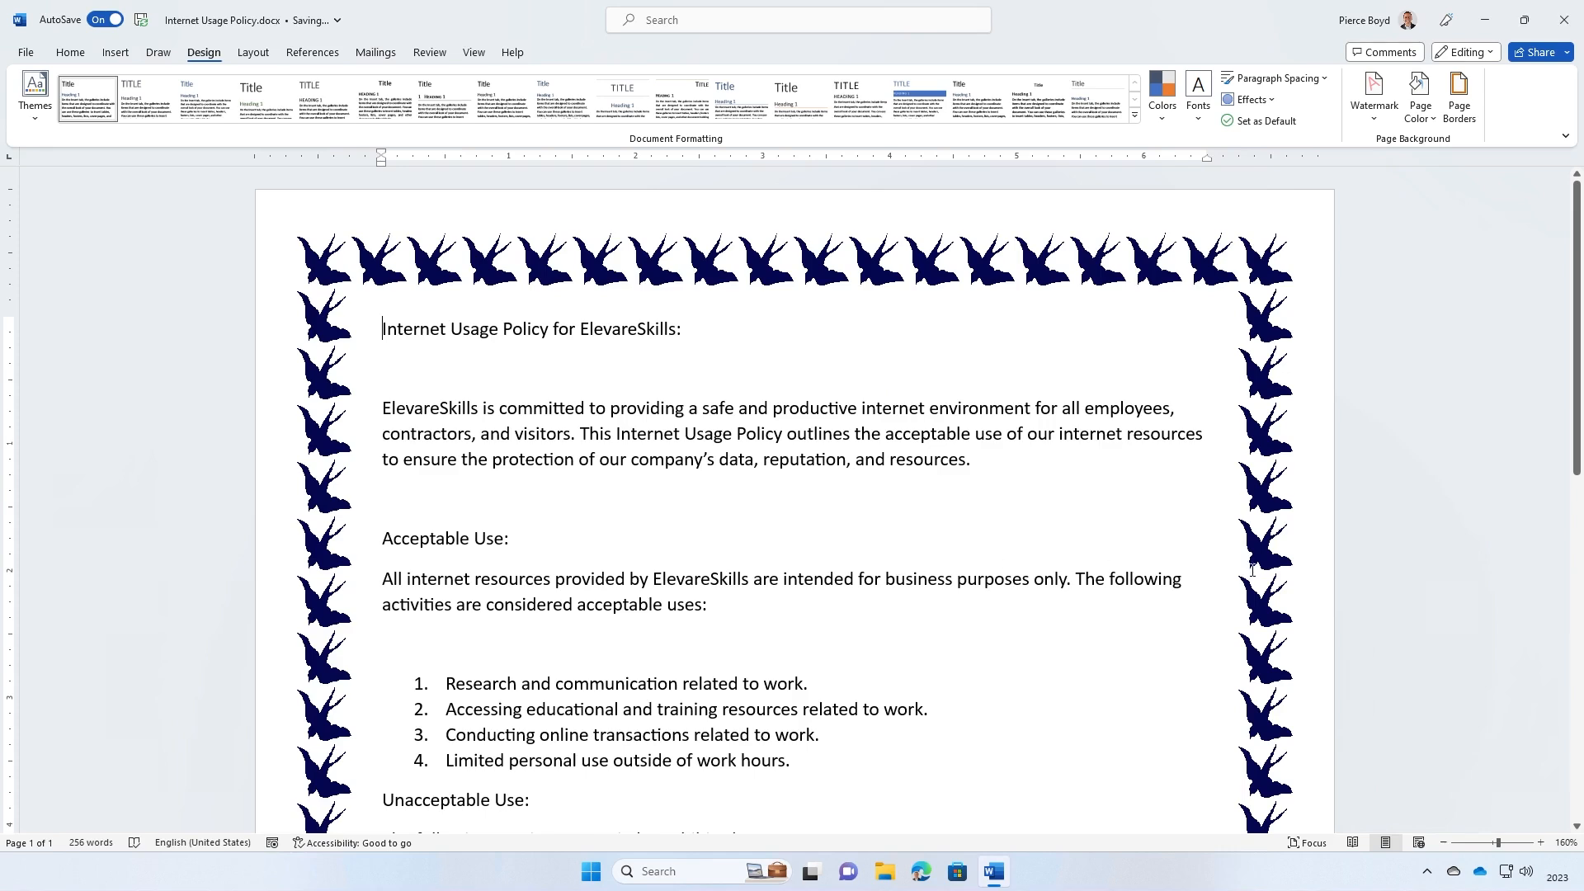
scroll(1252, 568, "down", 9)
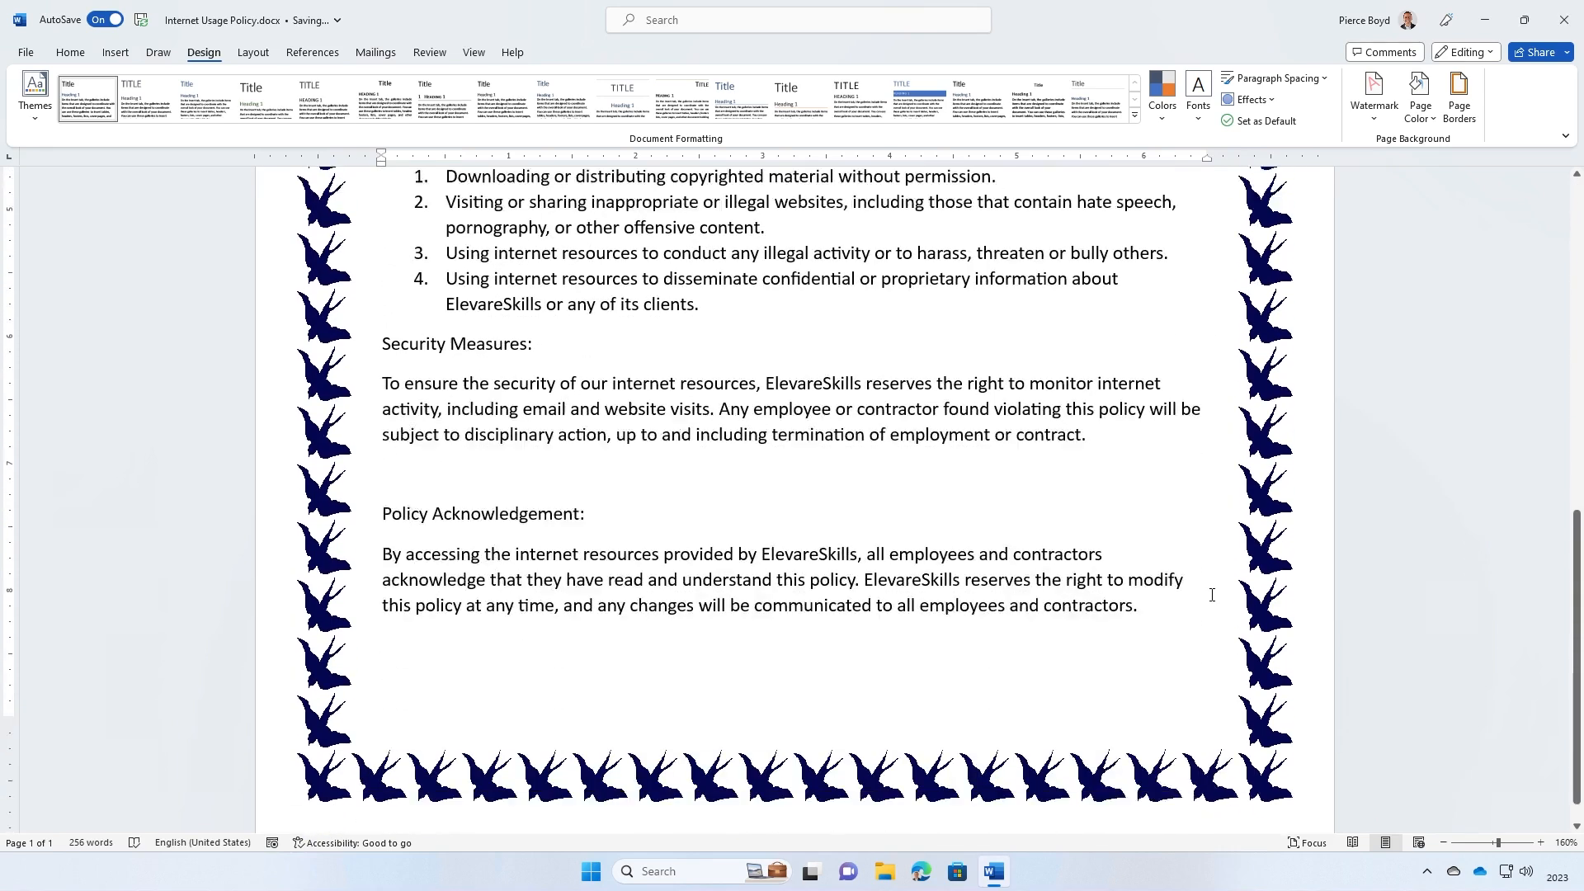
scroll(1213, 582, "up", 10)
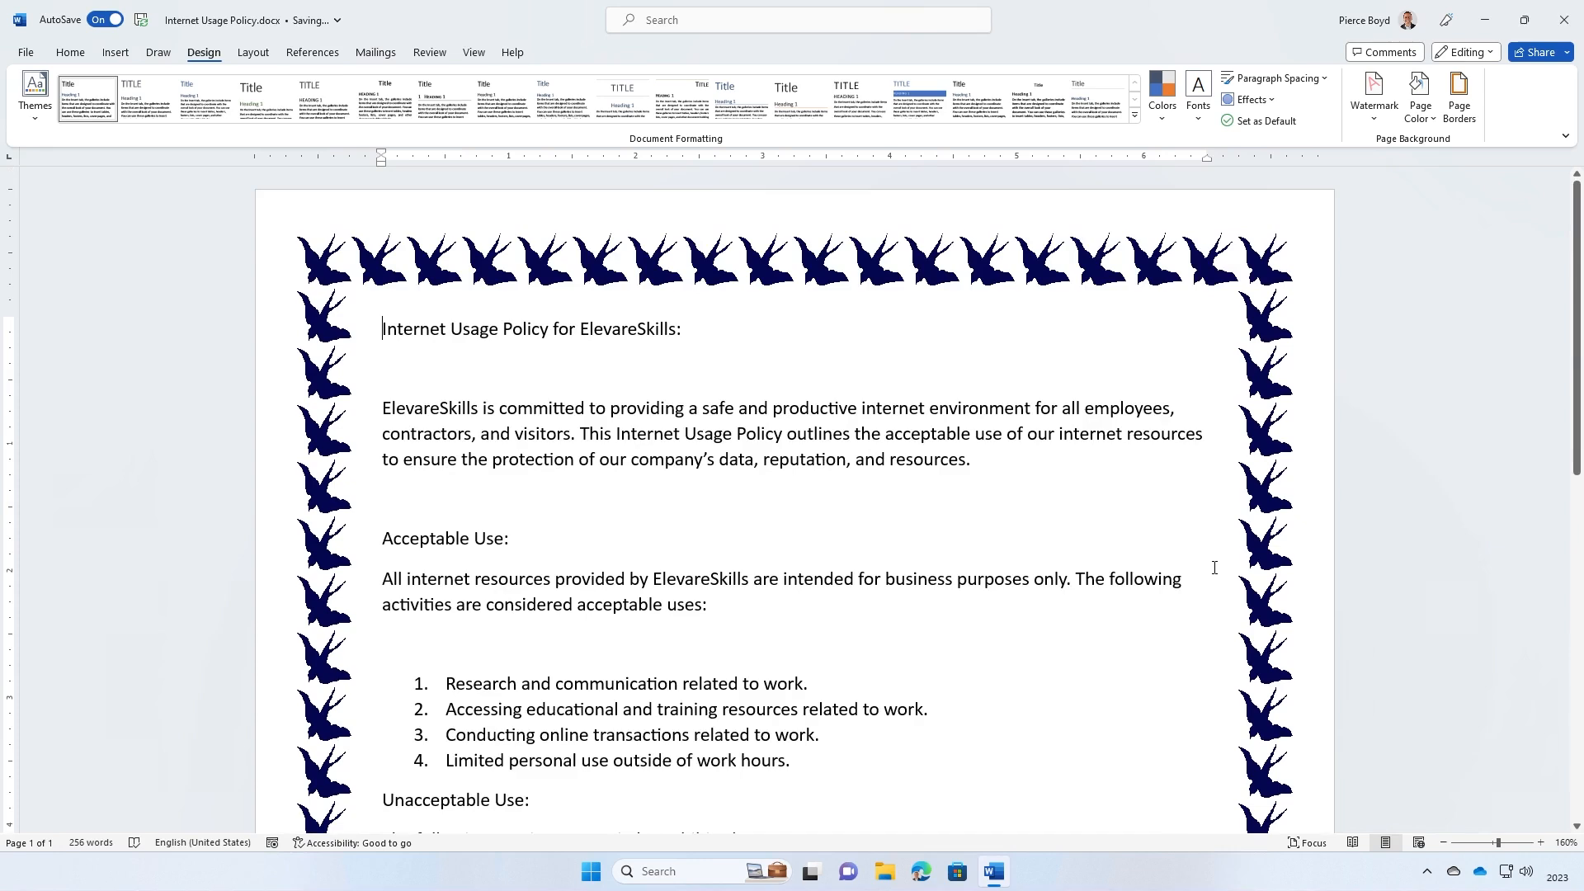